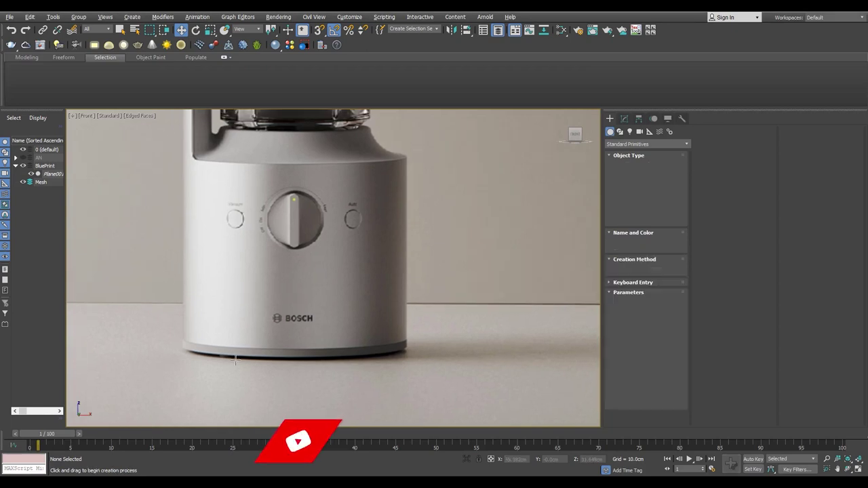
- Draw a 24-sided cylinder in the Front view and rotate it upright
{"action": "left_click_drag", "start_coordinate": [314, 355], "coordinate": [475, 354]}
{"action": "key", "text": "e"}
{"action": "left_click_drag", "start_coordinate": [315, 374], "coordinate": [316, 421]}
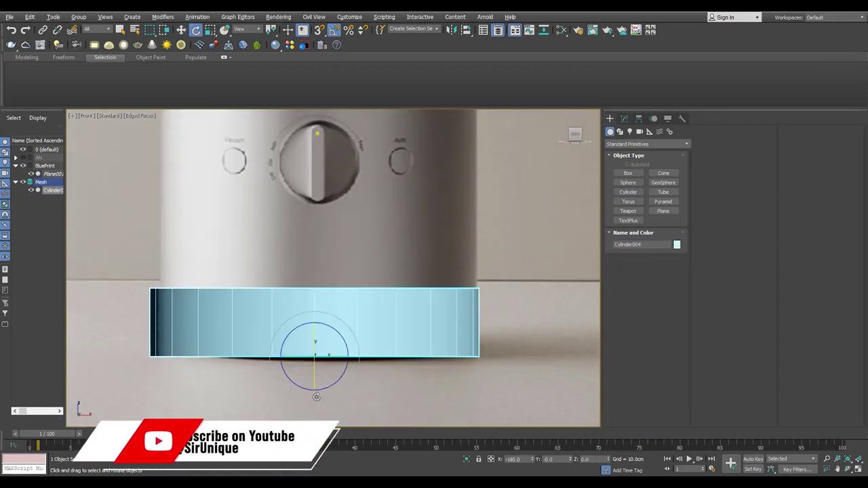
{"action": "scroll", "coordinate": [292, 407], "scroll_direction": "down", "scroll_amount": 2}
- Fit the cylinder's radius to the BOSCH base width and move it over the base
{"action": "left_click", "coordinate": [625, 118]}
{"action": "middle_click_drag", "start_coordinate": [519, 303], "coordinate": [519, 243]}
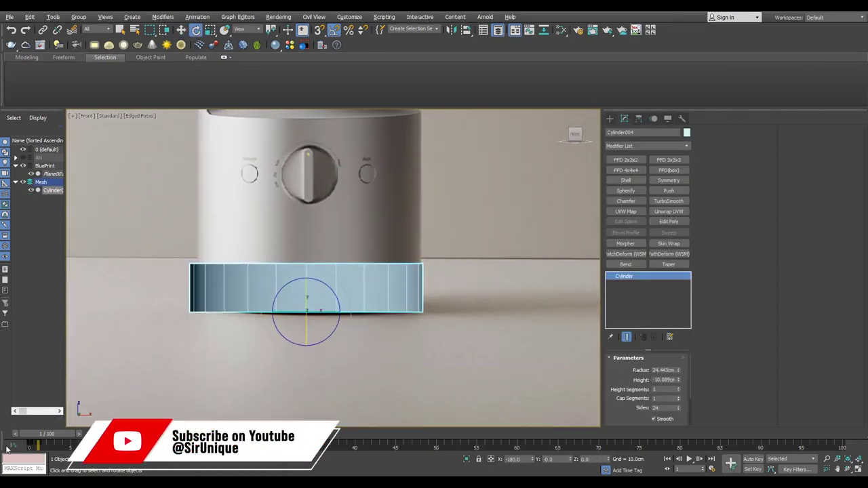
{"action": "scroll", "coordinate": [341, 310], "scroll_direction": "up", "scroll_amount": 3}
{"action": "scroll", "coordinate": [339, 313], "scroll_direction": "down", "scroll_amount": 1}
{"action": "key", "text": "w"}
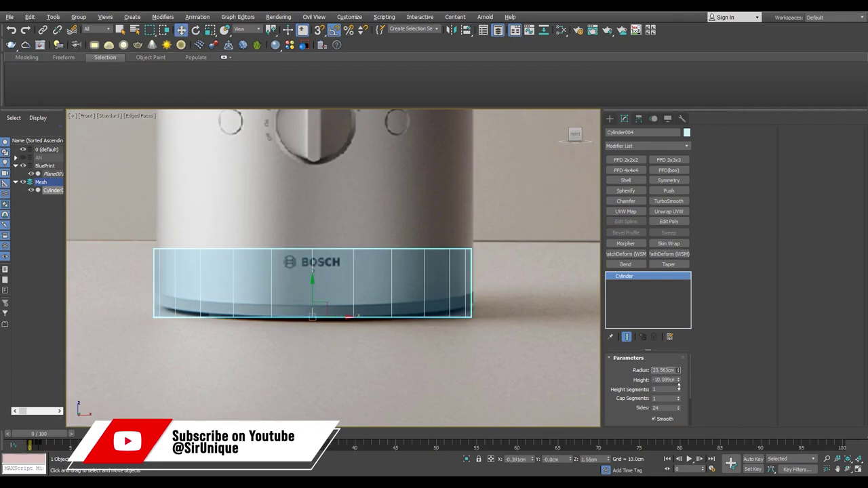
{"action": "scroll", "coordinate": [348, 316], "scroll_direction": "down", "scroll_amount": 2}
- Switch the editable poly to Border mode and frame the cylinder's open top rim
{"action": "key", "text": "4"}
{"action": "key", "text": "ctrl+a"}
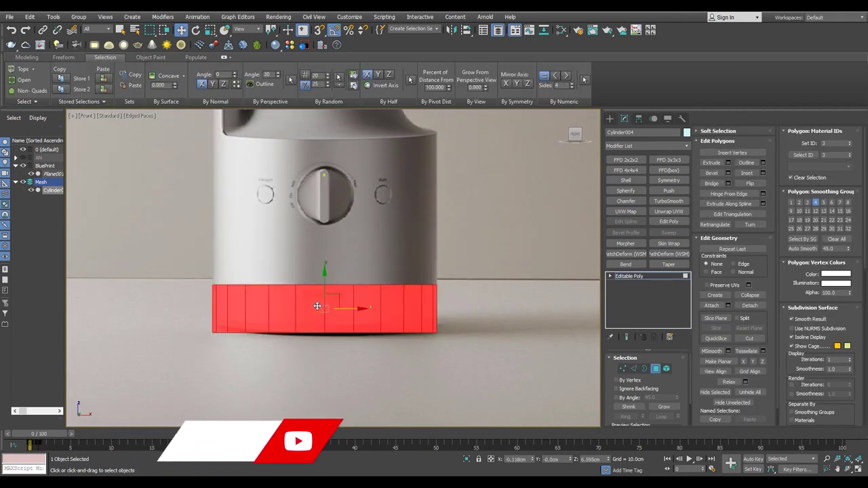
{"action": "key", "text": "alt+w"}
{"action": "key", "text": "z"}
{"action": "left_click", "coordinate": [447, 254]}
{"action": "key", "text": "alt+w"}
{"action": "scroll", "coordinate": [369, 303], "scroll_direction": "up", "scroll_amount": 3}
{"action": "key", "text": "3"}
{"action": "scroll", "coordinate": [339, 188], "scroll_direction": "up", "scroll_amount": 2}
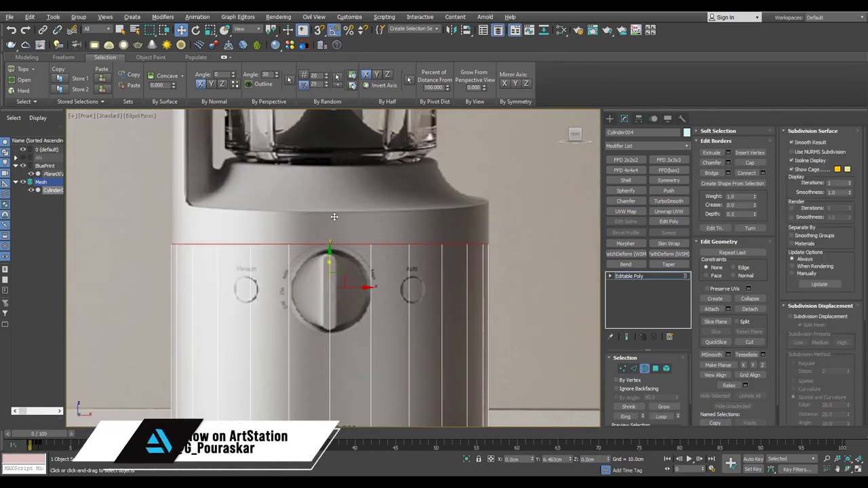
{"action": "key", "text": "alt+w"}
{"action": "middle_click", "coordinate": [468, 367]}
{"action": "key", "text": "alt+w"}
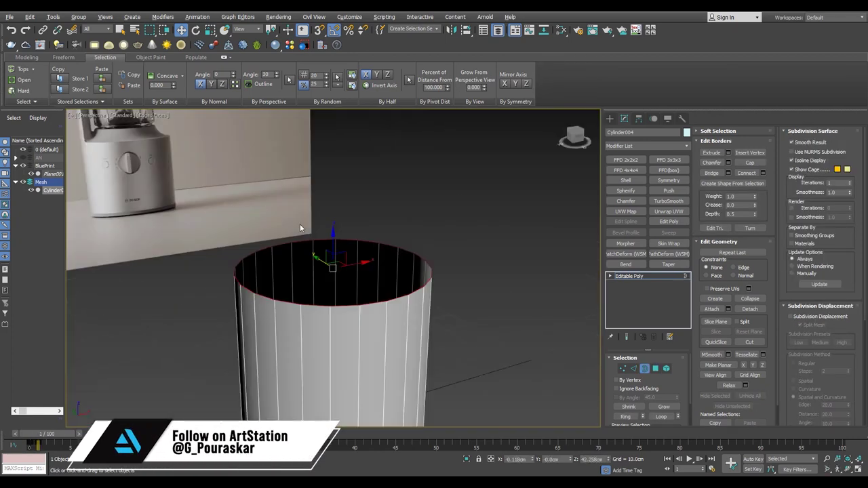
{"action": "scroll", "coordinate": [343, 267], "scroll_direction": "down", "scroll_amount": 1}
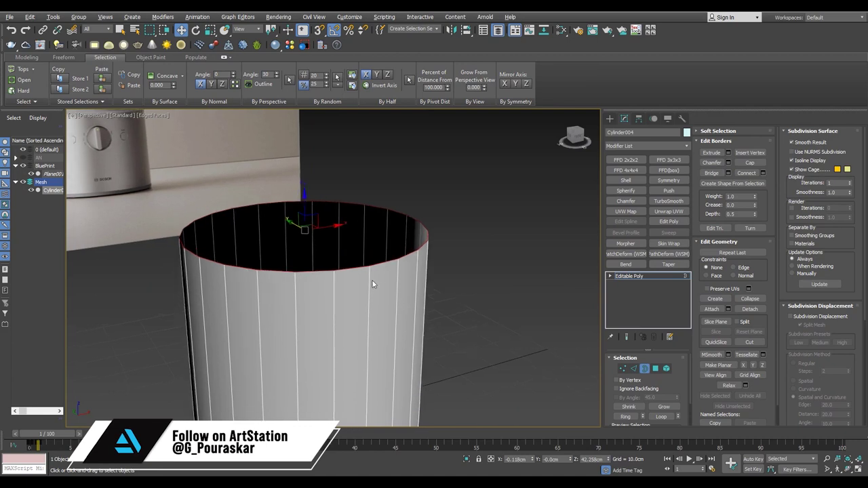
{"action": "scroll", "coordinate": [322, 224], "scroll_direction": "up", "scroll_amount": 3}
- Extend the top border upward and scale it inward to match the see-through reference
{"action": "key", "text": "r"}
{"action": "key", "text": "f"}
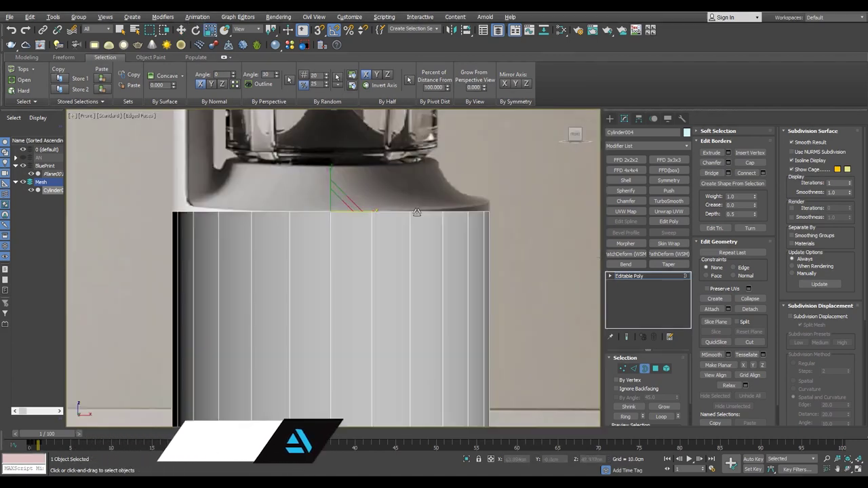
{"action": "scroll", "coordinate": [326, 264], "scroll_direction": "up", "scroll_amount": 3}
{"action": "key", "text": "w"}
{"action": "key", "text": "alt+x"}
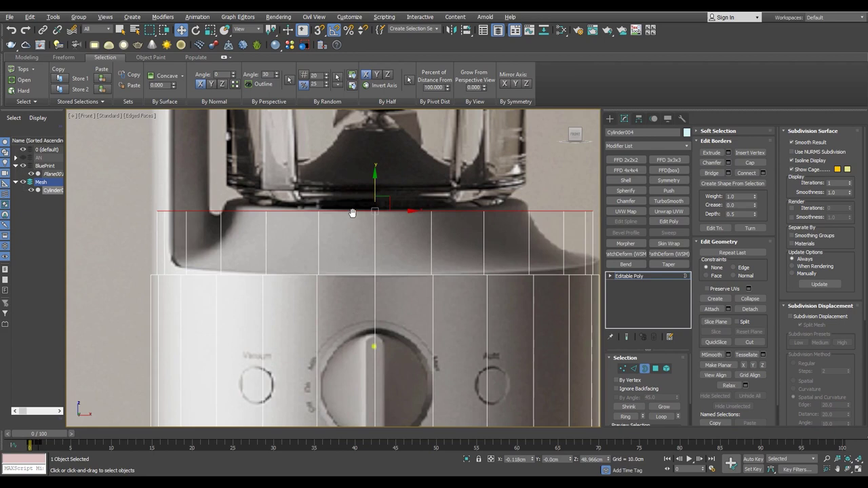
{"action": "scroll", "coordinate": [346, 203], "scroll_direction": "up", "scroll_amount": 2}
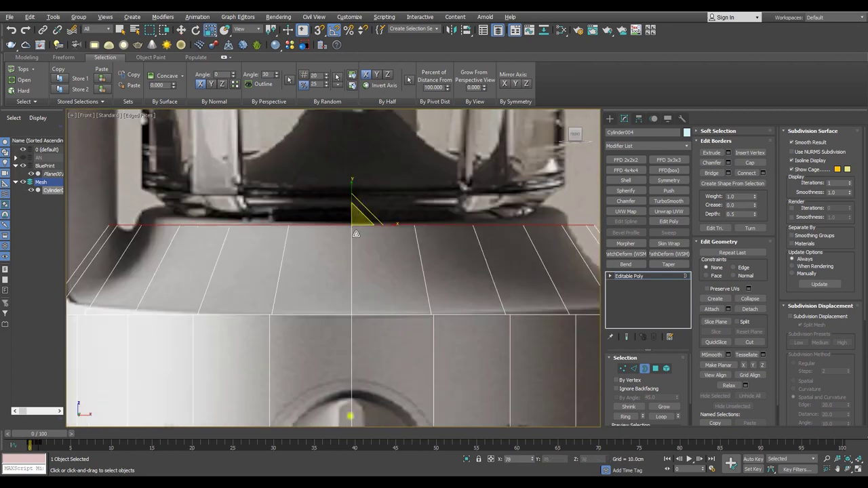
{"action": "key", "text": "w"}
{"action": "scroll", "coordinate": [326, 215], "scroll_direction": "down", "scroll_amount": 2}
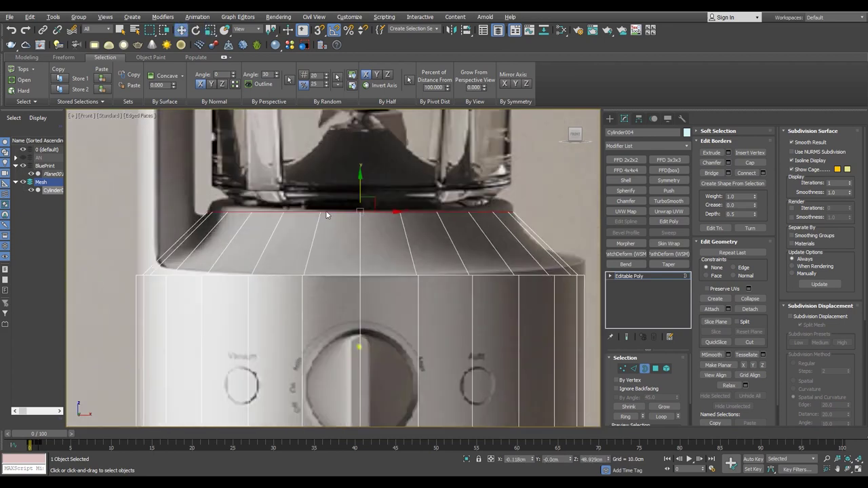
{"action": "scroll", "coordinate": [359, 191], "scroll_direction": "up", "scroll_amount": 2}
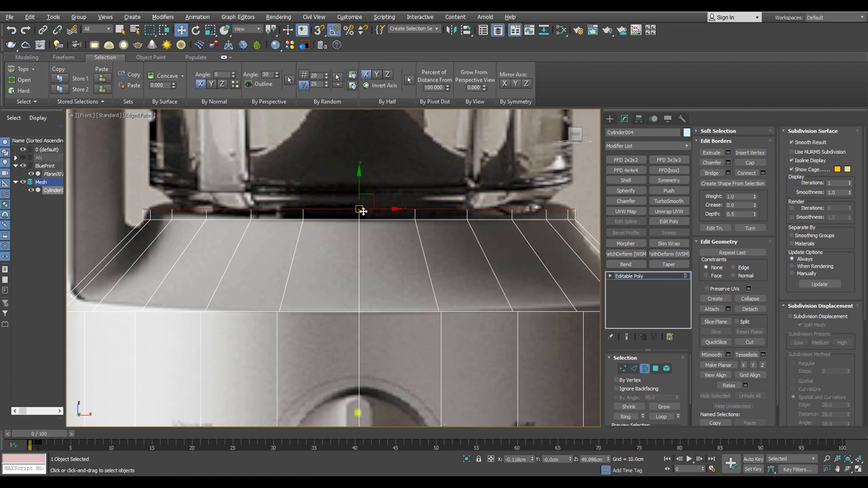
{"action": "key", "text": "alt+w"}
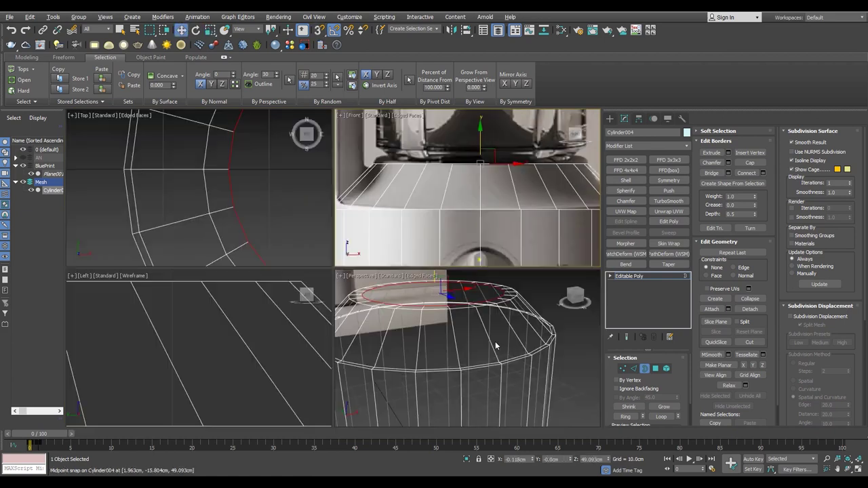
{"action": "key", "text": "alt+w"}
{"action": "key", "text": "alt+x"}
- Select the shoulder's edge loop and scale it to follow the base outline
{"action": "scroll", "coordinate": [300, 285], "scroll_direction": "down", "scroll_amount": 3}
{"action": "middle_click_drag", "start_coordinate": [300, 285], "coordinate": [337, 203], "text": "alt"}
{"action": "key", "text": "f"}
{"action": "key", "text": "4"}
{"action": "scroll", "coordinate": [317, 219], "scroll_direction": "up", "scroll_amount": 4}
{"action": "scroll", "coordinate": [317, 218], "scroll_direction": "down", "scroll_amount": 4}
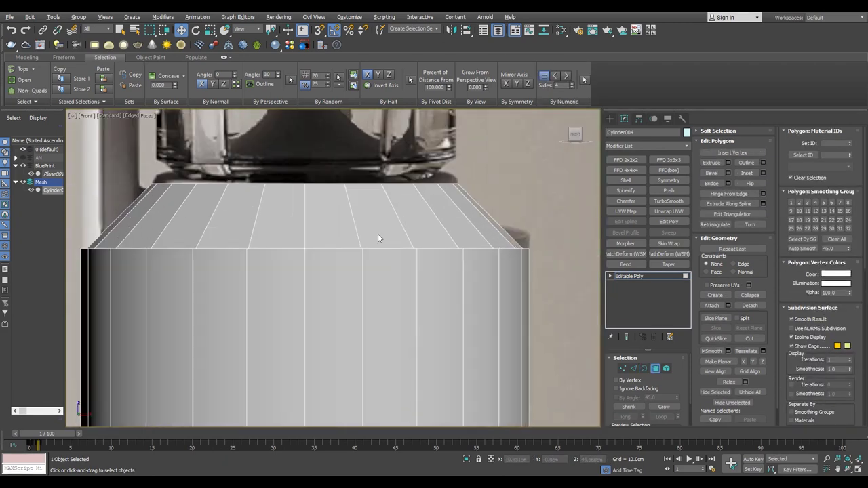
{"action": "key", "text": "2"}
{"action": "scroll", "coordinate": [394, 205], "scroll_direction": "up", "scroll_amount": 2}
{"action": "key", "text": "r"}
{"action": "scroll", "coordinate": [274, 222], "scroll_direction": "down", "scroll_amount": 2}
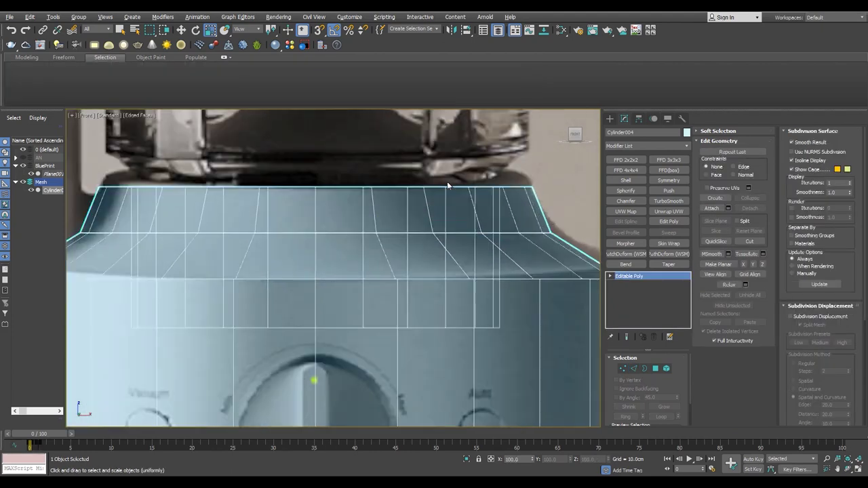
{"action": "scroll", "coordinate": [274, 221], "scroll_direction": "up", "scroll_amount": 3}
- Chamfer the shoulder edge loop to a wider width, then chamfer the sloped edges
{"action": "left_click", "coordinate": [728, 183]}
{"action": "middle_click_drag", "start_coordinate": [451, 228], "coordinate": [353, 228]}
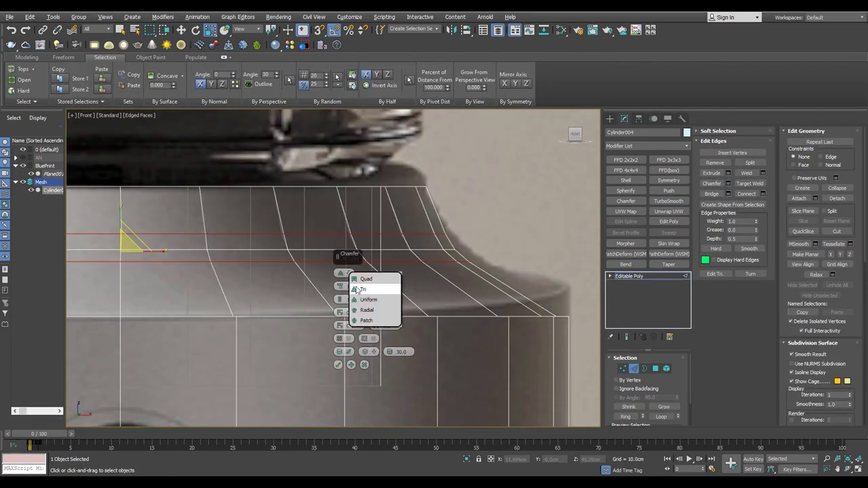
{"action": "left_click_drag", "start_coordinate": [340, 287], "coordinate": [344, 173]}
{"action": "scroll", "coordinate": [339, 296], "scroll_direction": "down", "scroll_amount": 3}
{"action": "scroll", "coordinate": [346, 339], "scroll_direction": "up", "scroll_amount": 3}
{"action": "left_click", "coordinate": [338, 364]}
{"action": "scroll", "coordinate": [242, 279], "scroll_direction": "up", "scroll_amount": 2}
{"action": "scroll", "coordinate": [242, 279], "scroll_direction": "down", "scroll_amount": 3}
{"action": "scroll", "coordinate": [396, 274], "scroll_direction": "up", "scroll_amount": 3}
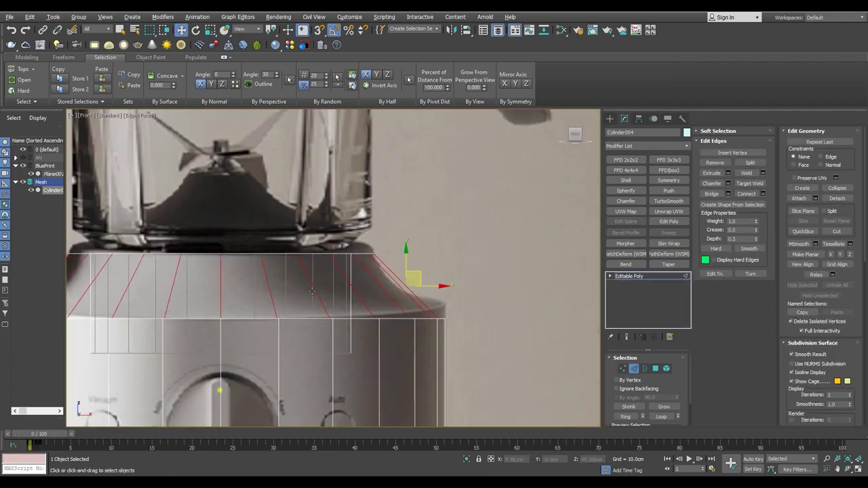
{"action": "left_click", "coordinate": [728, 183]}
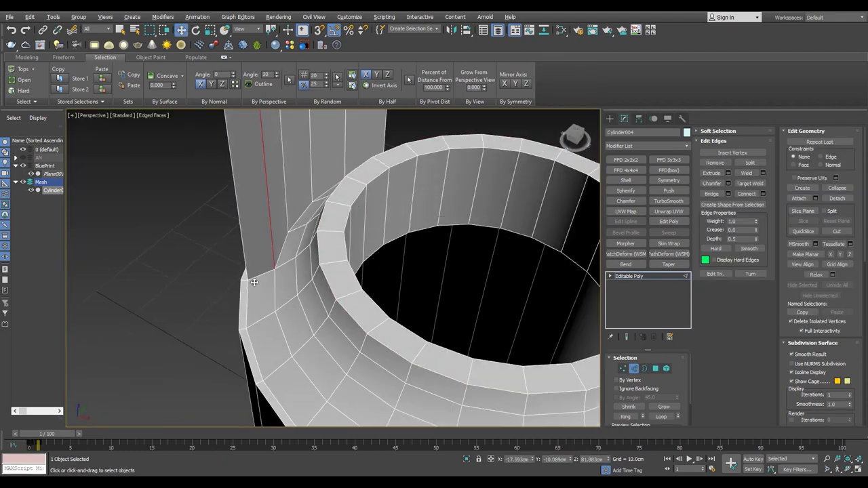
- Chamfer the column-to-ring join edges about 2 cm with two segments
{"action": "left_click", "coordinate": [728, 183]}
{"action": "left_click_drag", "start_coordinate": [340, 286], "coordinate": [339, 274]}
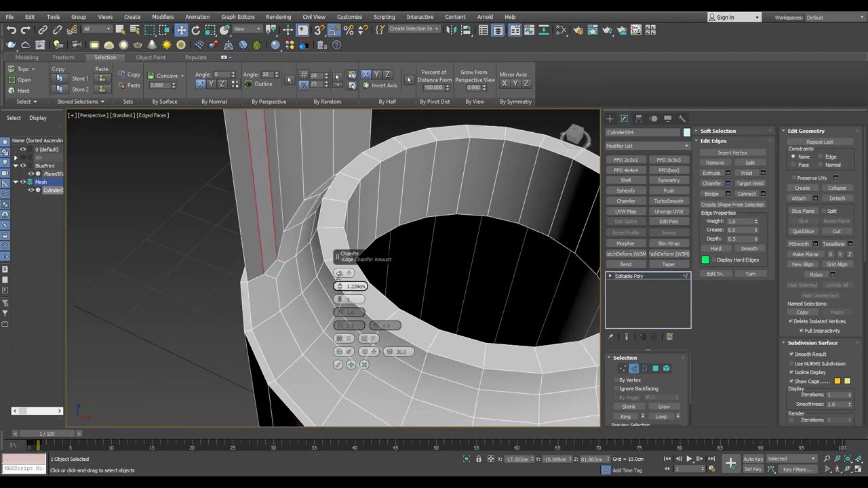
{"action": "middle_click_drag", "start_coordinate": [270, 259], "coordinate": [346, 293], "text": "alt"}
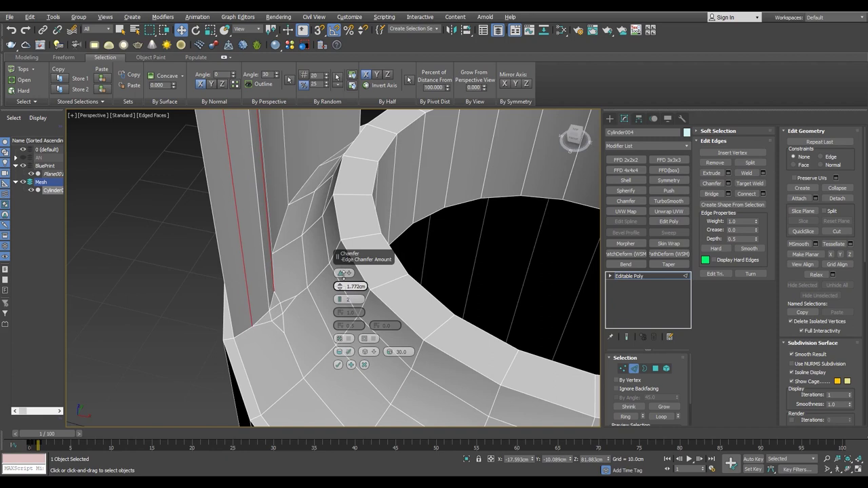
{"action": "middle_click_drag", "start_coordinate": [268, 281], "coordinate": [326, 281], "text": "alt"}
{"action": "left_click_drag", "start_coordinate": [340, 286], "coordinate": [340, 279]}
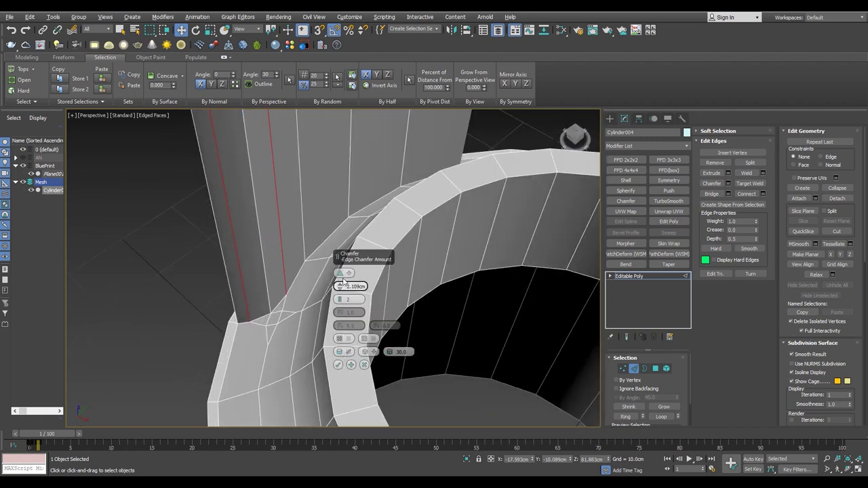
{"action": "middle_click_drag", "start_coordinate": [344, 281], "coordinate": [287, 347], "text": "alt"}
- Reposition the shoulder vertices around the tall column's base
{"action": "key", "text": "1"}
{"action": "scroll", "coordinate": [301, 283], "scroll_direction": "up", "scroll_amount": 3}
{"action": "mouse_move", "coordinate": [270, 315]}
{"action": "middle_mouse_down", "text": "alt"}
{"action": "mouse_move", "coordinate": [295, 228]}
{"action": "mouse_move", "coordinate": [337, 259]}
{"action": "middle_mouse_up", "text": "alt"}
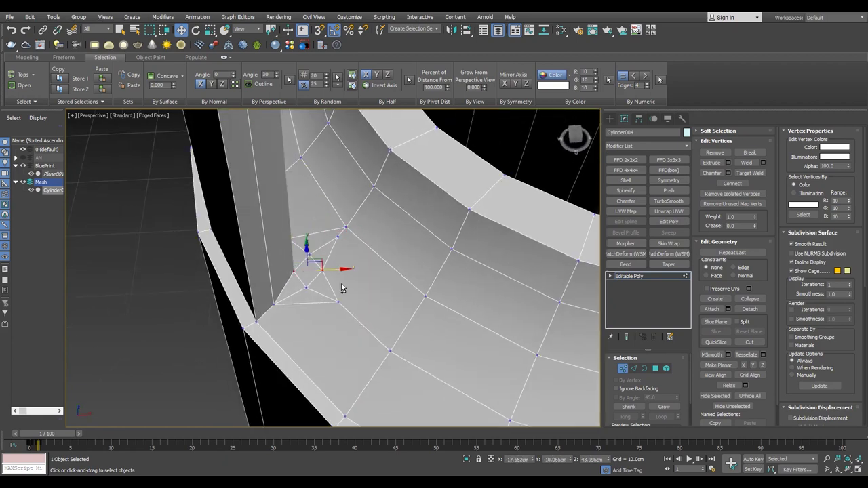
{"action": "middle_click_drag", "start_coordinate": [341, 288], "coordinate": [304, 278], "text": "alt"}
{"action": "key", "text": "2"}
{"action": "scroll", "coordinate": [305, 277], "scroll_direction": "up", "scroll_amount": 2}
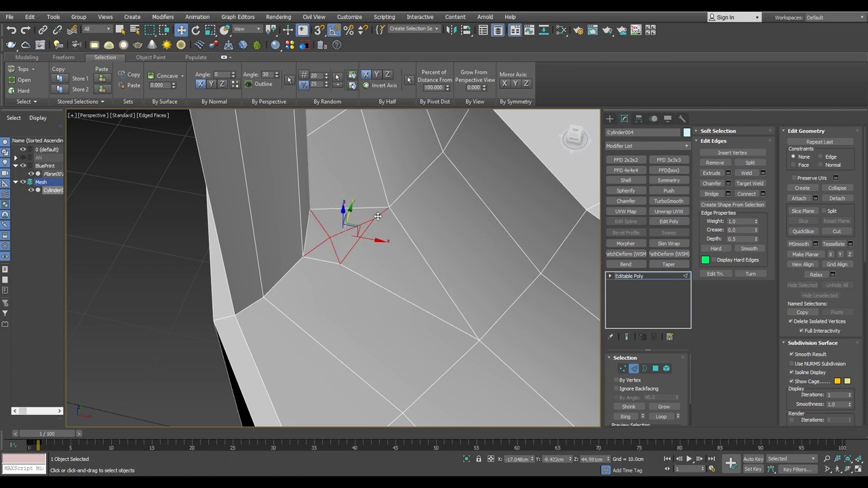
{"action": "scroll", "coordinate": [378, 217], "scroll_direction": "down", "scroll_amount": 3}
{"action": "key", "text": "1"}
{"action": "mouse_move", "coordinate": [388, 242]}
{"action": "middle_mouse_down", "text": "alt"}
{"action": "mouse_move", "coordinate": [392, 269]}
{"action": "mouse_move", "coordinate": [388, 257]}
{"action": "mouse_move", "coordinate": [417, 271]}
{"action": "mouse_move", "coordinate": [407, 262]}
{"action": "mouse_move", "coordinate": [423, 297]}
{"action": "mouse_move", "coordinate": [435, 234]}
{"action": "middle_mouse_up", "text": "alt"}
{"action": "scroll", "coordinate": [392, 269], "scroll_direction": "up", "scroll_amount": 2}
{"action": "scroll", "coordinate": [388, 256], "scroll_direction": "up", "scroll_amount": 3}
{"action": "scroll", "coordinate": [370, 234], "scroll_direction": "down", "scroll_amount": 3}
{"action": "scroll", "coordinate": [444, 278], "scroll_direction": "up", "scroll_amount": 2}
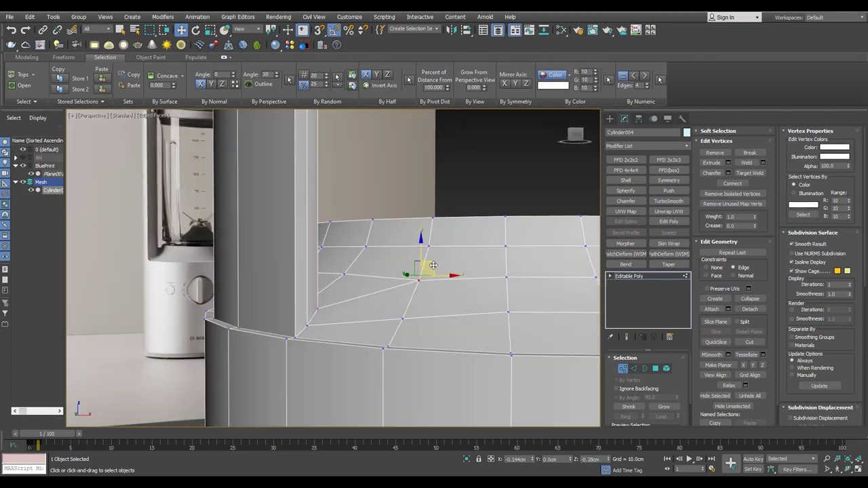
{"action": "middle_click_drag", "start_coordinate": [434, 266], "coordinate": [353, 271], "text": "alt"}
{"action": "scroll", "coordinate": [353, 359], "scroll_direction": "down", "scroll_amount": 3}
{"action": "mouse_move", "coordinate": [353, 359]}
{"action": "middle_mouse_down", "text": "alt"}
{"action": "mouse_move", "coordinate": [361, 319]}
{"action": "mouse_move", "coordinate": [362, 342]}
{"action": "mouse_move", "coordinate": [326, 231]}
{"action": "mouse_move", "coordinate": [369, 353]}
{"action": "middle_mouse_up", "text": "alt"}
{"action": "scroll", "coordinate": [362, 342], "scroll_direction": "down", "scroll_amount": 3}
{"action": "key", "text": "4"}
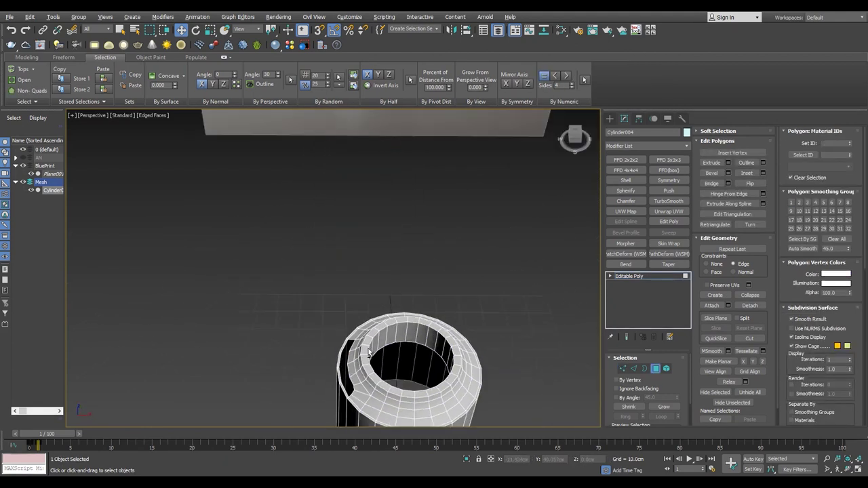
{"action": "scroll", "coordinate": [368, 353], "scroll_direction": "up", "scroll_amount": 5}
{"action": "key", "text": "1"}
{"action": "scroll", "coordinate": [351, 170], "scroll_direction": "down", "scroll_amount": 5}
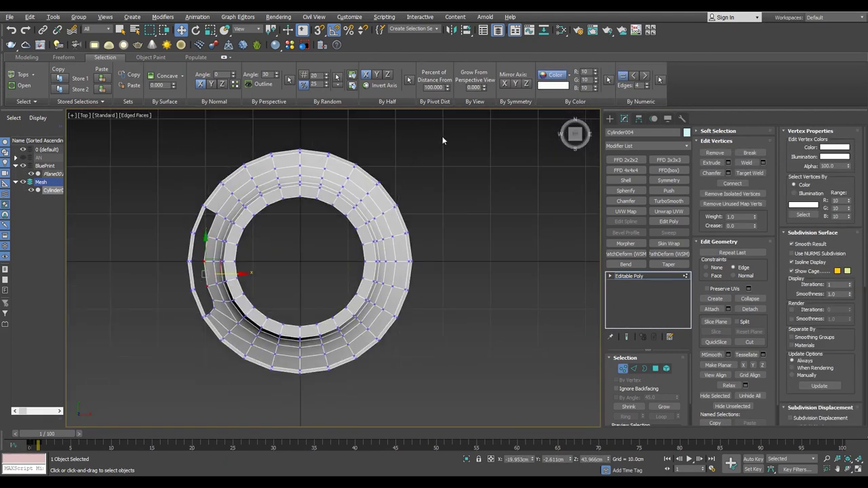
- Move a vertex near the column join down to match the front-view reference
{"action": "key", "text": "alt+w"}
{"action": "key", "text": "alt+w"}
{"action": "scroll", "coordinate": [309, 217], "scroll_direction": "up", "scroll_amount": 3}
{"action": "key", "text": "2"}
{"action": "left_click", "coordinate": [310, 216]}
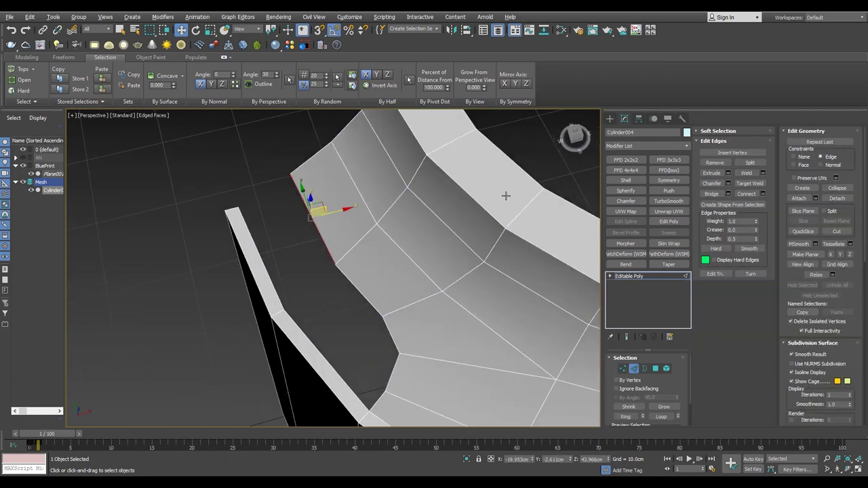
{"action": "key", "text": "1"}
{"action": "left_click", "coordinate": [391, 313]}
{"action": "mouse_move", "coordinate": [354, 247]}
{"action": "middle_mouse_down", "text": "alt"}
{"action": "mouse_move", "coordinate": [325, 216]}
{"action": "mouse_move", "coordinate": [361, 279]}
{"action": "mouse_move", "coordinate": [329, 248]}
{"action": "middle_mouse_up", "text": "alt"}
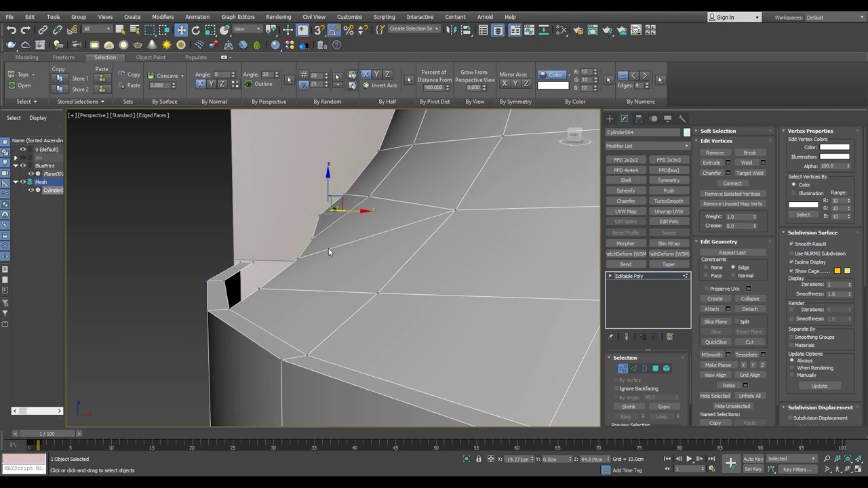
{"action": "key", "text": "alt+w"}
{"action": "key", "text": "alt+w"}
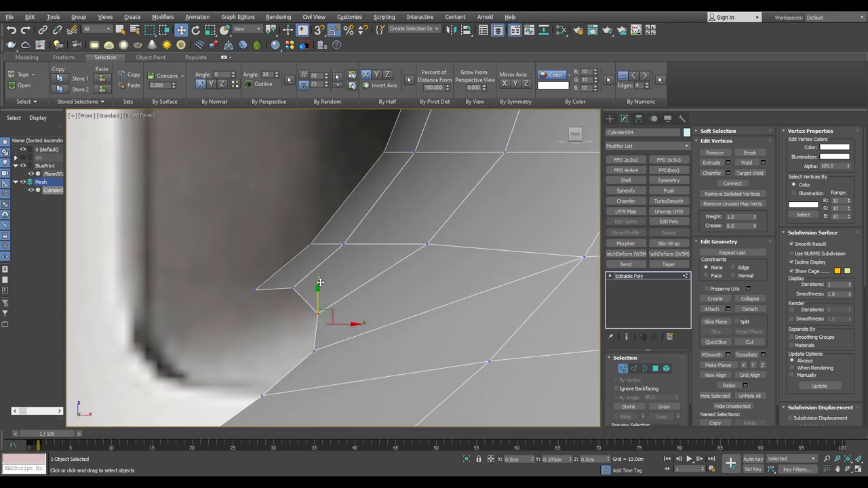
{"action": "scroll", "coordinate": [322, 275], "scroll_direction": "down", "scroll_amount": 2}
{"action": "left_click_drag", "start_coordinate": [320, 285], "coordinate": [320, 313]}
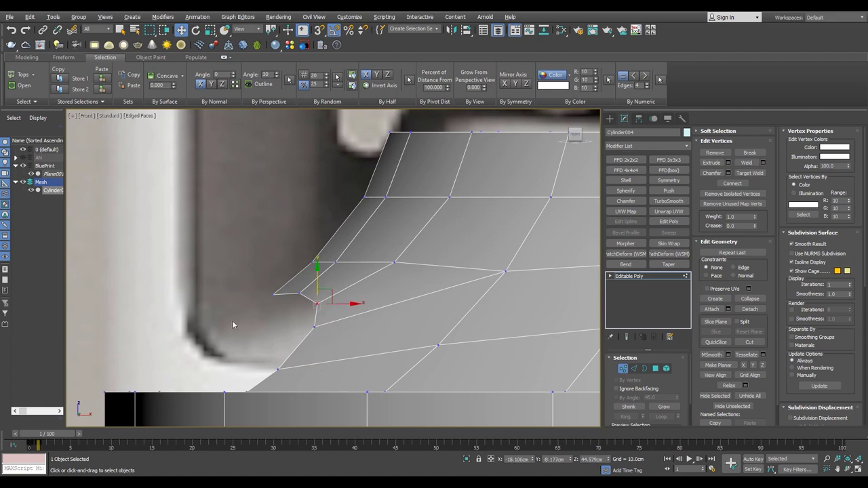
- Select the top rim edge loop and reshape the rim corner where it meets the pillar
{"action": "key", "text": "p"}
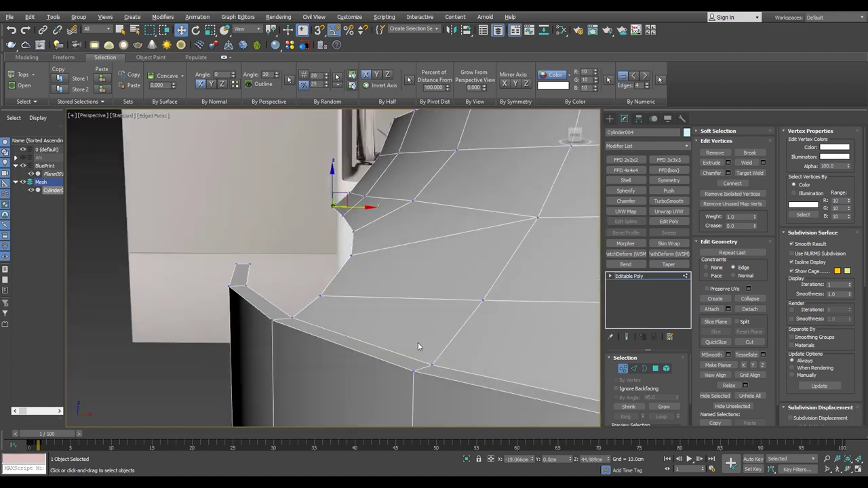
{"action": "middle_click_drag", "start_coordinate": [417, 345], "coordinate": [377, 344], "text": "alt"}
{"action": "middle_click_drag", "start_coordinate": [367, 292], "coordinate": [331, 309], "text": "alt"}
{"action": "key", "text": "2"}
{"action": "double_click", "coordinate": [319, 299]}
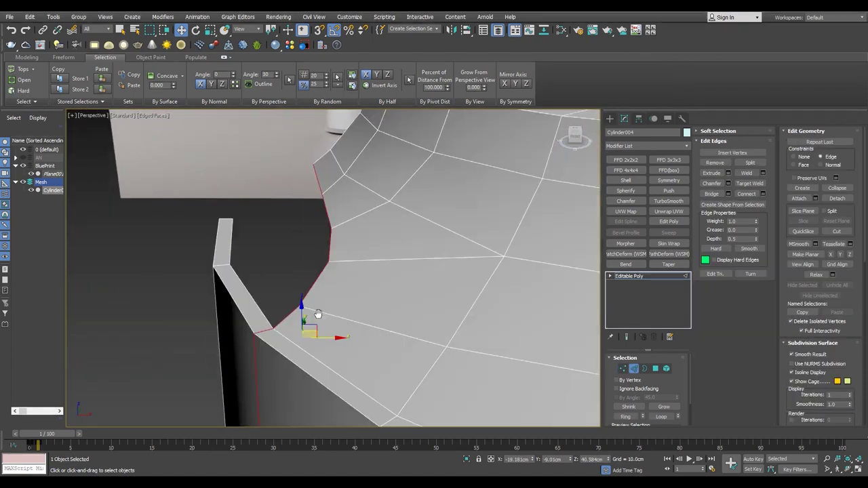
{"action": "scroll", "coordinate": [241, 317], "scroll_direction": "down", "scroll_amount": 3}
{"action": "scroll", "coordinate": [241, 317], "scroll_direction": "up", "scroll_amount": 5}
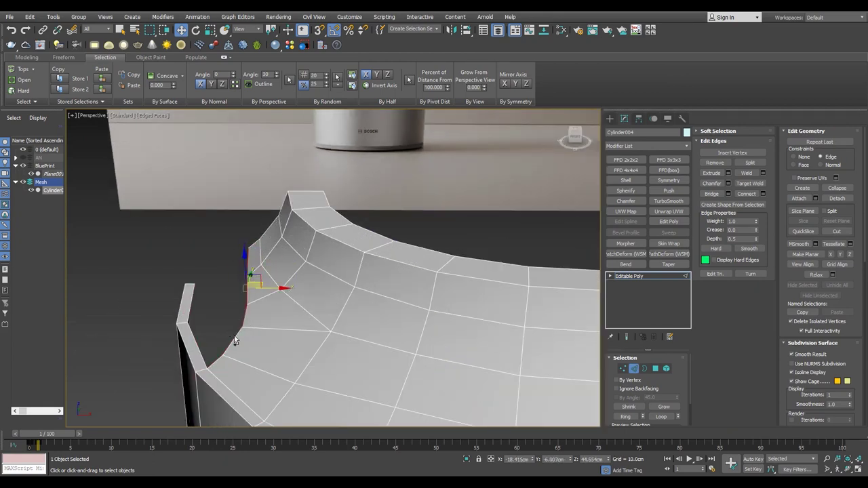
{"action": "middle_click_drag", "start_coordinate": [195, 308], "coordinate": [236, 296], "text": "alt"}
{"action": "key", "text": "1"}
{"action": "scroll", "coordinate": [224, 272], "scroll_direction": "up", "scroll_amount": 3}
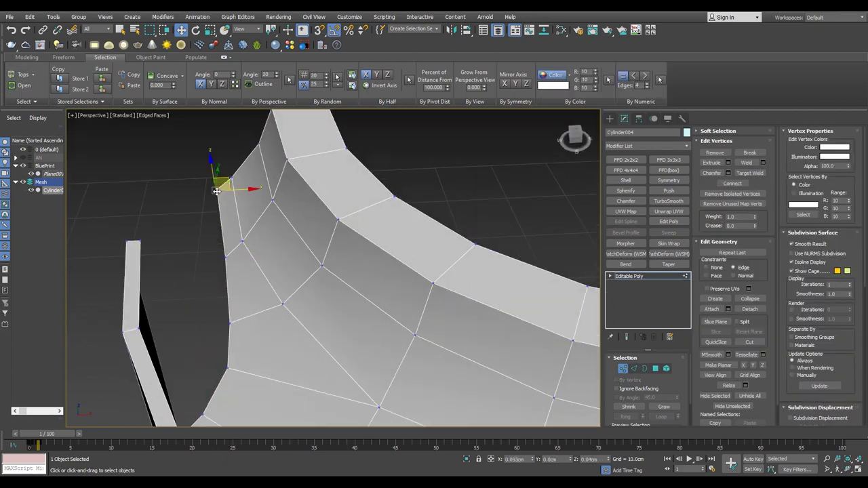
{"action": "key", "text": "2"}
{"action": "middle_click_drag", "start_coordinate": [215, 192], "coordinate": [194, 309], "text": "alt"}
{"action": "mouse_move", "coordinate": [174, 276]}
{"action": "middle_mouse_down", "text": "alt"}
{"action": "mouse_move", "coordinate": [189, 303]}
{"action": "mouse_move", "coordinate": [208, 272]}
{"action": "middle_mouse_up", "text": "alt"}
{"action": "key", "text": "1"}
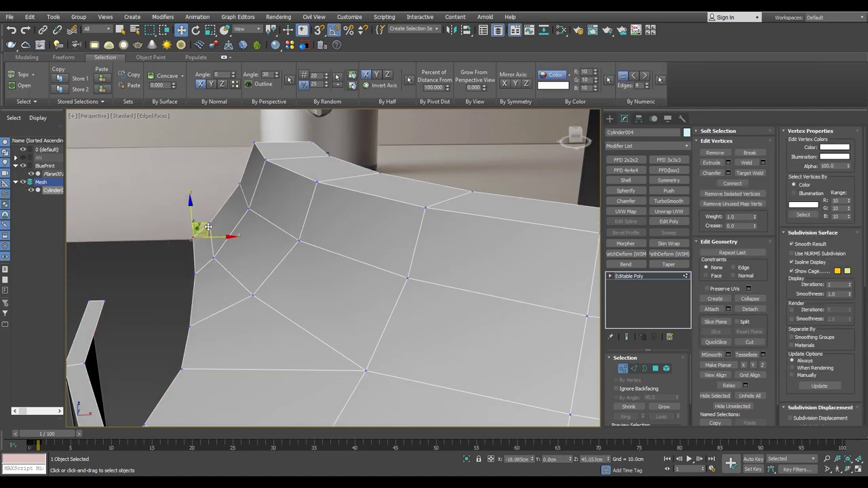
{"action": "middle_click_drag", "start_coordinate": [195, 342], "coordinate": [280, 309], "text": "alt"}
{"action": "key", "text": "2"}
{"action": "middle_click_drag", "start_coordinate": [285, 348], "coordinate": [236, 259], "text": "alt"}
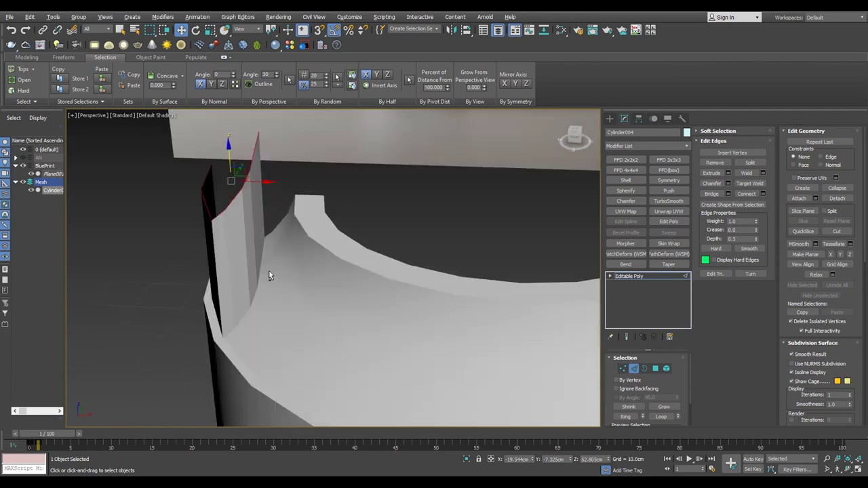
- Target-weld the pillar's base corner vertex onto its neighbouring vertex
{"action": "key", "text": "alt+w"}
{"action": "key", "text": "alt+w"}
{"action": "key", "text": "alt+w"}
{"action": "key", "text": "alt+w"}
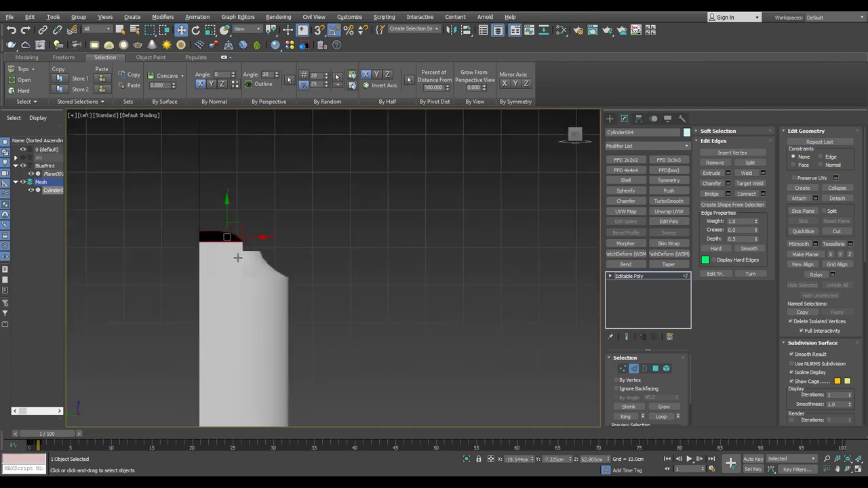
{"action": "key", "text": "p"}
{"action": "mouse_move", "coordinate": [350, 324]}
{"action": "middle_mouse_down", "text": "alt"}
{"action": "mouse_move", "coordinate": [285, 305]}
{"action": "mouse_move", "coordinate": [294, 277]}
{"action": "middle_mouse_up", "text": "alt"}
{"action": "key", "text": "F4"}
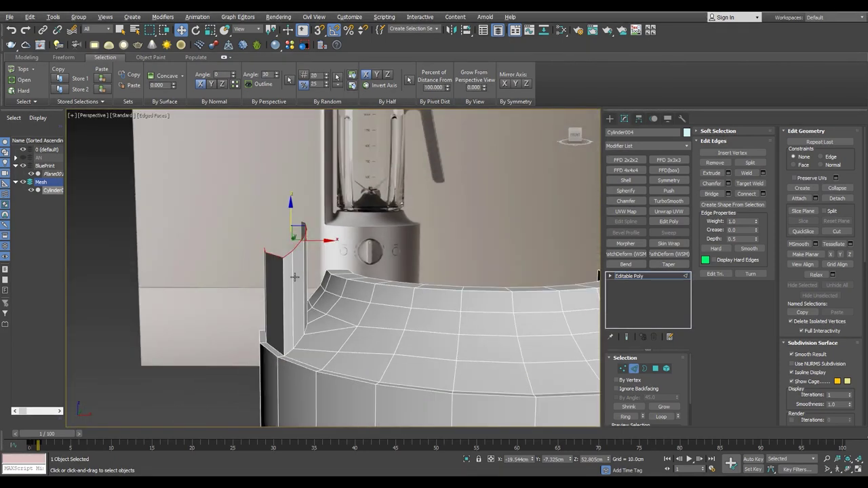
{"action": "middle_click_drag", "start_coordinate": [285, 123], "coordinate": [285, 328], "text": "alt"}
{"action": "scroll", "coordinate": [284, 328], "scroll_direction": "up", "scroll_amount": 5}
{"action": "scroll", "coordinate": [284, 328], "scroll_direction": "up", "scroll_amount": 4}
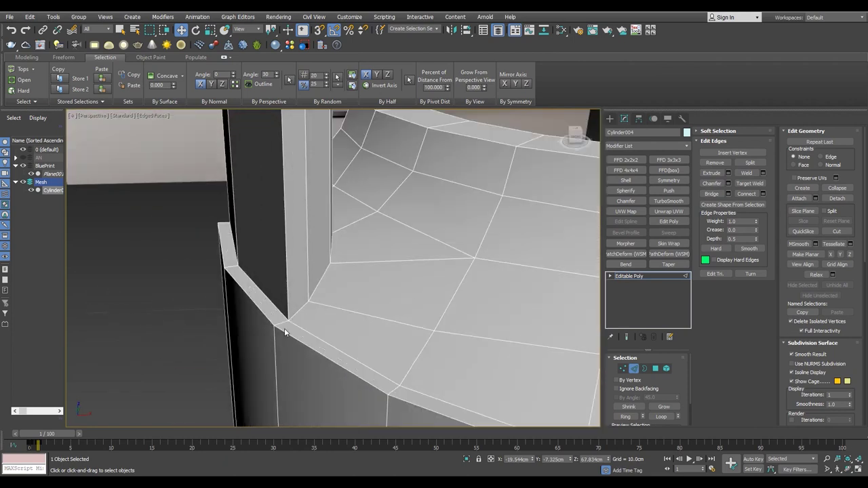
{"action": "key", "text": "1"}
{"action": "left_click_drag", "start_coordinate": [288, 320], "coordinate": [274, 325]}
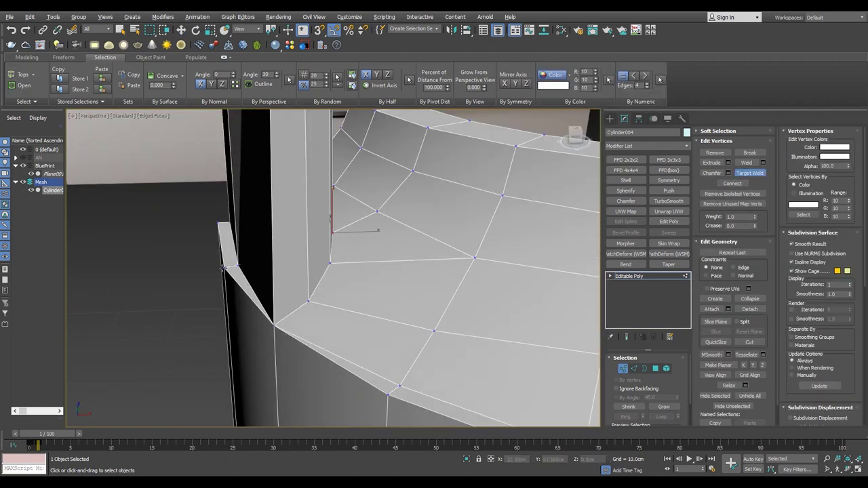
{"action": "scroll", "coordinate": [222, 268], "scroll_direction": "down", "scroll_amount": 5}
- Select a pillar face and shift it slightly sideways to line up with the rim
{"action": "mouse_move", "coordinate": [222, 268]}
{"action": "middle_mouse_down", "text": "alt"}
{"action": "mouse_move", "coordinate": [228, 297]}
{"action": "mouse_move", "coordinate": [221, 243]}
{"action": "middle_mouse_up", "text": "alt"}
{"action": "key", "text": "w"}
{"action": "key", "text": "4"}
{"action": "left_click", "coordinate": [202, 306]}
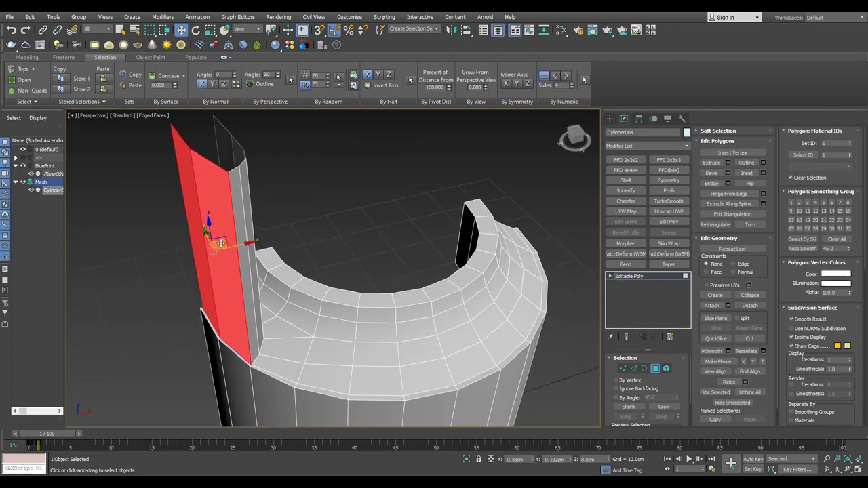
{"action": "scroll", "coordinate": [222, 243], "scroll_direction": "up", "scroll_amount": 4}
{"action": "scroll", "coordinate": [242, 361], "scroll_direction": "down", "scroll_amount": 1}
{"action": "left_click_drag", "start_coordinate": [194, 233], "coordinate": [191, 235]}
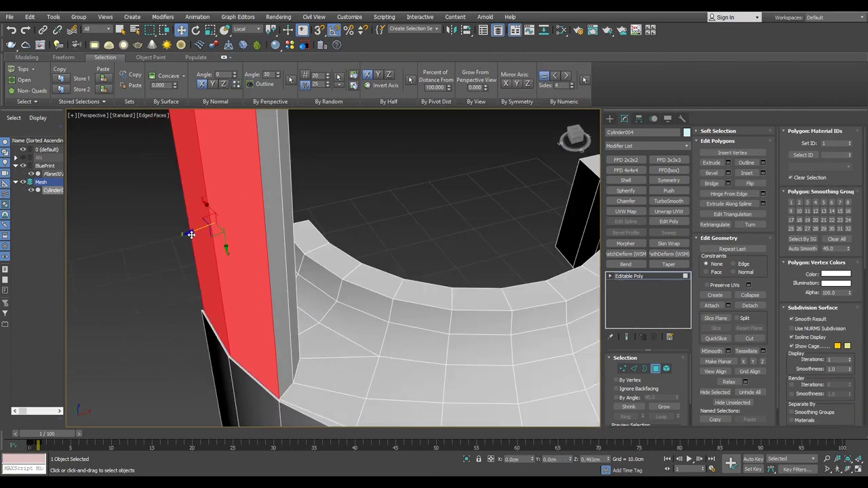
{"action": "scroll", "coordinate": [189, 237], "scroll_direction": "up", "scroll_amount": 3}
{"action": "scroll", "coordinate": [190, 236], "scroll_direction": "down", "scroll_amount": 3}
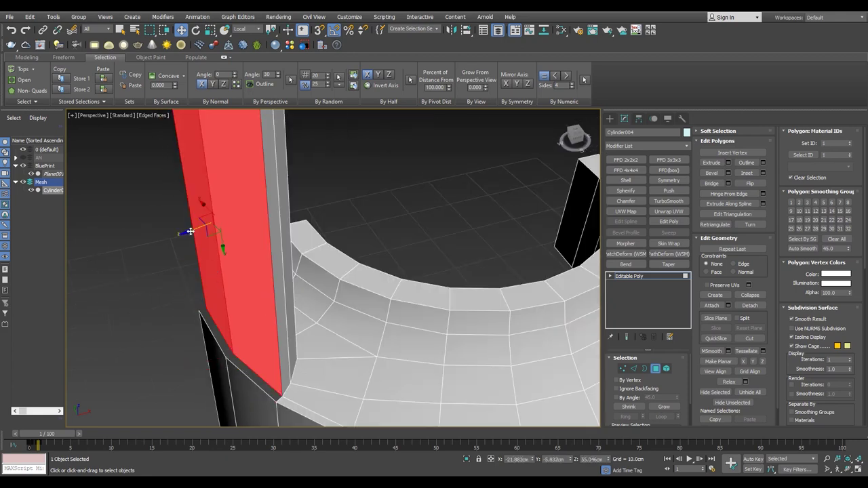
{"action": "scroll", "coordinate": [221, 336], "scroll_direction": "up", "scroll_amount": 2}
{"action": "scroll", "coordinate": [221, 337], "scroll_direction": "down", "scroll_amount": 3}
- Check the pillar-to-rim join from the Top view in vertex mode, then return to perspective
{"action": "key", "text": "t"}
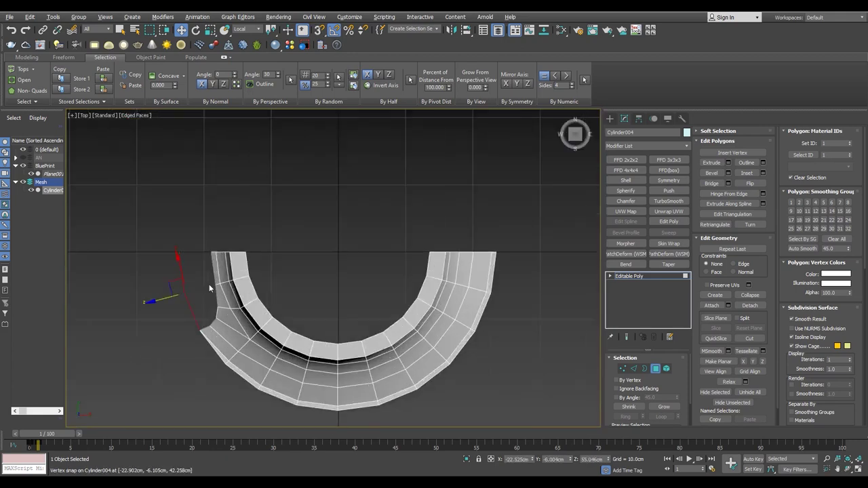
{"action": "scroll", "coordinate": [204, 298], "scroll_direction": "up", "scroll_amount": 3}
{"action": "scroll", "coordinate": [201, 314], "scroll_direction": "up", "scroll_amount": 2}
{"action": "key", "text": "1"}
{"action": "scroll", "coordinate": [248, 321], "scroll_direction": "down", "scroll_amount": 1}
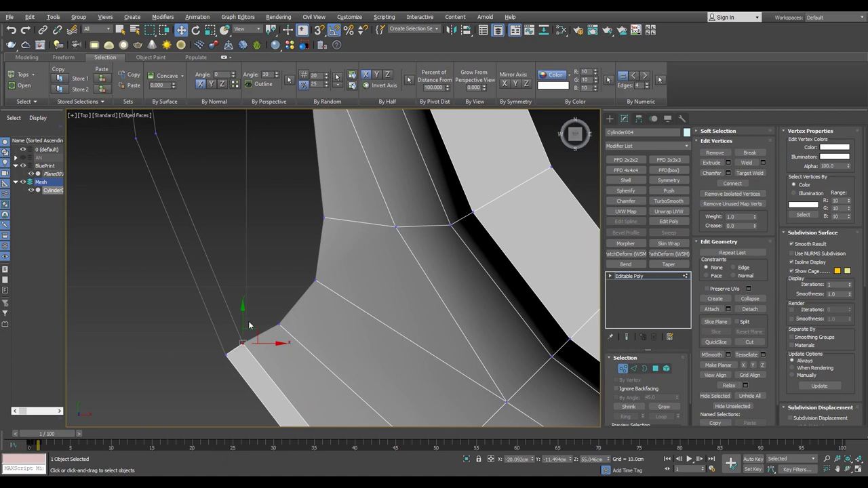
{"action": "scroll", "coordinate": [182, 239], "scroll_direction": "down", "scroll_amount": 2}
{"action": "scroll", "coordinate": [182, 239], "scroll_direction": "up", "scroll_amount": 1}
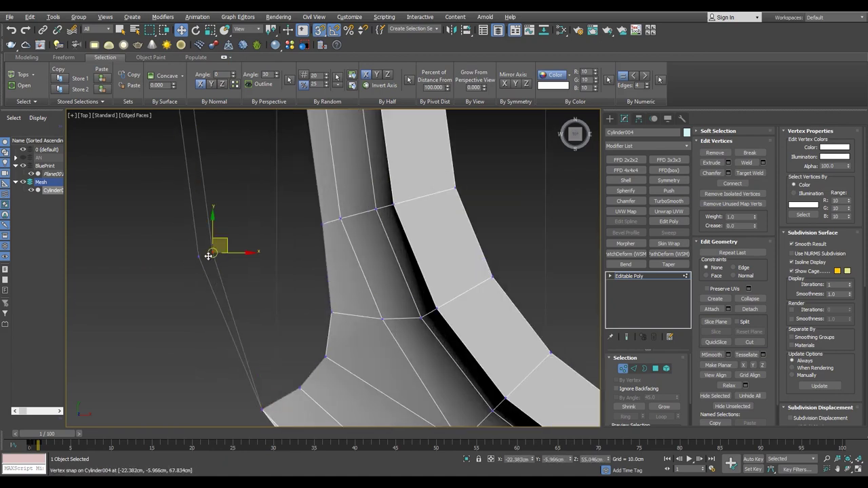
{"action": "scroll", "coordinate": [208, 254], "scroll_direction": "up", "scroll_amount": 1}
{"action": "key", "text": "p"}
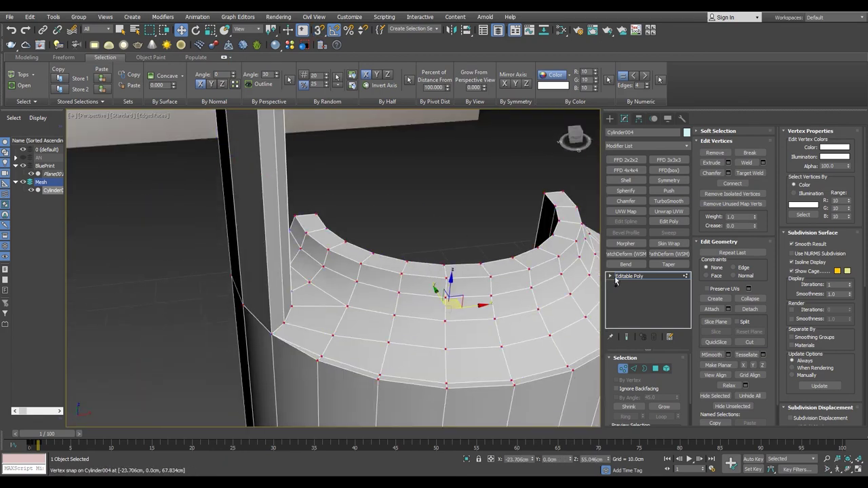
{"action": "key", "text": "2"}
{"action": "scroll", "coordinate": [262, 357], "scroll_direction": "up", "scroll_amount": 1}
- Connect the rim-corner edges beside the pillar to add a new edge (Slide 8)
{"action": "scroll", "coordinate": [287, 294], "scroll_direction": "up", "scroll_amount": 2}
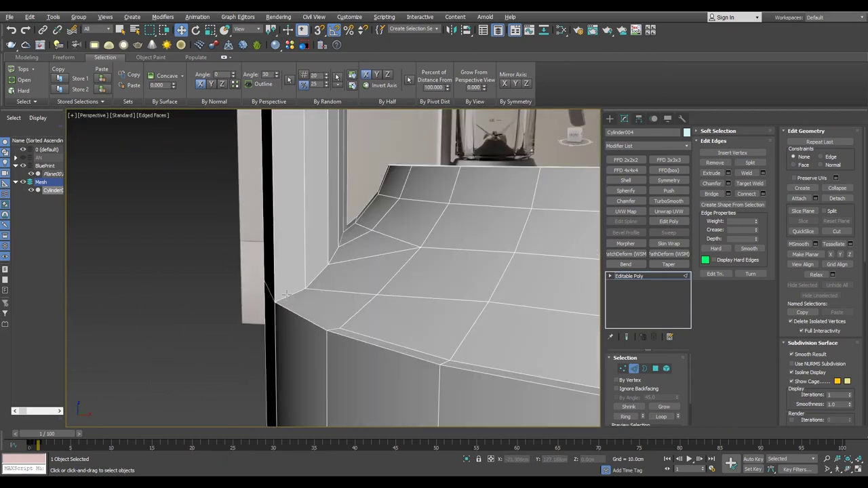
{"action": "middle_click_drag", "start_coordinate": [282, 297], "coordinate": [258, 299], "text": "alt"}
{"action": "scroll", "coordinate": [258, 299], "scroll_direction": "down", "scroll_amount": 2}
{"action": "left_click", "coordinate": [262, 294]}
{"action": "key", "text": "w"}
{"action": "middle_click_drag", "start_coordinate": [496, 258], "coordinate": [338, 274], "text": "alt"}
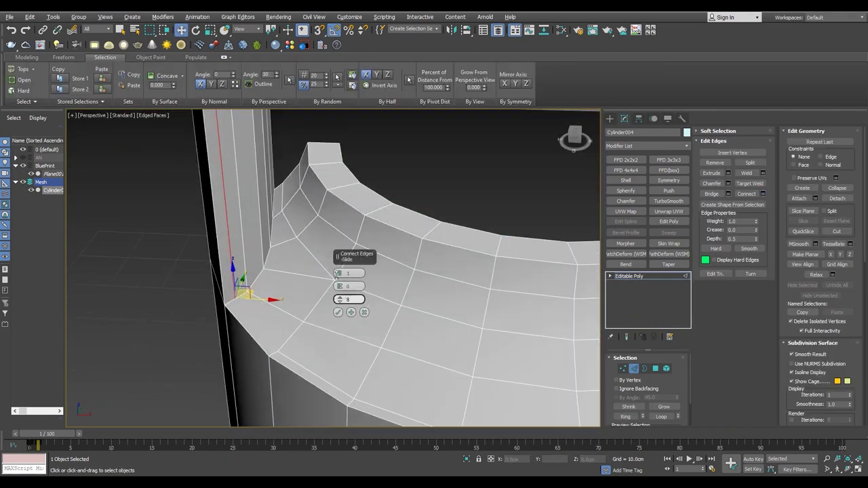
{"action": "left_click", "coordinate": [337, 312]}
{"action": "key", "text": "1"}
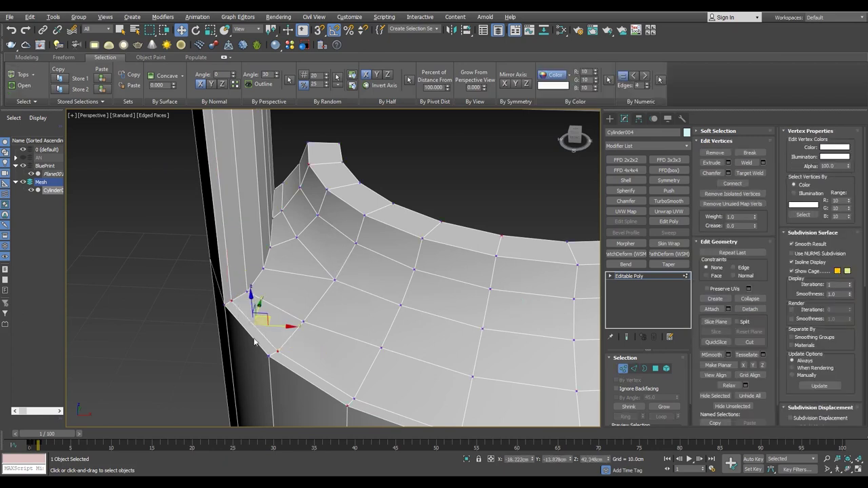
- Select a vertical pillar edge and compare the shape with the reference in Front view
{"action": "middle_click_drag", "start_coordinate": [255, 341], "coordinate": [262, 349], "text": "alt"}
{"action": "key", "text": "2"}
{"action": "left_click", "coordinate": [251, 203]}
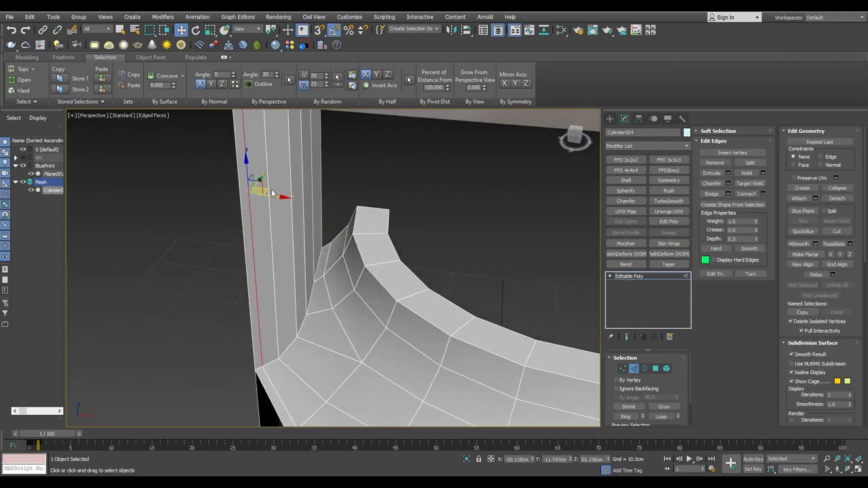
{"action": "scroll", "coordinate": [269, 188], "scroll_direction": "down", "scroll_amount": 5}
{"action": "middle_click_drag", "start_coordinate": [269, 188], "coordinate": [279, 235], "text": "alt"}
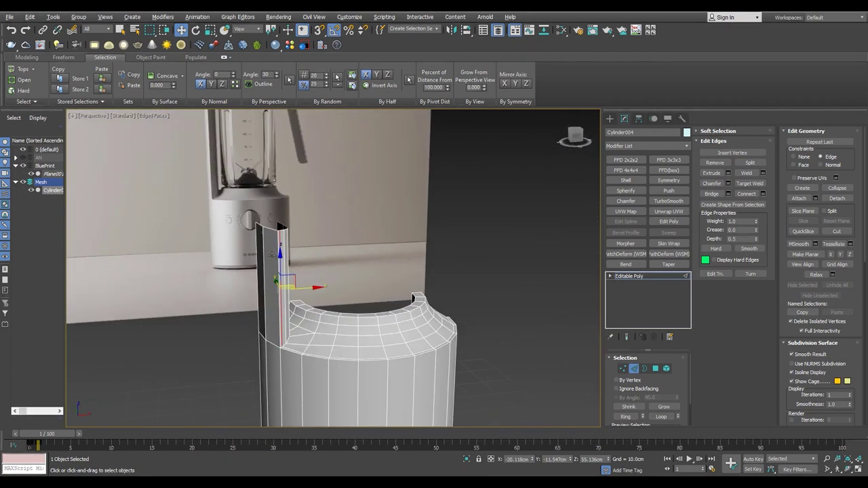
{"action": "key", "text": "F4"}
{"action": "key", "text": "F4"}
{"action": "key", "text": "f"}
{"action": "scroll", "coordinate": [369, 275], "scroll_direction": "up", "scroll_amount": 5}
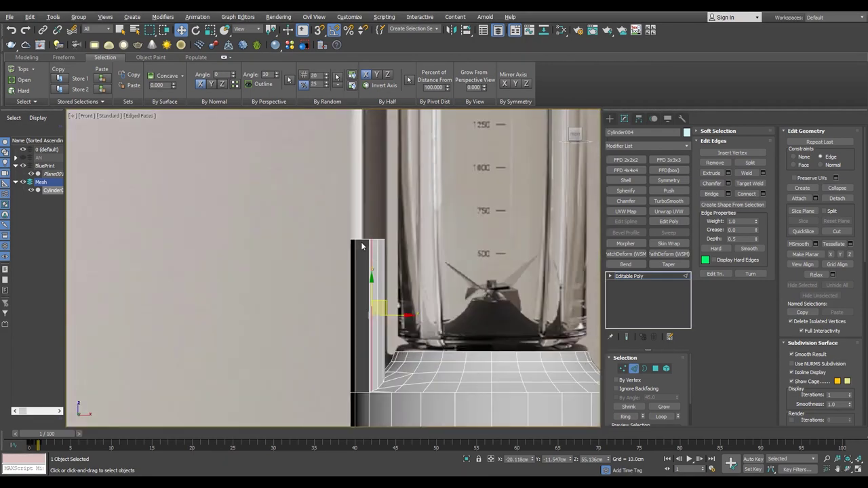
{"action": "scroll", "coordinate": [369, 274], "scroll_direction": "down", "scroll_amount": 2}
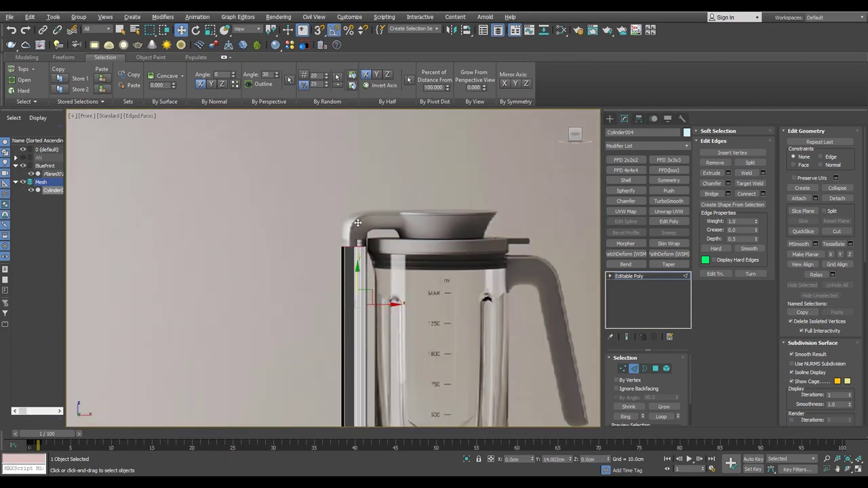
{"action": "scroll", "coordinate": [358, 223], "scroll_direction": "down", "scroll_amount": 3}
{"action": "scroll", "coordinate": [460, 374], "scroll_direction": "up", "scroll_amount": 4}
{"action": "key", "text": "p"}
- Add a Symmetry modifier that mirrors the half mesh across the Y axis
{"action": "middle_click_drag", "start_coordinate": [459, 374], "coordinate": [551, 263], "text": "alt"}
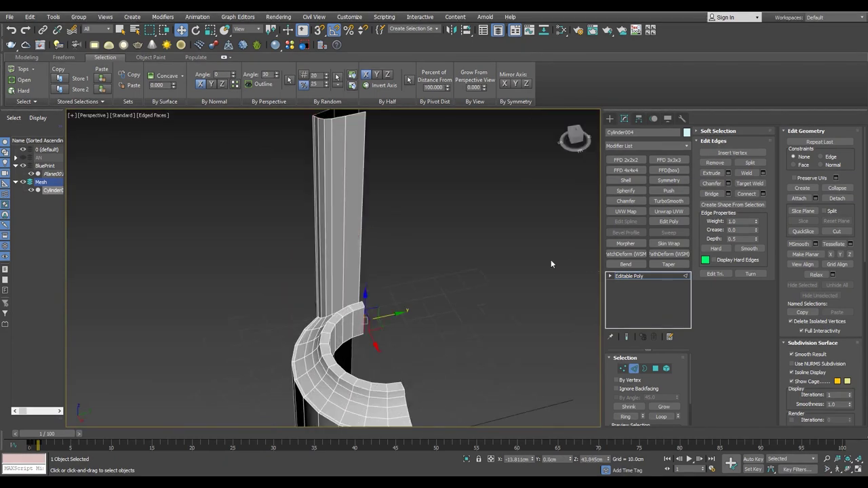
{"action": "left_click", "coordinate": [668, 180]}
{"action": "left_click", "coordinate": [640, 375]}
{"action": "scroll", "coordinate": [376, 300], "scroll_direction": "down", "scroll_amount": 1}
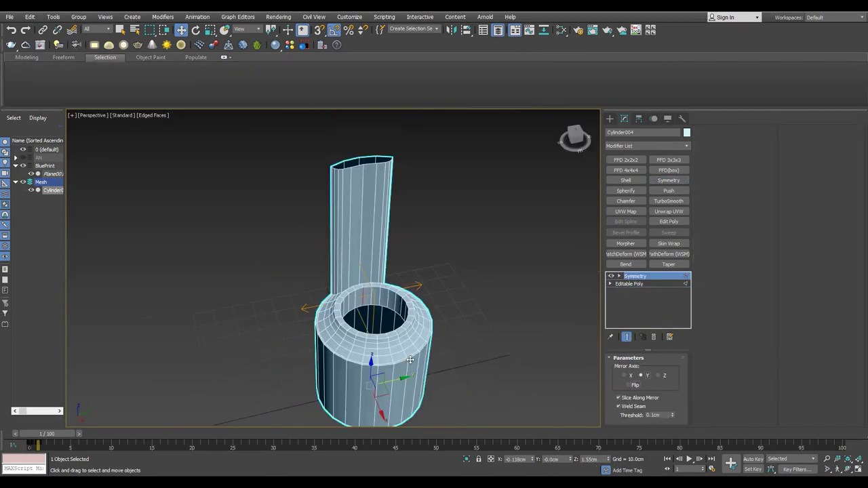
- Undo the mirror, then reapply Symmetry with the mirrored side flipped
{"action": "key", "text": "ctrl+z"}
{"action": "middle_click_drag", "start_coordinate": [411, 360], "coordinate": [237, 316], "text": "alt"}
{"action": "key", "text": "t"}
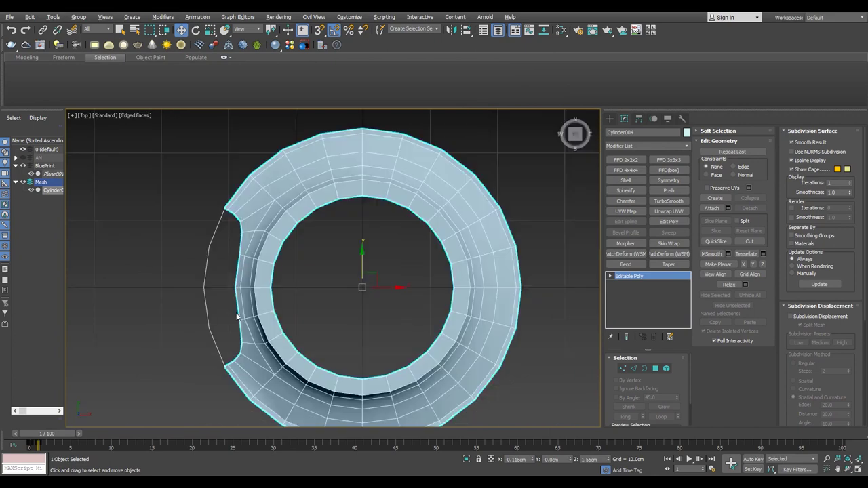
{"action": "key", "text": "alt+w"}
{"action": "key", "text": "alt+w"}
{"action": "key", "text": "1"}
{"action": "key", "text": "t"}
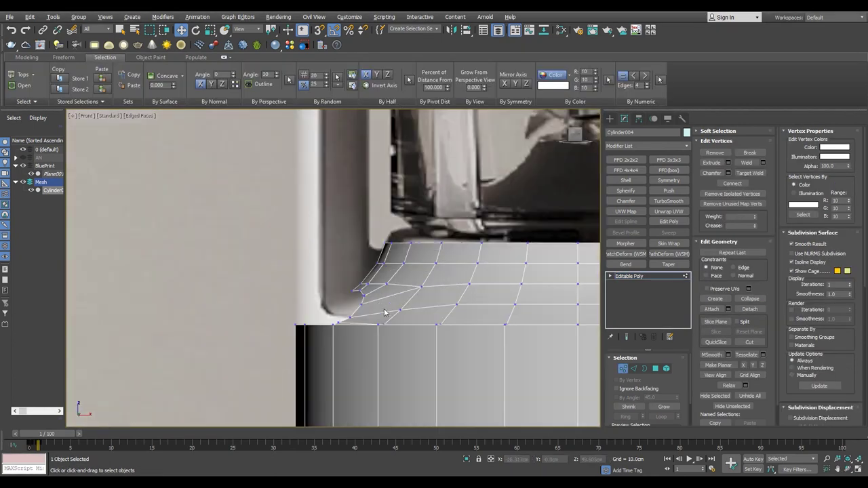
{"action": "scroll", "coordinate": [233, 281], "scroll_direction": "up", "scroll_amount": 2}
{"action": "scroll", "coordinate": [265, 287], "scroll_direction": "down", "scroll_amount": 3}
{"action": "left_click_drag", "start_coordinate": [447, 174], "coordinate": [170, 276]}
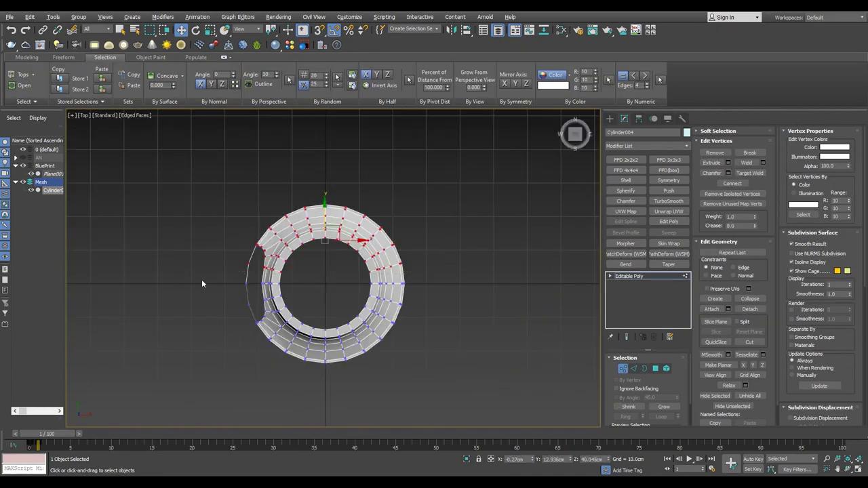
{"action": "scroll", "coordinate": [224, 284], "scroll_direction": "up", "scroll_amount": 4}
{"action": "left_click", "coordinate": [665, 181]}
{"action": "left_click", "coordinate": [636, 386]}
{"action": "left_click", "coordinate": [629, 384]}
{"action": "left_click", "coordinate": [630, 284]}
- With Edge constraint on, select and move the shoulder vertices at the arm junction in Top and Front views
{"action": "scroll", "coordinate": [314, 337], "scroll_direction": "up", "scroll_amount": 2}
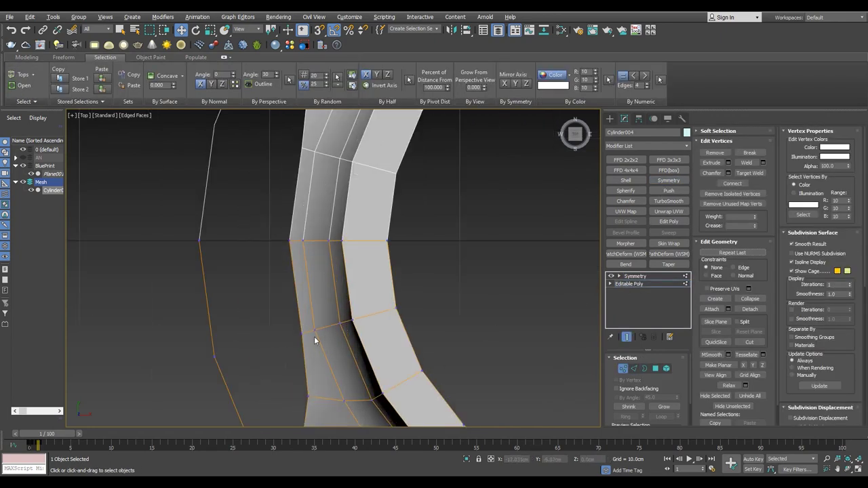
{"action": "key", "text": "alt+w"}
{"action": "key", "text": "f"}
{"action": "key", "text": "alt+w"}
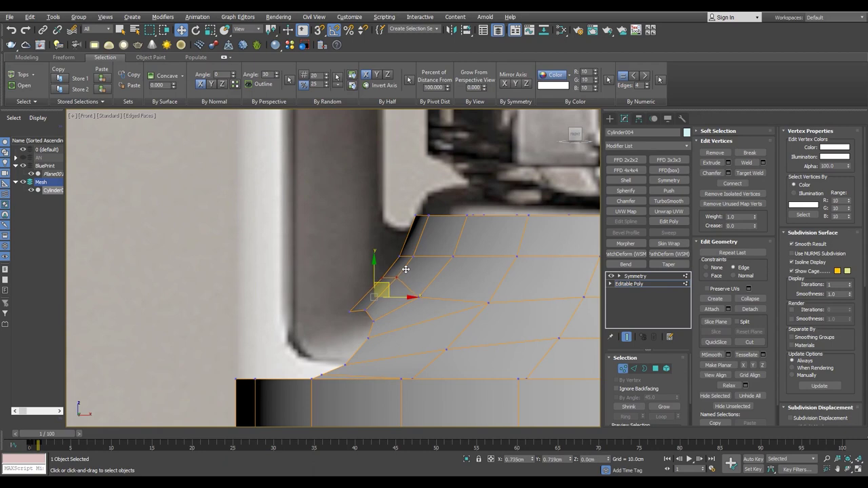
{"action": "key", "text": "alt+w"}
{"action": "key", "text": "t"}
{"action": "key", "text": "alt+w"}
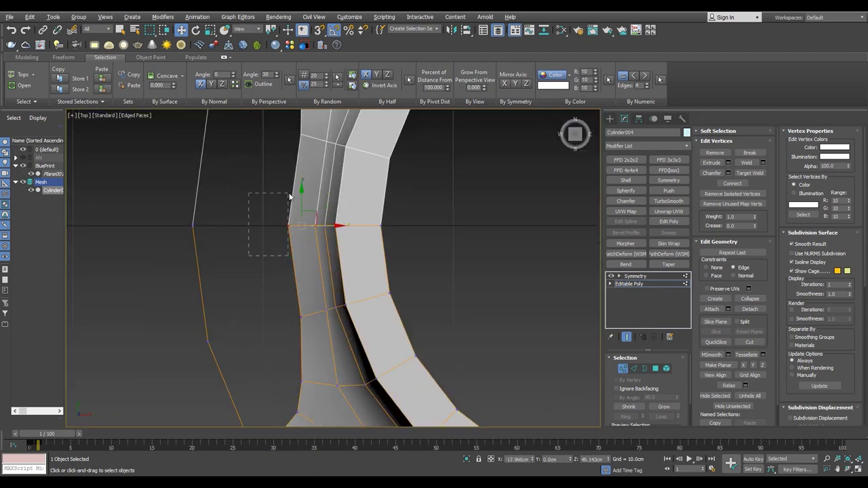
{"action": "middle_click_drag", "start_coordinate": [320, 306], "coordinate": [322, 327]}
{"action": "left_click_drag", "start_coordinate": [277, 300], "coordinate": [305, 200]}
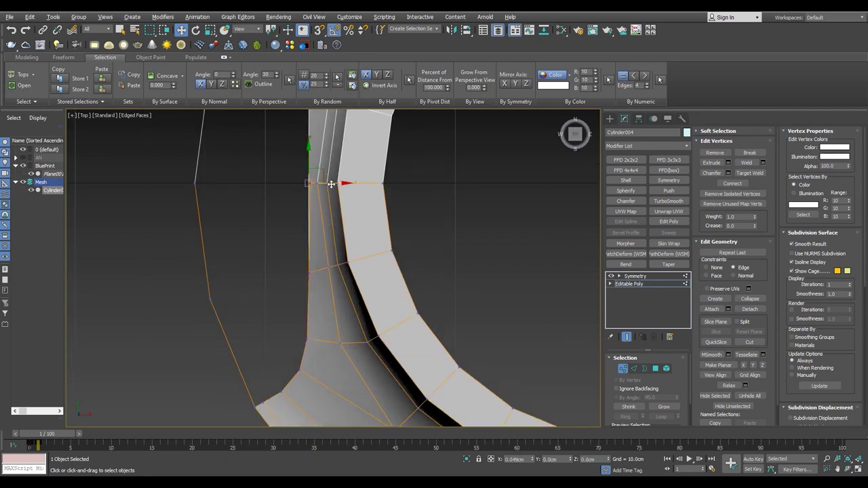
{"action": "key", "text": "alt+w"}
{"action": "key", "text": "alt+w"}
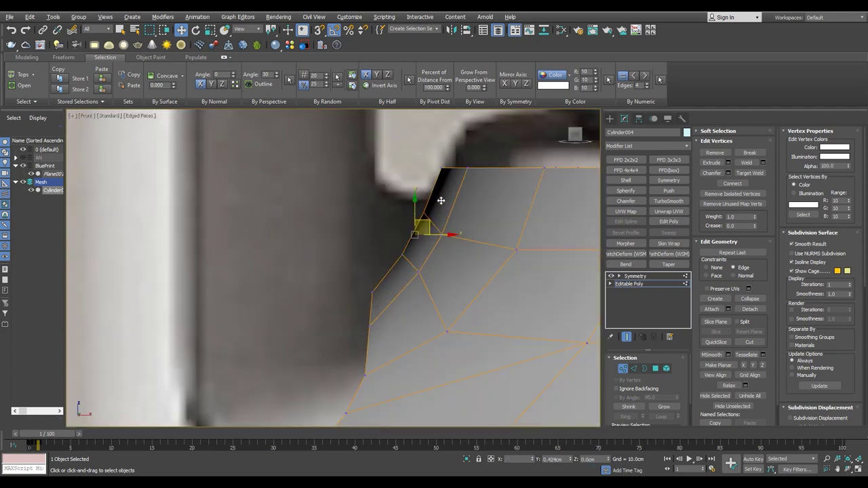
{"action": "scroll", "coordinate": [392, 319], "scroll_direction": "down", "scroll_amount": 2}
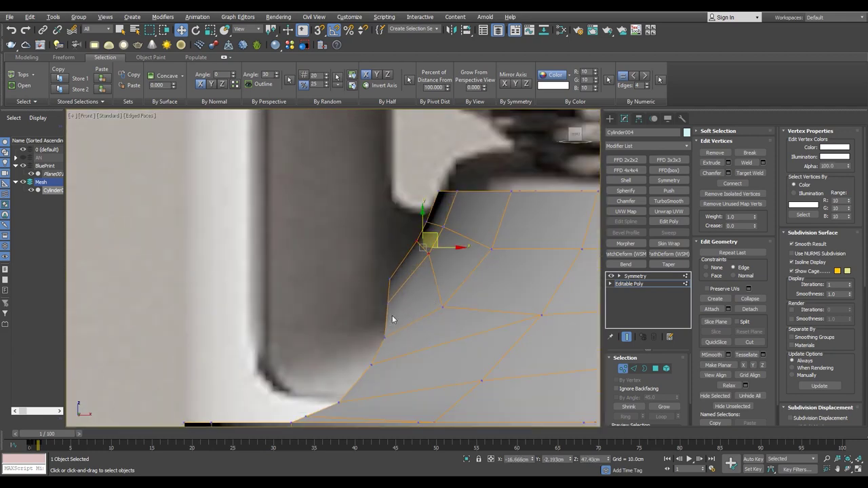
{"action": "key", "text": "alt+w"}
- Collapse the Symmetry modifier into the Editable Poly as one full-ring mesh
{"action": "scroll", "coordinate": [271, 356], "scroll_direction": "up", "scroll_amount": 4}
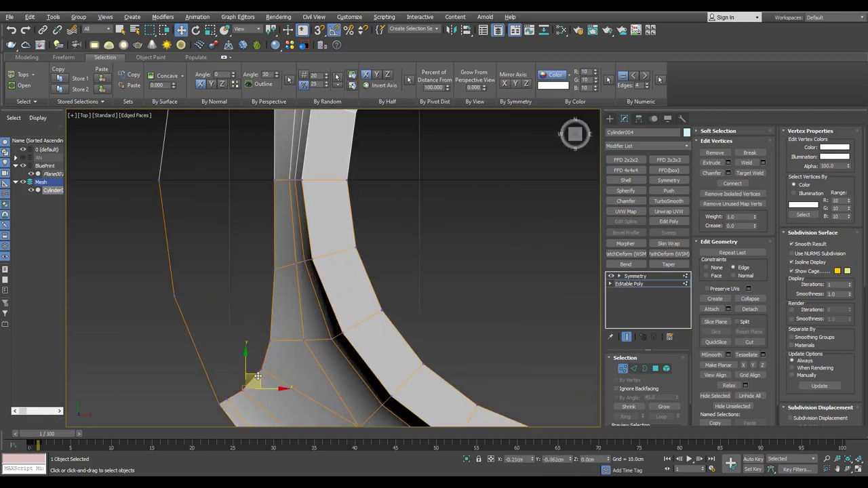
{"action": "scroll", "coordinate": [258, 376], "scroll_direction": "down", "scroll_amount": 3}
{"action": "scroll", "coordinate": [266, 353], "scroll_direction": "up", "scroll_amount": 2}
{"action": "scroll", "coordinate": [266, 333], "scroll_direction": "down", "scroll_amount": 3}
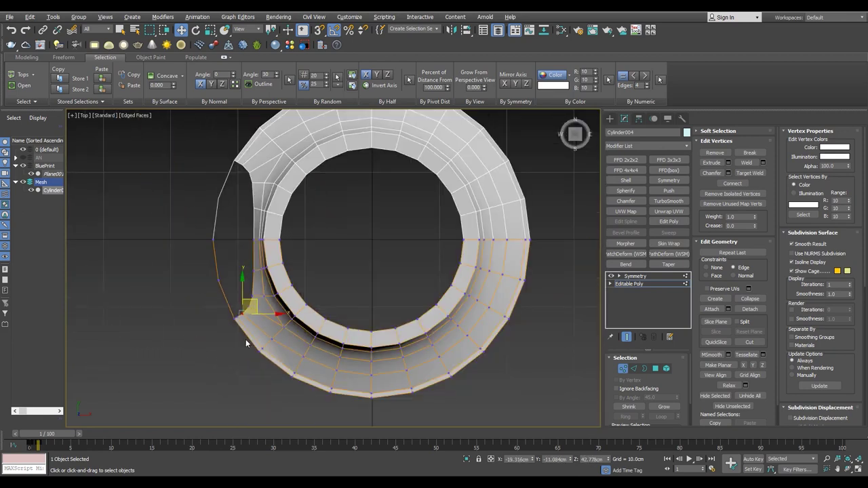
{"action": "key", "text": "p"}
{"action": "left_click", "coordinate": [629, 283]}
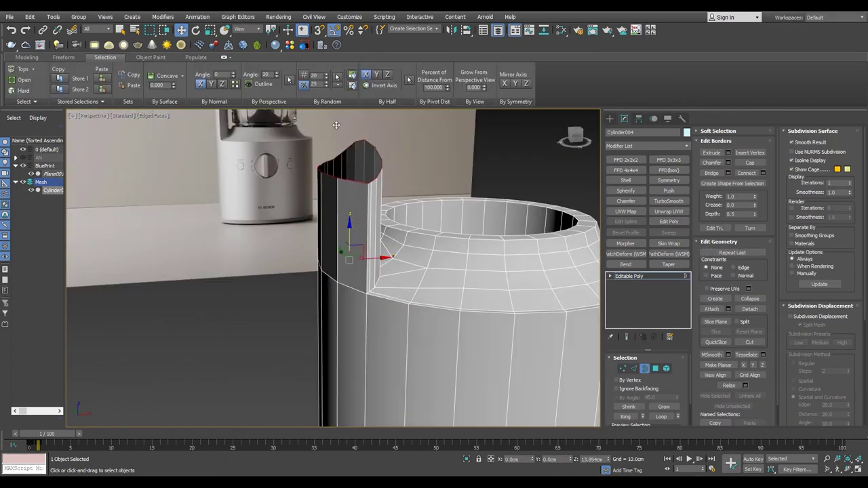
- In the maximized Front wireframe view, drag the shoulder–arm corner vertex down and to the left
{"action": "mouse_move", "coordinate": [337, 233]}
{"action": "middle_mouse_down", "text": "alt"}
{"action": "mouse_move", "coordinate": [322, 250]}
{"action": "mouse_move", "coordinate": [347, 248]}
{"action": "middle_mouse_up", "text": "alt"}
{"action": "key", "text": "F4"}
{"action": "scroll", "coordinate": [332, 250], "scroll_direction": "up", "scroll_amount": 3}
{"action": "key", "text": "F4"}
{"action": "scroll", "coordinate": [341, 267], "scroll_direction": "up", "scroll_amount": 3}
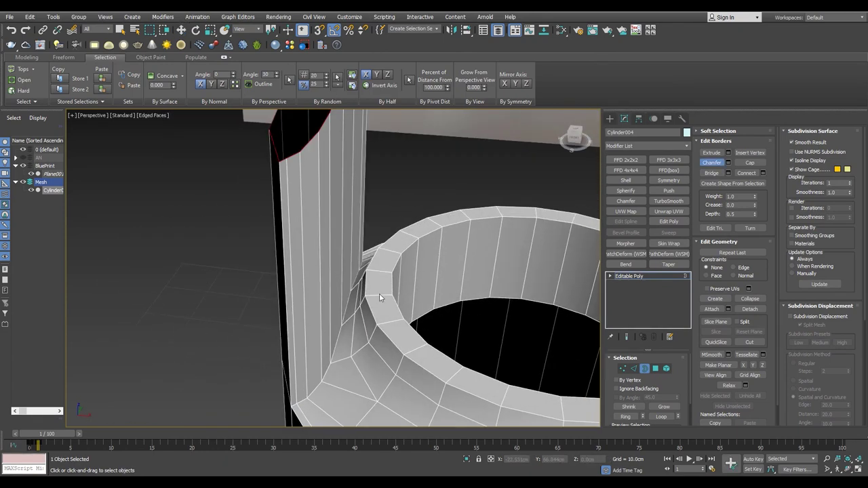
{"action": "scroll", "coordinate": [379, 297], "scroll_direction": "down", "scroll_amount": 4}
{"action": "key", "text": "1"}
{"action": "key", "text": "alt+w"}
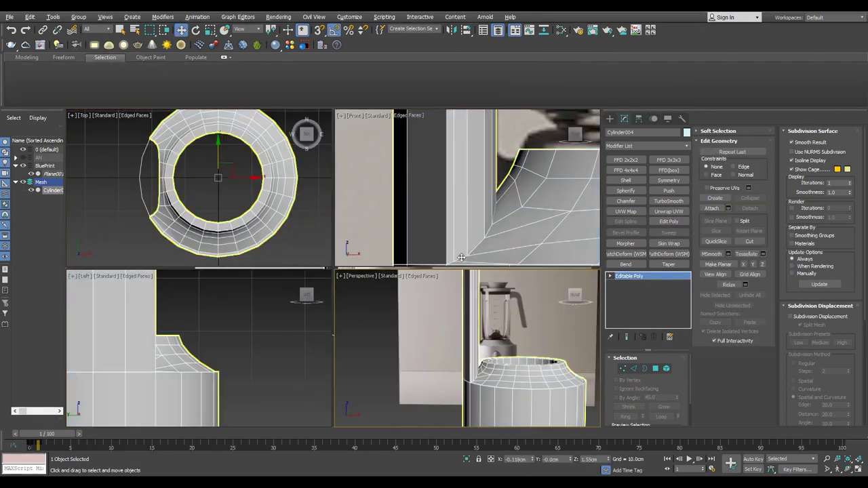
{"action": "key", "text": "alt+w"}
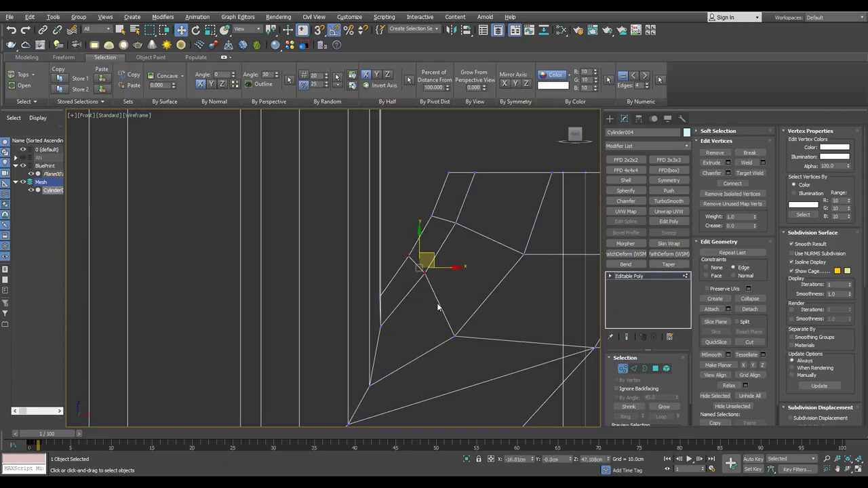
{"action": "scroll", "coordinate": [478, 306], "scroll_direction": "down", "scroll_amount": 2}
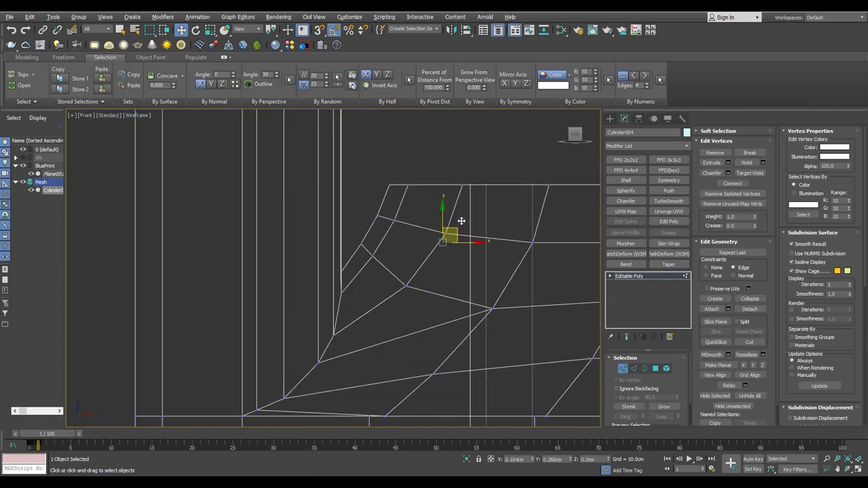
{"action": "left_click_drag", "start_coordinate": [461, 221], "coordinate": [422, 264]}
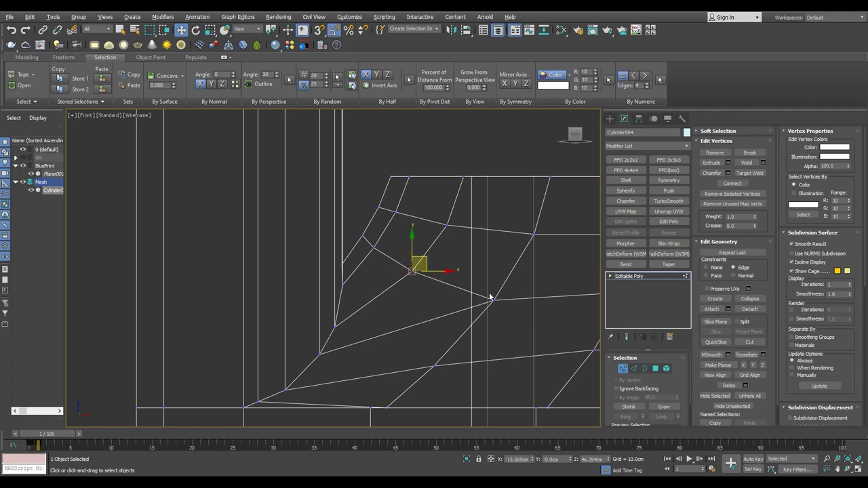
{"action": "key", "text": "alt+w"}
{"action": "key", "text": "alt+w"}
{"action": "middle_click_drag", "start_coordinate": [339, 305], "coordinate": [248, 351], "text": "alt"}
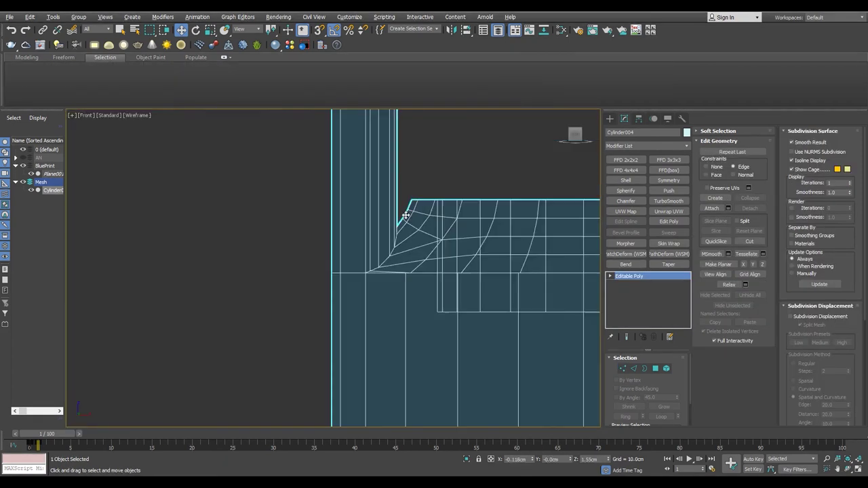
{"action": "key", "text": "2"}
{"action": "scroll", "coordinate": [207, 271], "scroll_direction": "up", "scroll_amount": 5}
- Chamfer the jar–arm junction edges by 0.705 cm with 1 segment
{"action": "scroll", "coordinate": [226, 262], "scroll_direction": "down", "scroll_amount": 5}
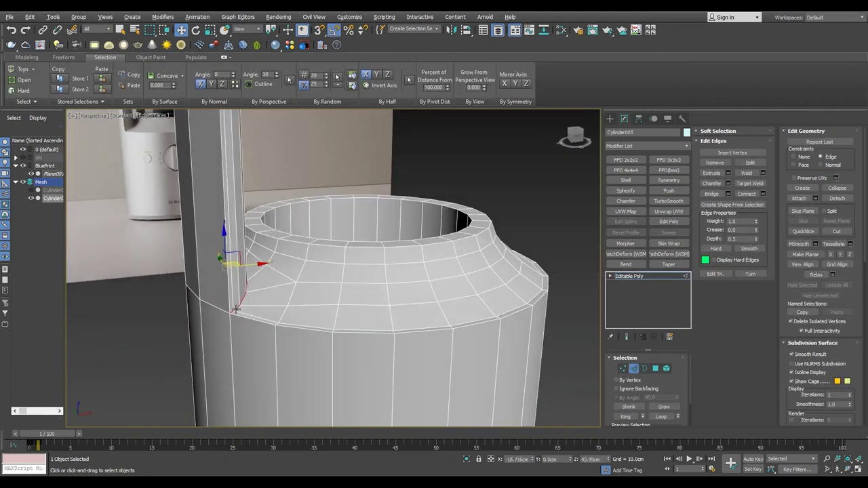
{"action": "mouse_move", "coordinate": [227, 262]}
{"action": "middle_mouse_down", "text": "alt"}
{"action": "mouse_move", "coordinate": [233, 271]}
{"action": "mouse_move", "coordinate": [203, 265]}
{"action": "middle_mouse_up", "text": "alt"}
{"action": "scroll", "coordinate": [204, 264], "scroll_direction": "up", "scroll_amount": 3}
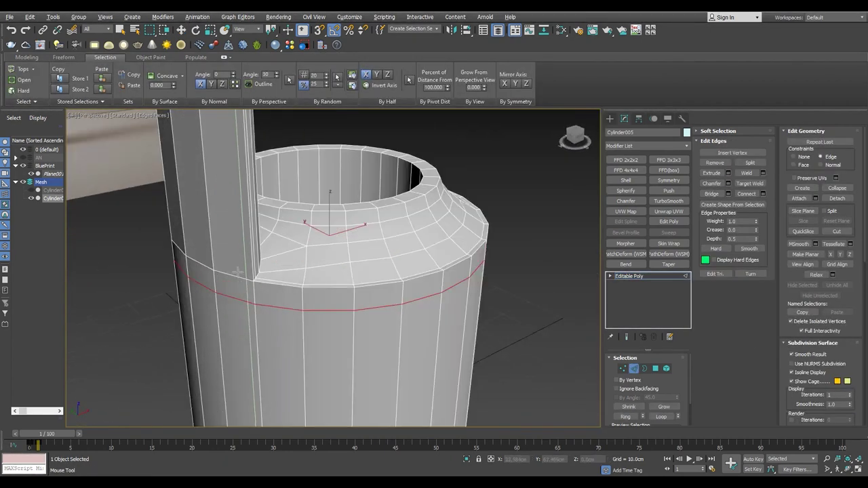
{"action": "scroll", "coordinate": [193, 261], "scroll_direction": "up", "scroll_amount": 4}
{"action": "key", "text": "w"}
{"action": "scroll", "coordinate": [193, 261], "scroll_direction": "down", "scroll_amount": 3}
{"action": "key", "text": "ctrl+shift+c"}
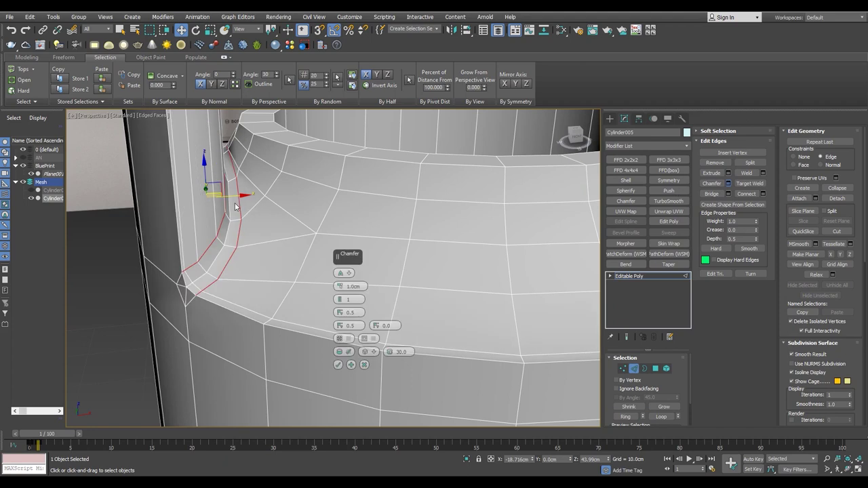
{"action": "middle_click_drag", "start_coordinate": [326, 299], "coordinate": [204, 284], "text": "alt"}
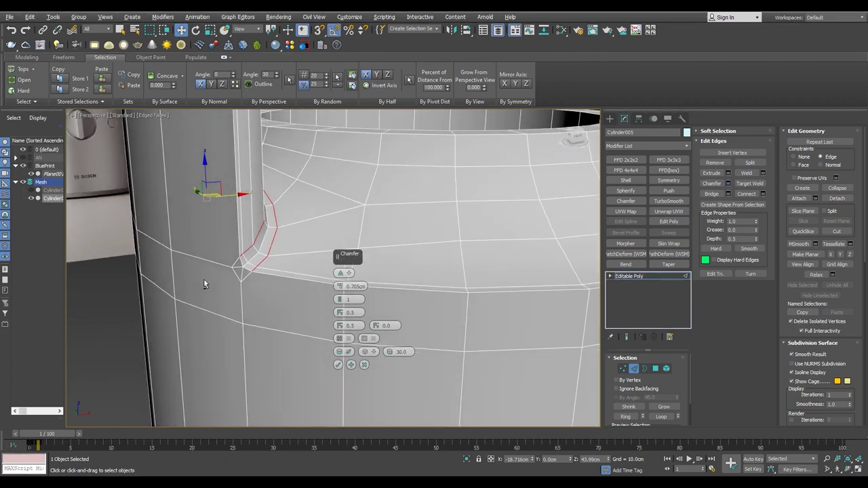
{"action": "left_click", "coordinate": [349, 273]}
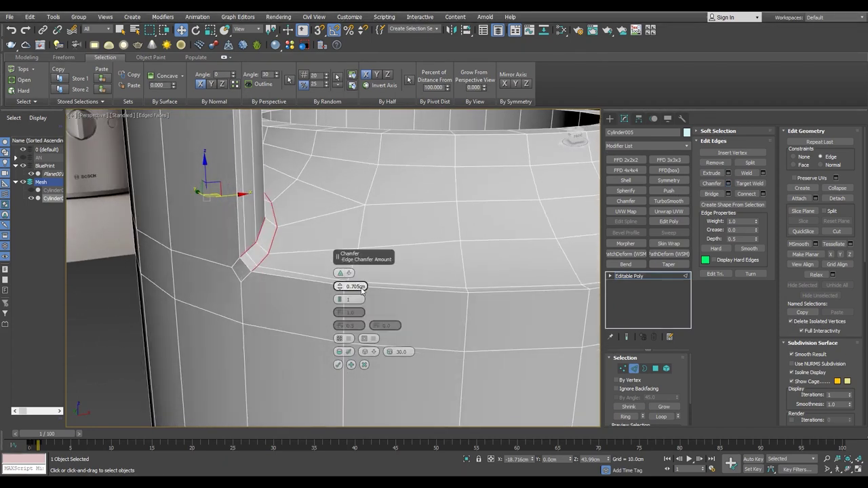
{"action": "middle_click_drag", "start_coordinate": [208, 295], "coordinate": [353, 276], "text": "alt"}
{"action": "left_click", "coordinate": [367, 302]}
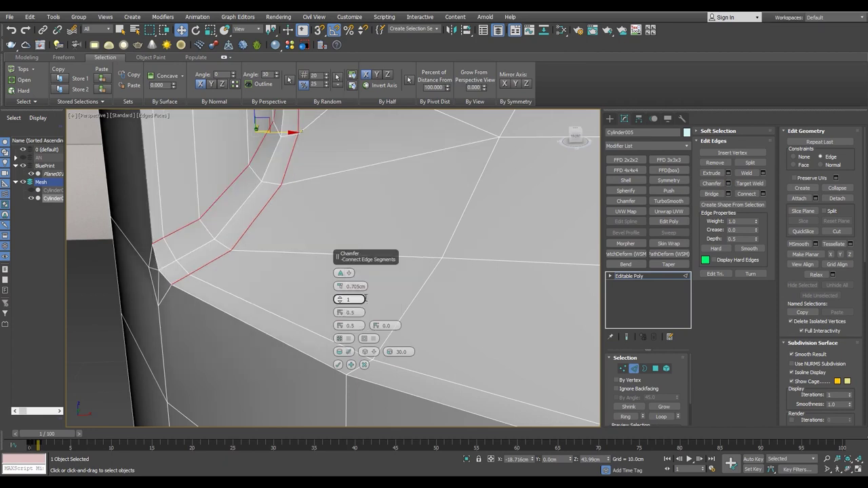
- Target-weld the leftover corner vertex onto its neighbour and review the corner in Front wireframe
{"action": "left_click", "coordinate": [338, 364]}
{"action": "middle_click_drag", "start_coordinate": [338, 364], "coordinate": [371, 254], "text": "alt"}
{"action": "key", "text": "1"}
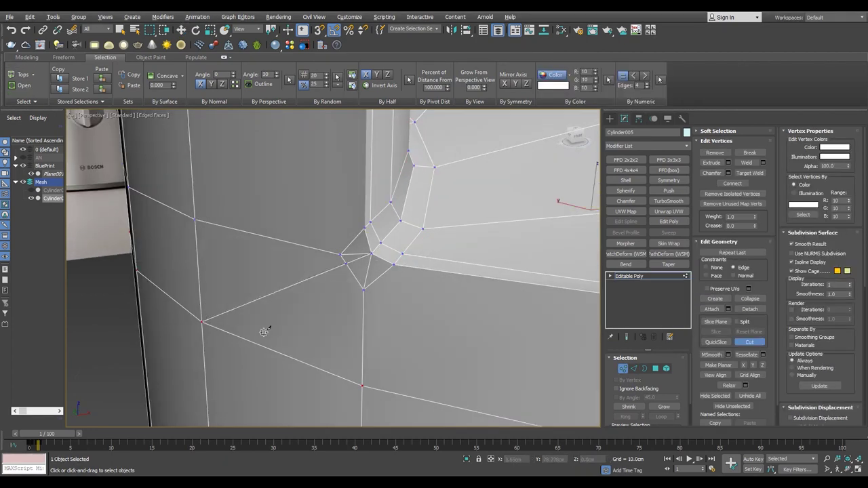
{"action": "key", "text": "ctrl+w"}
{"action": "middle_click_drag", "start_coordinate": [264, 332], "coordinate": [353, 300], "text": "alt"}
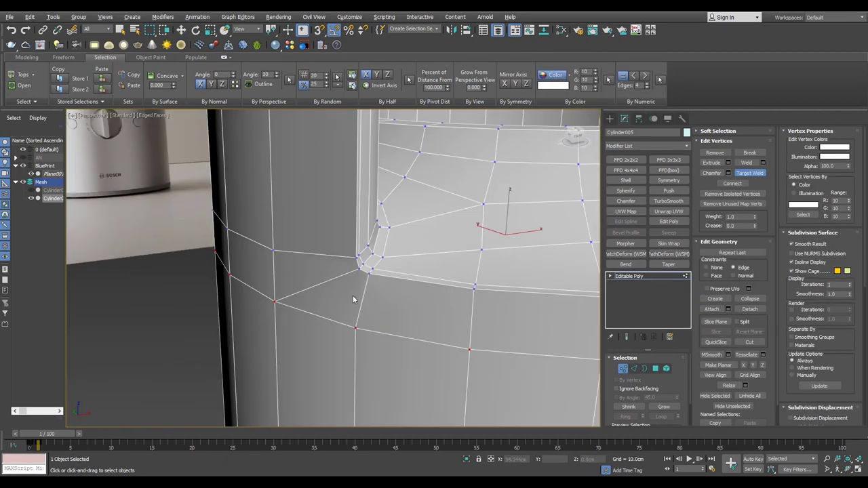
{"action": "key", "text": "w"}
{"action": "scroll", "coordinate": [316, 294], "scroll_direction": "down", "scroll_amount": 4}
{"action": "scroll", "coordinate": [243, 277], "scroll_direction": "up", "scroll_amount": 3}
{"action": "middle_click_drag", "start_coordinate": [242, 278], "coordinate": [219, 251], "text": "alt"}
{"action": "key", "text": "f"}
{"action": "key", "text": "F3"}
{"action": "scroll", "coordinate": [319, 295], "scroll_direction": "up", "scroll_amount": 6}
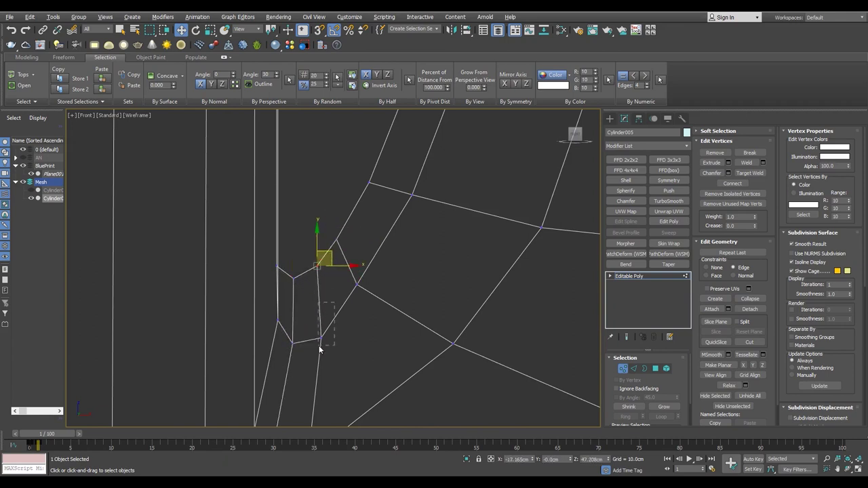
- Inspect the selected corner vertices up close in the maximized perspective view
{"action": "key", "text": "alt+w"}
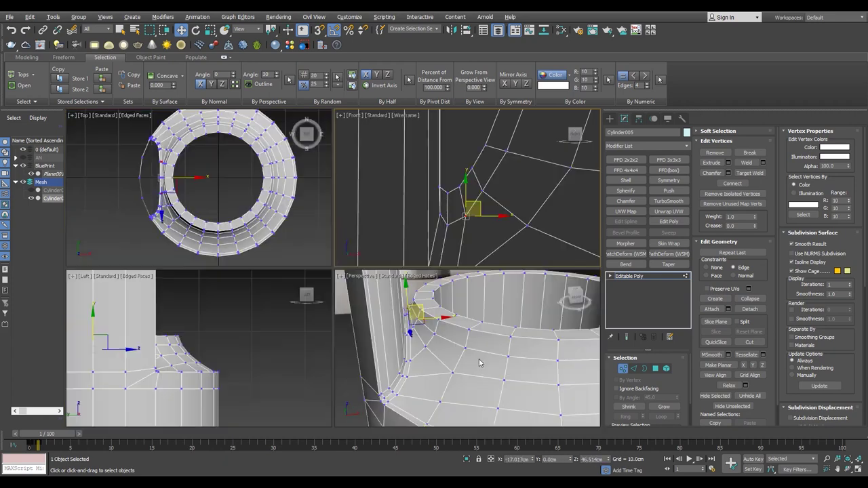
{"action": "key", "text": "alt+w"}
{"action": "middle_click_drag", "start_coordinate": [271, 271], "coordinate": [231, 249], "text": "alt"}
{"action": "scroll", "coordinate": [230, 249], "scroll_direction": "up", "scroll_amount": 3}
{"action": "scroll", "coordinate": [231, 248], "scroll_direction": "down", "scroll_amount": 3}
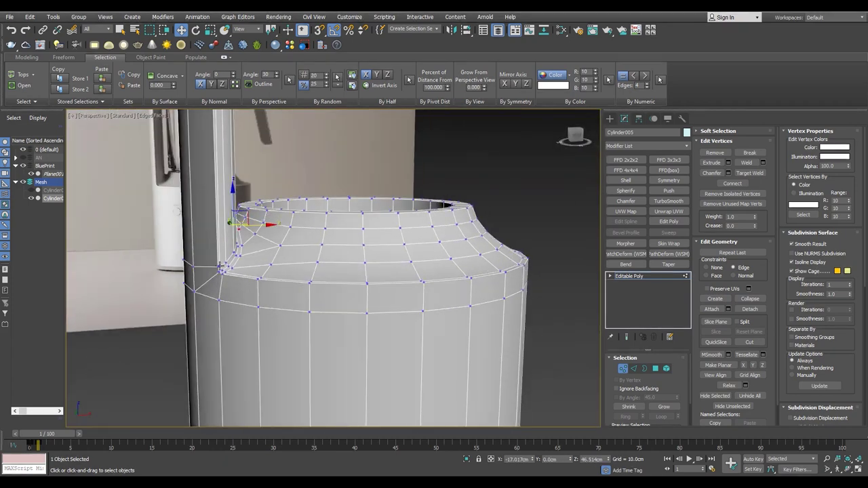
{"action": "scroll", "coordinate": [234, 285], "scroll_direction": "up", "scroll_amount": 3}
{"action": "mouse_move", "coordinate": [248, 287]}
{"action": "middle_mouse_down", "text": "alt"}
{"action": "mouse_move", "coordinate": [226, 302]}
{"action": "mouse_move", "coordinate": [239, 305]}
{"action": "middle_mouse_up", "text": "alt"}
- Leave vertex editing and preview the jar smoothed to check the arm-ring junction
{"action": "key", "text": "1"}
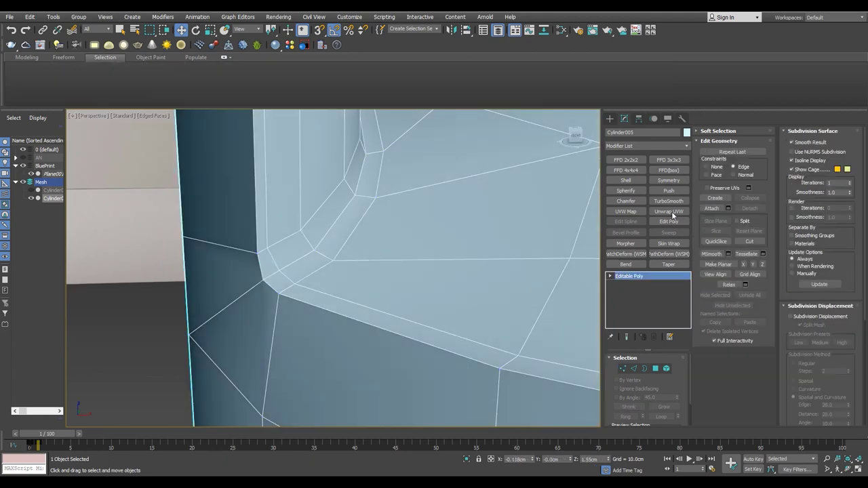
{"action": "key", "text": "F4"}
{"action": "scroll", "coordinate": [285, 274], "scroll_direction": "down", "scroll_amount": 3}
{"action": "scroll", "coordinate": [314, 305], "scroll_direction": "up", "scroll_amount": 3}
{"action": "middle_click_drag", "start_coordinate": [314, 304], "coordinate": [324, 335], "text": "alt"}
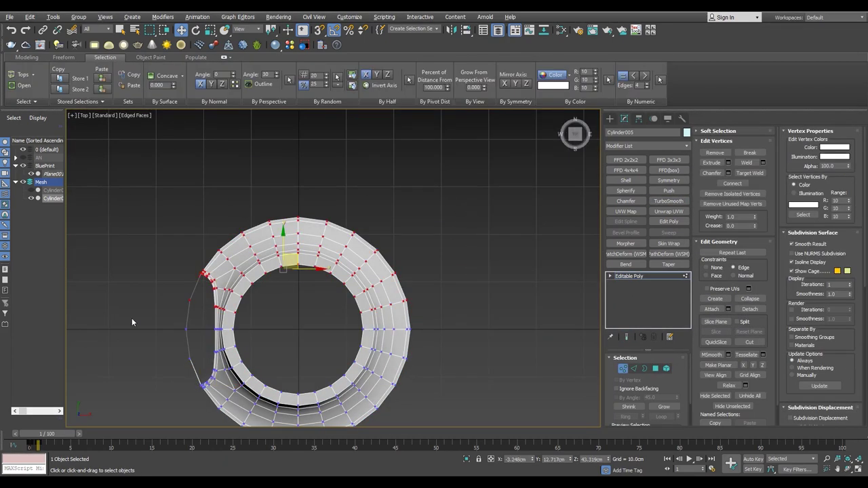
- Delete the selected half of the ring and add a Symmetry modifier to mirror it
{"action": "key", "text": "alt+w"}
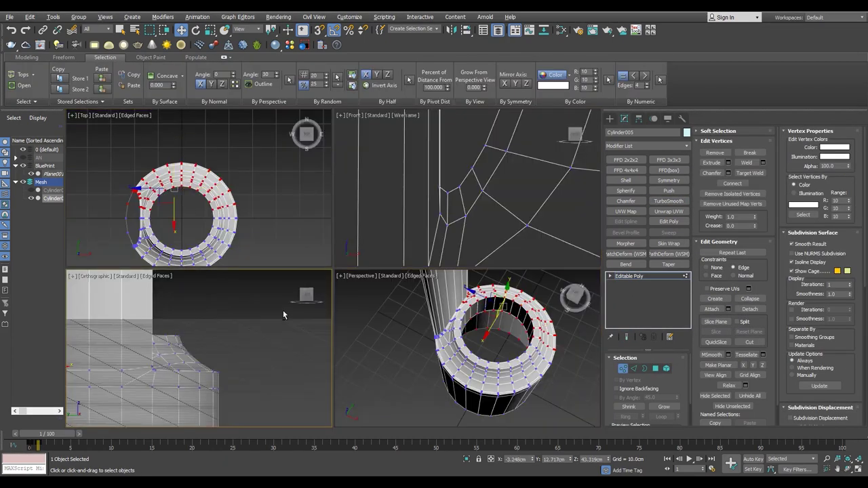
{"action": "right_click", "coordinate": [396, 365]}
{"action": "key", "text": "alt+w"}
{"action": "key", "text": "Delete"}
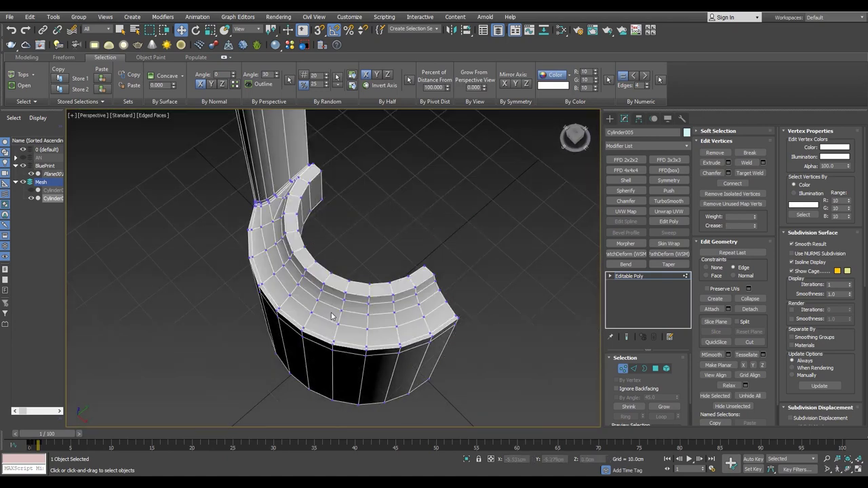
{"action": "scroll", "coordinate": [287, 229], "scroll_direction": "up", "scroll_amount": 3}
{"action": "middle_click_drag", "start_coordinate": [287, 229], "coordinate": [287, 229], "text": "alt"}
{"action": "left_click", "coordinate": [669, 180]}
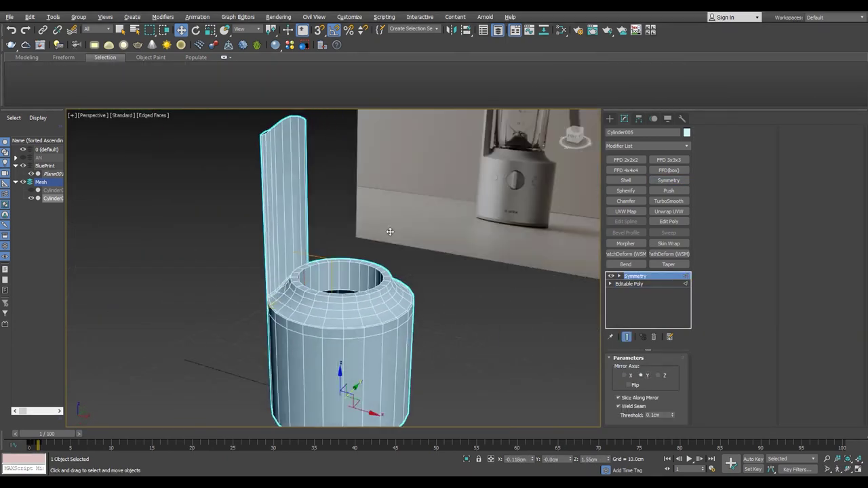
- Select the edge at the arm-rim corner, then switch to vertex editing
{"action": "scroll", "coordinate": [328, 273], "scroll_direction": "up", "scroll_amount": 3}
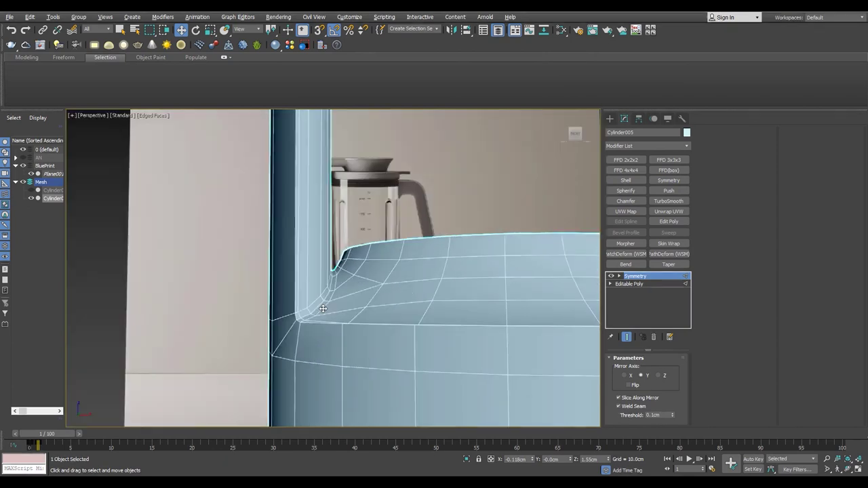
{"action": "key", "text": "2"}
{"action": "left_click", "coordinate": [333, 279]}
{"action": "middle_click_drag", "start_coordinate": [333, 279], "coordinate": [323, 305], "text": "alt"}
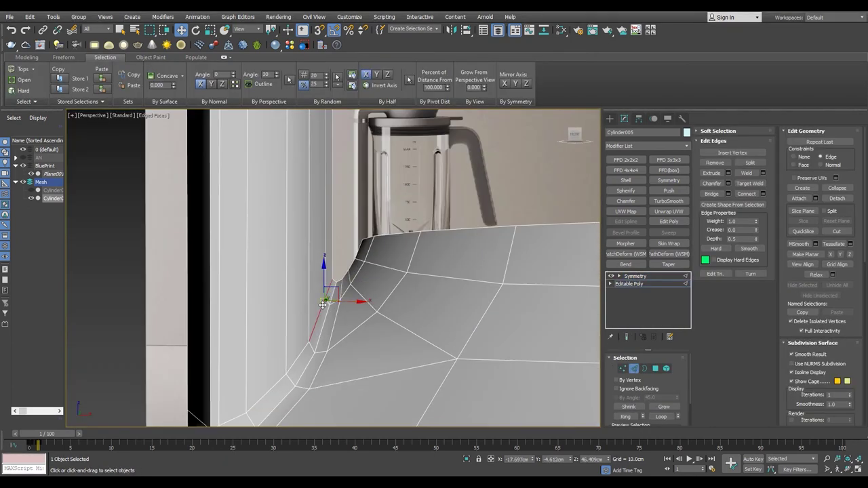
{"action": "mouse_move", "coordinate": [291, 365]}
{"action": "middle_mouse_down", "text": "alt"}
{"action": "mouse_move", "coordinate": [340, 253]}
{"action": "mouse_move", "coordinate": [349, 278]}
{"action": "middle_mouse_up", "text": "alt"}
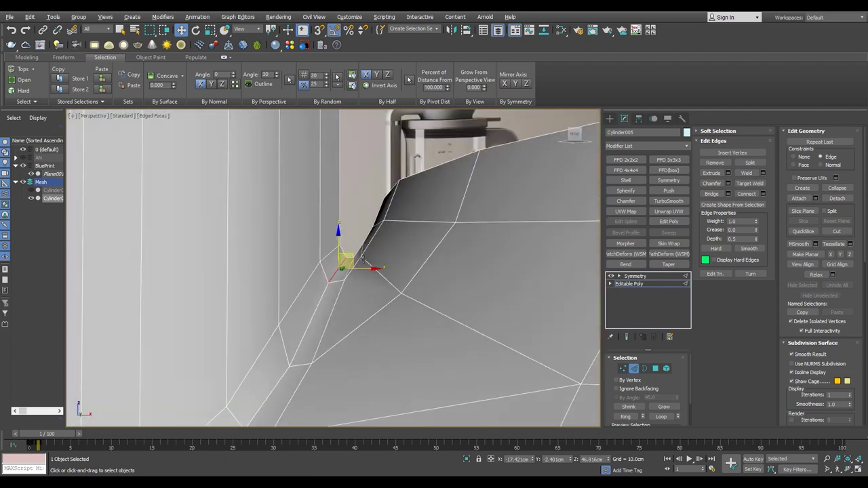
{"action": "key", "text": "1"}
{"action": "key", "text": "alt+w"}
{"action": "key", "text": "alt+w"}
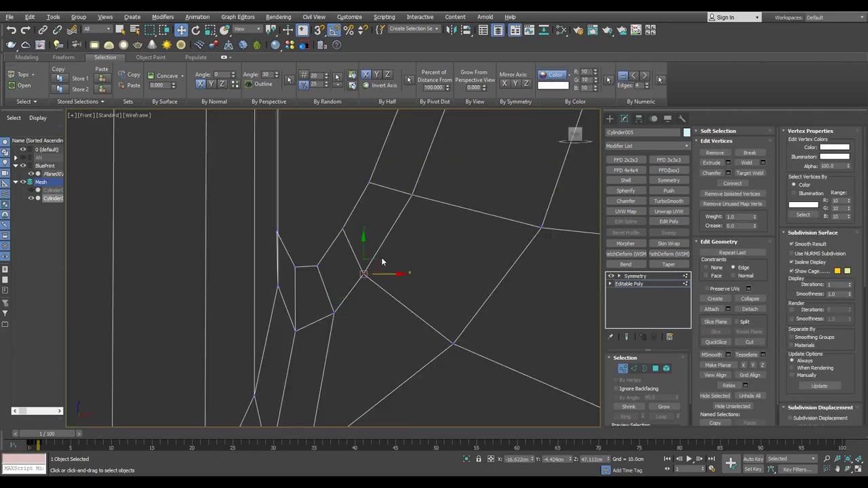
{"action": "key", "text": "alt+w"}
{"action": "key", "text": "alt+w"}
- Turn on Show End Result to check the mirrored ring, hiding the reference photo
{"action": "left_click", "coordinate": [636, 276]}
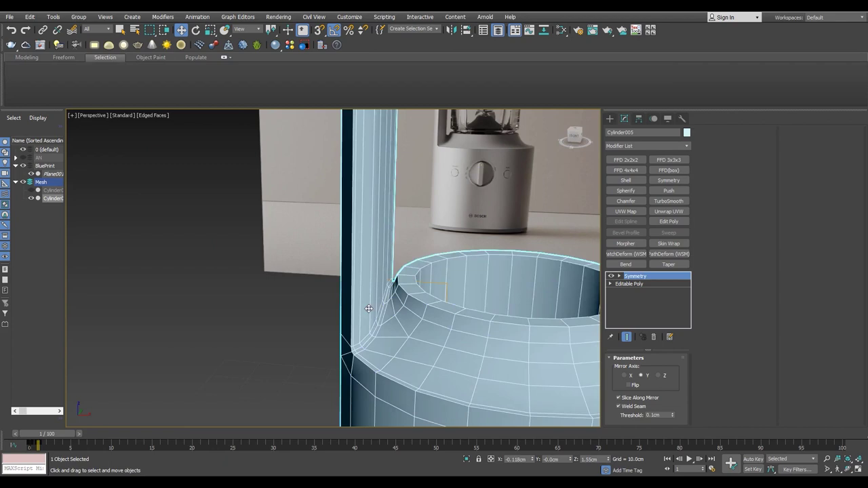
{"action": "scroll", "coordinate": [369, 315], "scroll_direction": "down", "scroll_amount": 3}
{"action": "scroll", "coordinate": [366, 340], "scroll_direction": "up", "scroll_amount": 5}
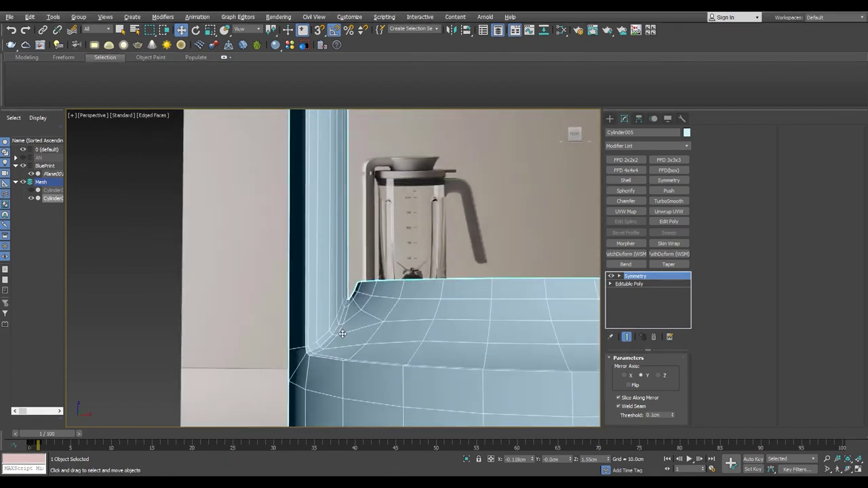
{"action": "scroll", "coordinate": [356, 357], "scroll_direction": "down", "scroll_amount": 5}
{"action": "key", "text": "F4"}
{"action": "middle_click_drag", "start_coordinate": [356, 357], "coordinate": [333, 328], "text": "alt"}
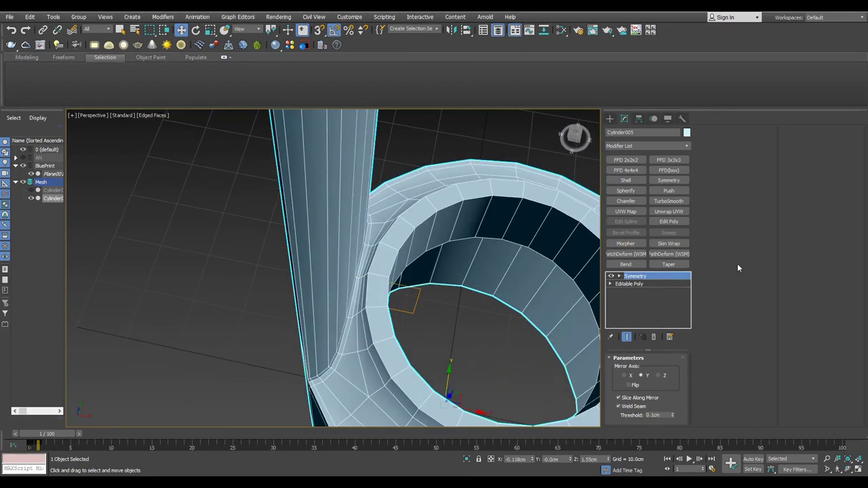
- Return to the base Editable Poly and inspect the arm-ring junction's polygons
{"action": "left_click", "coordinate": [629, 283]}
{"action": "key", "text": "1"}
{"action": "mouse_move", "coordinate": [262, 222]}
{"action": "middle_mouse_down", "text": "alt"}
{"action": "mouse_move", "coordinate": [293, 265]}
{"action": "mouse_move", "coordinate": [298, 258]}
{"action": "middle_mouse_up", "text": "alt"}
{"action": "scroll", "coordinate": [285, 251], "scroll_direction": "up", "scroll_amount": 4}
{"action": "key", "text": "2"}
{"action": "key", "text": "4"}
{"action": "key", "text": "ctrl+a"}
{"action": "key", "text": "F4"}
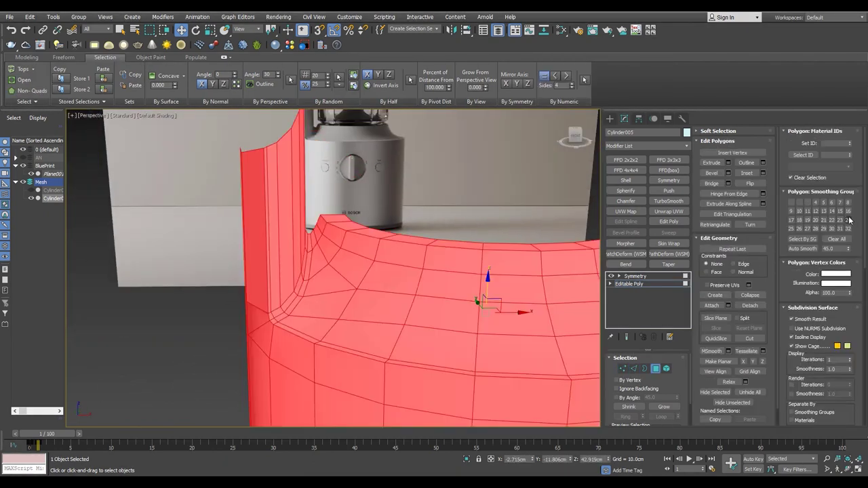
{"action": "left_click", "coordinate": [131, 323]}
{"action": "mouse_move", "coordinate": [131, 323]}
{"action": "middle_mouse_down", "text": "alt"}
{"action": "mouse_move", "coordinate": [301, 272]}
{"action": "mouse_move", "coordinate": [287, 258]}
{"action": "mouse_move", "coordinate": [356, 234]}
{"action": "mouse_move", "coordinate": [533, 263]}
{"action": "mouse_move", "coordinate": [412, 255]}
{"action": "mouse_move", "coordinate": [401, 407]}
{"action": "middle_mouse_up", "text": "alt"}
- Zoom onto the junction in the front view with edges shown, at edge level
{"action": "key", "text": "F4"}
{"action": "key", "text": "2"}
{"action": "key", "text": "f"}
{"action": "scroll", "coordinate": [380, 143], "scroll_direction": "up", "scroll_amount": 2}
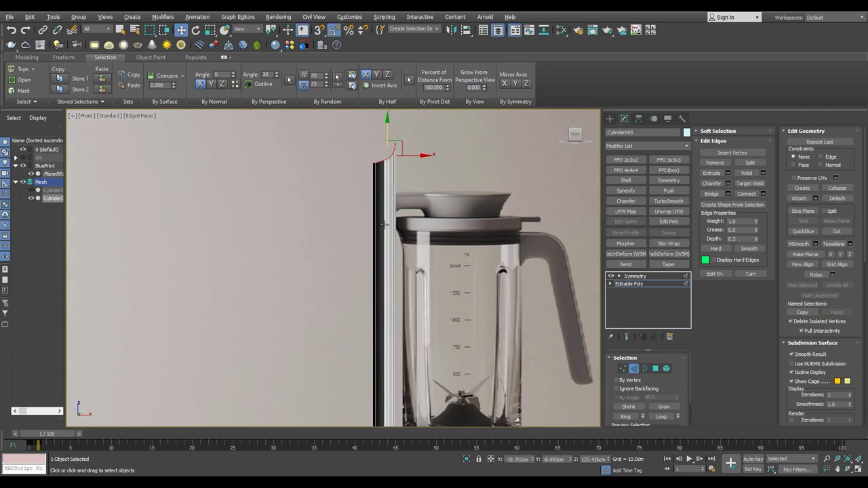
{"action": "scroll", "coordinate": [384, 224], "scroll_direction": "up", "scroll_amount": 2}
{"action": "scroll", "coordinate": [366, 263], "scroll_direction": "up", "scroll_amount": 2}
- Select the arm's top strip polygons and detach them as a new object
{"action": "key", "text": "4"}
{"action": "left_click", "coordinate": [373, 268]}
{"action": "right_click", "coordinate": [373, 267]}
{"action": "left_click", "coordinate": [427, 231]}
{"action": "left_click", "coordinate": [459, 252]}
- Rotate and move the detached piece across the arm top
{"action": "scroll", "coordinate": [394, 260], "scroll_direction": "down", "scroll_amount": 5}
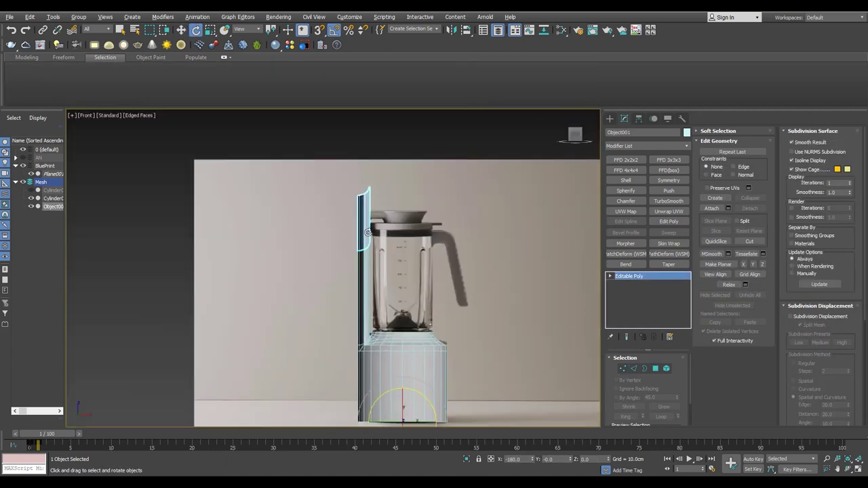
{"action": "scroll", "coordinate": [397, 224], "scroll_direction": "up", "scroll_amount": 4}
{"action": "scroll", "coordinate": [426, 245], "scroll_direction": "up", "scroll_amount": 3}
{"action": "key", "text": "w"}
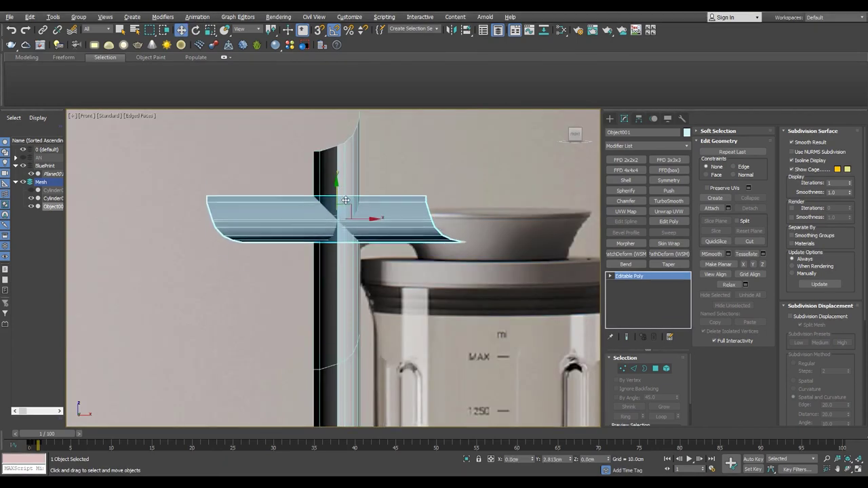
{"action": "mouse_move", "coordinate": [64, 434]}
{"action": "left_mouse_down"}
{"action": "mouse_move", "coordinate": [56, 435]}
{"action": "mouse_move", "coordinate": [71, 435]}
{"action": "left_mouse_up"}
{"action": "key", "text": "w"}
{"action": "scroll", "coordinate": [382, 223], "scroll_direction": "up", "scroll_amount": 2}
{"action": "scroll", "coordinate": [398, 223], "scroll_direction": "up", "scroll_amount": 3}
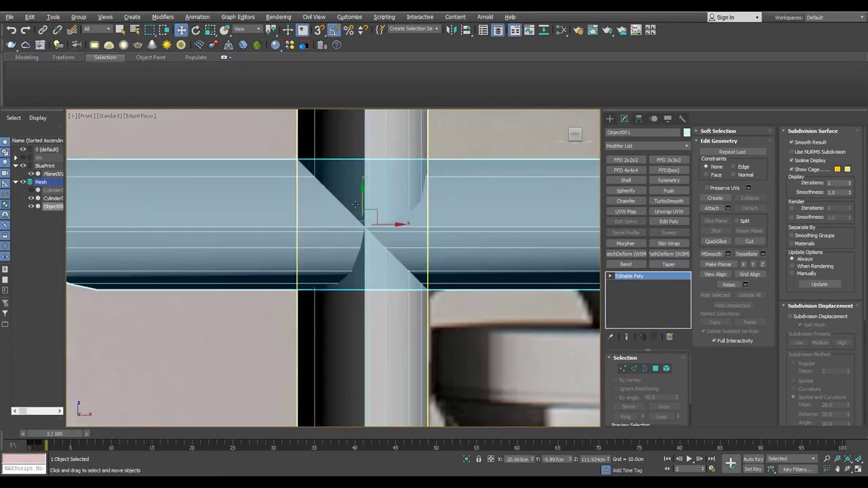
{"action": "scroll", "coordinate": [382, 203], "scroll_direction": "down", "scroll_amount": 2}
- Check the detached piece's placement from the front and perspective views
{"action": "key", "text": "r"}
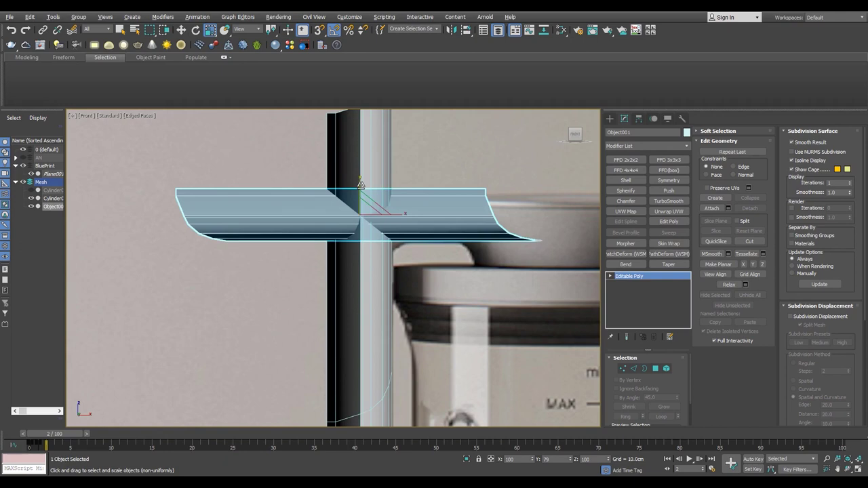
{"action": "key", "text": "alt+w"}
{"action": "key", "text": "alt+w"}
{"action": "key", "text": "z"}
{"action": "middle_click_drag", "start_coordinate": [285, 222], "coordinate": [379, 244], "text": "alt"}
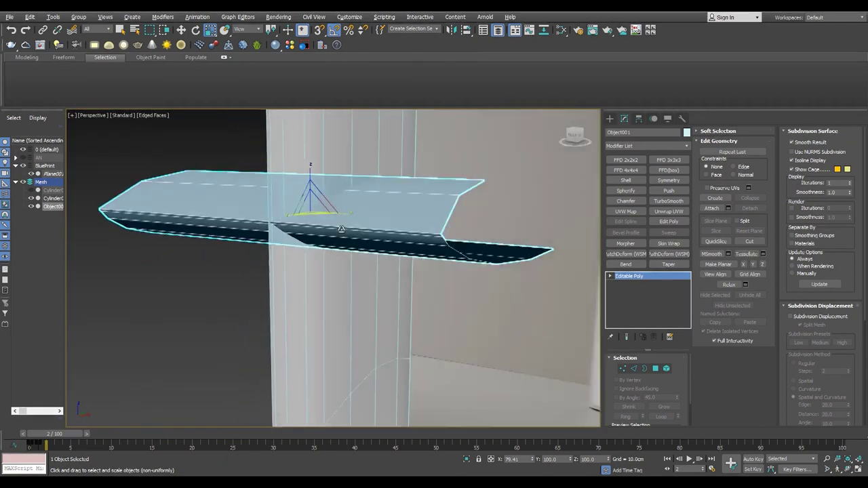
{"action": "key", "text": "alt+w"}
{"action": "key", "text": "alt+w"}
- Slice the arm in see-through mode with a numerically positioned slice plane
{"action": "left_click", "coordinate": [440, 269]}
{"action": "key", "text": "2"}
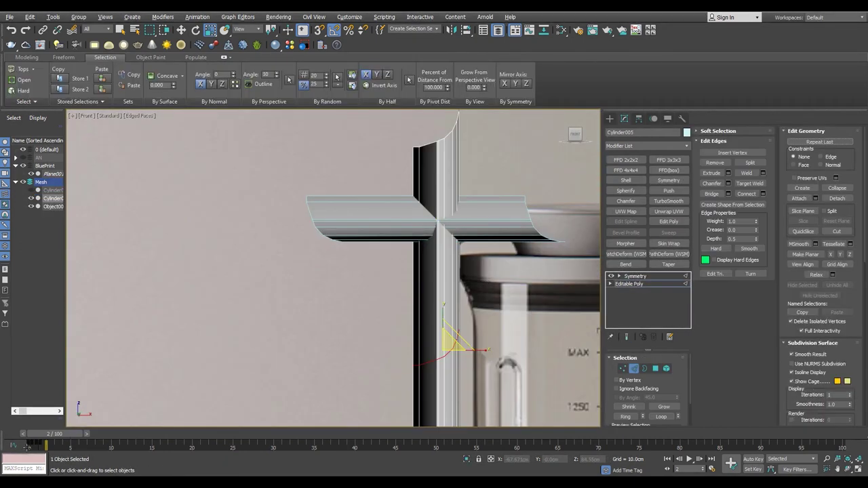
{"action": "key", "text": "alt+x"}
{"action": "left_click", "coordinate": [803, 211]}
{"action": "scroll", "coordinate": [414, 237], "scroll_direction": "down", "scroll_amount": 5}
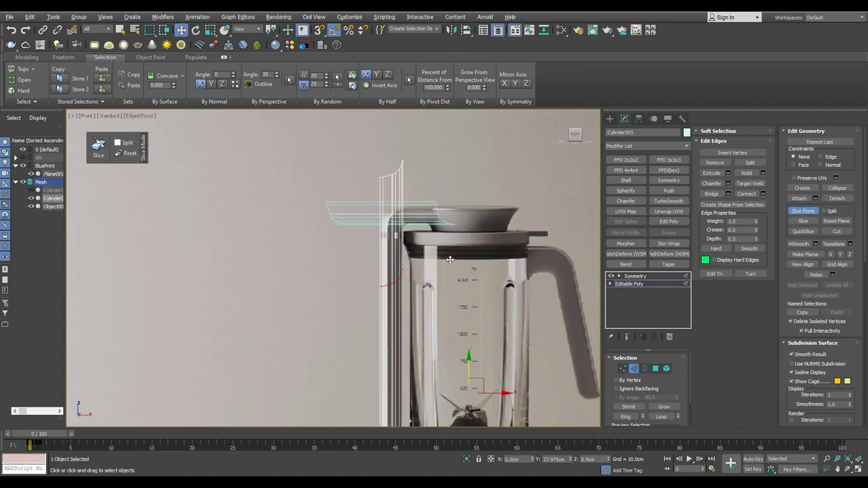
{"action": "scroll", "coordinate": [421, 235], "scroll_direction": "up", "scroll_amount": 5}
{"action": "scroll", "coordinate": [394, 214], "scroll_direction": "up", "scroll_amount": 3}
{"action": "scroll", "coordinate": [388, 207], "scroll_direction": "up", "scroll_amount": 2}
{"action": "key", "text": "F12"}
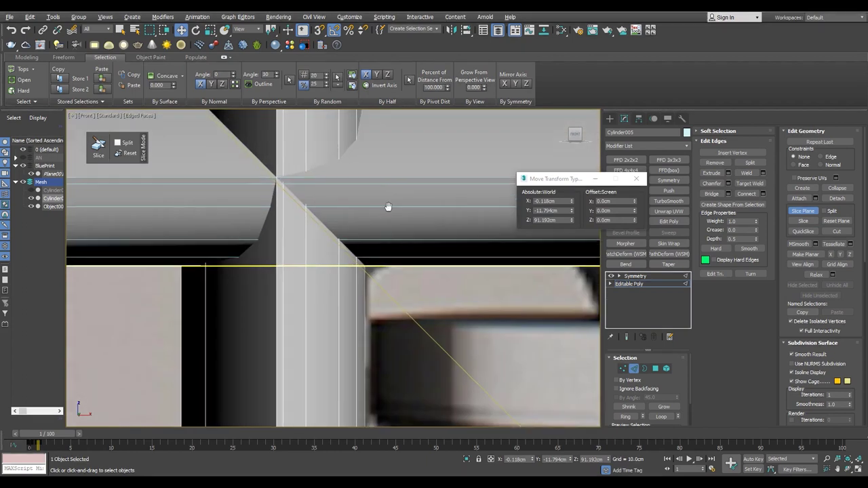
{"action": "scroll", "coordinate": [388, 207], "scroll_direction": "down", "scroll_amount": 2}
{"action": "scroll", "coordinate": [388, 207], "scroll_direction": "down", "scroll_amount": 4}
{"action": "scroll", "coordinate": [380, 224], "scroll_direction": "down", "scroll_amount": 2}
- Select the arm's top face and scale it
{"action": "key", "text": "4"}
{"action": "left_click", "coordinate": [344, 243]}
{"action": "key", "text": "r"}
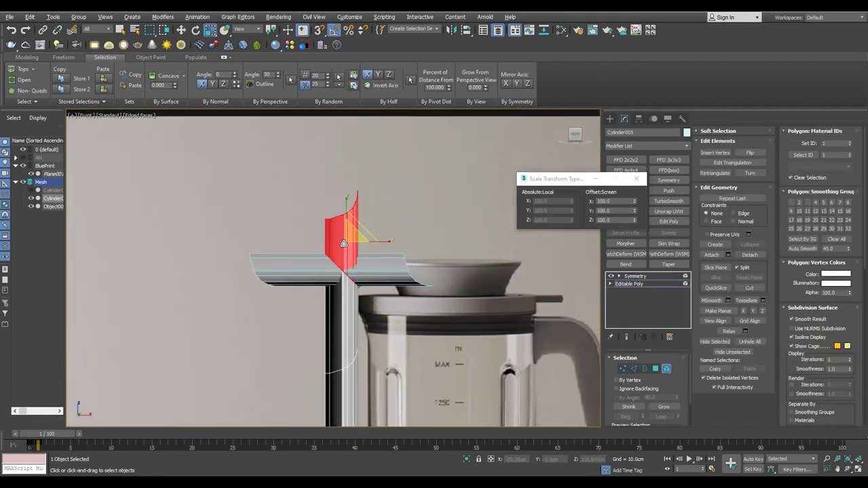
- Slice the overhang piece with a rotated slice plane to form the mitred corner
{"action": "left_click", "coordinate": [326, 327]}
{"action": "scroll", "coordinate": [287, 277], "scroll_direction": "up", "scroll_amount": 3}
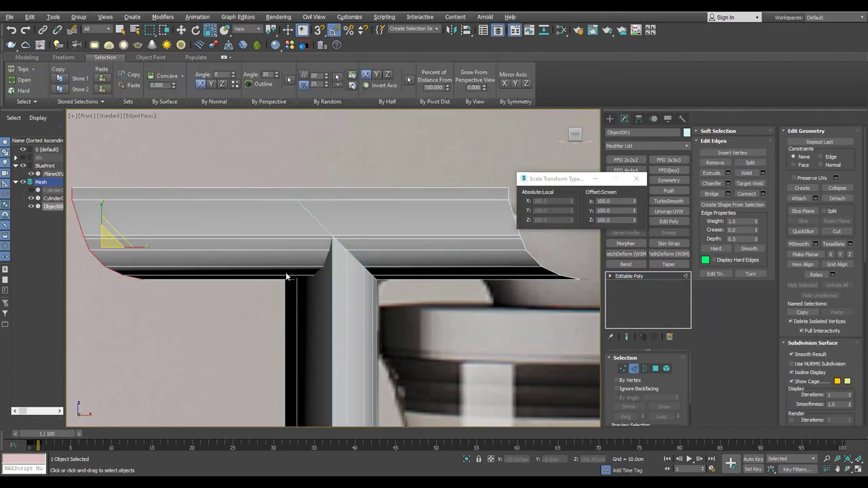
{"action": "left_click", "coordinate": [802, 211]}
{"action": "scroll", "coordinate": [356, 271], "scroll_direction": "up", "scroll_amount": 2}
{"action": "key", "text": "e"}
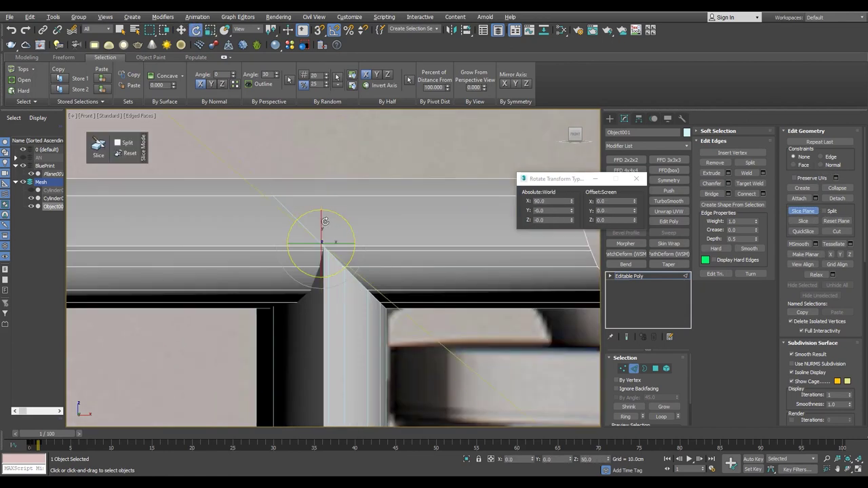
{"action": "scroll", "coordinate": [304, 294], "scroll_direction": "down", "scroll_amount": 3}
{"action": "key", "text": "4"}
{"action": "left_click", "coordinate": [244, 262]}
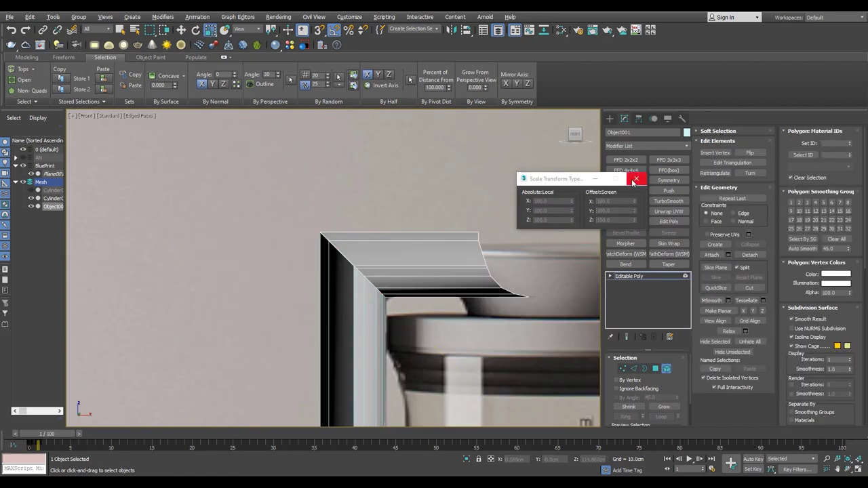
- Close the numeric entry window and inspect Object001's vertices in perspective
{"action": "left_click", "coordinate": [637, 179]}
{"action": "scroll", "coordinate": [357, 304], "scroll_direction": "up", "scroll_amount": 3}
{"action": "key", "text": "1"}
{"action": "key", "text": "F3"}
{"action": "key", "text": "w"}
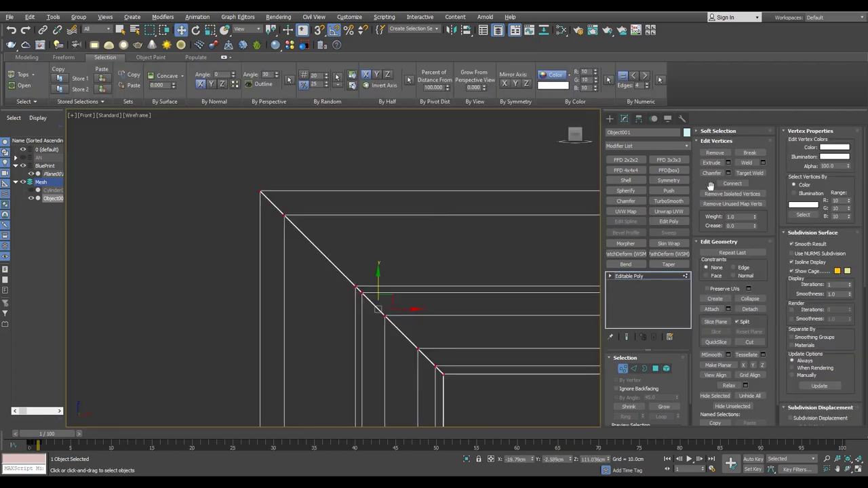
{"action": "key", "text": "alt+w"}
{"action": "key", "text": "alt+w"}
{"action": "middle_click_drag", "start_coordinate": [357, 248], "coordinate": [432, 348], "text": "alt"}
- Marquee-select Object001's upper vertices in the Top view and frame them for adjustment
{"action": "key", "text": "3"}
{"action": "key", "text": "1"}
{"action": "key", "text": "t"}
{"action": "left_click_drag", "start_coordinate": [456, 189], "coordinate": [121, 320]}
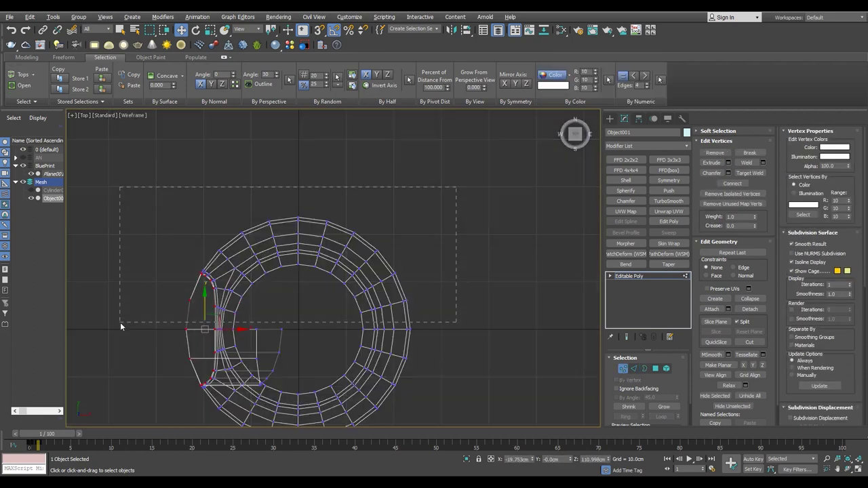
{"action": "key", "text": "alt+w"}
{"action": "middle_click", "coordinate": [339, 286]}
{"action": "key", "text": "alt+w"}
{"action": "middle_click_drag", "start_coordinate": [339, 286], "coordinate": [428, 242], "text": "alt"}
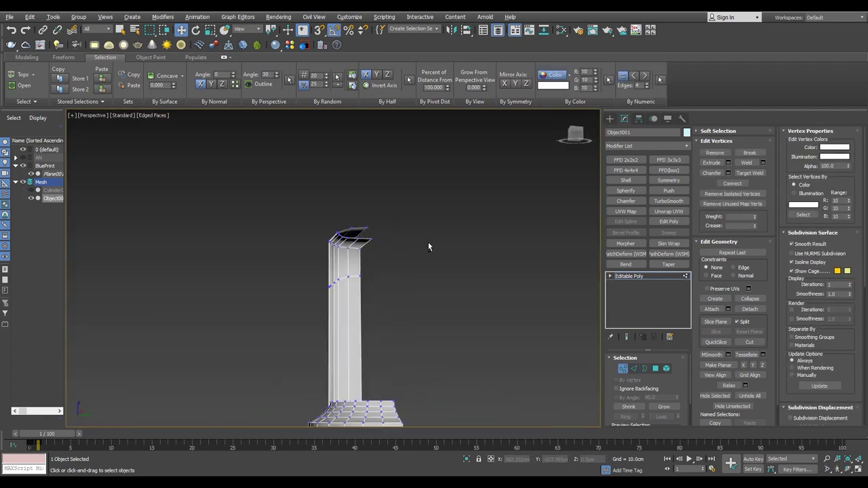
{"action": "key", "text": "z"}
{"action": "scroll", "coordinate": [635, 383], "scroll_direction": "down", "scroll_amount": 2}
{"action": "key", "text": "F3"}
{"action": "middle_click_drag", "start_coordinate": [407, 285], "coordinate": [461, 258], "text": "alt"}
{"action": "scroll", "coordinate": [462, 258], "scroll_direction": "down", "scroll_amount": 3}
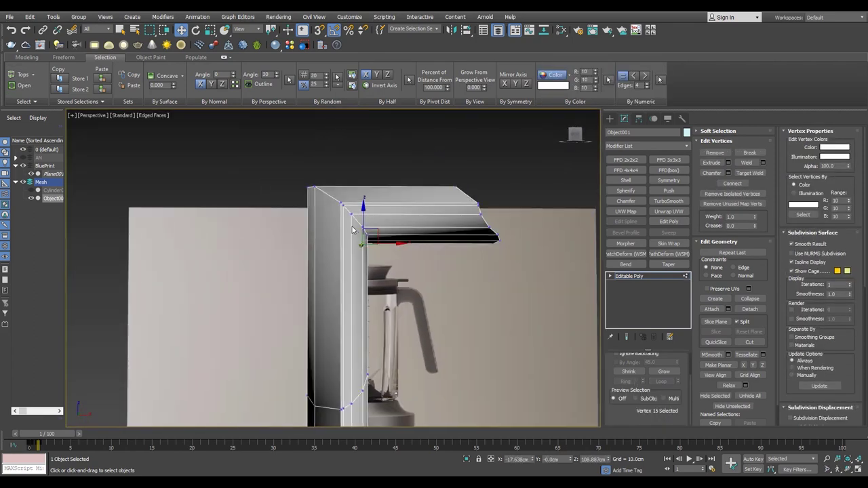
- Select a corner edge of the overhang in the Front view with edged faces shown
{"action": "key", "text": "alt+w"}
{"action": "key", "text": "2"}
{"action": "key", "text": "alt+w"}
{"action": "key", "text": "F3"}
{"action": "scroll", "coordinate": [325, 234], "scroll_direction": "up", "scroll_amount": 2}
{"action": "scroll", "coordinate": [359, 225], "scroll_direction": "up", "scroll_amount": 2}
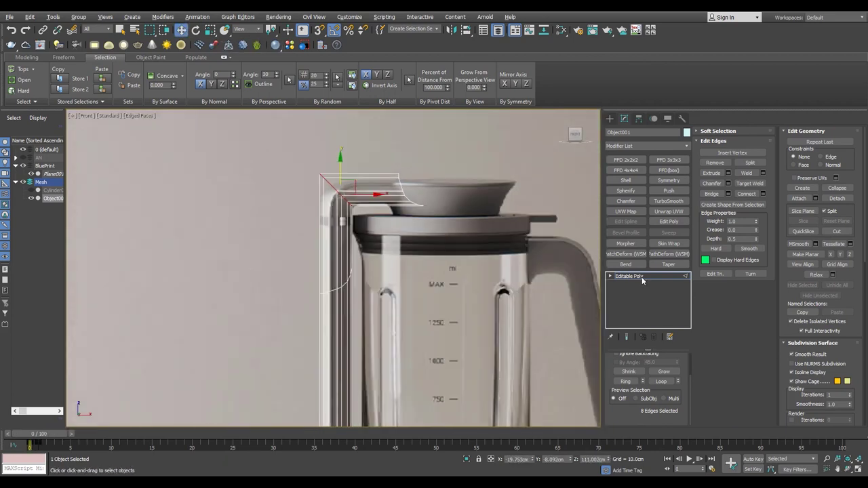
{"action": "left_click", "coordinate": [492, 195]}
{"action": "middle_click_drag", "start_coordinate": [492, 195], "coordinate": [418, 188]}
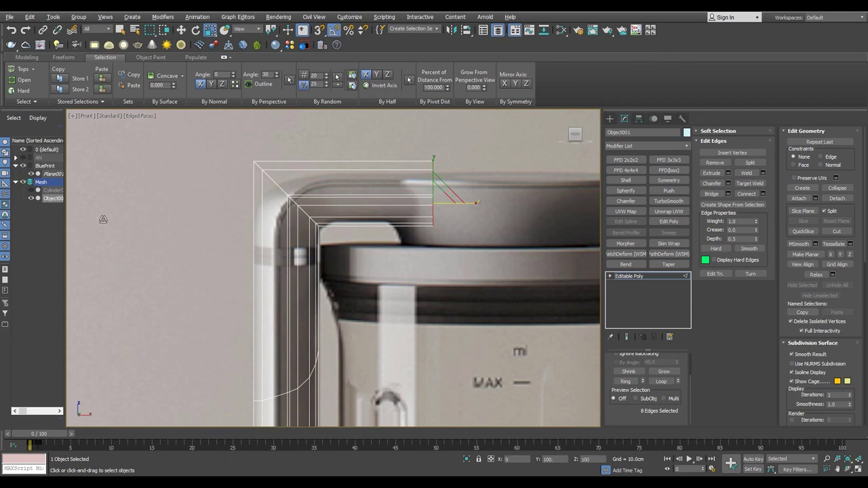
{"action": "scroll", "coordinate": [450, 203], "scroll_direction": "down", "scroll_amount": 3}
{"action": "scroll", "coordinate": [407, 238], "scroll_direction": "up", "scroll_amount": 3}
- Exit to object level, enable Edged Faces, and view the arm in Front view at Edge level
{"action": "left_click", "coordinate": [630, 276]}
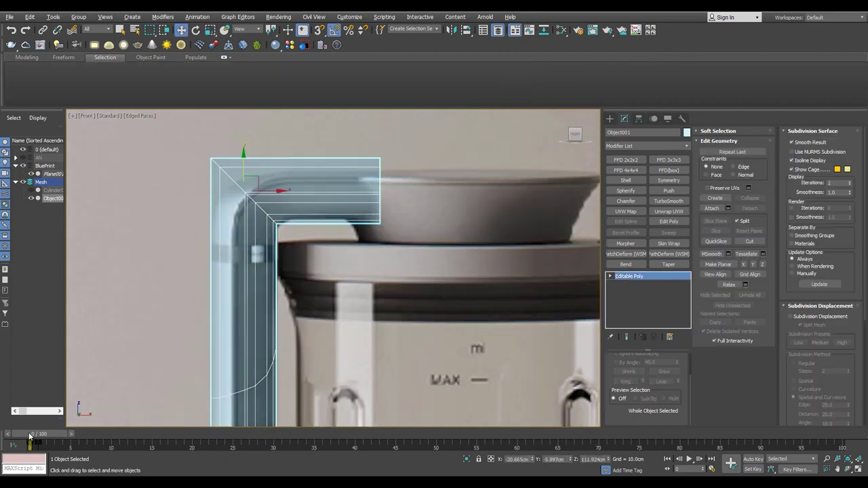
{"action": "key", "text": "p"}
{"action": "mouse_move", "coordinate": [426, 296]}
{"action": "middle_mouse_down", "text": "alt"}
{"action": "mouse_move", "coordinate": [486, 199]}
{"action": "mouse_move", "coordinate": [394, 206]}
{"action": "middle_mouse_up", "text": "alt"}
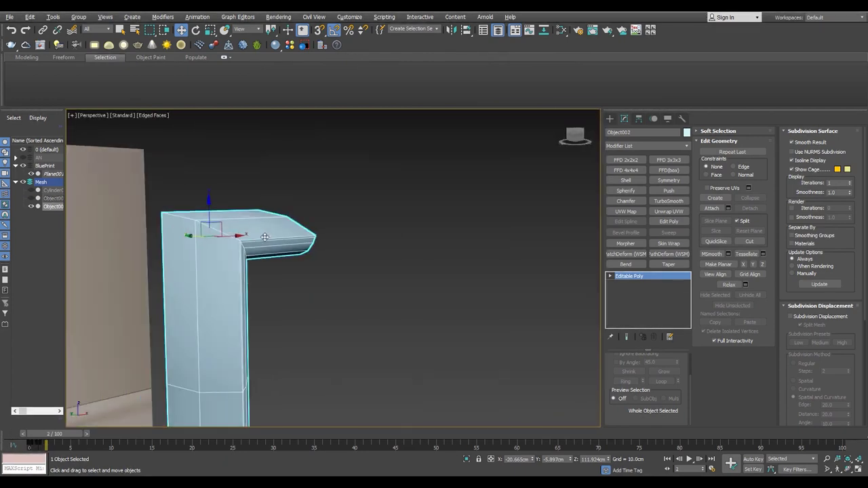
{"action": "middle_click_drag", "start_coordinate": [303, 212], "coordinate": [230, 197], "text": "alt"}
{"action": "key", "text": "F3"}
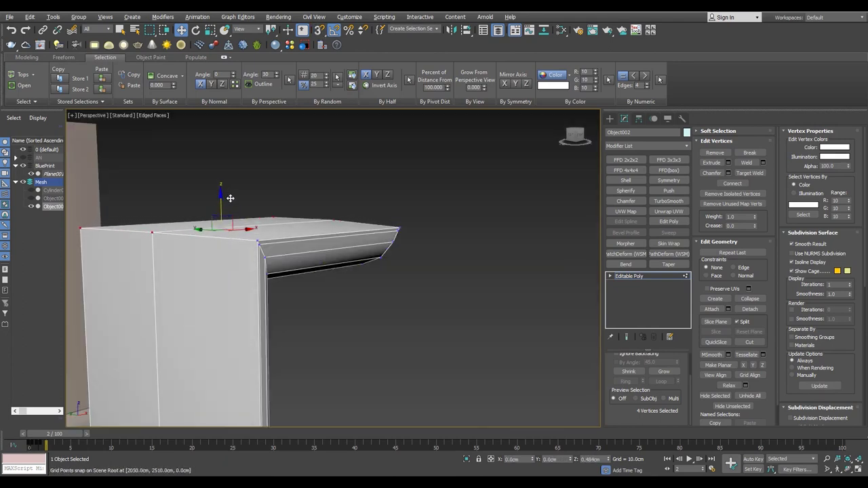
{"action": "key", "text": "f"}
{"action": "scroll", "coordinate": [255, 241], "scroll_direction": "up", "scroll_amount": 2}
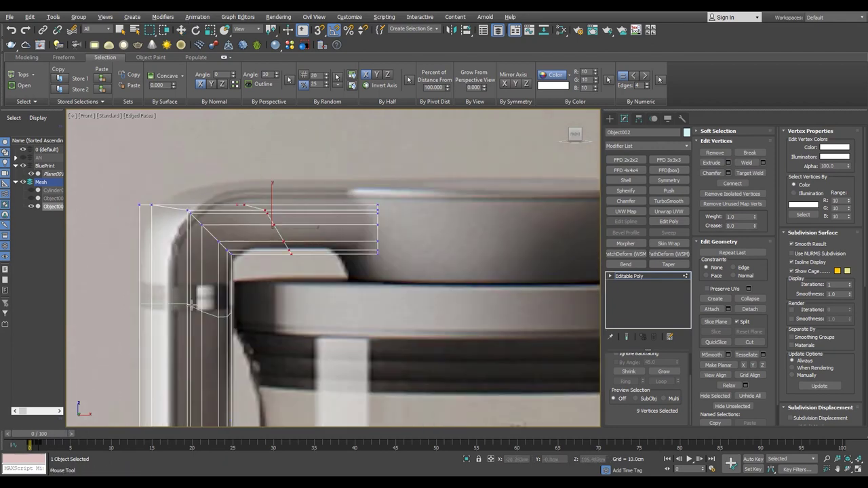
{"action": "key", "text": "2"}
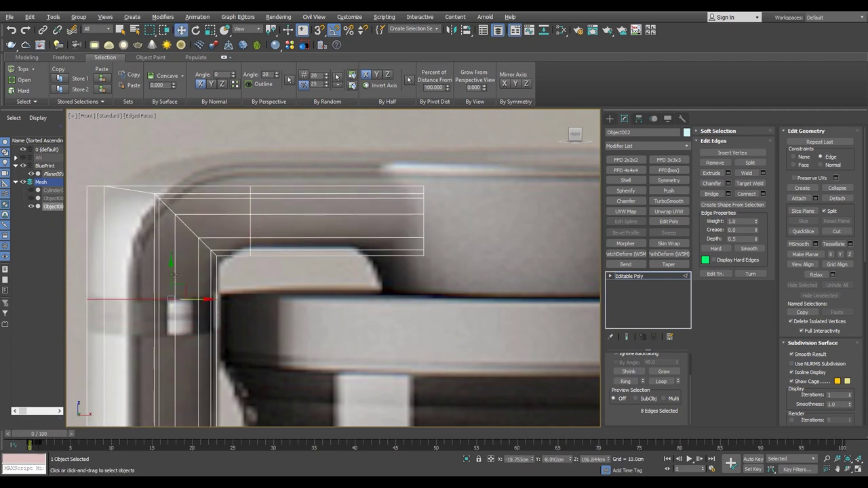
- Widen the chamfer into a rounded elbow on the arm and weld all its vertices
{"action": "left_click_drag", "start_coordinate": [340, 286], "coordinate": [378, 152]}
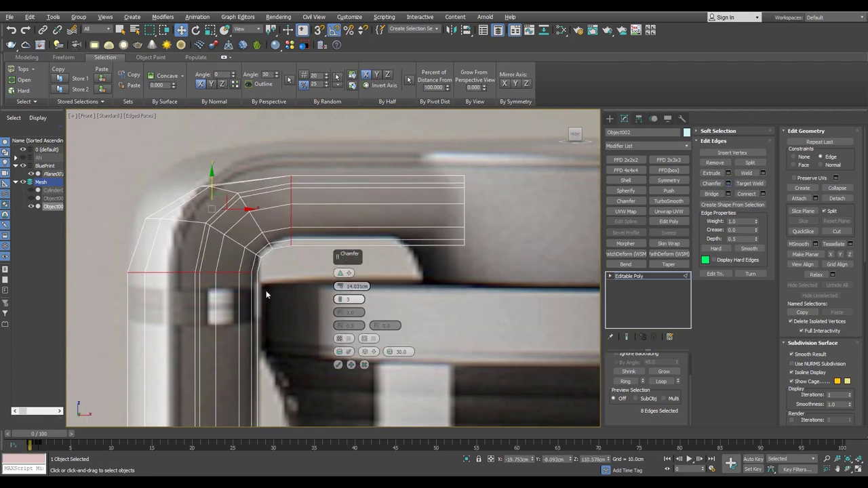
{"action": "left_click", "coordinate": [337, 366]}
{"action": "key", "text": "p"}
{"action": "middle_click_drag", "start_coordinate": [136, 414], "coordinate": [266, 283], "text": "alt"}
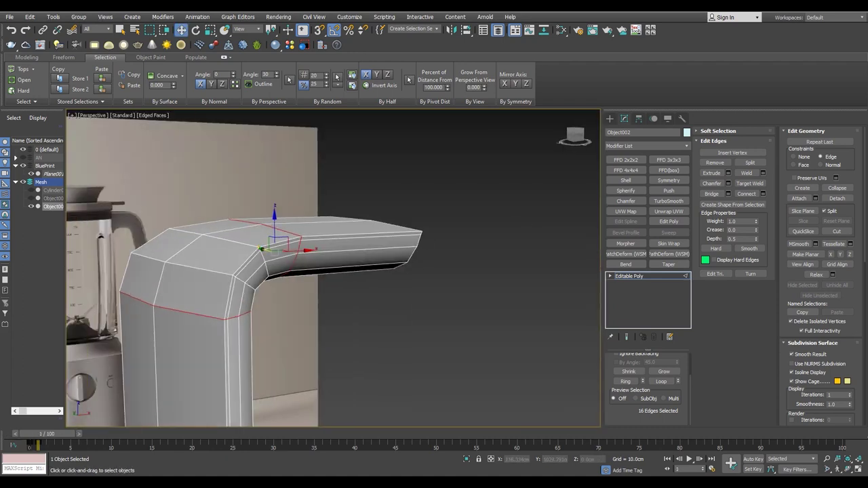
{"action": "key", "text": "1"}
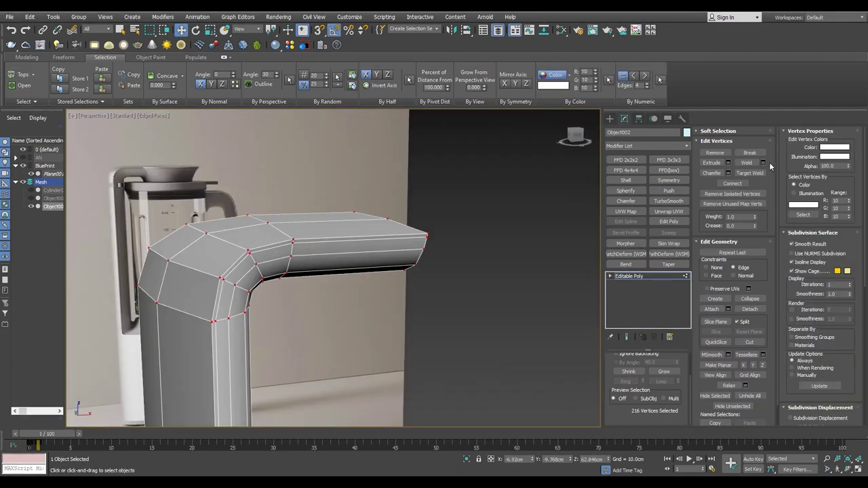
{"action": "key", "text": "Return"}
- Exit sub-object mode, go to the Front view and pick Cylinder from Standard Primitives
{"action": "left_click", "coordinate": [630, 276]}
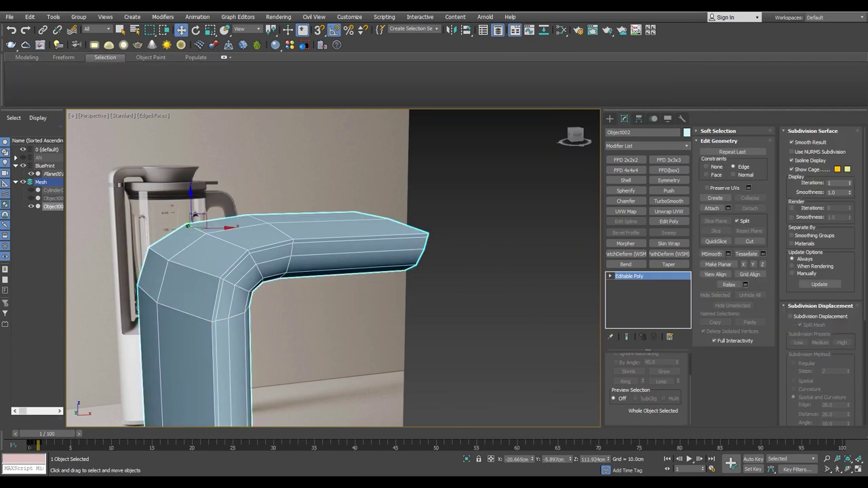
{"action": "key", "text": "f"}
{"action": "scroll", "coordinate": [270, 216], "scroll_direction": "down", "scroll_amount": 2}
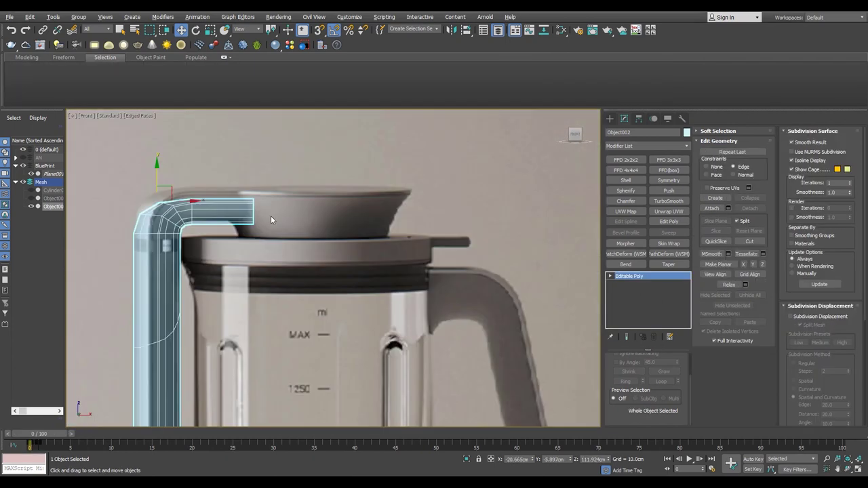
{"action": "left_click", "coordinate": [271, 216]}
{"action": "left_click", "coordinate": [609, 119]}
{"action": "left_click", "coordinate": [628, 192]}
- Draw a flat cylinder over the lid, rotate it upright and lower it onto the jar lid
{"action": "left_click_drag", "start_coordinate": [303, 215], "coordinate": [309, 108]}
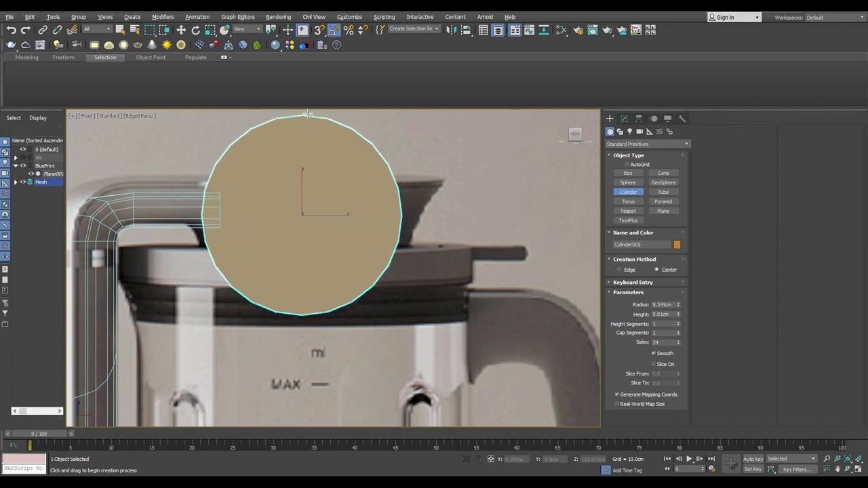
{"action": "key", "text": "e"}
{"action": "left_click_drag", "start_coordinate": [310, 160], "coordinate": [301, 272]}
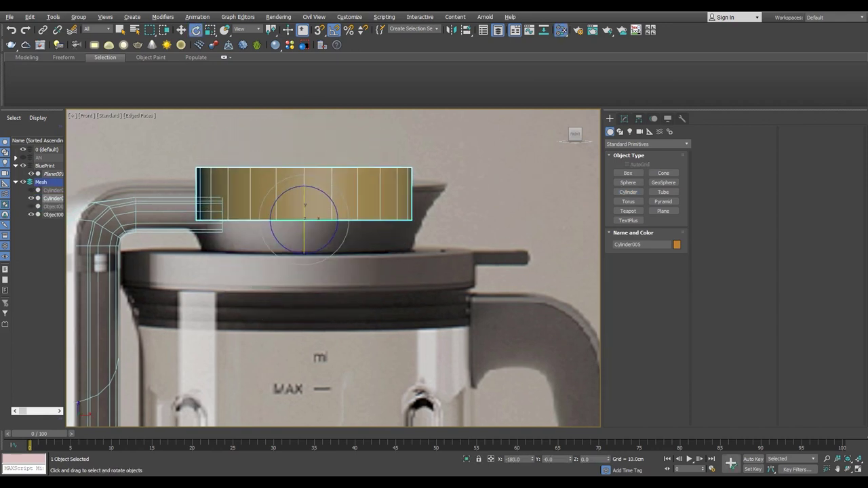
{"action": "scroll", "coordinate": [416, 248], "scroll_direction": "up", "scroll_amount": 2}
{"action": "key", "text": "w"}
{"action": "left_click_drag", "start_coordinate": [310, 228], "coordinate": [319, 236]}
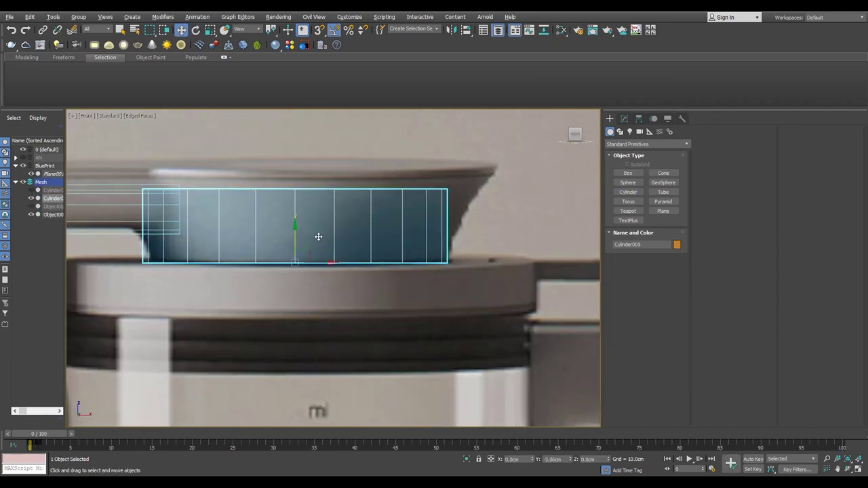
- Select the cylinder's top border opening, then box-select the vertices at the arm's tip
{"action": "key", "text": "4"}
{"action": "key", "text": "3"}
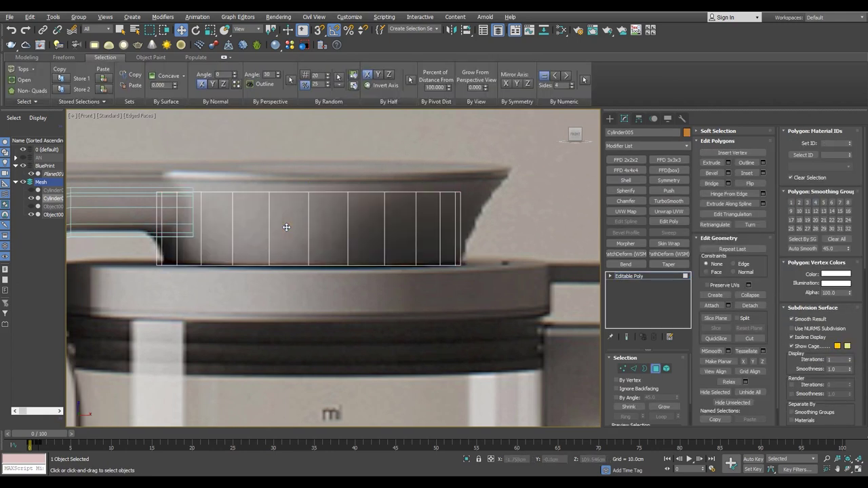
{"action": "left_click", "coordinate": [302, 192]}
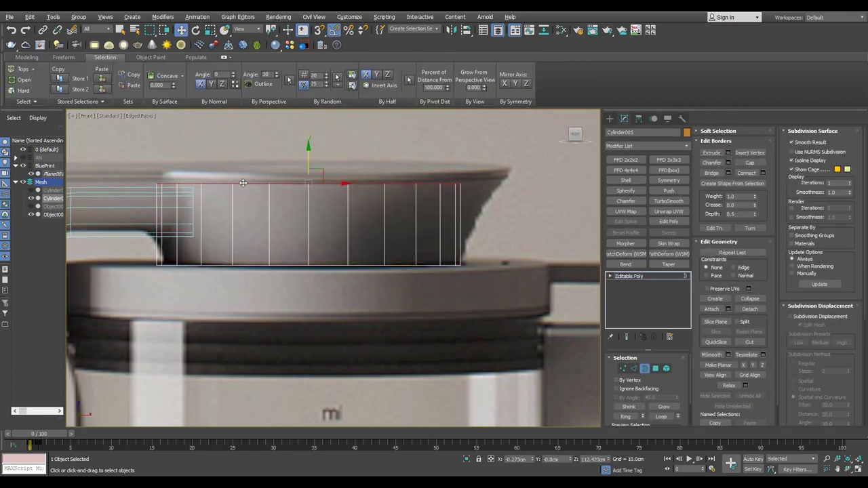
{"action": "scroll", "coordinate": [324, 159], "scroll_direction": "down", "scroll_amount": 2}
{"action": "scroll", "coordinate": [373, 200], "scroll_direction": "up", "scroll_amount": 2}
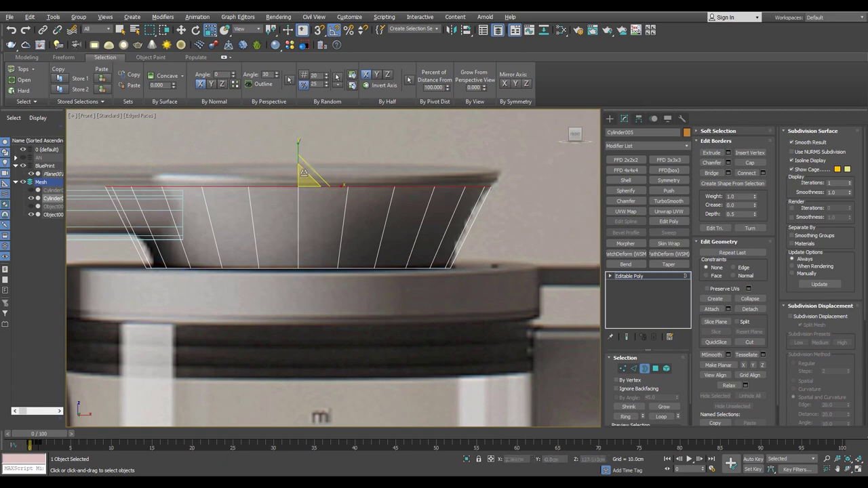
{"action": "scroll", "coordinate": [301, 217], "scroll_direction": "up", "scroll_amount": 1}
{"action": "scroll", "coordinate": [601, 251], "scroll_direction": "down", "scroll_amount": 2}
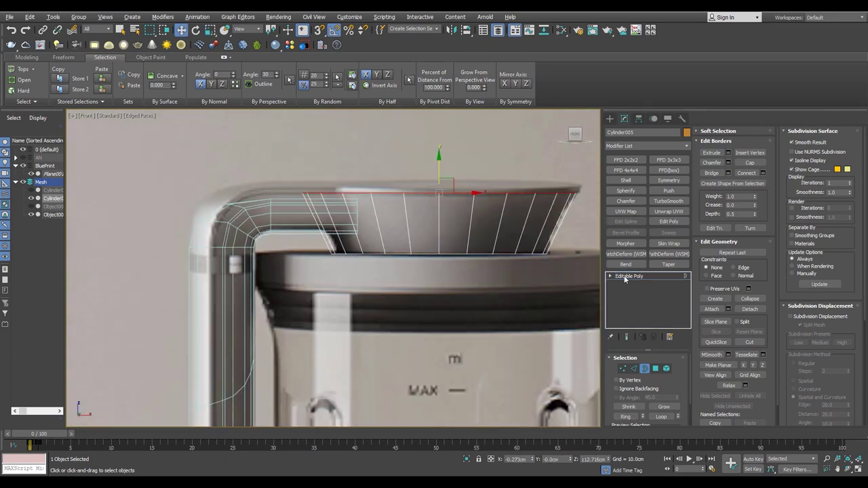
{"action": "left_click", "coordinate": [53, 214]}
{"action": "left_click_drag", "start_coordinate": [144, 165], "coordinate": [488, 294]}
- With 3D snap on, stretch Object002's tip vertices out to the funnel rim and check the joint
{"action": "scroll", "coordinate": [331, 196], "scroll_direction": "up", "scroll_amount": 5}
{"action": "key", "text": "s"}
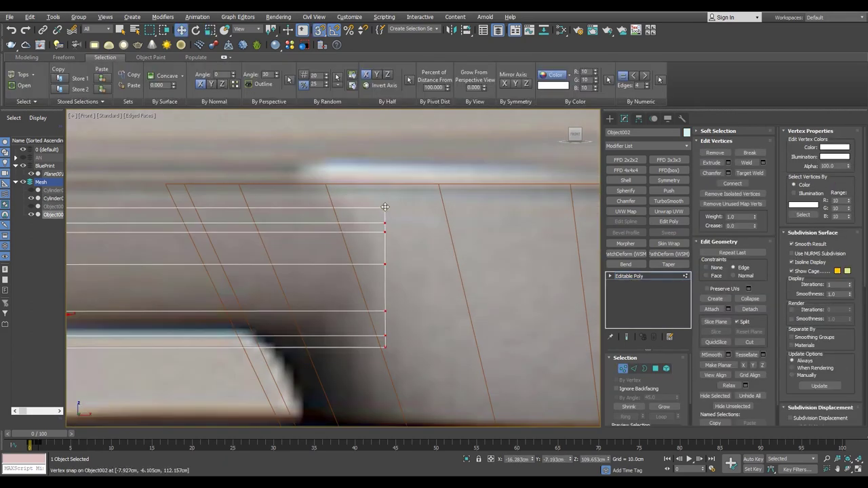
{"action": "scroll", "coordinate": [492, 270], "scroll_direction": "down", "scroll_amount": 2}
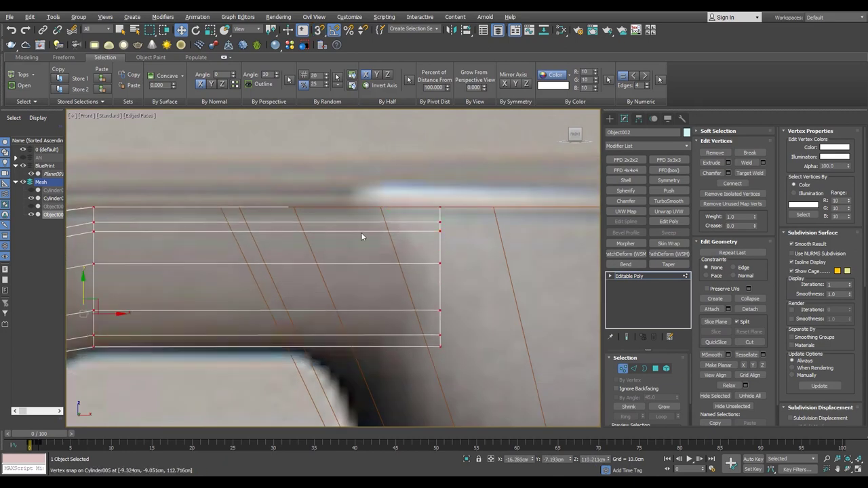
{"action": "key", "text": "p"}
{"action": "middle_click_drag", "start_coordinate": [361, 236], "coordinate": [332, 285], "text": "alt"}
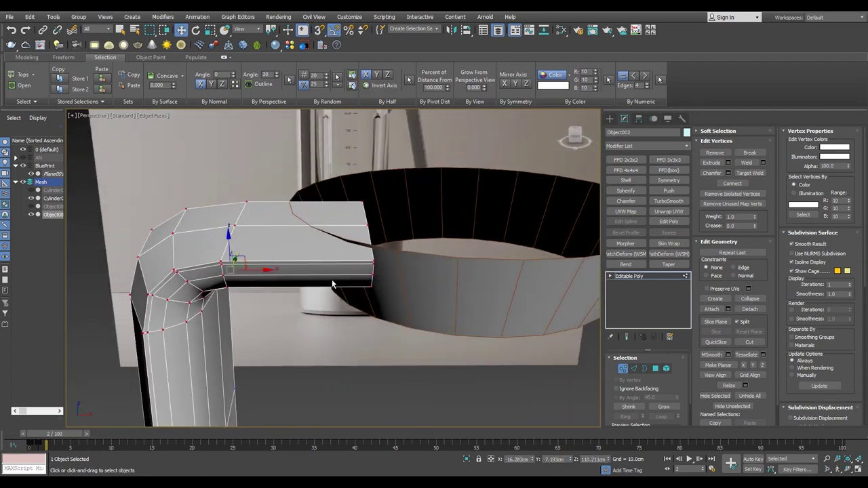
{"action": "left_click_drag", "start_coordinate": [332, 285], "coordinate": [401, 254]}
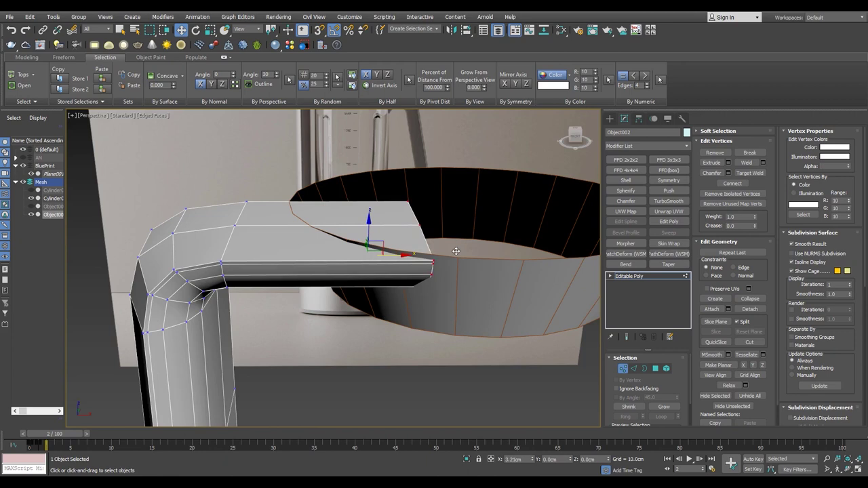
{"action": "middle_click_drag", "start_coordinate": [456, 251], "coordinate": [415, 293], "text": "alt"}
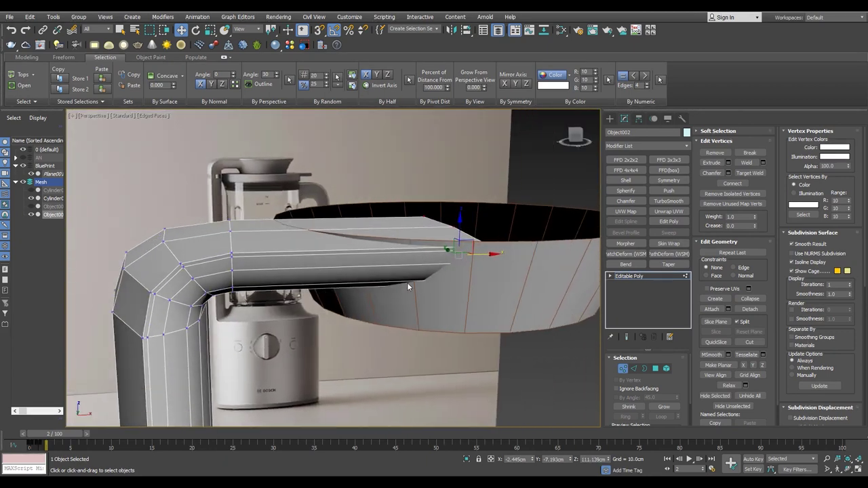
{"action": "middle_click_drag", "start_coordinate": [408, 287], "coordinate": [385, 286], "text": "alt"}
{"action": "key", "text": "f"}
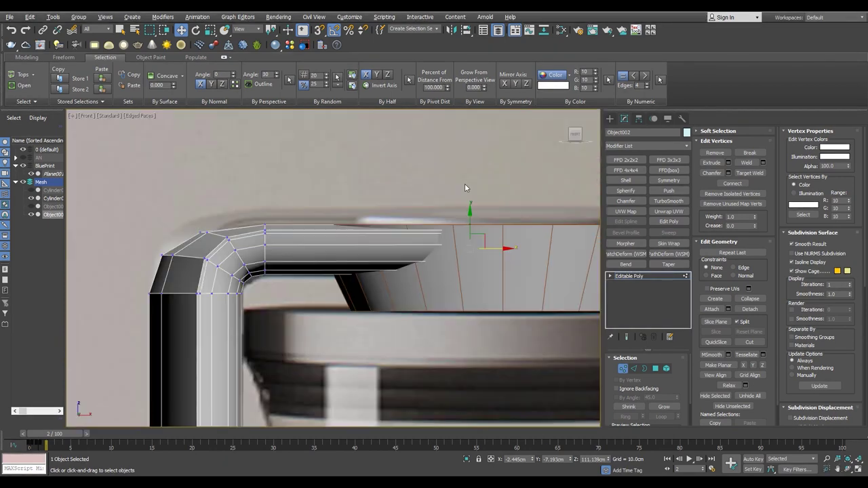
{"action": "scroll", "coordinate": [407, 298], "scroll_direction": "down", "scroll_amount": 3}
- Scale the funnel's edge loop and chamfer it with 3 segments into extra loops
{"action": "left_click", "coordinate": [403, 293]}
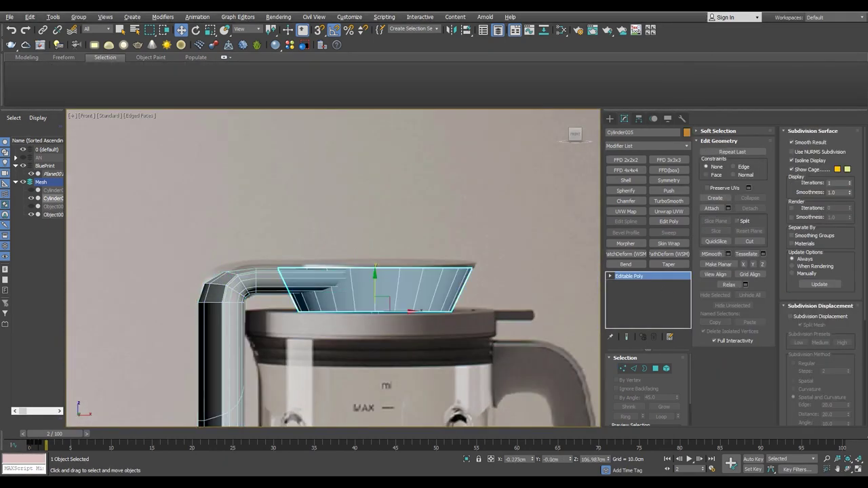
{"action": "key", "text": "2"}
{"action": "scroll", "coordinate": [380, 286], "scroll_direction": "up", "scroll_amount": 2}
{"action": "scroll", "coordinate": [368, 290], "scroll_direction": "up", "scroll_amount": 2}
{"action": "key", "text": "r"}
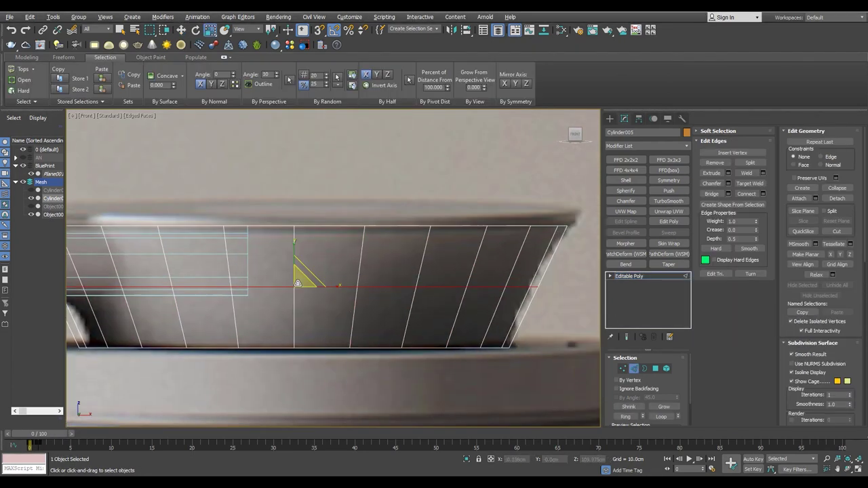
{"action": "scroll", "coordinate": [316, 197], "scroll_direction": "down", "scroll_amount": 4}
{"action": "scroll", "coordinate": [317, 197], "scroll_direction": "up", "scroll_amount": 3}
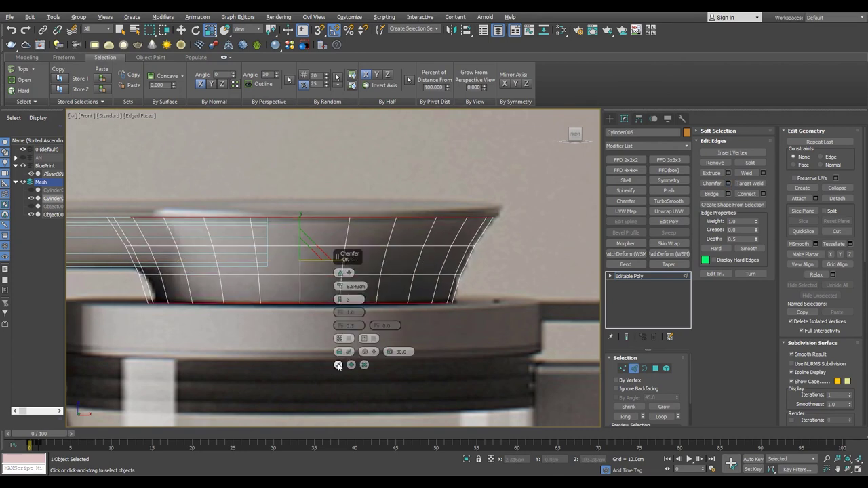
{"action": "left_click", "coordinate": [48, 438]}
- Exit sub-object editing and add an FFD 2x2x2 modifier to the funnel
{"action": "key", "text": "1"}
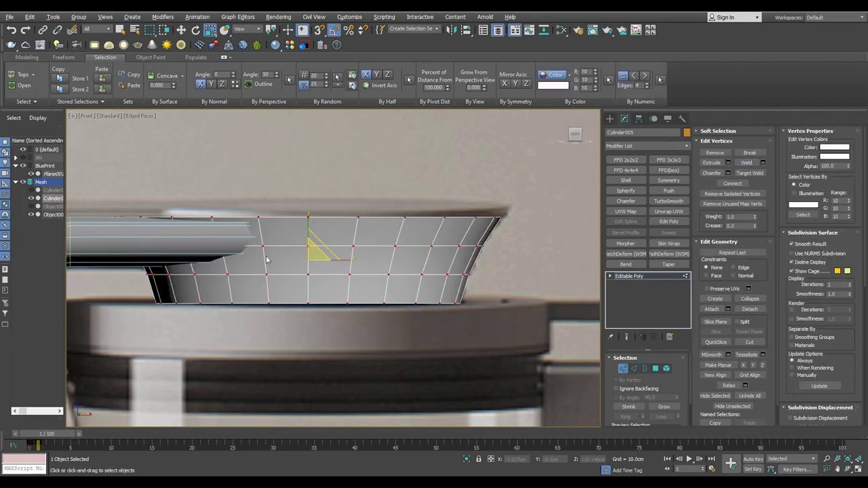
{"action": "key", "text": "2"}
{"action": "scroll", "coordinate": [316, 240], "scroll_direction": "down", "scroll_amount": 2}
{"action": "scroll", "coordinate": [333, 207], "scroll_direction": "up", "scroll_amount": 1}
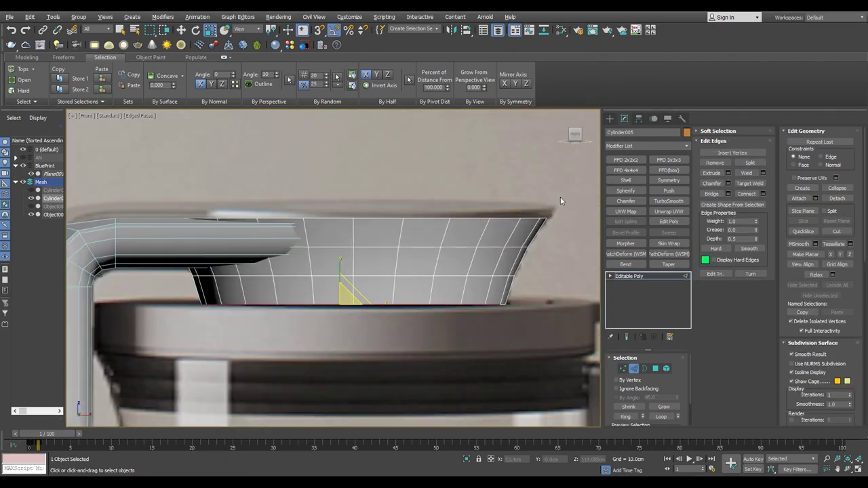
{"action": "key", "text": "6"}
{"action": "left_click", "coordinate": [626, 160]}
{"action": "scroll", "coordinate": [387, 195], "scroll_direction": "up", "scroll_amount": 3}
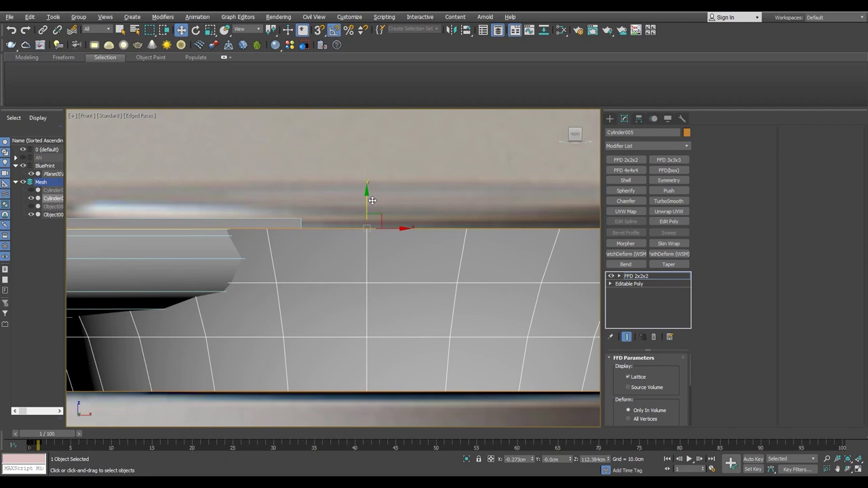
- Clone the funnel as a copy and remove the FFD 2x2x2 from the original's stack
{"action": "scroll", "coordinate": [265, 265], "scroll_direction": "down", "scroll_amount": 3}
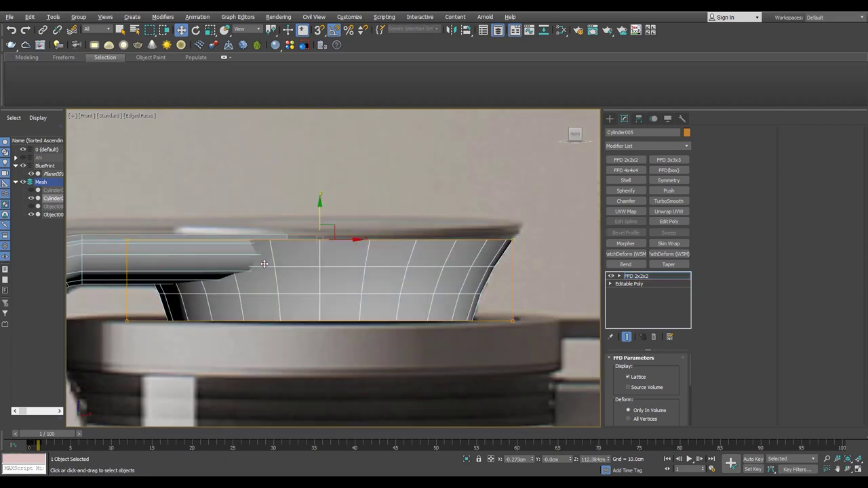
{"action": "middle_click_drag", "start_coordinate": [265, 264], "coordinate": [271, 251]}
{"action": "key", "text": "Return"}
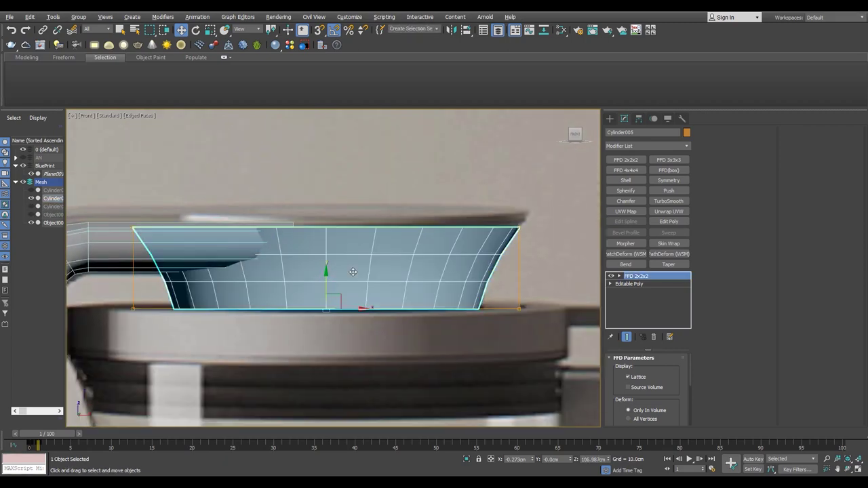
{"action": "key", "text": "p"}
{"action": "mouse_move", "coordinate": [411, 315]}
{"action": "middle_mouse_down", "text": "alt"}
{"action": "mouse_move", "coordinate": [343, 275]}
{"action": "mouse_move", "coordinate": [308, 225]}
{"action": "mouse_move", "coordinate": [242, 271]}
{"action": "mouse_move", "coordinate": [349, 306]}
{"action": "mouse_move", "coordinate": [454, 288]}
{"action": "middle_mouse_up", "text": "alt"}
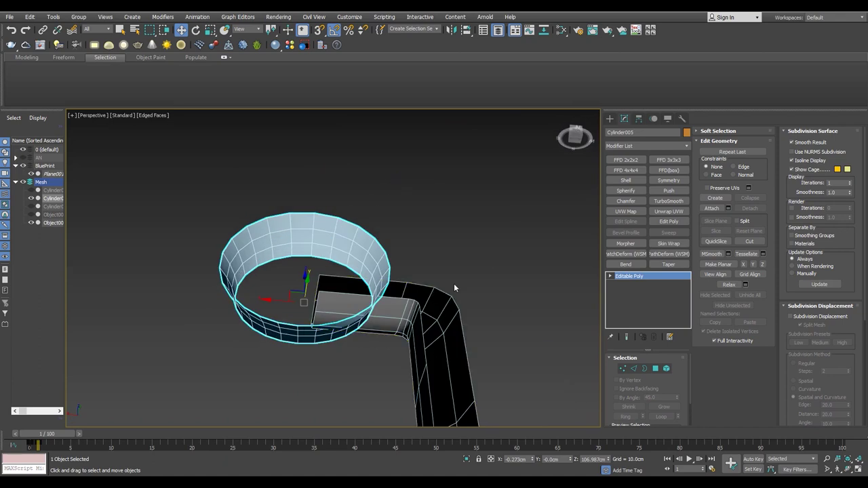
- Detach the selected faces of Object002 as a new object named Object003
{"action": "right_click", "coordinate": [403, 292]}
{"action": "left_click", "coordinate": [370, 323]}
{"action": "left_click", "coordinate": [473, 251]}
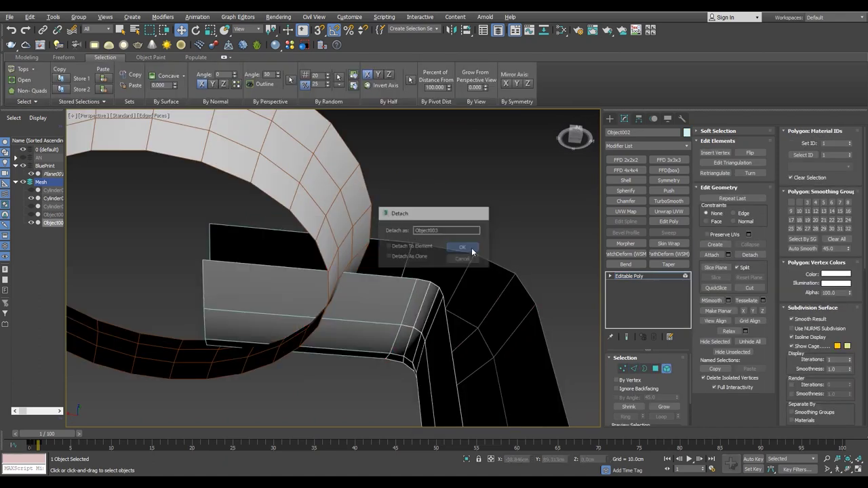
{"action": "scroll", "coordinate": [407, 306], "scroll_direction": "down", "scroll_amount": 3}
{"action": "middle_click_drag", "start_coordinate": [407, 305], "coordinate": [522, 358], "text": "alt"}
- Inspect the detached piece, then select Cylinder005 in edge mode with the view maximized
{"action": "left_click", "coordinate": [373, 254]}
{"action": "mouse_move", "coordinate": [373, 254]}
{"action": "middle_mouse_down", "text": "alt"}
{"action": "mouse_move", "coordinate": [369, 265]}
{"action": "mouse_move", "coordinate": [383, 264]}
{"action": "mouse_move", "coordinate": [354, 366]}
{"action": "middle_mouse_up", "text": "alt"}
{"action": "key", "text": "1"}
{"action": "mouse_move", "coordinate": [297, 283]}
{"action": "middle_mouse_down", "text": "alt"}
{"action": "mouse_move", "coordinate": [246, 287]}
{"action": "mouse_move", "coordinate": [281, 295]}
{"action": "middle_mouse_up", "text": "alt"}
{"action": "left_click", "coordinate": [380, 285]}
{"action": "key", "text": "alt+w"}
{"action": "key", "text": "alt+w"}
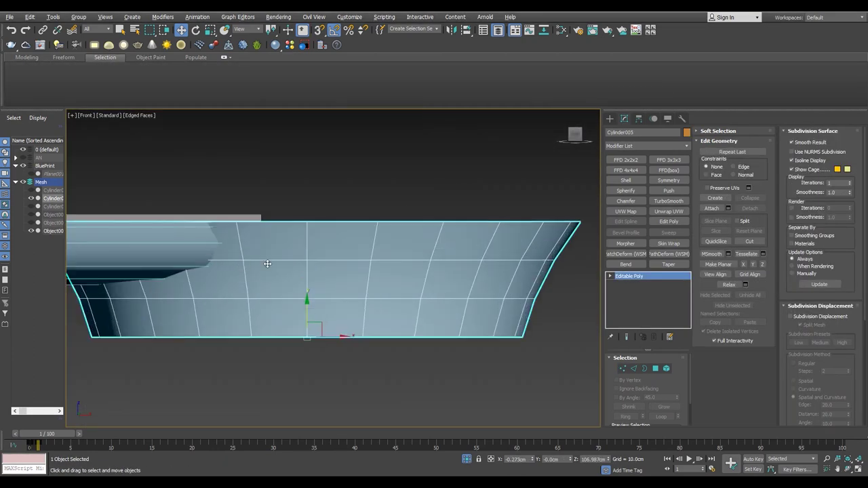
{"action": "key", "text": "2"}
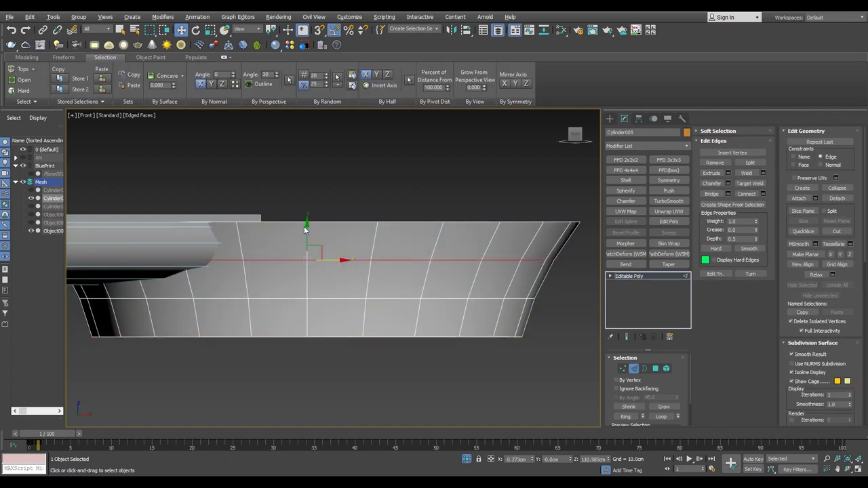
{"action": "middle_click_drag", "start_coordinate": [416, 389], "coordinate": [333, 285], "text": "alt"}
- In the Top view, select the vertices along the ring band's top arc
{"action": "key", "text": "4"}
{"action": "key", "text": "t"}
{"action": "key", "text": "1"}
{"action": "left_click_drag", "start_coordinate": [427, 223], "coordinate": [194, 301]}
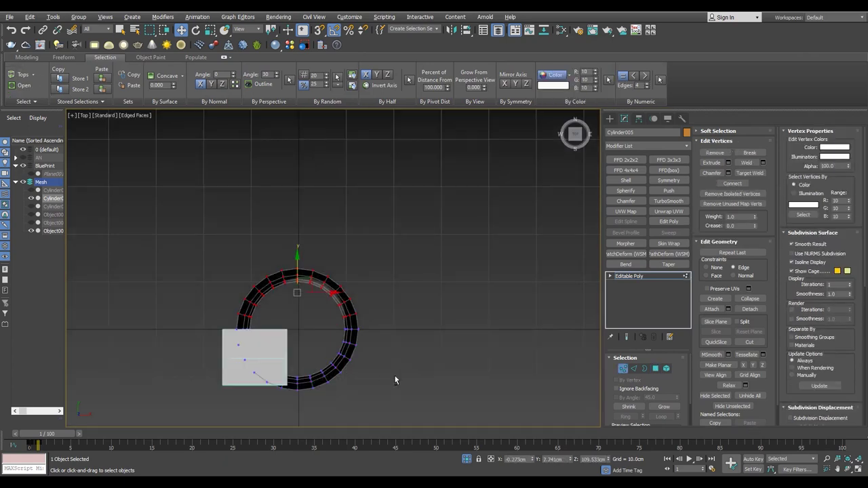
{"action": "key", "text": "p"}
{"action": "middle_click_drag", "start_coordinate": [451, 354], "coordinate": [383, 308], "text": "alt"}
{"action": "scroll", "coordinate": [385, 273], "scroll_direction": "up", "scroll_amount": 3}
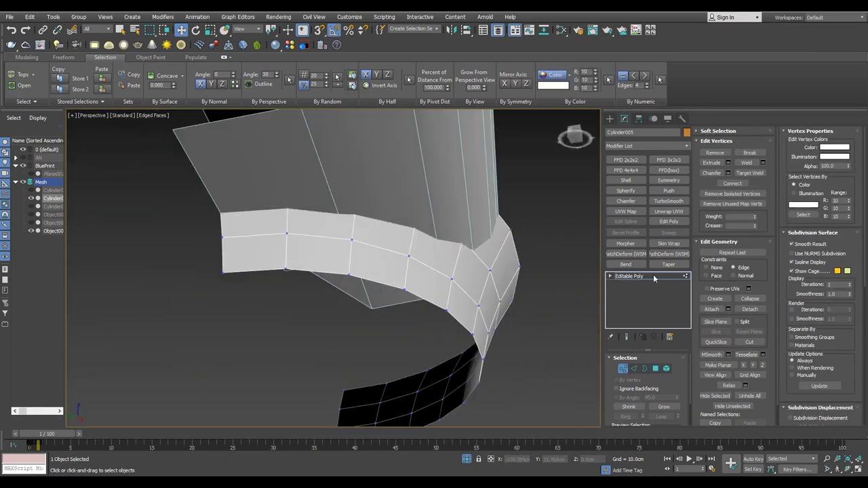
- Reselect Cylinder005 and drag its band end vertex left into the arm's corner
{"action": "left_click", "coordinate": [653, 277]}
{"action": "left_click", "coordinate": [349, 135]}
{"action": "mouse_move", "coordinate": [349, 135]}
{"action": "middle_mouse_down", "text": "alt"}
{"action": "mouse_move", "coordinate": [208, 208]}
{"action": "mouse_move", "coordinate": [403, 248]}
{"action": "middle_mouse_up", "text": "alt"}
{"action": "left_click", "coordinate": [403, 248]}
{"action": "key", "text": "1"}
{"action": "scroll", "coordinate": [384, 212], "scroll_direction": "up", "scroll_amount": 3}
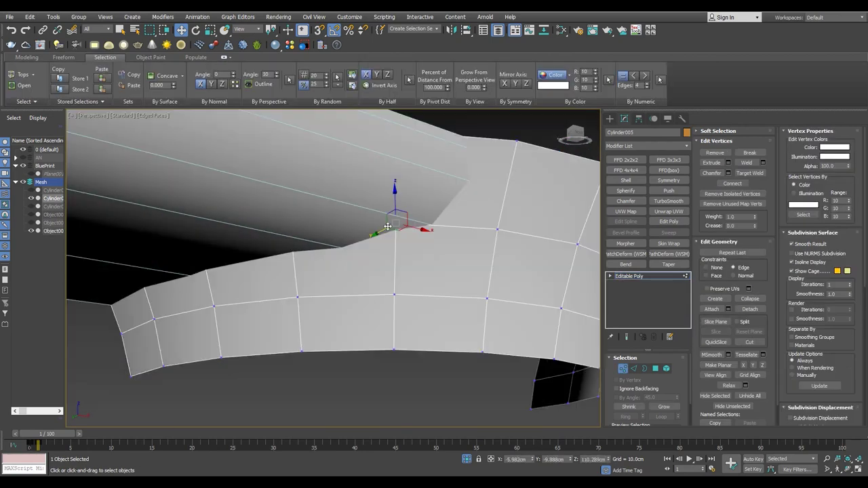
{"action": "mouse_move", "coordinate": [404, 196]}
{"action": "left_mouse_down"}
{"action": "mouse_move", "coordinate": [293, 217]}
{"action": "mouse_move", "coordinate": [200, 217]}
{"action": "mouse_move", "coordinate": [110, 295]}
{"action": "left_mouse_up"}
{"action": "key", "text": "F3"}
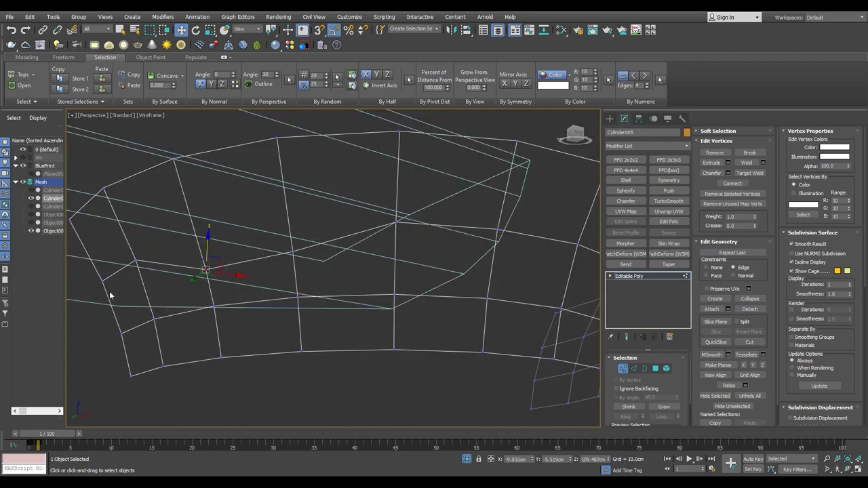
{"action": "key", "text": "F3"}
{"action": "middle_click_drag", "start_coordinate": [123, 267], "coordinate": [246, 256], "text": "alt"}
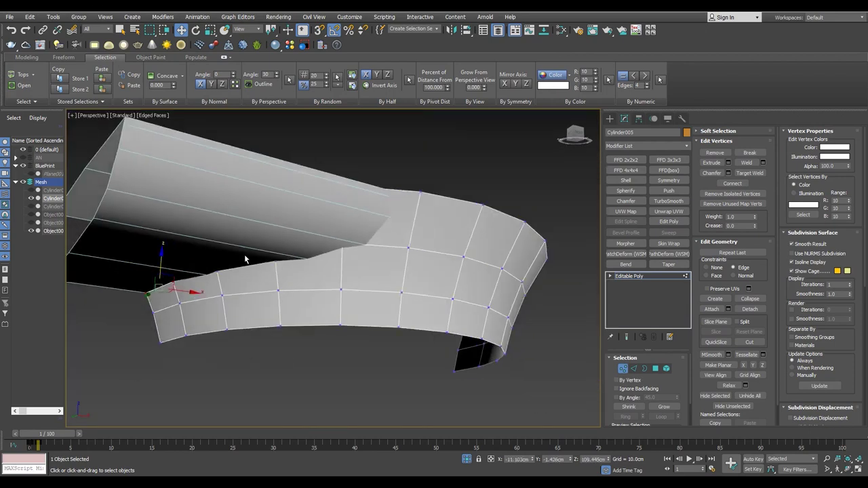
- Select a face on the curved band, checking hidden edges in wireframe
{"action": "key", "text": "4"}
{"action": "key", "text": "F3"}
{"action": "left_click", "coordinate": [166, 224]}
{"action": "key", "text": "F3"}
{"action": "middle_click_drag", "start_coordinate": [397, 204], "coordinate": [390, 224], "text": "alt"}
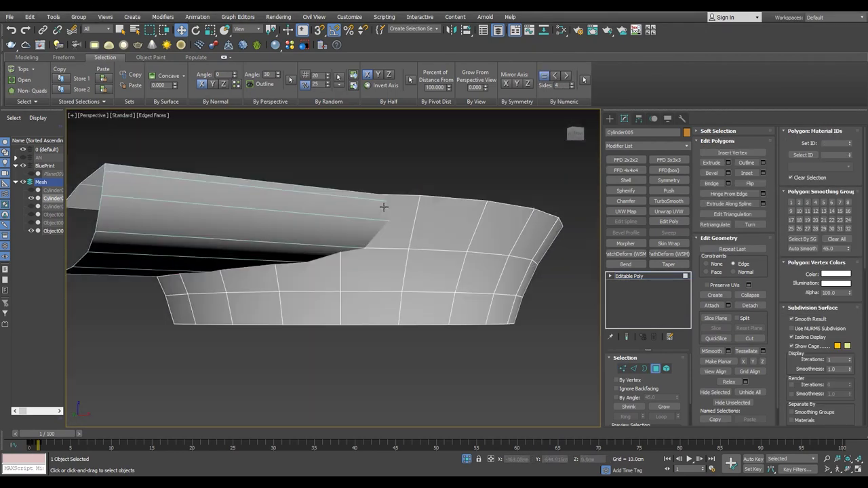
{"action": "scroll", "coordinate": [384, 206], "scroll_direction": "up", "scroll_amount": 3}
- Select the band vertex at the arm corner for moving
{"action": "key", "text": "1"}
{"action": "scroll", "coordinate": [352, 268], "scroll_direction": "up", "scroll_amount": 5}
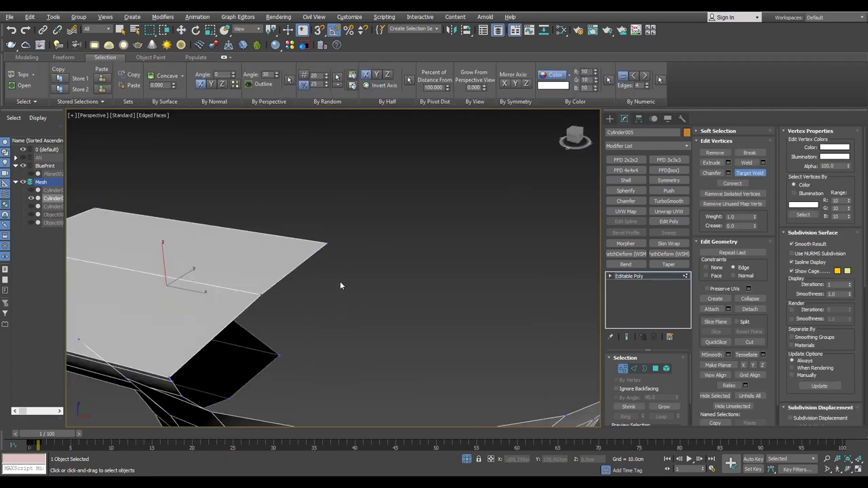
{"action": "key", "text": "w"}
{"action": "mouse_move", "coordinate": [340, 285]}
{"action": "middle_mouse_down", "text": "alt"}
{"action": "mouse_move", "coordinate": [374, 340]}
{"action": "mouse_move", "coordinate": [369, 358]}
{"action": "mouse_move", "coordinate": [299, 230]}
{"action": "middle_mouse_up", "text": "alt"}
{"action": "middle_click_drag", "start_coordinate": [295, 286], "coordinate": [400, 302], "text": "alt"}
{"action": "key", "text": "F3"}
{"action": "key", "text": "F3"}
- Pick a different vertex near the arm corner, checking it in wireframe
{"action": "key", "text": "F3"}
{"action": "left_click", "coordinate": [404, 270]}
{"action": "key", "text": "F3"}
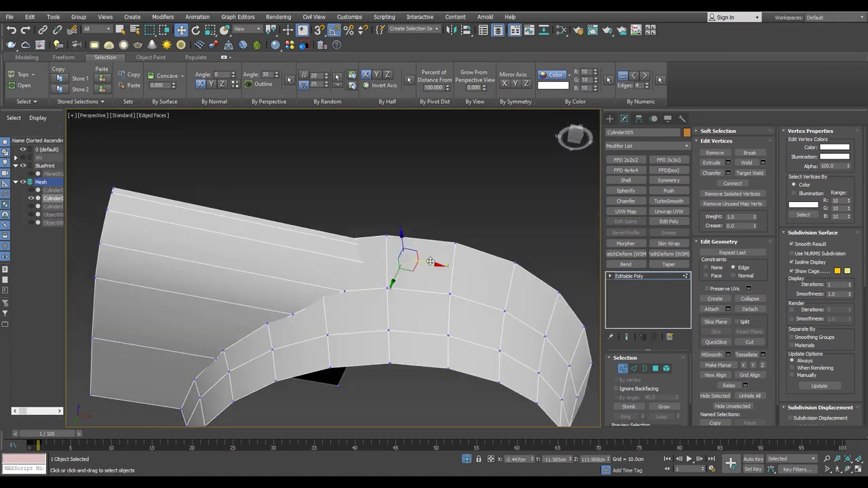
{"action": "scroll", "coordinate": [382, 258], "scroll_direction": "up", "scroll_amount": 3}
{"action": "key", "text": "F3"}
{"action": "key", "text": "F3"}
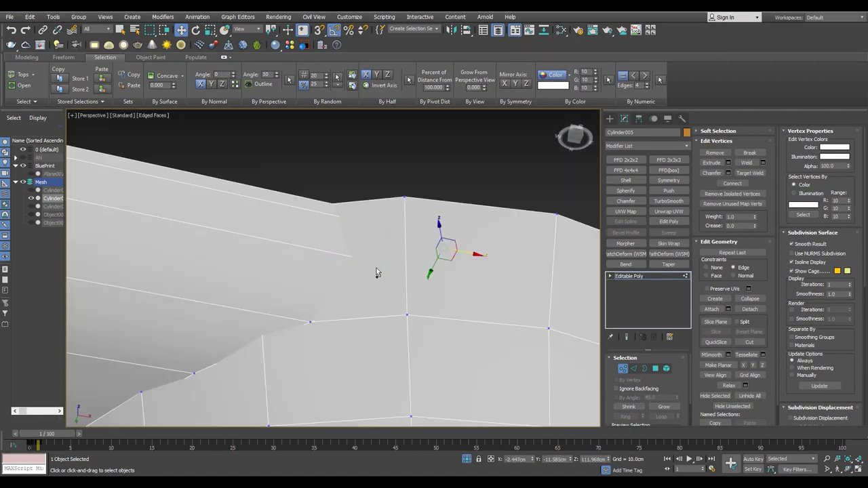
{"action": "middle_click_drag", "start_coordinate": [378, 273], "coordinate": [433, 268], "text": "alt"}
{"action": "key", "text": "F3"}
{"action": "left_click_drag", "start_coordinate": [437, 248], "coordinate": [403, 212]}
{"action": "key", "text": "F3"}
{"action": "key", "text": "F3"}
{"action": "left_click", "coordinate": [304, 204]}
{"action": "key", "text": "F3"}
{"action": "scroll", "coordinate": [304, 203], "scroll_direction": "down", "scroll_amount": 5}
{"action": "middle_click_drag", "start_coordinate": [304, 203], "coordinate": [260, 210], "text": "alt"}
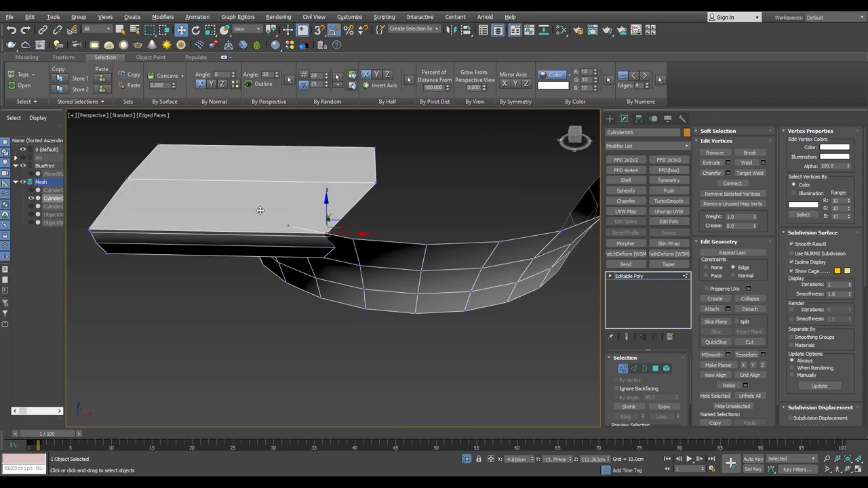
- Delete the unwanted face where the band meets the arm
{"action": "key", "text": "4"}
{"action": "left_click", "coordinate": [260, 210]}
{"action": "key", "text": "Delete"}
{"action": "middle_click_drag", "start_coordinate": [265, 159], "coordinate": [318, 191], "text": "alt"}
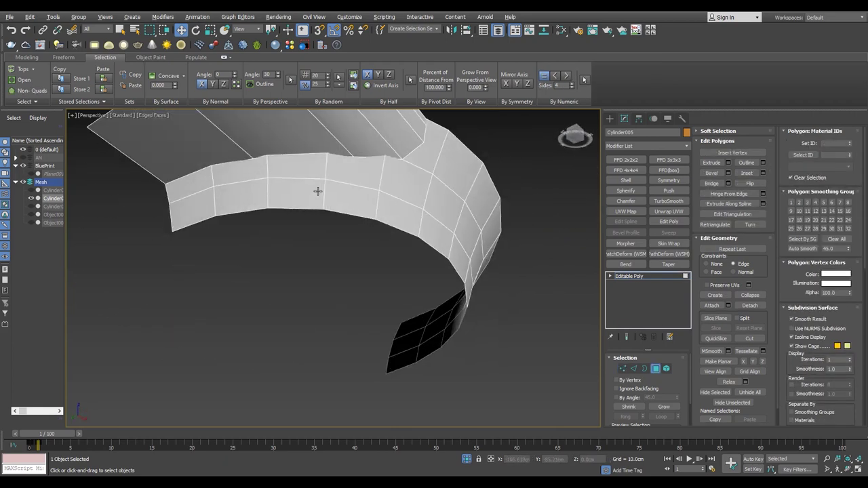
- Target-weld the band's corner vertex onto its neighbour and check the weld
{"action": "key", "text": "1"}
{"action": "scroll", "coordinate": [339, 217], "scroll_direction": "up", "scroll_amount": 3}
{"action": "key", "text": "F3"}
{"action": "key", "text": "F3"}
{"action": "scroll", "coordinate": [343, 226], "scroll_direction": "up", "scroll_amount": 3}
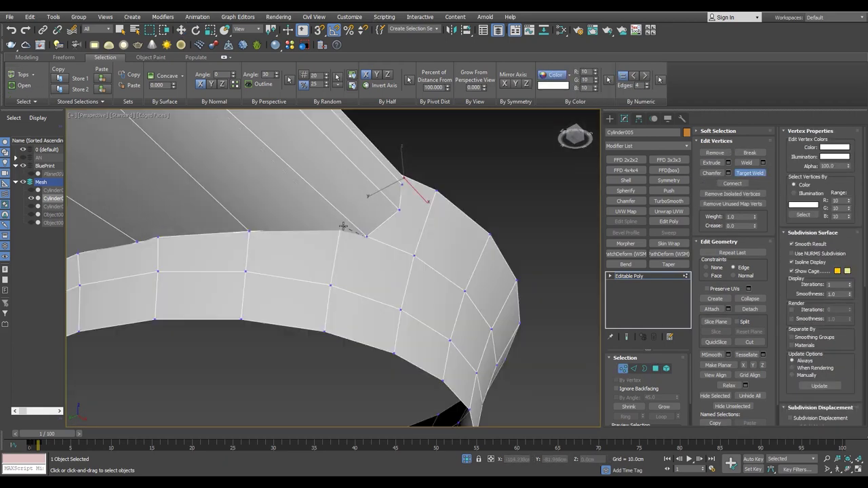
{"action": "left_click", "coordinate": [344, 226]}
{"action": "key", "text": "w"}
{"action": "key", "text": "F3"}
{"action": "key", "text": "F3"}
{"action": "middle_click_drag", "start_coordinate": [344, 226], "coordinate": [367, 256], "text": "alt"}
{"action": "scroll", "coordinate": [367, 256], "scroll_direction": "up", "scroll_amount": 3}
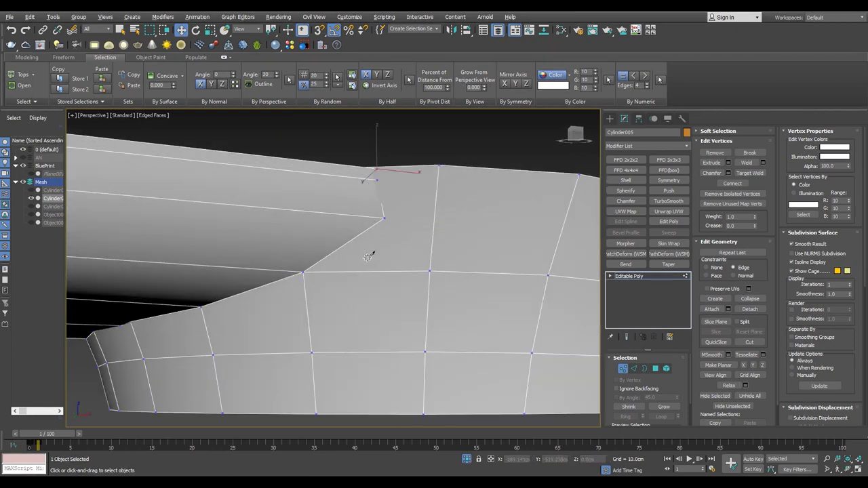
{"action": "key", "text": "F3"}
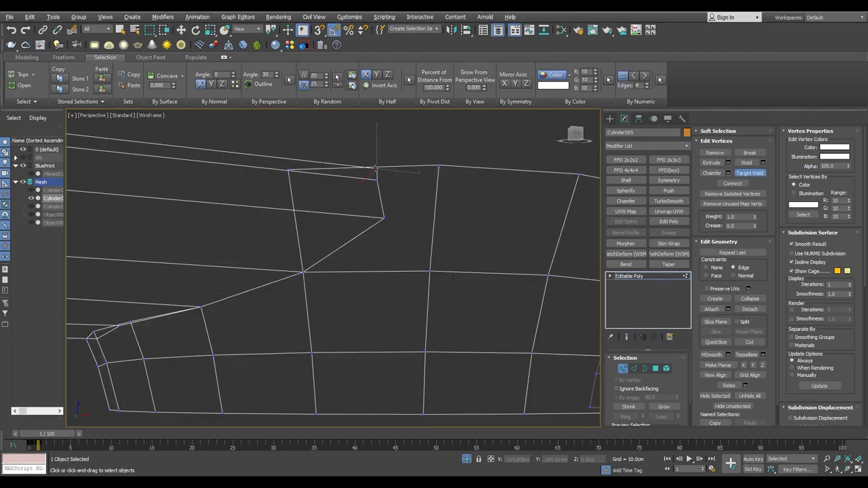
- Target Weld the corner vertex onto its neighbour at the band-to-arm join
{"action": "left_click_drag", "start_coordinate": [375, 168], "coordinate": [291, 171]}
{"action": "key", "text": "F3"}
{"action": "key", "text": "w"}
{"action": "middle_click_drag", "start_coordinate": [386, 169], "coordinate": [368, 178], "text": "alt"}
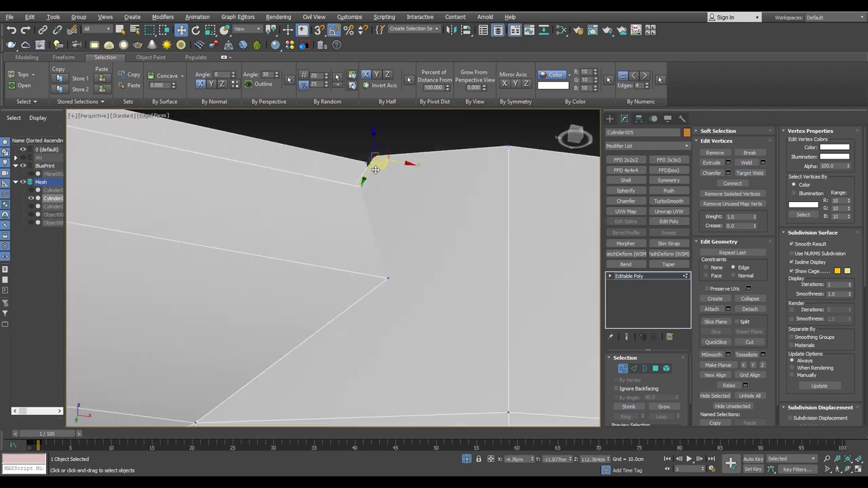
{"action": "scroll", "coordinate": [523, 262], "scroll_direction": "up", "scroll_amount": 3}
{"action": "key", "text": "F3"}
{"action": "key", "text": "F3"}
{"action": "middle_click_drag", "start_coordinate": [531, 274], "coordinate": [379, 247], "text": "alt"}
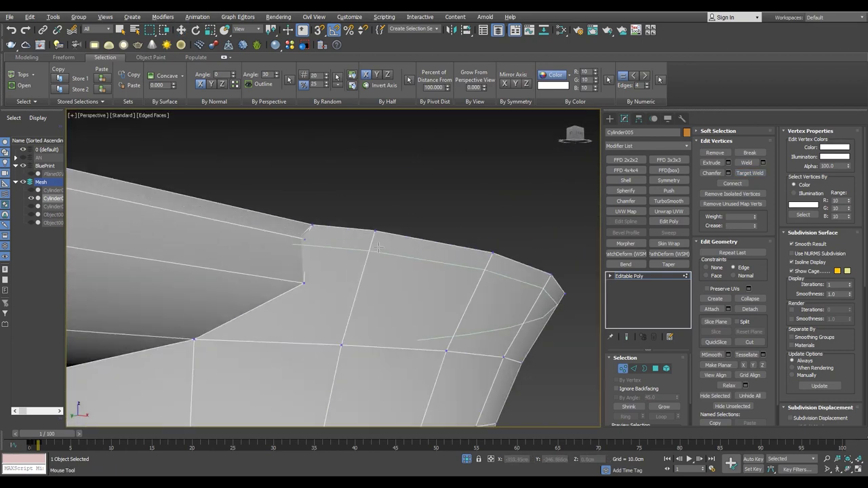
{"action": "scroll", "coordinate": [305, 234], "scroll_direction": "up", "scroll_amount": 2}
{"action": "key", "text": "F3"}
- Delete the leftover polygon at the band-to-arm corner
{"action": "key", "text": "F3"}
{"action": "key", "text": "F3"}
{"action": "key", "text": "F3"}
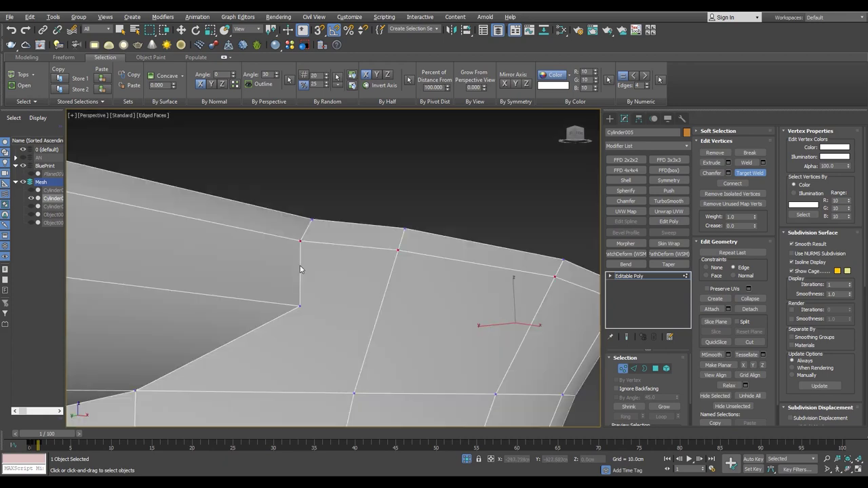
{"action": "key", "text": "F3"}
{"action": "key", "text": "4"}
{"action": "left_click", "coordinate": [273, 291]}
{"action": "scroll", "coordinate": [273, 291], "scroll_direction": "down", "scroll_amount": 2}
{"action": "key", "text": "Delete"}
{"action": "key", "text": "F3"}
{"action": "key", "text": "2"}
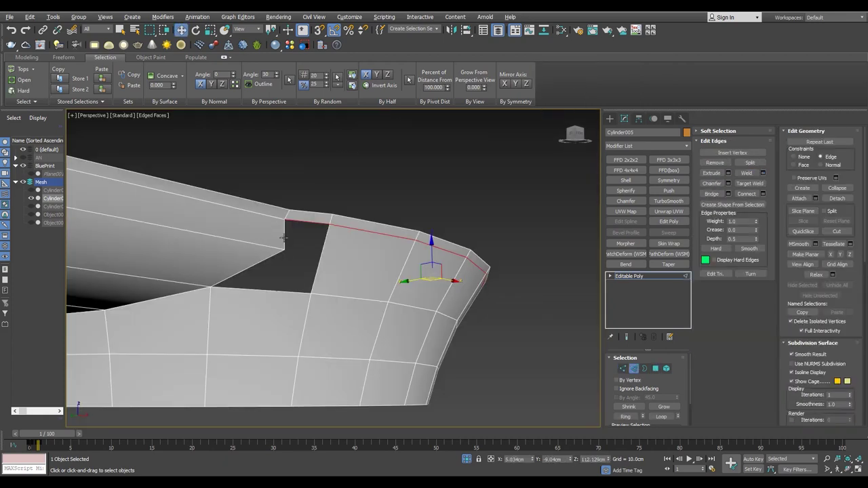
{"action": "key", "text": "1"}
{"action": "mouse_move", "coordinate": [263, 314]}
{"action": "middle_mouse_down", "text": "alt"}
{"action": "mouse_move", "coordinate": [221, 315]}
{"action": "mouse_move", "coordinate": [272, 284]}
{"action": "mouse_move", "coordinate": [151, 280]}
{"action": "mouse_move", "coordinate": [278, 223]}
{"action": "mouse_move", "coordinate": [278, 204]}
{"action": "mouse_move", "coordinate": [278, 296]}
{"action": "middle_mouse_up", "text": "alt"}
{"action": "key", "text": "F3"}
- Cut a new edge across the corner hole and select the vertex at the cut
{"action": "key", "text": "alt+c"}
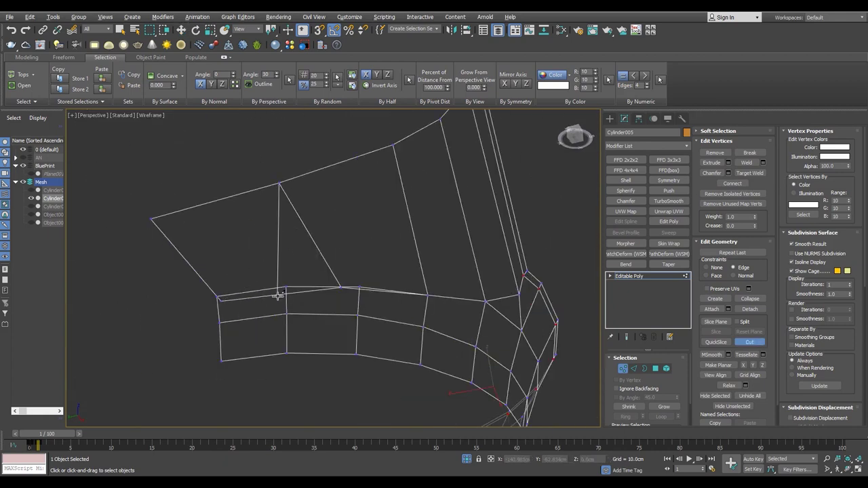
{"action": "key", "text": "F3"}
{"action": "scroll", "coordinate": [284, 290], "scroll_direction": "up", "scroll_amount": 3}
{"action": "scroll", "coordinate": [248, 291], "scroll_direction": "down", "scroll_amount": 3}
{"action": "scroll", "coordinate": [285, 295], "scroll_direction": "up", "scroll_amount": 3}
{"action": "key", "text": "F3"}
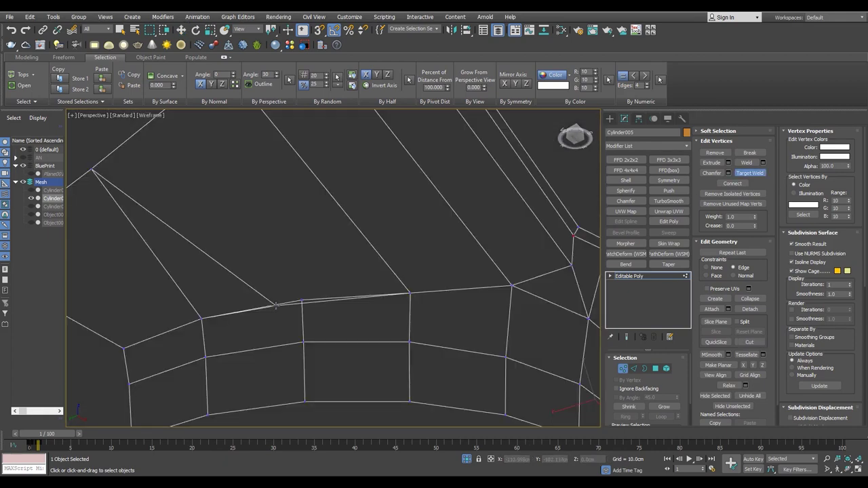
{"action": "key", "text": "F3"}
- Turn Isolate Selection off so the other scene objects show around the band and arm
{"action": "key", "text": "F3"}
{"action": "scroll", "coordinate": [272, 316], "scroll_direction": "down", "scroll_amount": 3}
{"action": "key", "text": "w"}
{"action": "scroll", "coordinate": [296, 308], "scroll_direction": "up", "scroll_amount": 4}
{"action": "left_click", "coordinate": [366, 306]}
{"action": "scroll", "coordinate": [346, 321], "scroll_direction": "down", "scroll_amount": 4}
{"action": "mouse_move", "coordinate": [346, 320]}
{"action": "middle_mouse_down", "text": "alt"}
{"action": "mouse_move", "coordinate": [348, 310]}
{"action": "mouse_move", "coordinate": [315, 355]}
{"action": "middle_mouse_up", "text": "alt"}
{"action": "left_click", "coordinate": [467, 459]}
{"action": "middle_click_drag", "start_coordinate": [475, 324], "coordinate": [264, 299], "text": "alt"}
{"action": "scroll", "coordinate": [300, 297], "scroll_direction": "up", "scroll_amount": 3}
{"action": "mouse_move", "coordinate": [180, 320]}
{"action": "middle_mouse_down", "text": "alt"}
{"action": "mouse_move", "coordinate": [257, 299]}
{"action": "mouse_move", "coordinate": [208, 317]}
{"action": "mouse_move", "coordinate": [230, 332]}
{"action": "middle_mouse_up", "text": "alt"}
{"action": "scroll", "coordinate": [216, 309], "scroll_direction": "up", "scroll_amount": 3}
{"action": "scroll", "coordinate": [232, 303], "scroll_direction": "down", "scroll_amount": 2}
{"action": "scroll", "coordinate": [234, 299], "scroll_direction": "down", "scroll_amount": 4}
{"action": "scroll", "coordinate": [265, 299], "scroll_direction": "up", "scroll_amount": 2}
{"action": "key", "text": "3"}
{"action": "scroll", "coordinate": [208, 313], "scroll_direction": "up", "scroll_amount": 2}
{"action": "key", "text": "F3"}
- Snap a top vertex of the curved band onto the arm's corner using vertex snapping
{"action": "scroll", "coordinate": [231, 332], "scroll_direction": "up", "scroll_amount": 3}
{"action": "key", "text": "1"}
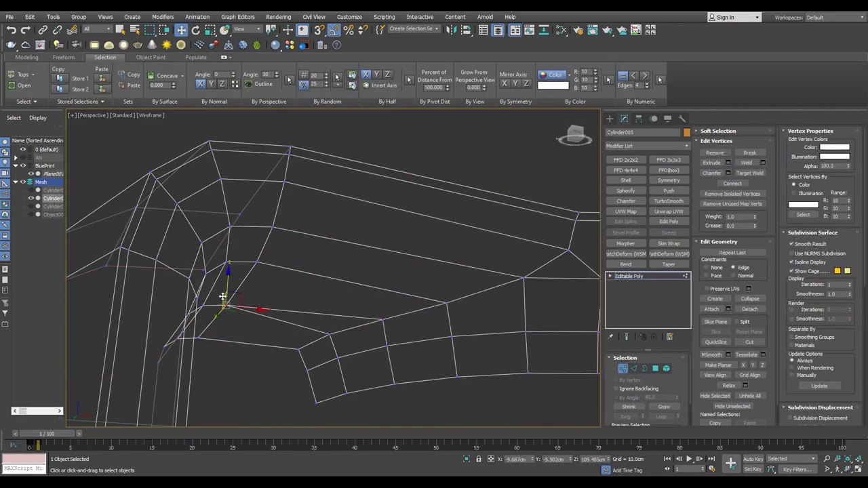
{"action": "scroll", "coordinate": [254, 344], "scroll_direction": "up", "scroll_amount": 1}
{"action": "left_click_drag", "start_coordinate": [255, 344], "coordinate": [220, 336]}
{"action": "middle_click_drag", "start_coordinate": [261, 334], "coordinate": [277, 322], "text": "alt"}
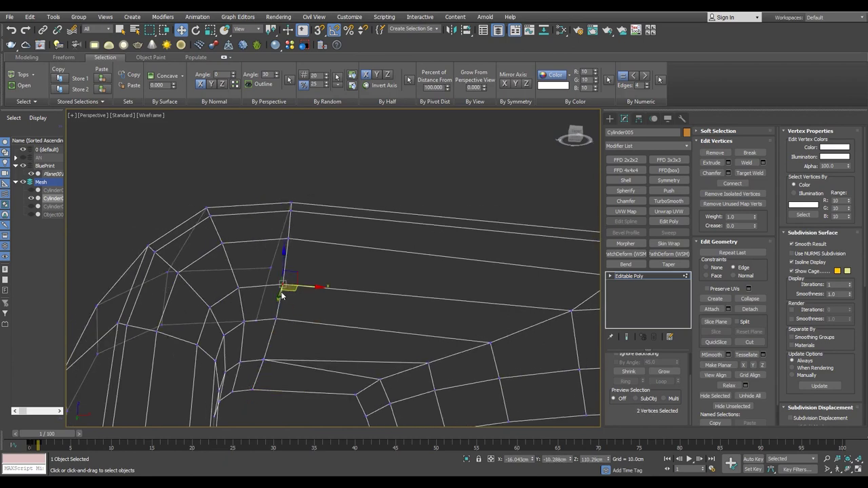
{"action": "left_click", "coordinate": [290, 204]}
{"action": "middle_click_drag", "start_coordinate": [289, 205], "coordinate": [287, 206], "text": "alt"}
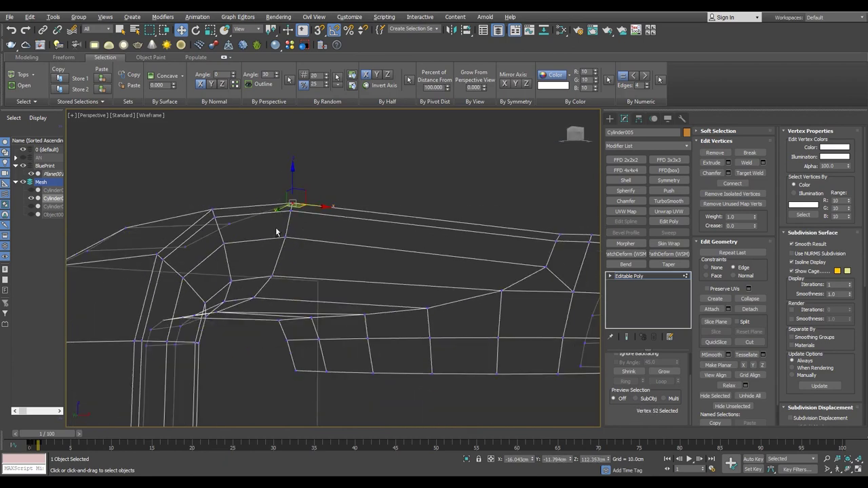
{"action": "key", "text": "F3"}
{"action": "scroll", "coordinate": [290, 257], "scroll_direction": "down", "scroll_amount": 3}
{"action": "key", "text": "2"}
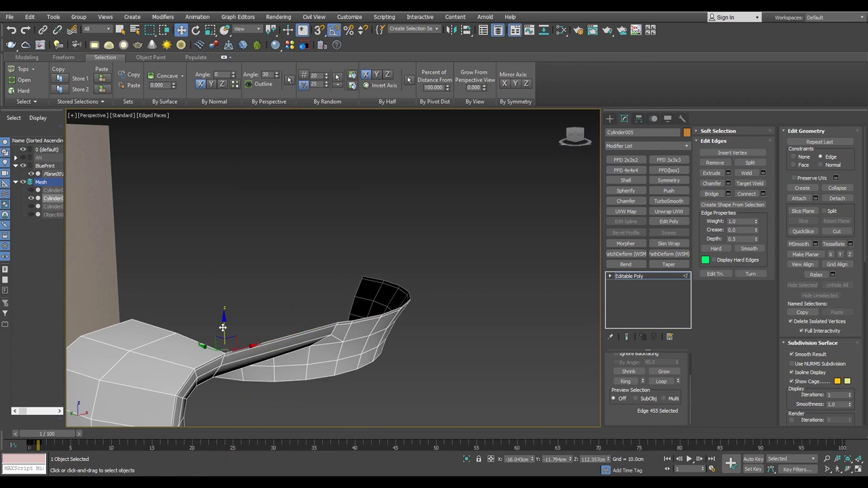
{"action": "key", "text": "s"}
{"action": "mouse_move", "coordinate": [215, 312]}
{"action": "middle_mouse_down", "text": "alt"}
{"action": "mouse_move", "coordinate": [183, 318]}
{"action": "mouse_move", "coordinate": [201, 318]}
{"action": "middle_mouse_up", "text": "alt"}
{"action": "key", "text": "s"}
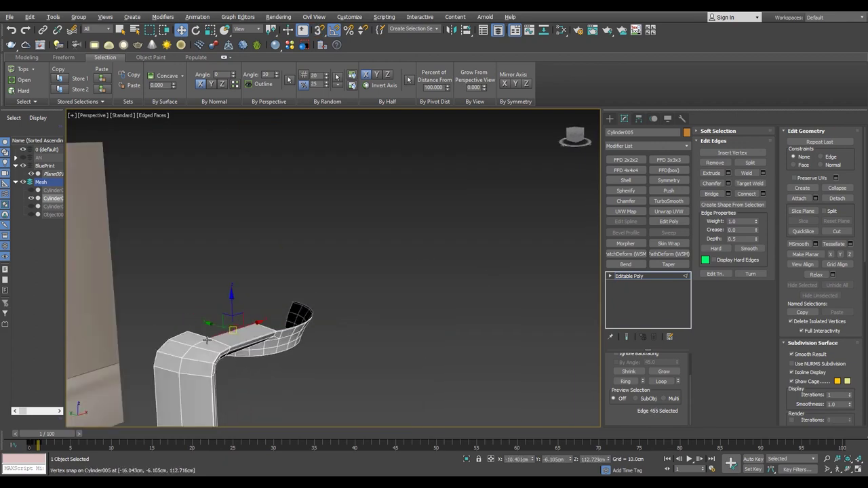
- Check the neighbouring edges, vertices and borders around the closed band-to-elbow join
{"action": "key", "text": "F3"}
{"action": "scroll", "coordinate": [201, 318], "scroll_direction": "up", "scroll_amount": 3}
{"action": "left_click", "coordinate": [248, 319]}
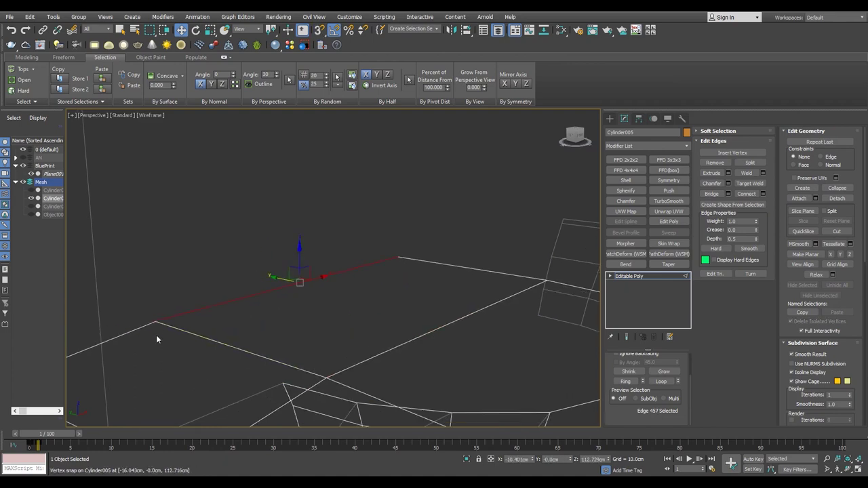
{"action": "key", "text": "1"}
{"action": "scroll", "coordinate": [157, 319], "scroll_direction": "up", "scroll_amount": 3}
{"action": "middle_click_drag", "start_coordinate": [158, 319], "coordinate": [204, 192], "text": "alt"}
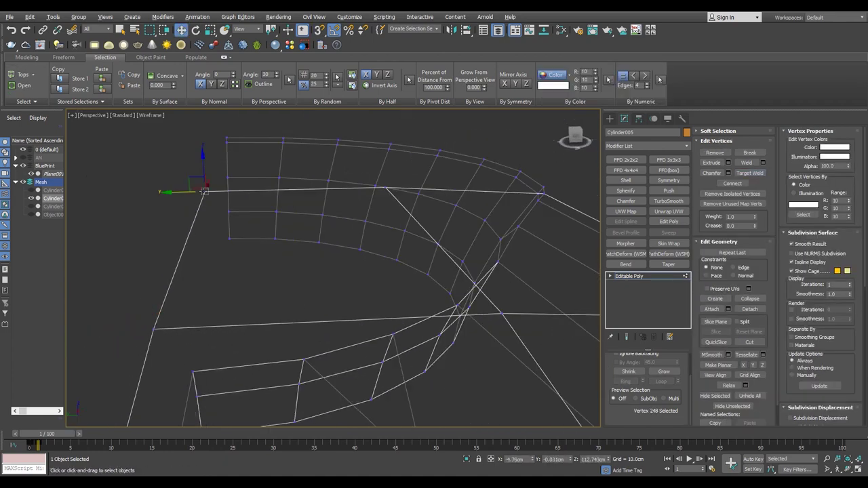
{"action": "key", "text": "F3"}
{"action": "scroll", "coordinate": [174, 319], "scroll_direction": "down", "scroll_amount": 5}
{"action": "mouse_move", "coordinate": [174, 320]}
{"action": "middle_mouse_down", "text": "alt"}
{"action": "mouse_move", "coordinate": [371, 330]}
{"action": "mouse_move", "coordinate": [250, 342]}
{"action": "mouse_move", "coordinate": [248, 319]}
{"action": "mouse_move", "coordinate": [229, 329]}
{"action": "mouse_move", "coordinate": [259, 350]}
{"action": "middle_mouse_up", "text": "alt"}
{"action": "key", "text": "2"}
{"action": "key", "text": "3"}
{"action": "key", "text": "2"}
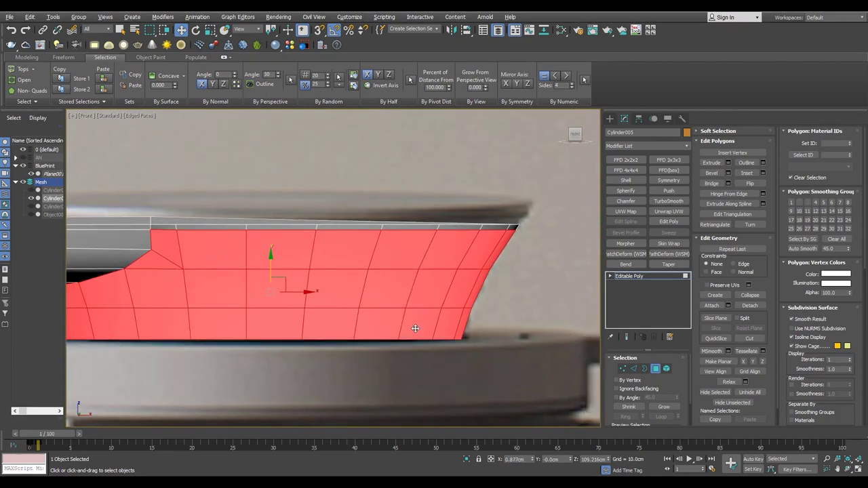
{"action": "scroll", "coordinate": [201, 226], "scroll_direction": "up", "scroll_amount": 3}
{"action": "scroll", "coordinate": [197, 228], "scroll_direction": "down", "scroll_amount": 5}
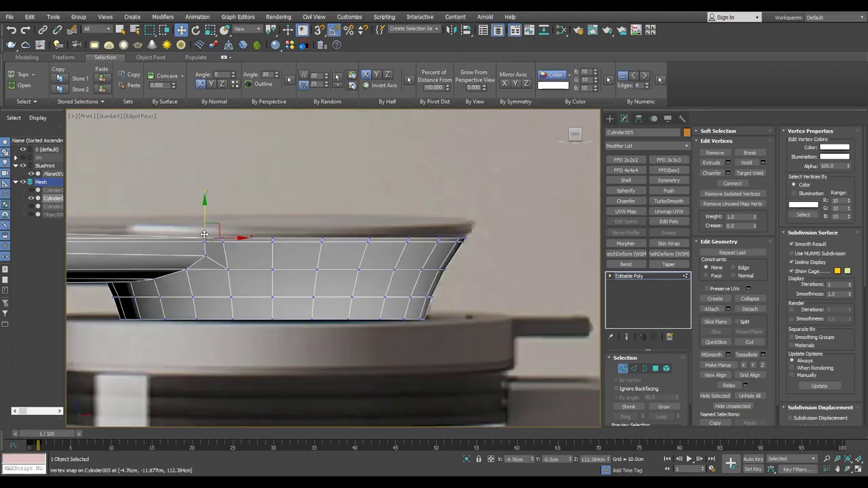
{"action": "scroll", "coordinate": [167, 232], "scroll_direction": "up", "scroll_amount": 4}
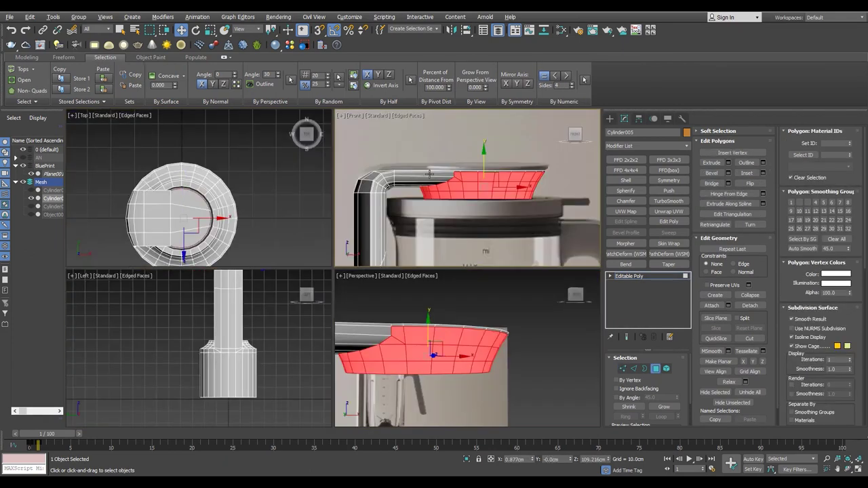
{"action": "scroll", "coordinate": [426, 350], "scroll_direction": "down", "scroll_amount": 2}
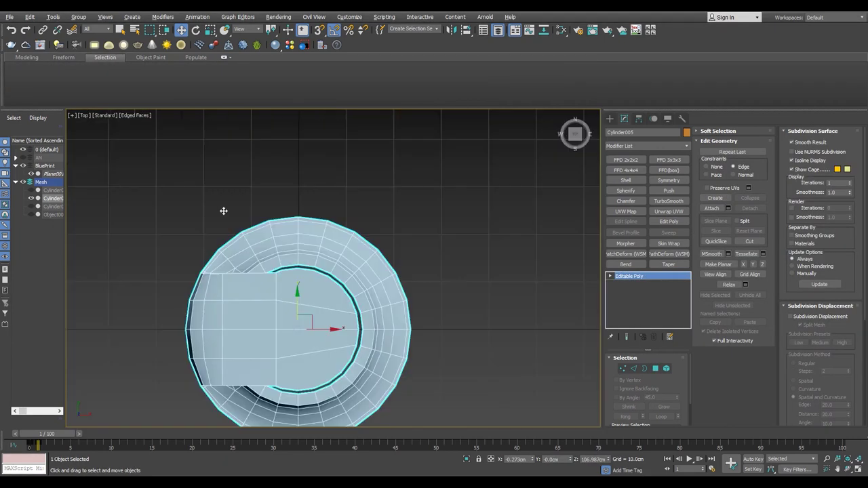
- Draw a circle shape at the centre of the lid cap
{"action": "left_click", "coordinate": [632, 193]}
{"action": "left_click_drag", "start_coordinate": [318, 270], "coordinate": [334, 310]}
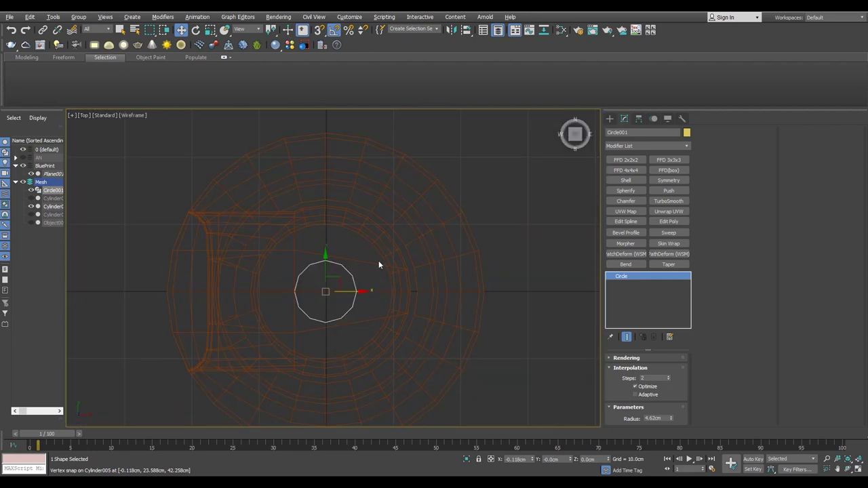
{"action": "key", "text": "t"}
{"action": "type", "text": "5.5"}
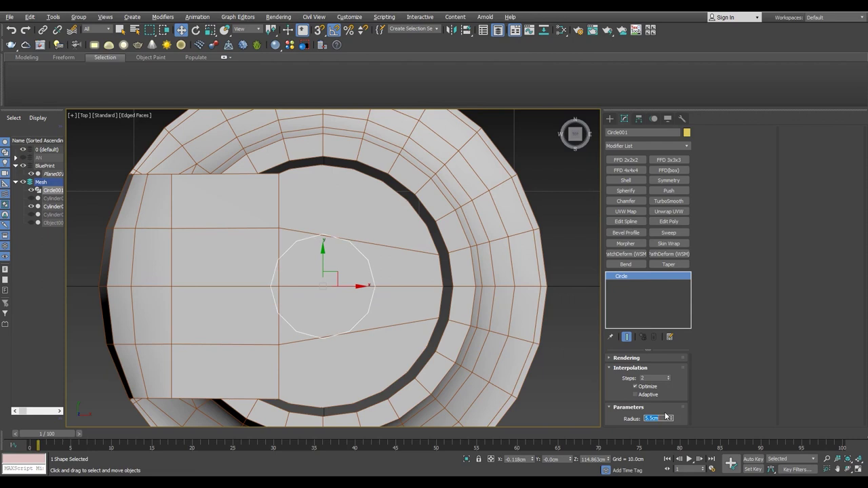
{"action": "middle_click_drag", "start_coordinate": [483, 313], "coordinate": [499, 310]}
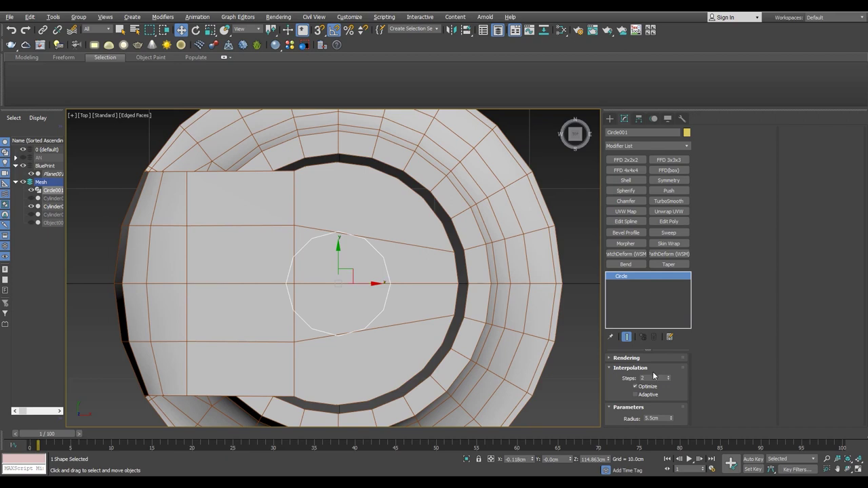
{"action": "type", "text": "4.5"}
{"action": "key", "text": "p"}
{"action": "middle_click_drag", "start_coordinate": [376, 326], "coordinate": [407, 285], "text": "alt"}
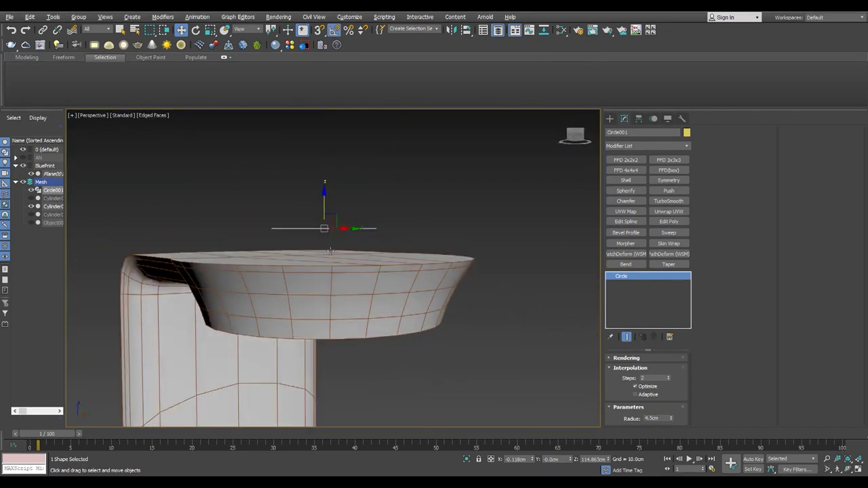
- Set Circle001's radius to 4.0 cm on the cap top
{"action": "key", "text": "alt+w"}
{"action": "key", "text": "f"}
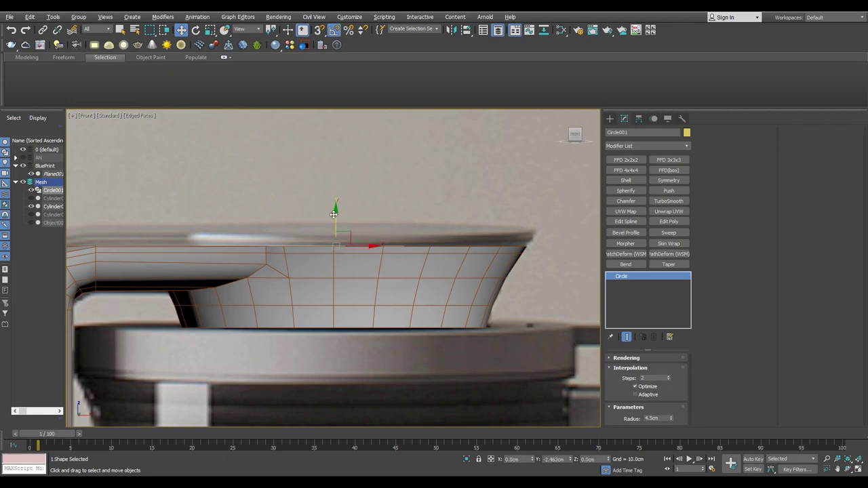
{"action": "key", "text": "alt+w"}
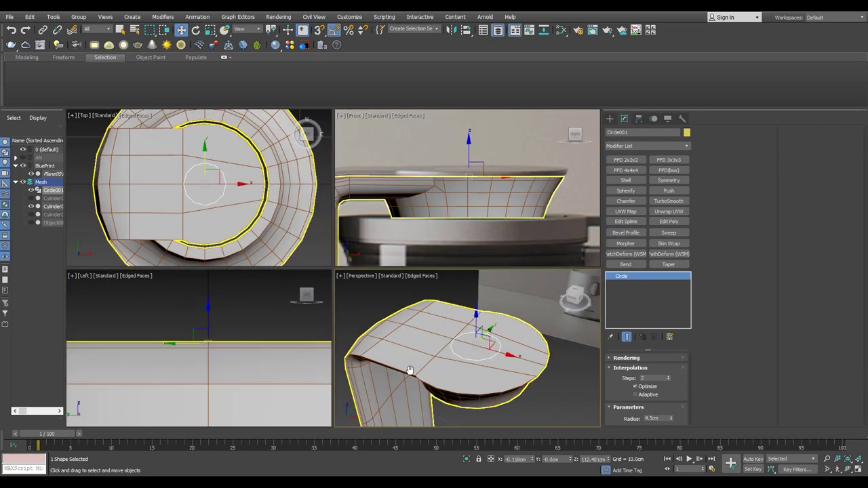
{"action": "key", "text": "alt+w"}
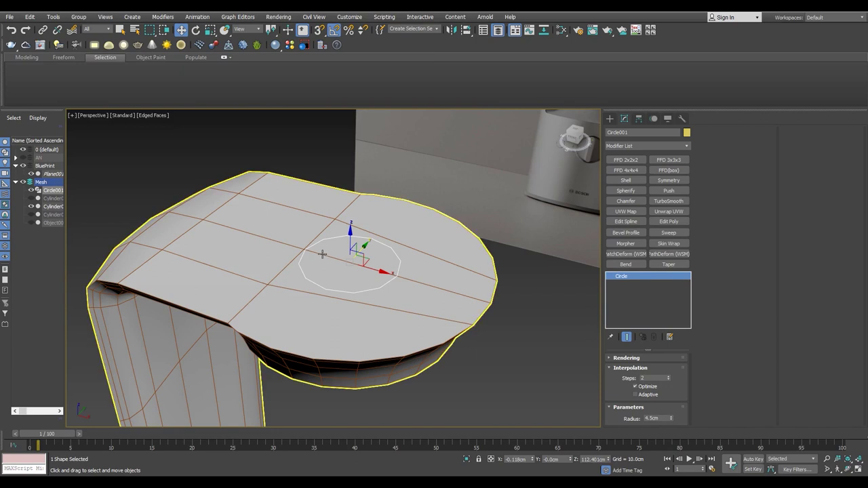
{"action": "middle_click_drag", "start_coordinate": [323, 253], "coordinate": [669, 425], "text": "alt"}
{"action": "type", "text": "4"}
{"action": "key", "text": "Return"}
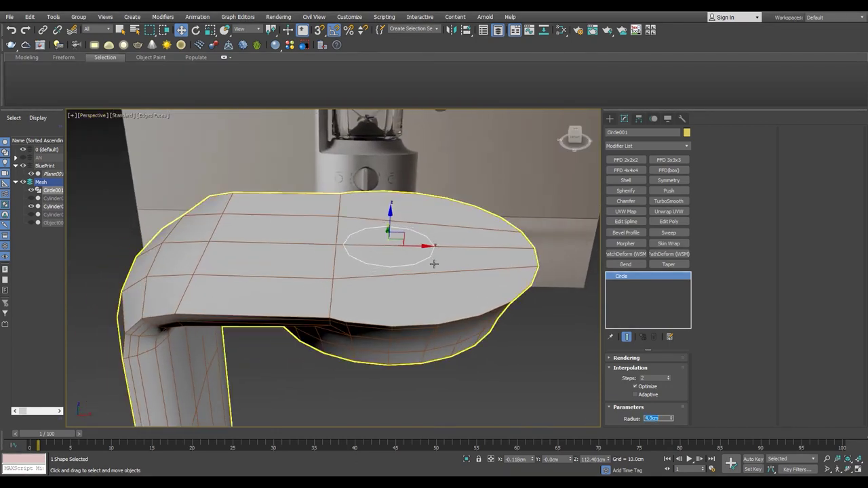
{"action": "middle_click_drag", "start_coordinate": [435, 264], "coordinate": [388, 292], "text": "alt"}
{"action": "middle_click_drag", "start_coordinate": [339, 244], "coordinate": [351, 241], "text": "alt"}
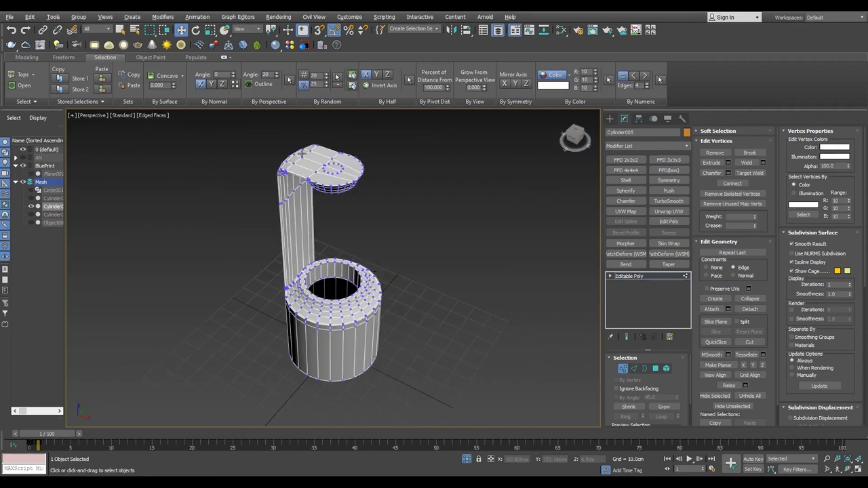
- Cut three edges from the circle's vertices out to the cap rim vertices
{"action": "scroll", "coordinate": [392, 259], "scroll_direction": "up", "scroll_amount": 3}
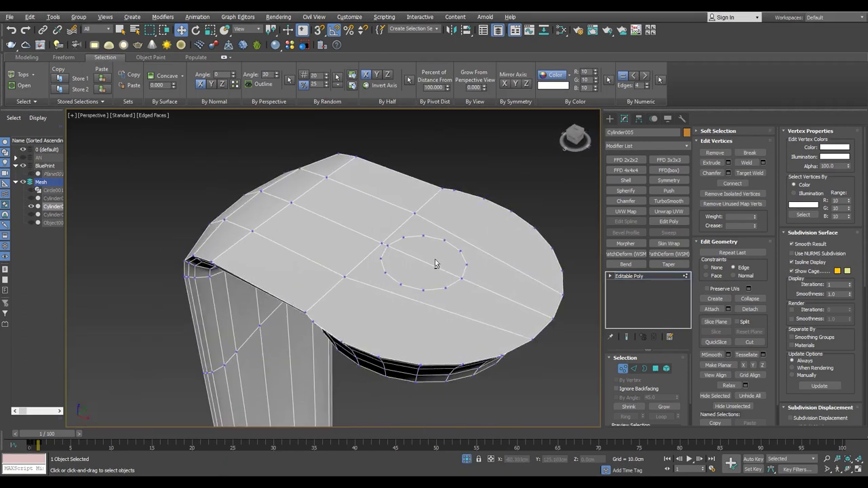
{"action": "middle_click_drag", "start_coordinate": [441, 264], "coordinate": [384, 223], "text": "alt"}
{"action": "scroll", "coordinate": [365, 242], "scroll_direction": "up", "scroll_amount": 2}
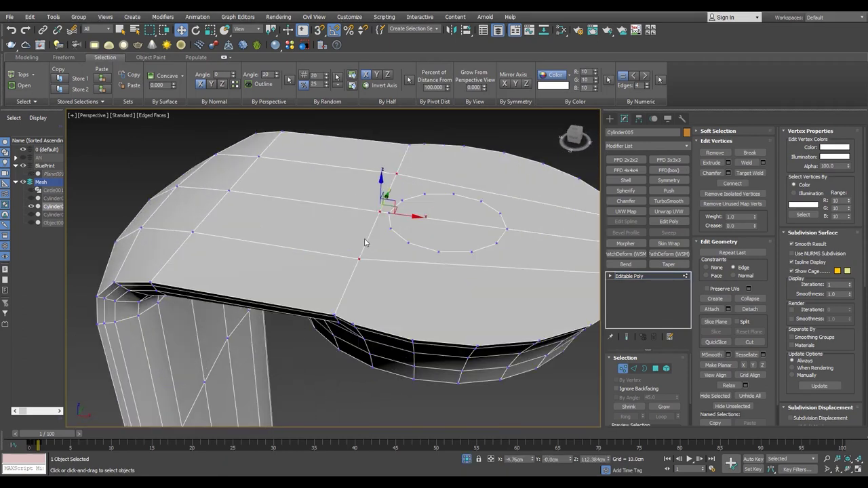
{"action": "middle_click_drag", "start_coordinate": [386, 215], "coordinate": [341, 290], "text": "alt"}
{"action": "key", "text": "alt+c"}
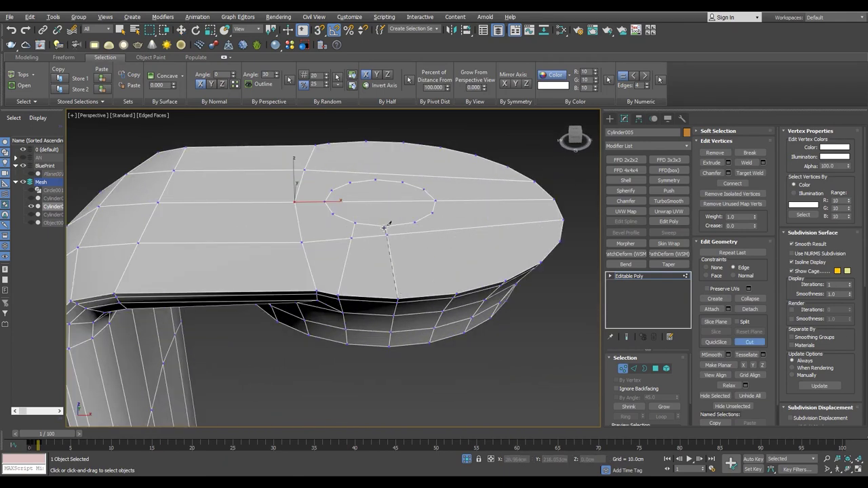
{"action": "middle_click_drag", "start_coordinate": [386, 226], "coordinate": [401, 305], "text": "alt"}
{"action": "mouse_move", "coordinate": [393, 242]}
{"action": "middle_mouse_down", "text": "alt"}
{"action": "mouse_move", "coordinate": [434, 268]}
{"action": "mouse_move", "coordinate": [401, 278]}
{"action": "mouse_move", "coordinate": [373, 272]}
{"action": "middle_mouse_up", "text": "alt"}
{"action": "scroll", "coordinate": [313, 256], "scroll_direction": "up", "scroll_amount": 3}
{"action": "left_click", "coordinate": [370, 348]}
{"action": "mouse_move", "coordinate": [371, 348]}
{"action": "middle_mouse_down", "text": "alt"}
{"action": "mouse_move", "coordinate": [339, 310]}
{"action": "mouse_move", "coordinate": [366, 256]}
{"action": "middle_mouse_up", "text": "alt"}
{"action": "left_click", "coordinate": [311, 327]}
{"action": "middle_click_drag", "start_coordinate": [312, 328], "coordinate": [293, 282], "text": "alt"}
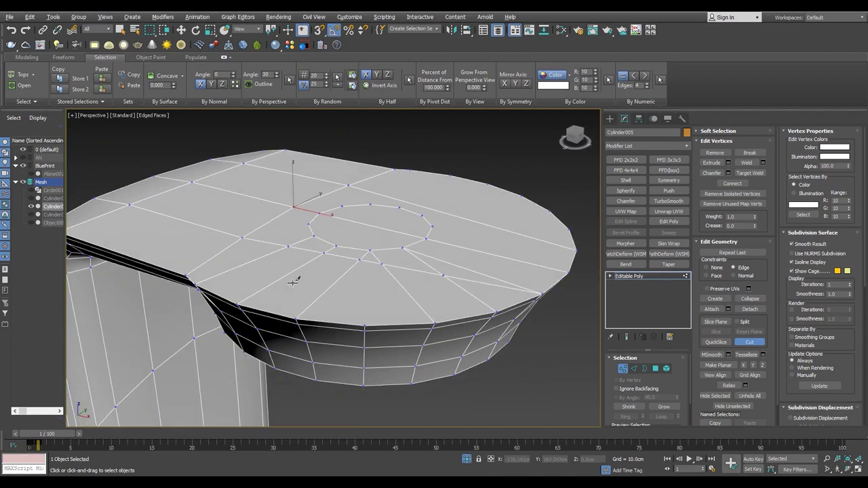
{"action": "left_click", "coordinate": [365, 325]}
{"action": "mouse_move", "coordinate": [367, 324]}
{"action": "middle_mouse_down", "text": "alt"}
{"action": "mouse_move", "coordinate": [382, 265]}
{"action": "mouse_move", "coordinate": [306, 262]}
{"action": "middle_mouse_up", "text": "alt"}
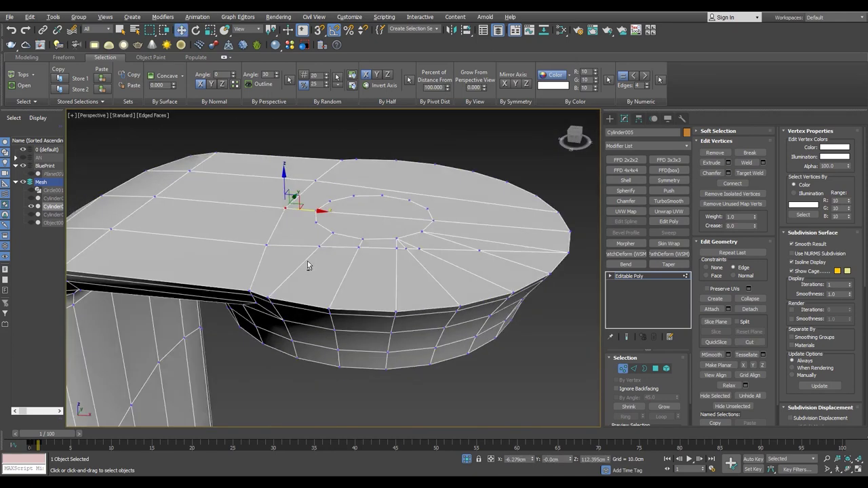
- Weld duplicate cap vertices at 0.001 cm (474 to 473) and return to object level
{"action": "key", "text": "2"}
{"action": "key", "text": "w"}
{"action": "scroll", "coordinate": [444, 240], "scroll_direction": "down", "scroll_amount": 3}
{"action": "middle_click_drag", "start_coordinate": [444, 240], "coordinate": [435, 270], "text": "alt"}
{"action": "scroll", "coordinate": [434, 270], "scroll_direction": "up", "scroll_amount": 2}
{"action": "scroll", "coordinate": [399, 248], "scroll_direction": "up", "scroll_amount": 2}
{"action": "key", "text": "1"}
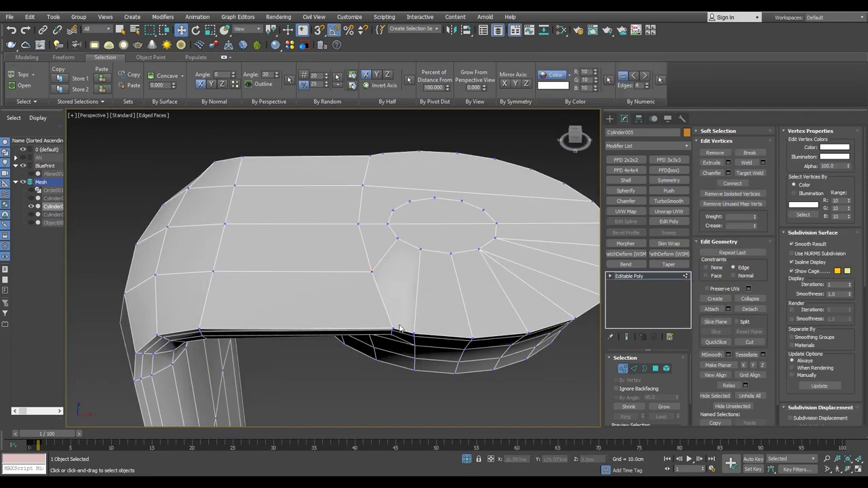
{"action": "left_click", "coordinate": [398, 328]}
{"action": "middle_click_drag", "start_coordinate": [400, 328], "coordinate": [403, 309], "text": "alt"}
{"action": "scroll", "coordinate": [457, 324], "scroll_direction": "down", "scroll_amount": 2}
{"action": "mouse_move", "coordinate": [456, 324]}
{"action": "middle_mouse_down", "text": "alt"}
{"action": "mouse_move", "coordinate": [407, 285]}
{"action": "mouse_move", "coordinate": [339, 310]}
{"action": "middle_mouse_up", "text": "alt"}
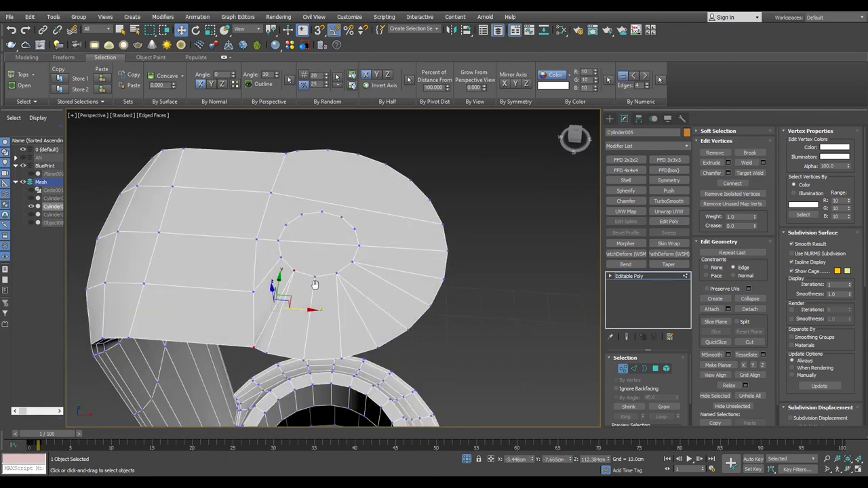
{"action": "scroll", "coordinate": [340, 310], "scroll_direction": "up", "scroll_amount": 5}
{"action": "scroll", "coordinate": [355, 291], "scroll_direction": "down", "scroll_amount": 2}
{"action": "key", "text": "alt+c"}
{"action": "scroll", "coordinate": [353, 282], "scroll_direction": "up", "scroll_amount": 2}
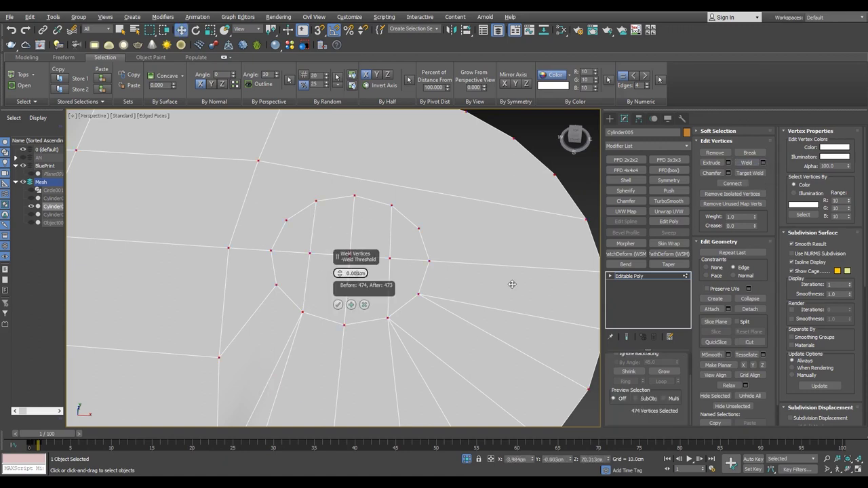
{"action": "left_click", "coordinate": [640, 276]}
{"action": "scroll", "coordinate": [243, 222], "scroll_direction": "down", "scroll_amount": 5}
- In vertex mode, select a vertex on the cap edge from a side perspective angle
{"action": "scroll", "coordinate": [244, 222], "scroll_direction": "up", "scroll_amount": 3}
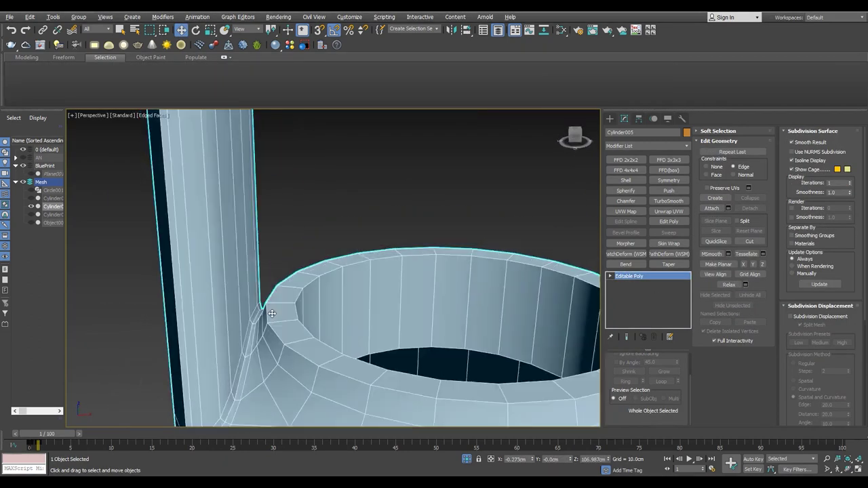
{"action": "scroll", "coordinate": [301, 283], "scroll_direction": "down", "scroll_amount": 2}
{"action": "scroll", "coordinate": [301, 283], "scroll_direction": "down", "scroll_amount": 2}
{"action": "scroll", "coordinate": [301, 283], "scroll_direction": "up", "scroll_amount": 5}
{"action": "key", "text": "alt+w"}
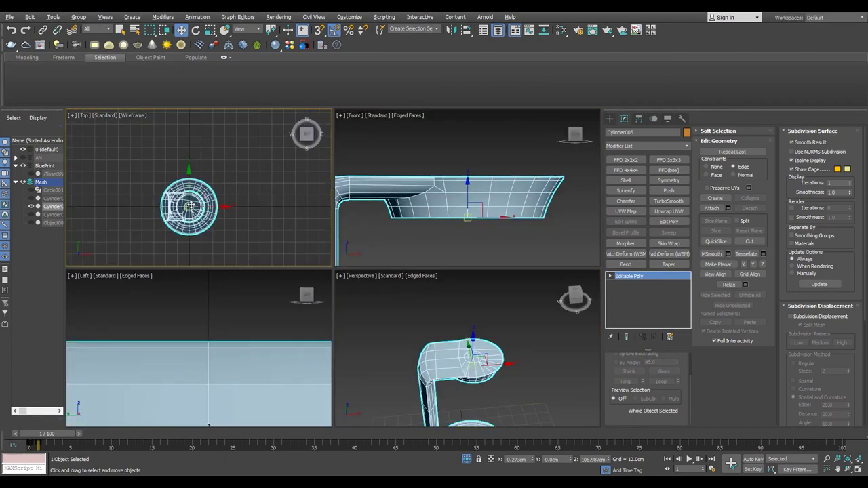
{"action": "key", "text": "alt+w"}
{"action": "scroll", "coordinate": [333, 334], "scroll_direction": "up", "scroll_amount": 2}
{"action": "key", "text": "1"}
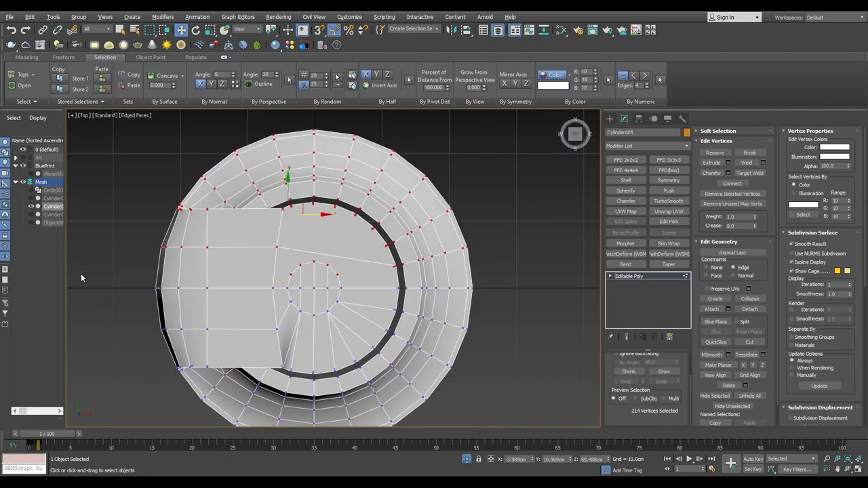
{"action": "left_click", "coordinate": [80, 277]}
{"action": "key", "text": "p"}
{"action": "middle_click_drag", "start_coordinate": [376, 179], "coordinate": [285, 219], "text": "alt"}
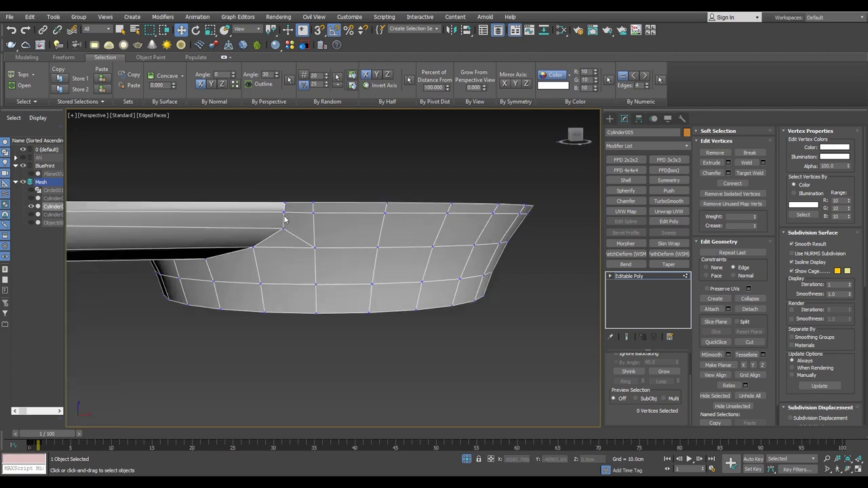
{"action": "left_click", "coordinate": [284, 219]}
- Check the selected cap vertex in wireframe and shaded views around the whole arm
{"action": "key", "text": "F3"}
{"action": "key", "text": "alt+w"}
{"action": "key", "text": "alt+w"}
{"action": "key", "text": "F3"}
{"action": "mouse_move", "coordinate": [377, 291]}
{"action": "middle_mouse_down", "text": "alt"}
{"action": "mouse_move", "coordinate": [242, 272]}
{"action": "mouse_move", "coordinate": [330, 226]}
{"action": "middle_mouse_up", "text": "alt"}
{"action": "scroll", "coordinate": [324, 245], "scroll_direction": "up", "scroll_amount": 3}
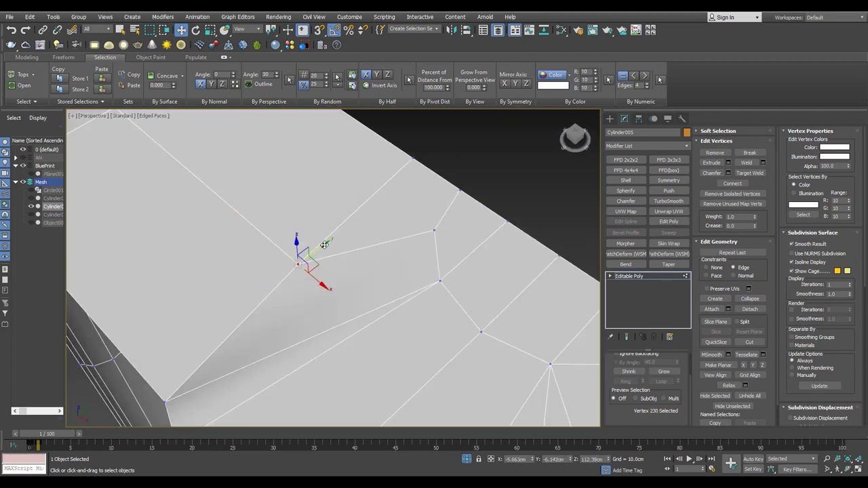
{"action": "scroll", "coordinate": [372, 189], "scroll_direction": "down", "scroll_amount": 5}
{"action": "middle_click_drag", "start_coordinate": [397, 227], "coordinate": [326, 258], "text": "alt"}
- Add a Symmetry modifier on Y with Weld Seam on, then select the cap's circular top face
{"action": "key", "text": "2"}
{"action": "left_click", "coordinate": [669, 181]}
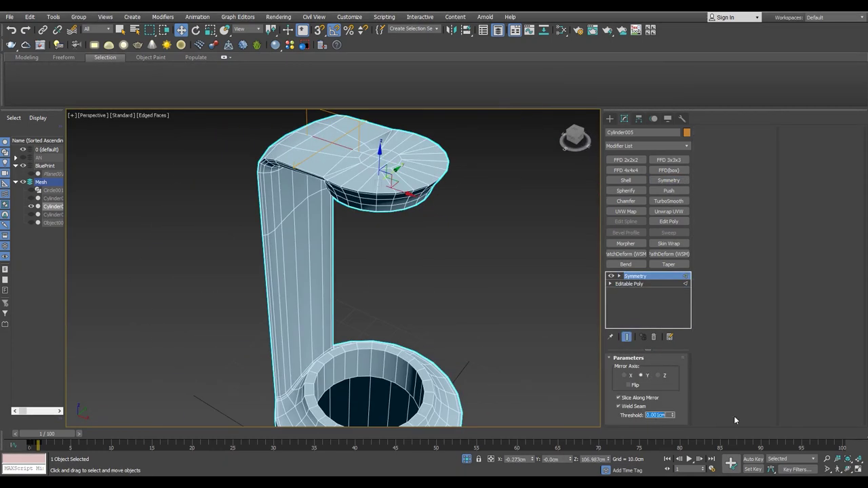
{"action": "key", "text": "4"}
{"action": "scroll", "coordinate": [387, 221], "scroll_direction": "up", "scroll_amount": 3}
{"action": "left_click", "coordinate": [373, 209]}
{"action": "key", "text": "alt+w"}
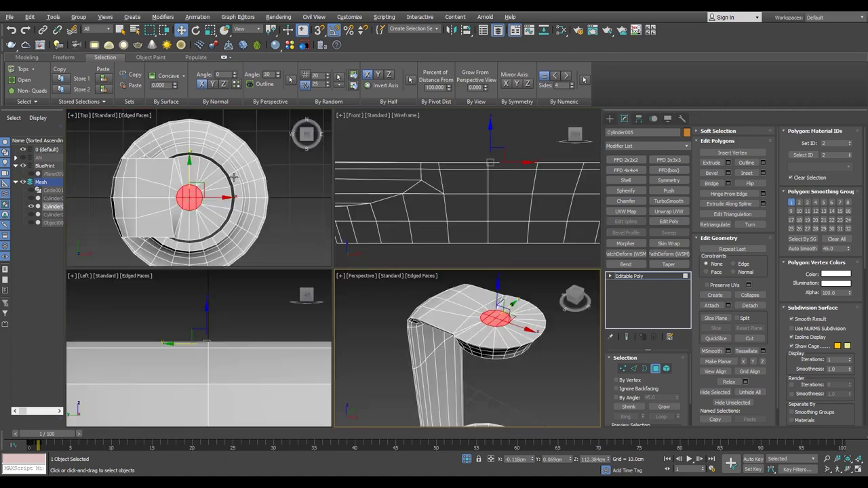
{"action": "key", "text": "t"}
{"action": "key", "text": "alt+w"}
{"action": "key", "text": "z"}
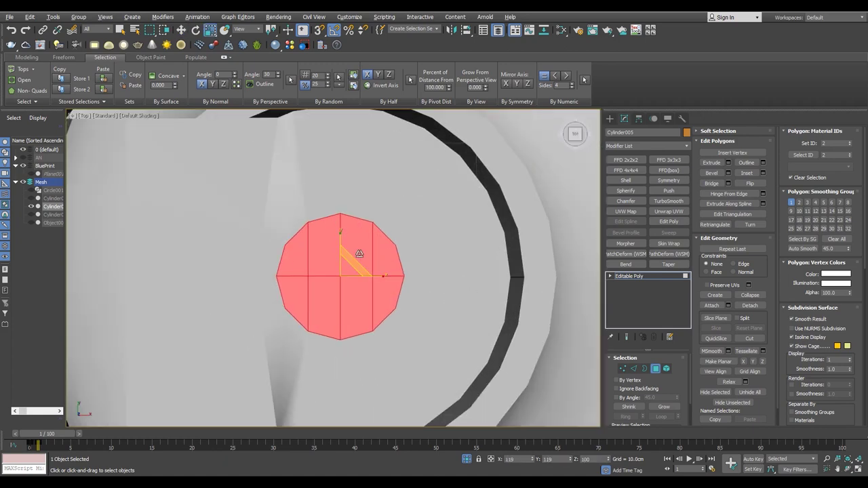
{"action": "scroll", "coordinate": [364, 250], "scroll_direction": "down", "scroll_amount": 3}
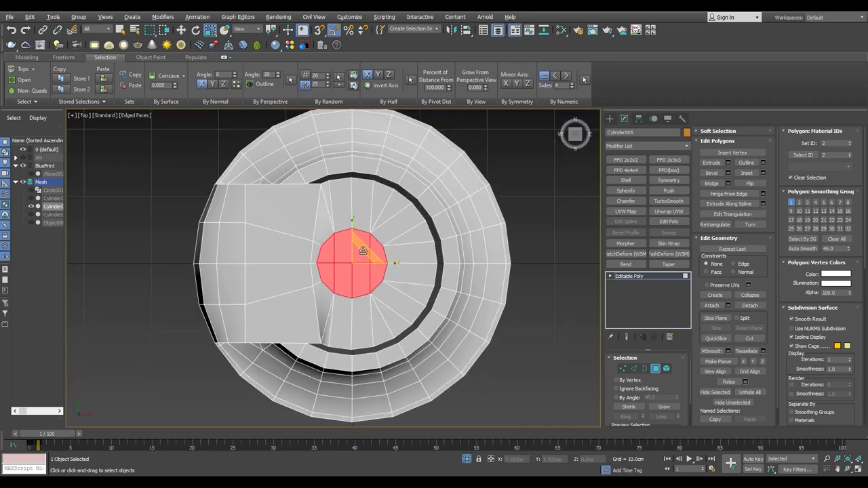
{"action": "key", "text": "f"}
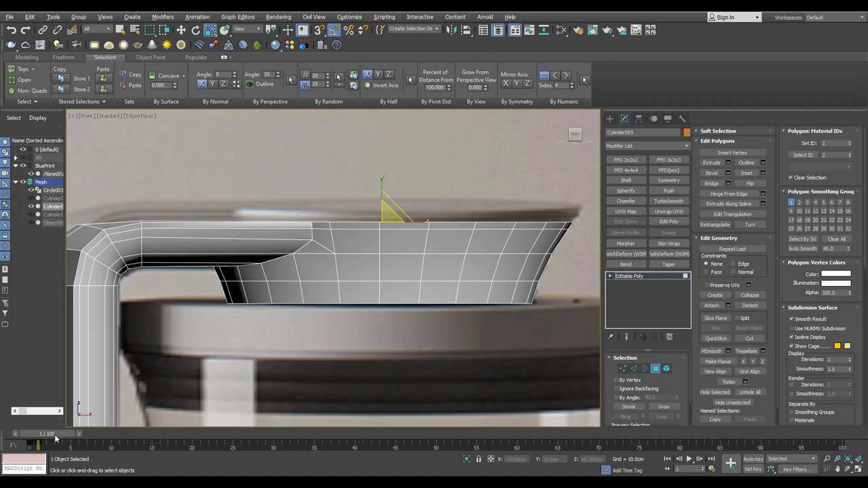
{"action": "key", "text": "alt+w"}
{"action": "key", "text": "alt+w"}
{"action": "scroll", "coordinate": [401, 237], "scroll_direction": "down", "scroll_amount": 2}
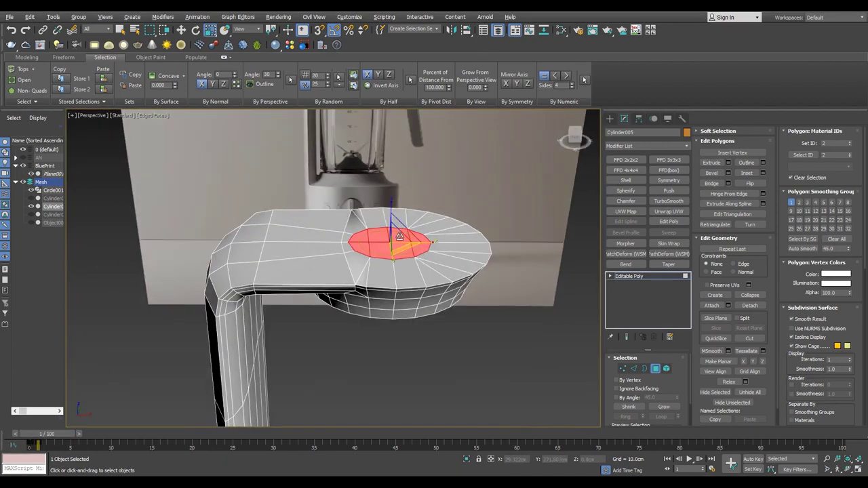
{"action": "left_click", "coordinate": [363, 237]}
{"action": "middle_click_drag", "start_coordinate": [362, 236], "coordinate": [188, 285], "text": "alt"}
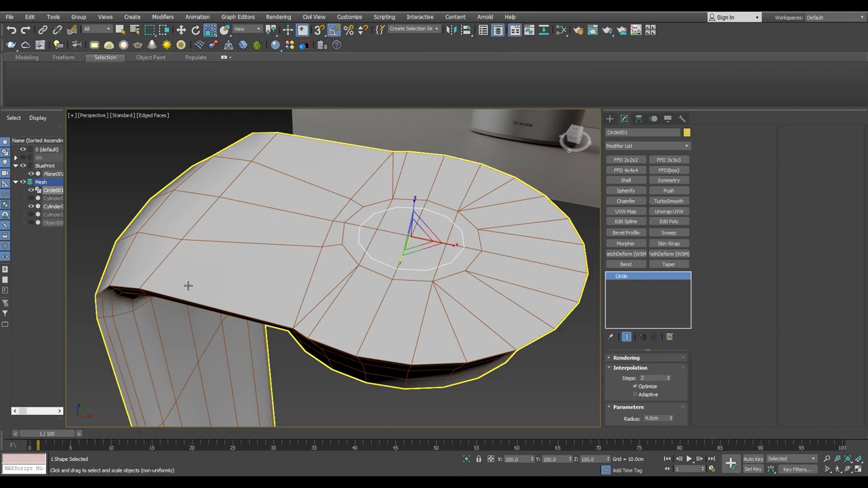
{"action": "left_click", "coordinate": [260, 232]}
{"action": "mouse_move", "coordinate": [261, 233]}
{"action": "middle_mouse_down", "text": "alt"}
{"action": "mouse_move", "coordinate": [405, 333]}
{"action": "mouse_move", "coordinate": [342, 314]}
{"action": "mouse_move", "coordinate": [329, 292]}
{"action": "middle_mouse_up", "text": "alt"}
{"action": "key", "text": "1"}
{"action": "scroll", "coordinate": [337, 322], "scroll_direction": "down", "scroll_amount": 5}
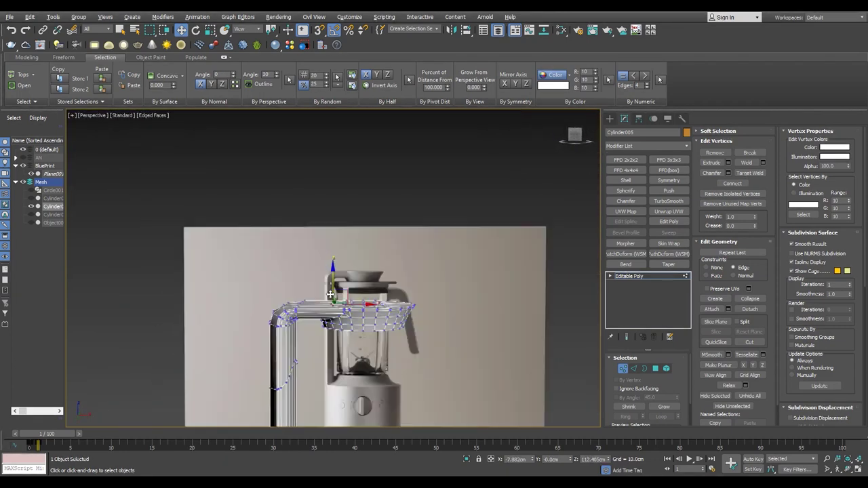
- Detach the ring's bottom face as a new object, Object002, and frame it
{"action": "key", "text": "alt+w"}
{"action": "key", "text": "alt+w"}
{"action": "left_click", "coordinate": [51, 437]}
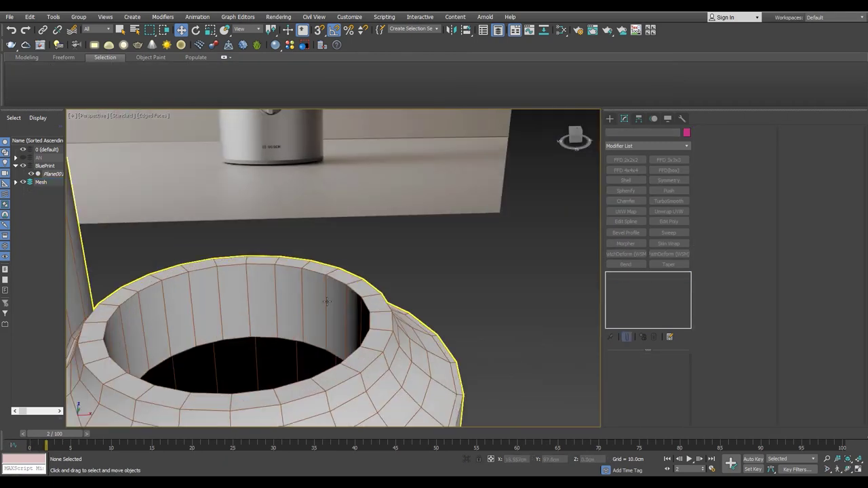
{"action": "left_click", "coordinate": [326, 302]}
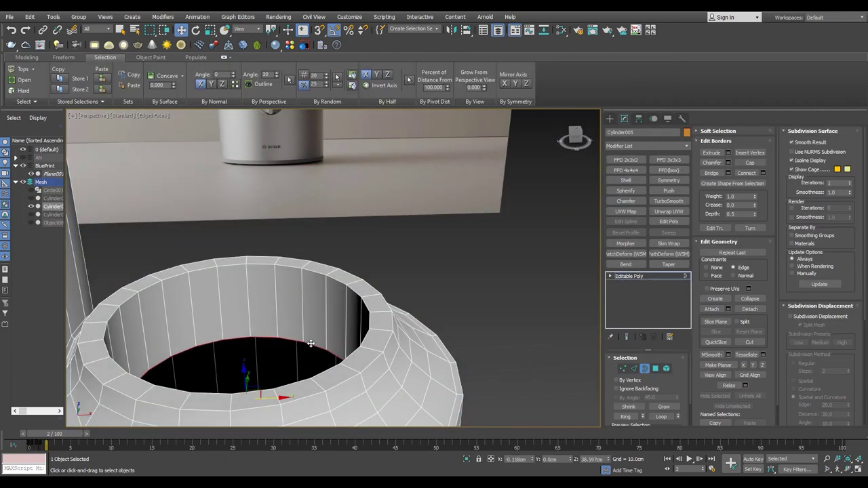
{"action": "left_click", "coordinate": [296, 353]}
{"action": "left_click", "coordinate": [463, 247]}
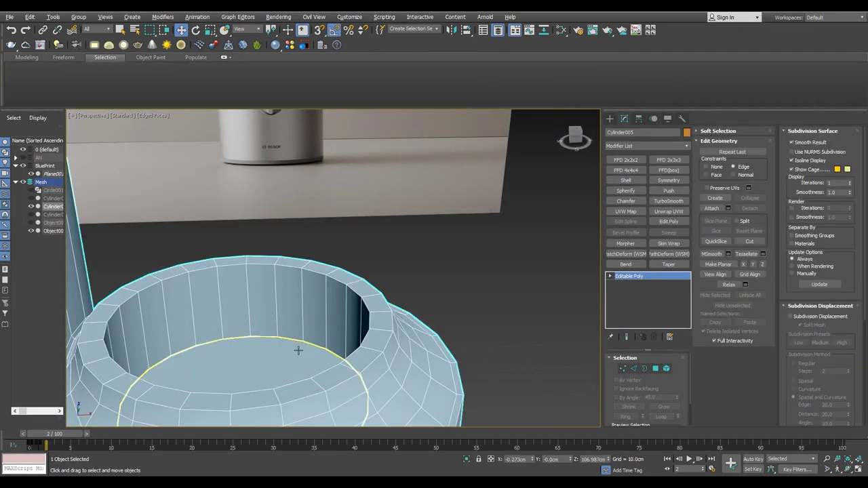
{"action": "left_click", "coordinate": [639, 118]}
{"action": "key", "text": "z"}
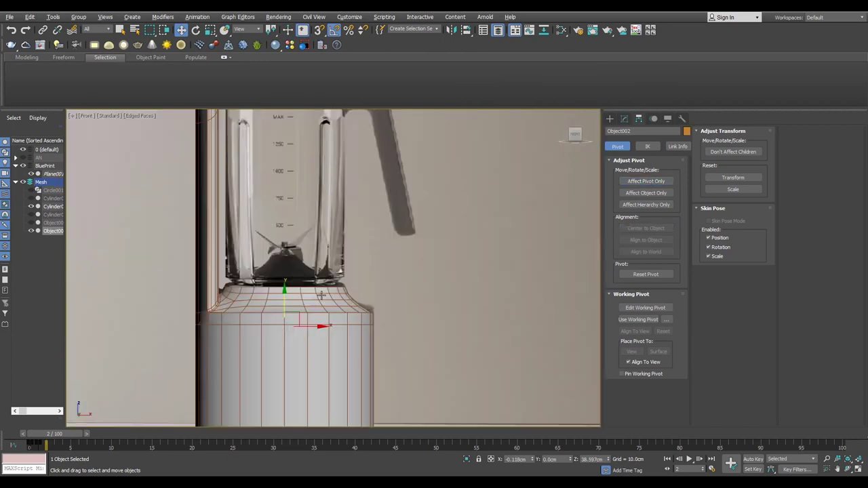
{"action": "scroll", "coordinate": [310, 261], "scroll_direction": "up", "scroll_amount": 5}
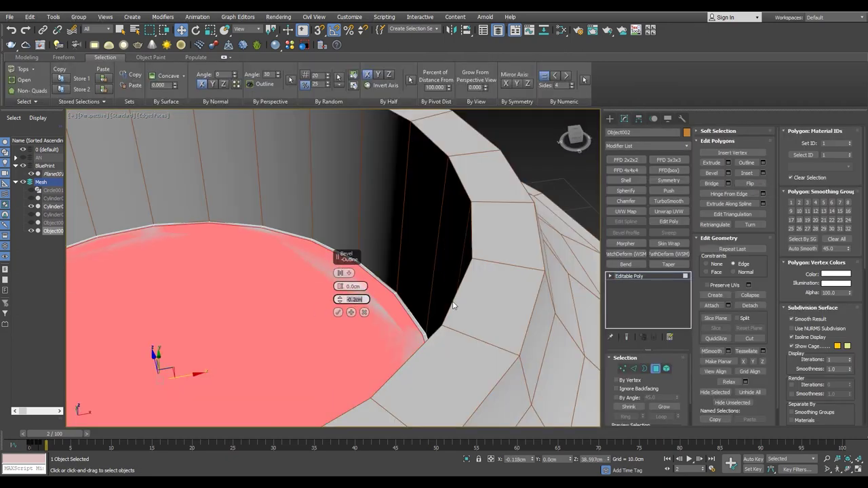
{"action": "key", "text": "ctrl+d"}
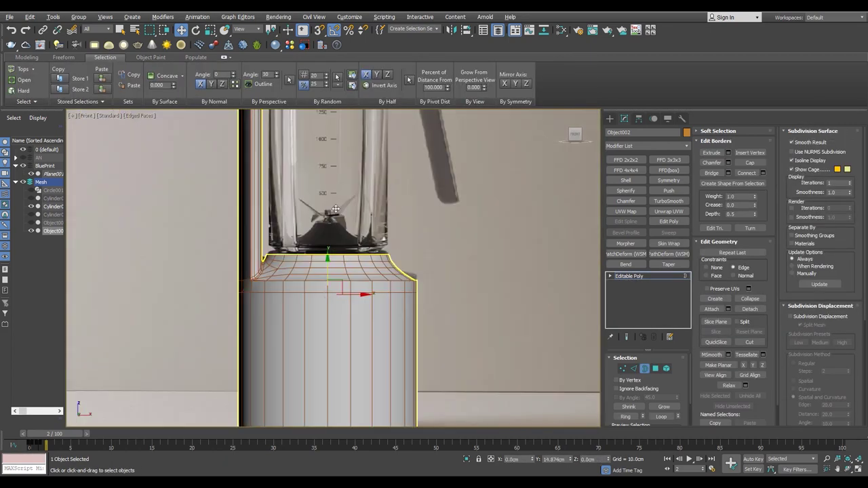
- Raise the jar wall's top edge loop from the base up to the top of the glass
{"action": "scroll", "coordinate": [337, 225], "scroll_direction": "up", "scroll_amount": 3}
{"action": "scroll", "coordinate": [319, 252], "scroll_direction": "up", "scroll_amount": 5}
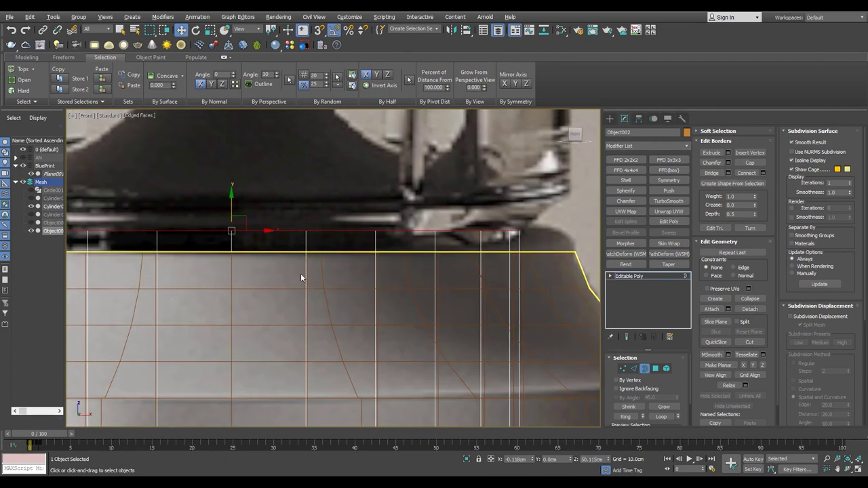
{"action": "middle_click_drag", "start_coordinate": [300, 274], "coordinate": [289, 247]}
{"action": "scroll", "coordinate": [340, 201], "scroll_direction": "down", "scroll_amount": 3}
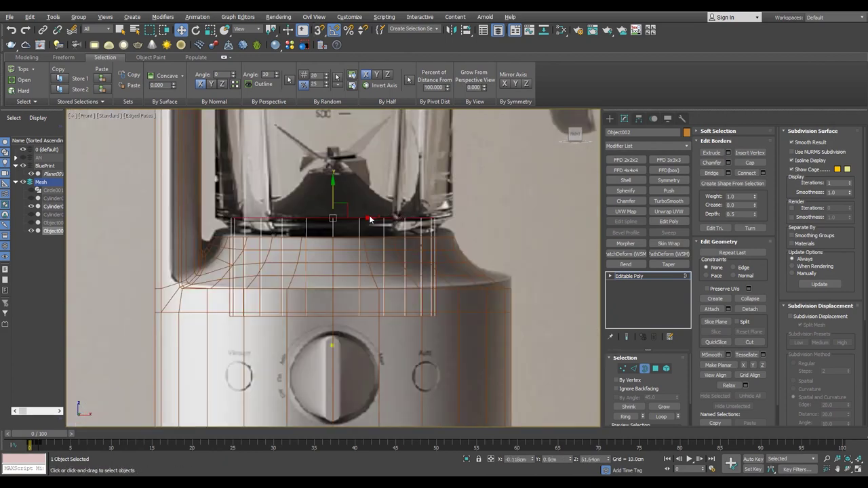
{"action": "key", "text": "2"}
{"action": "key", "text": "q"}
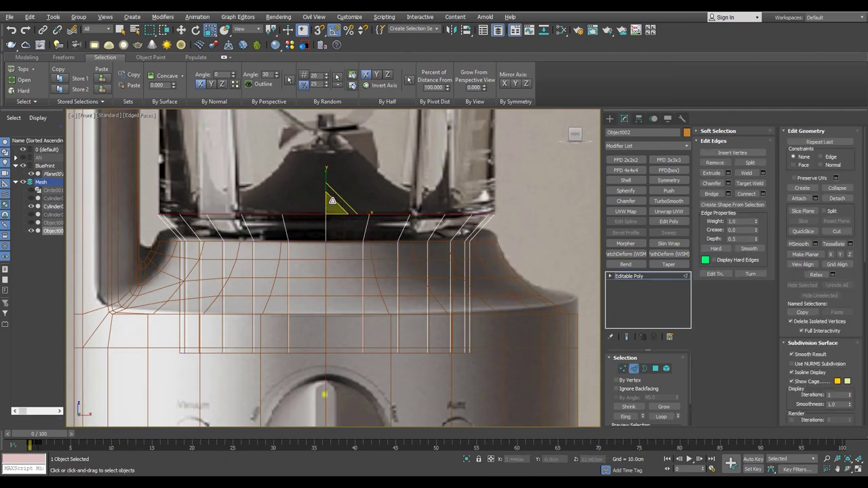
{"action": "key", "text": "w"}
{"action": "scroll", "coordinate": [333, 200], "scroll_direction": "down", "scroll_amount": 3}
{"action": "left_click_drag", "start_coordinate": [330, 291], "coordinate": [328, 143]}
{"action": "scroll", "coordinate": [328, 206], "scroll_direction": "up", "scroll_amount": 3}
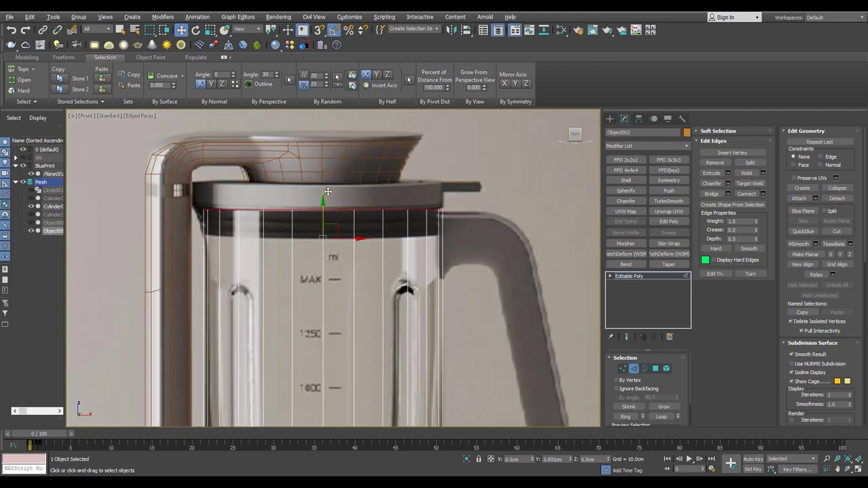
{"action": "scroll", "coordinate": [198, 235], "scroll_direction": "up", "scroll_amount": 2}
{"action": "left_click", "coordinate": [200, 235]}
{"action": "scroll", "coordinate": [200, 235], "scroll_direction": "down", "scroll_amount": 2}
{"action": "key", "text": "w"}
- Add an FFD 2x2x2 lattice to the jar body, then undo it
{"action": "left_click", "coordinate": [626, 159]}
{"action": "scroll", "coordinate": [217, 193], "scroll_direction": "up", "scroll_amount": 2}
{"action": "scroll", "coordinate": [224, 204], "scroll_direction": "up", "scroll_amount": 2}
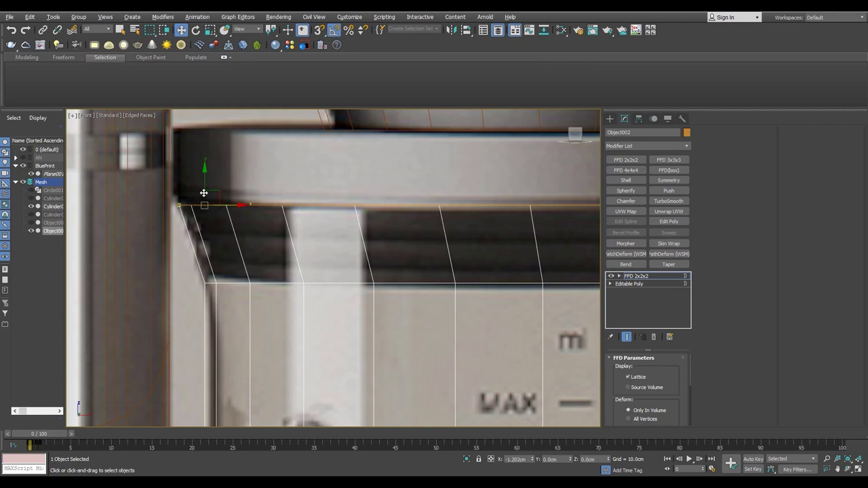
{"action": "scroll", "coordinate": [204, 193], "scroll_direction": "down", "scroll_amount": 4}
{"action": "scroll", "coordinate": [370, 217], "scroll_direction": "up", "scroll_amount": 3}
{"action": "scroll", "coordinate": [397, 314], "scroll_direction": "down", "scroll_amount": 4}
{"action": "key", "text": "alt+w"}
{"action": "key", "text": "alt+w"}
{"action": "key", "text": "alt+w"}
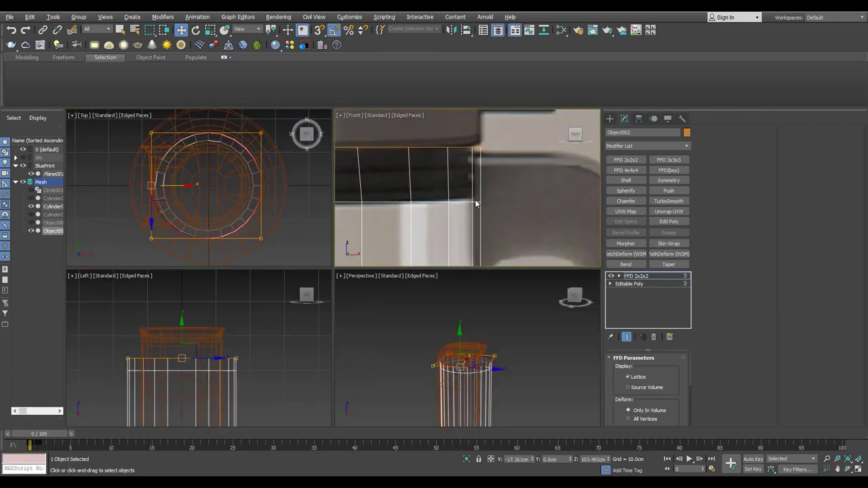
{"action": "scroll", "coordinate": [420, 204], "scroll_direction": "down", "scroll_amount": 3}
{"action": "key", "text": "alt+w"}
{"action": "key", "text": "ctrl+z"}
{"action": "scroll", "coordinate": [191, 256], "scroll_direction": "up", "scroll_amount": 5}
{"action": "scroll", "coordinate": [163, 237], "scroll_direction": "down", "scroll_amount": 2}
{"action": "scroll", "coordinate": [163, 237], "scroll_direction": "down", "scroll_amount": 4}
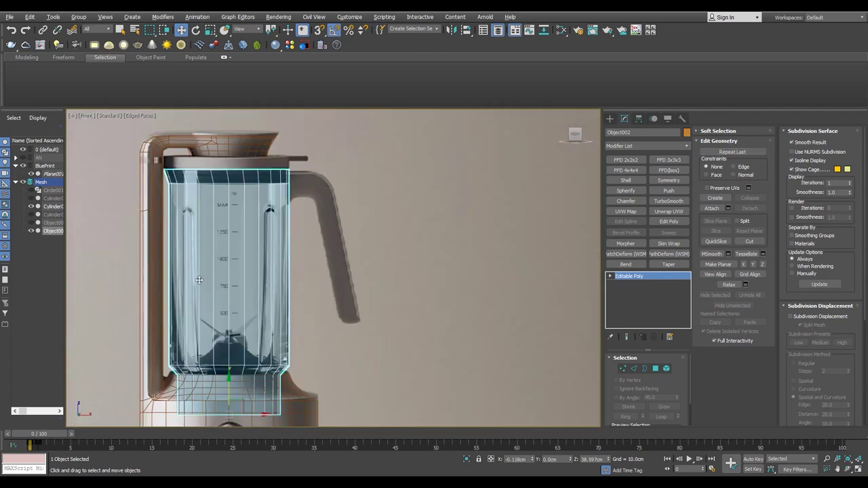
{"action": "scroll", "coordinate": [307, 266], "scroll_direction": "up", "scroll_amount": 8}
- Select two adjacent front columns of faces on the jar wall at polygon level
{"action": "key", "text": "2"}
{"action": "left_click", "coordinate": [307, 267]}
{"action": "scroll", "coordinate": [300, 299], "scroll_direction": "down", "scroll_amount": 5}
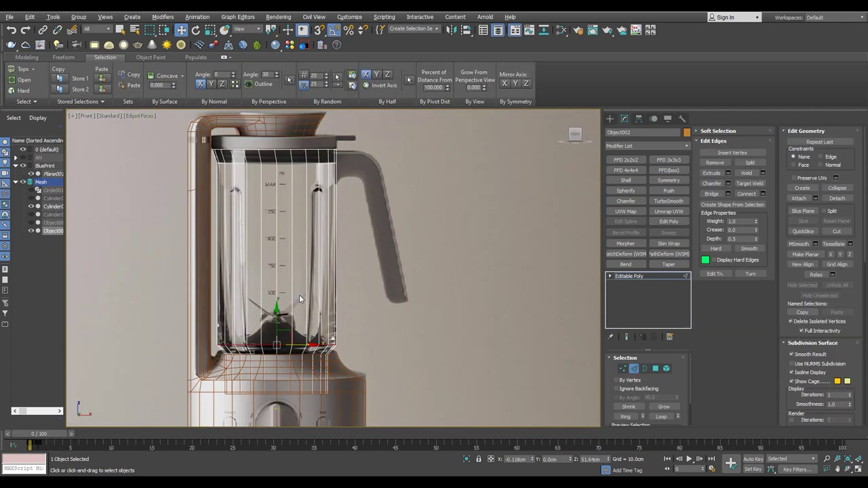
{"action": "scroll", "coordinate": [277, 209], "scroll_direction": "up", "scroll_amount": 1}
{"action": "scroll", "coordinate": [276, 209], "scroll_direction": "up", "scroll_amount": 2}
{"action": "right_click", "coordinate": [281, 174]}
{"action": "key", "text": "5"}
{"action": "scroll", "coordinate": [281, 178], "scroll_direction": "down", "scroll_amount": 3}
{"action": "scroll", "coordinate": [281, 178], "scroll_direction": "up", "scroll_amount": 3}
{"action": "left_click", "coordinate": [459, 252]}
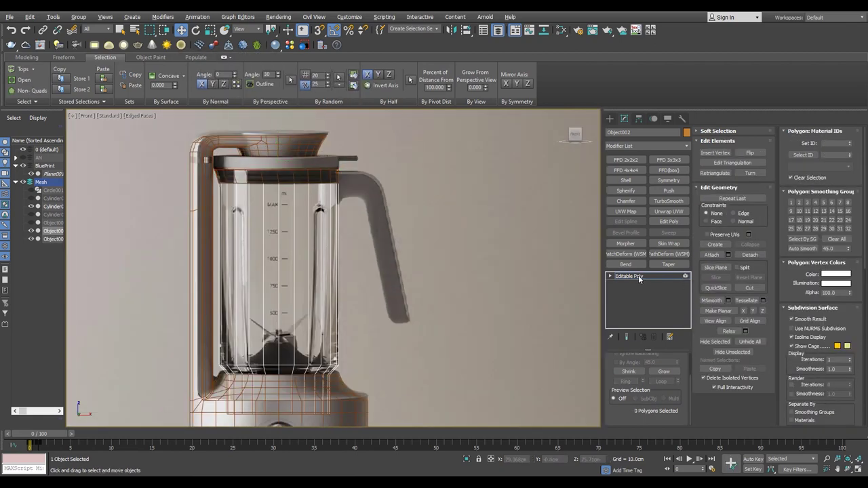
{"action": "key", "text": "4"}
{"action": "scroll", "coordinate": [303, 214], "scroll_direction": "up", "scroll_amount": 2}
{"action": "left_click", "coordinate": [285, 213]}
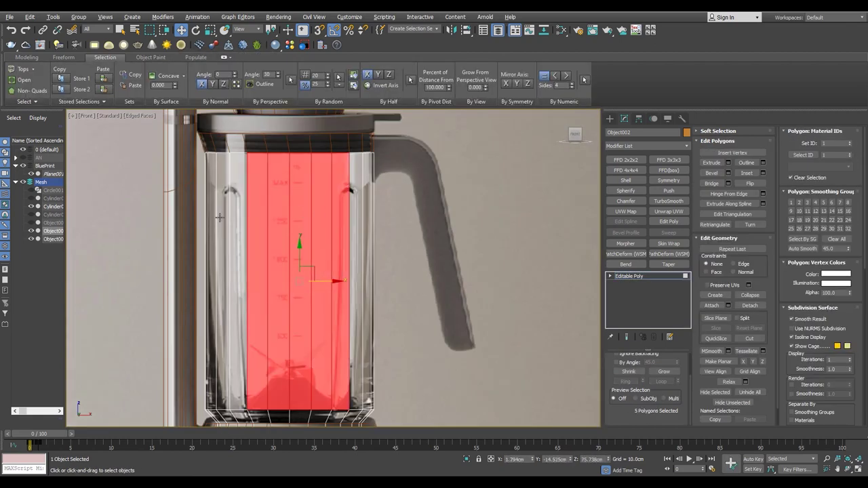
{"action": "left_click", "coordinate": [237, 223], "text": "ctrl"}
{"action": "scroll", "coordinate": [237, 224], "scroll_direction": "down", "scroll_amount": 3}
{"action": "scroll", "coordinate": [253, 230], "scroll_direction": "up", "scroll_amount": 3}
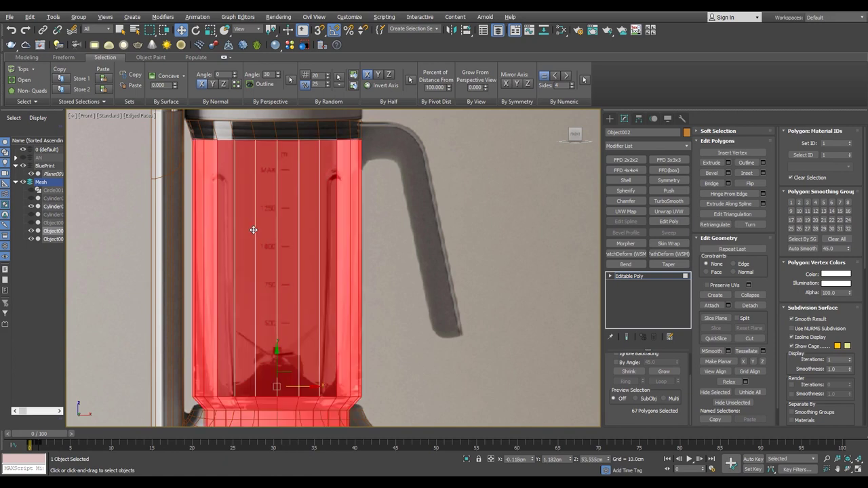
- Replace that selection with a single jar-wall face and inspect it in perspective
{"action": "key", "text": "ctrl+d"}
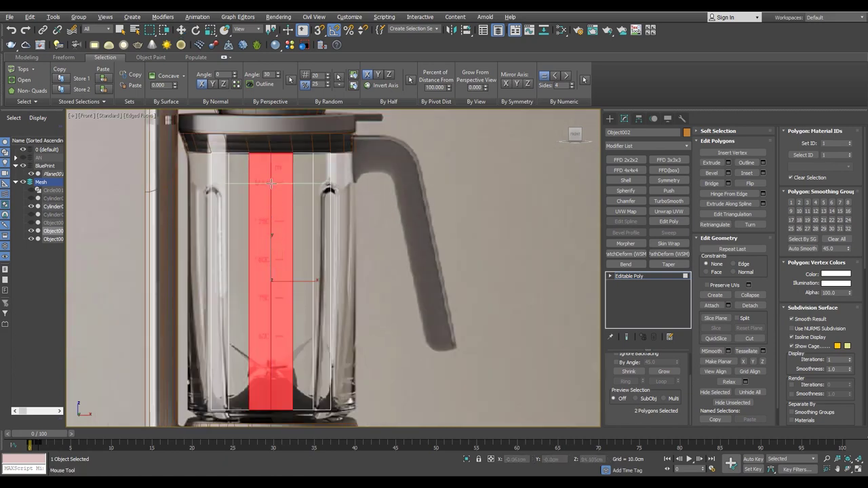
{"action": "key", "text": "w"}
{"action": "scroll", "coordinate": [271, 183], "scroll_direction": "down", "scroll_amount": 1}
{"action": "scroll", "coordinate": [264, 204], "scroll_direction": "up", "scroll_amount": 2}
{"action": "scroll", "coordinate": [264, 349], "scroll_direction": "down", "scroll_amount": 1}
{"action": "scroll", "coordinate": [257, 312], "scroll_direction": "up", "scroll_amount": 1}
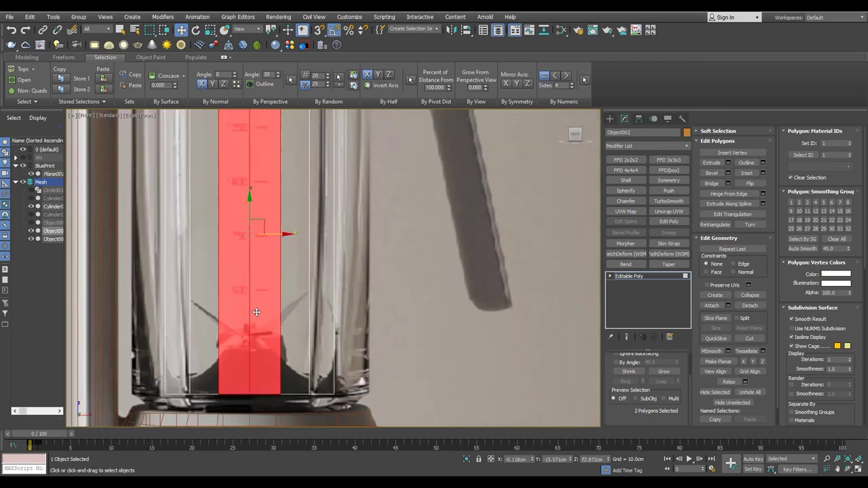
{"action": "scroll", "coordinate": [257, 312], "scroll_direction": "down", "scroll_amount": 2}
{"action": "left_click", "coordinate": [256, 309]}
{"action": "key", "text": "p"}
{"action": "scroll", "coordinate": [241, 301], "scroll_direction": "down", "scroll_amount": 2}
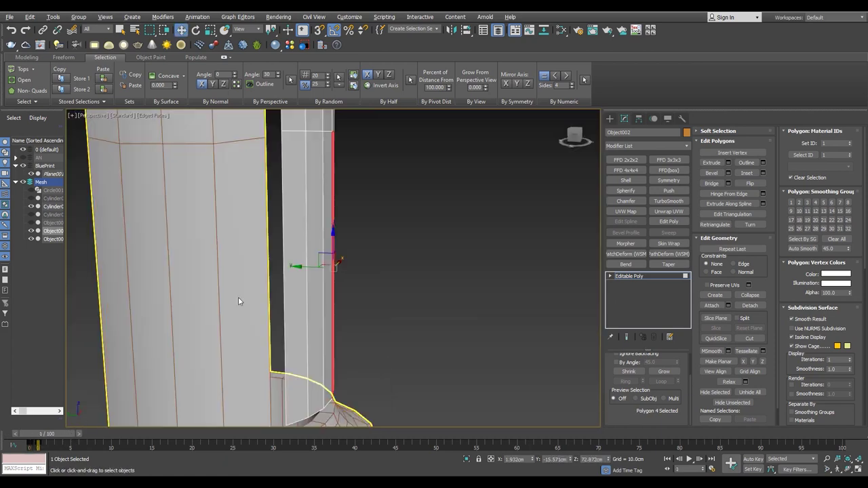
{"action": "scroll", "coordinate": [294, 221], "scroll_direction": "down", "scroll_amount": 1}
{"action": "middle_click_drag", "start_coordinate": [291, 221], "coordinate": [284, 223], "text": "alt"}
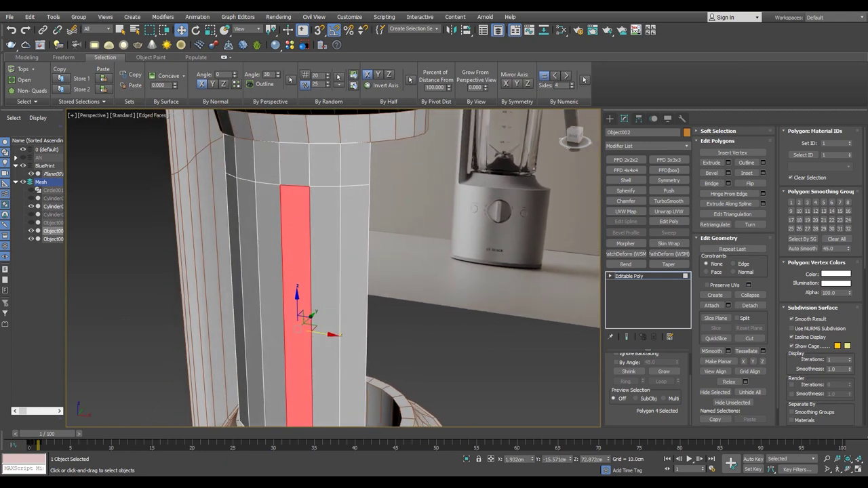
{"action": "scroll", "coordinate": [307, 318], "scroll_direction": "down", "scroll_amount": 3}
{"action": "scroll", "coordinate": [307, 299], "scroll_direction": "up", "scroll_amount": 3}
- Detach the selected jar-wall polygons as a new object, checking them in front wireframe view
{"action": "key", "text": "4"}
{"action": "middle_click_drag", "start_coordinate": [306, 285], "coordinate": [306, 273], "text": "alt"}
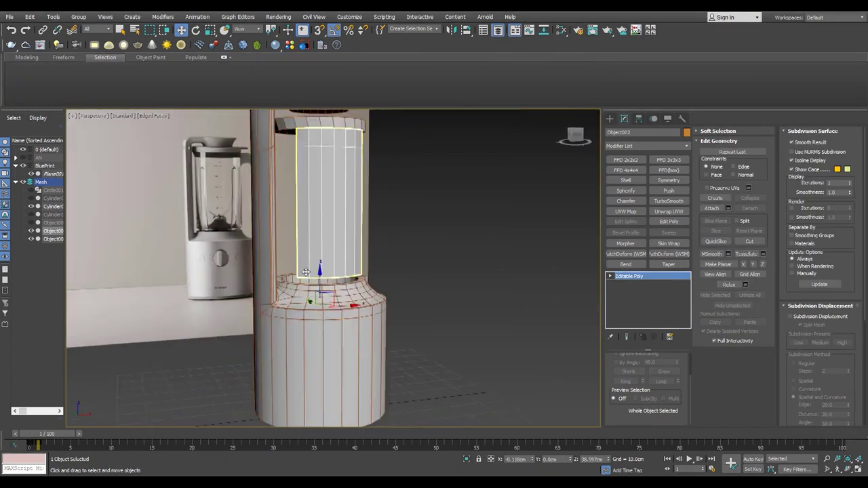
{"action": "scroll", "coordinate": [306, 272], "scroll_direction": "down", "scroll_amount": 1}
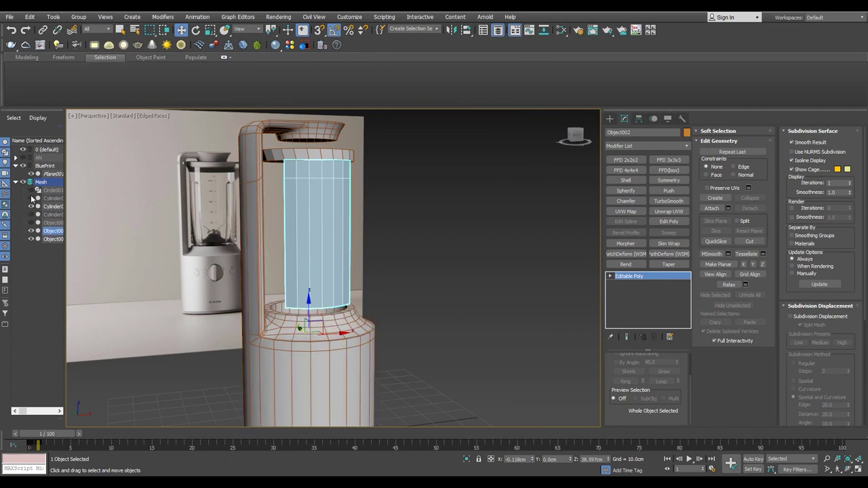
{"action": "middle_click_drag", "start_coordinate": [267, 288], "coordinate": [299, 290], "text": "alt"}
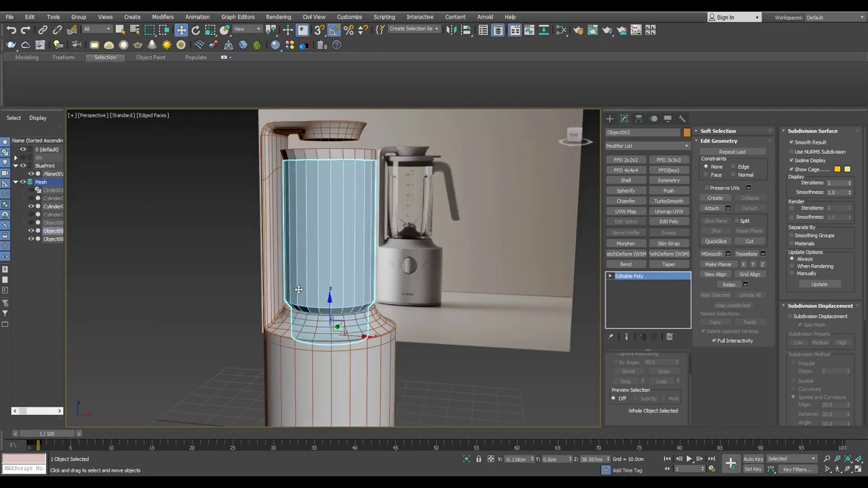
{"action": "key", "text": "4"}
{"action": "scroll", "coordinate": [299, 289], "scroll_direction": "up", "scroll_amount": 2}
{"action": "key", "text": "f"}
{"action": "scroll", "coordinate": [339, 280], "scroll_direction": "down", "scroll_amount": 1}
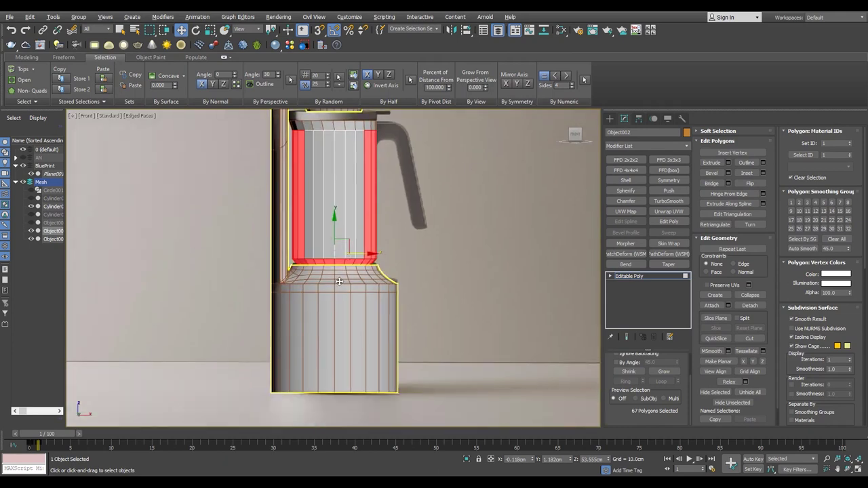
{"action": "key", "text": "F3"}
{"action": "scroll", "coordinate": [339, 281], "scroll_direction": "up", "scroll_amount": 2}
{"action": "scroll", "coordinate": [354, 299], "scroll_direction": "up", "scroll_amount": 1}
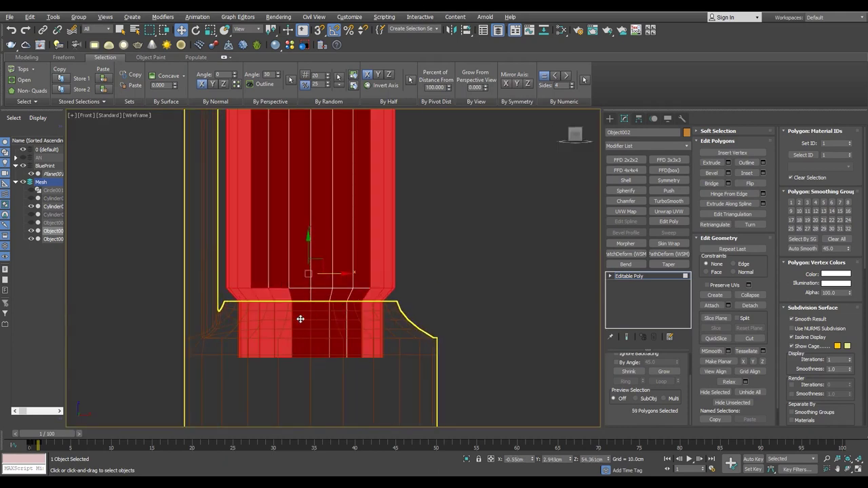
{"action": "key", "text": "alt+d"}
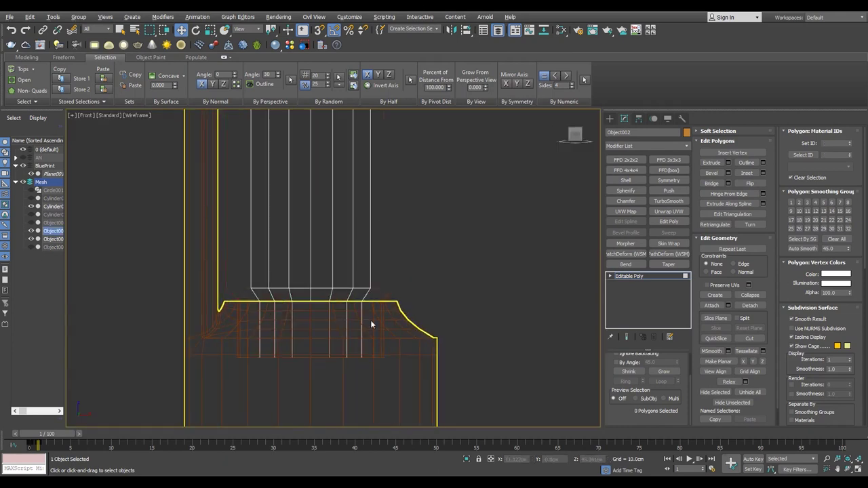
{"action": "key", "text": "F3"}
{"action": "mouse_move", "coordinate": [336, 232]}
{"action": "middle_mouse_down"}
{"action": "mouse_move", "coordinate": [344, 263]}
{"action": "mouse_move", "coordinate": [330, 344]}
{"action": "middle_mouse_up"}
- Select the rib's bottom edge loop and start a Chamfer on it
{"action": "key", "text": "F3"}
{"action": "key", "text": "F3"}
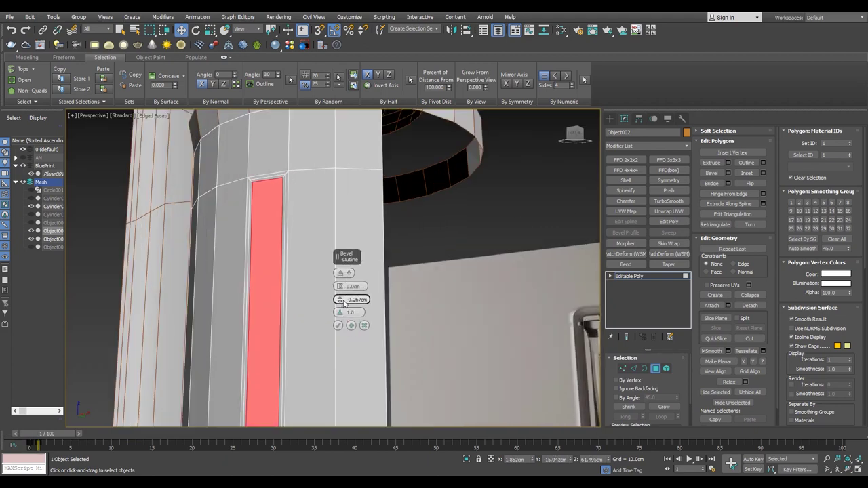
{"action": "scroll", "coordinate": [274, 261], "scroll_direction": "down", "scroll_amount": 5}
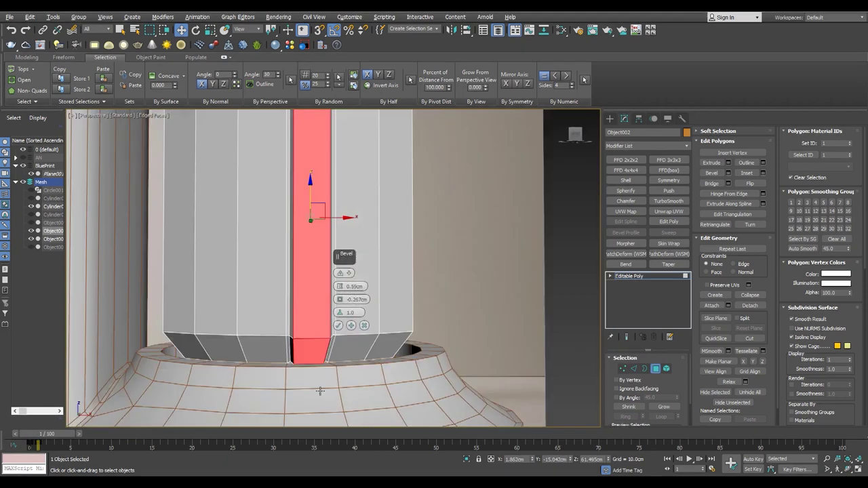
{"action": "scroll", "coordinate": [275, 343], "scroll_direction": "up", "scroll_amount": 5}
{"action": "key", "text": "2"}
{"action": "key", "text": "F3"}
{"action": "key", "text": "F3"}
{"action": "middle_click_drag", "start_coordinate": [273, 353], "coordinate": [272, 315], "text": "alt"}
{"action": "double_click", "coordinate": [272, 315]}
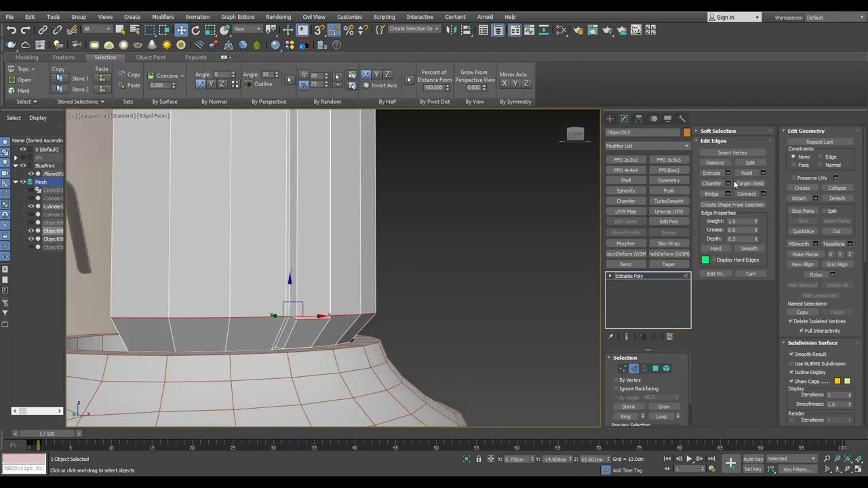
{"action": "left_click", "coordinate": [728, 183]}
{"action": "scroll", "coordinate": [318, 295], "scroll_direction": "up", "scroll_amount": 3}
{"action": "scroll", "coordinate": [318, 295], "scroll_direction": "up", "scroll_amount": 2}
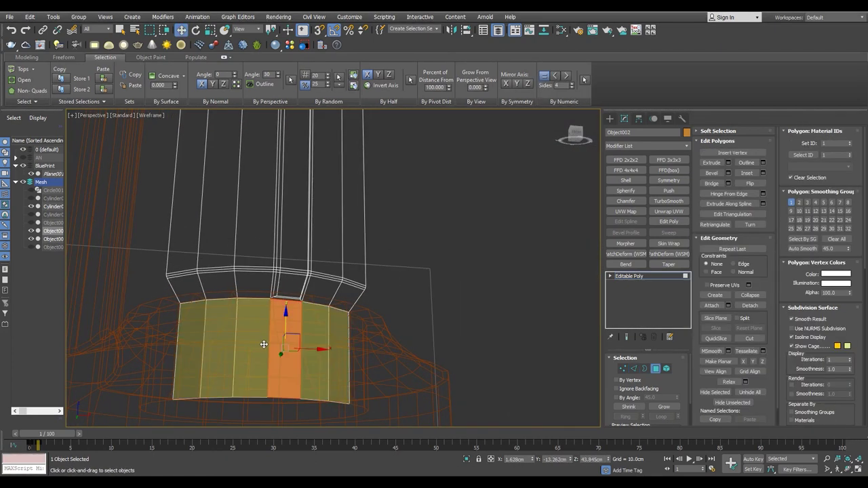
- Set the chamfer width on the bottom edge loop and inspect the rounded lower corner
{"action": "key", "text": "2"}
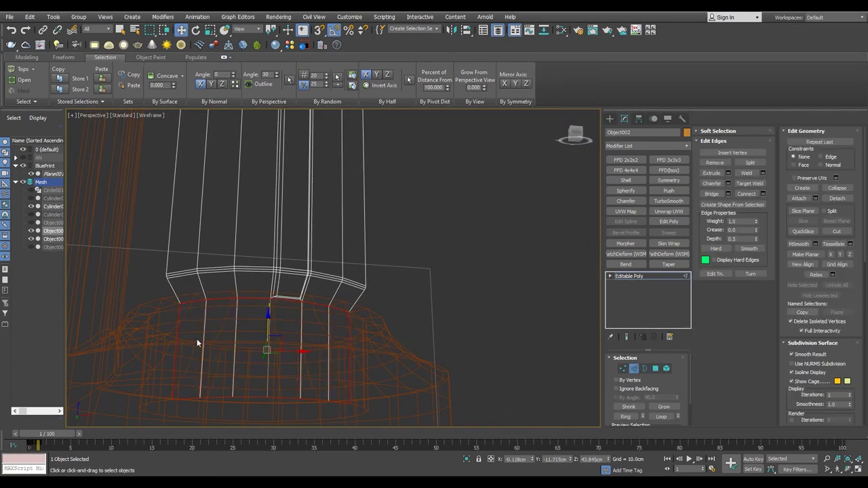
{"action": "scroll", "coordinate": [282, 335], "scroll_direction": "up", "scroll_amount": 3}
{"action": "scroll", "coordinate": [282, 336], "scroll_direction": "up", "scroll_amount": 3}
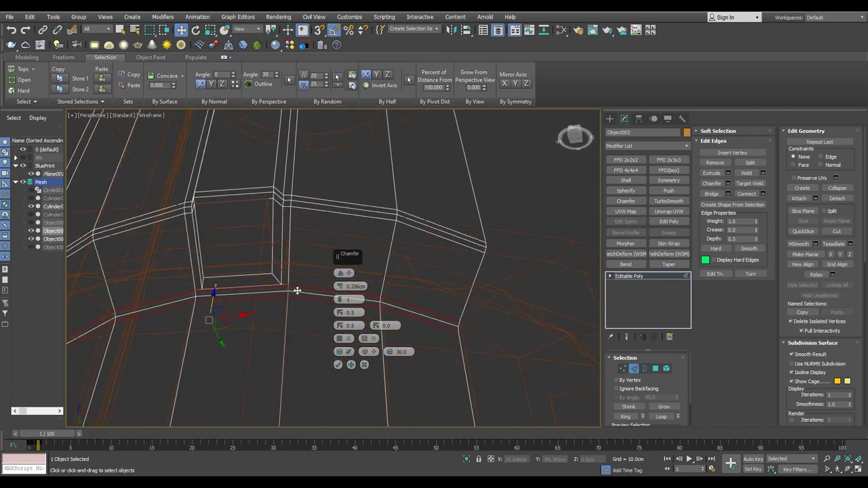
{"action": "scroll", "coordinate": [282, 335], "scroll_direction": "up", "scroll_amount": 2}
{"action": "left_click_drag", "start_coordinate": [340, 285], "coordinate": [342, 298]}
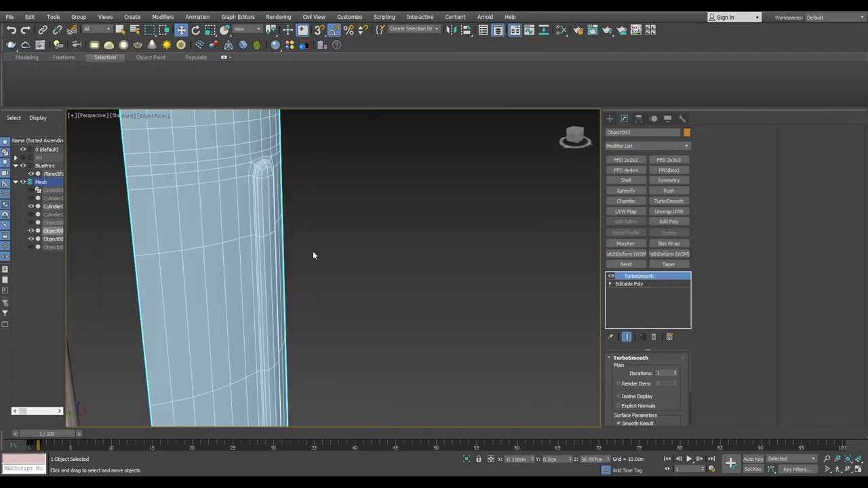
{"action": "middle_click_drag", "start_coordinate": [261, 215], "coordinate": [285, 176]}
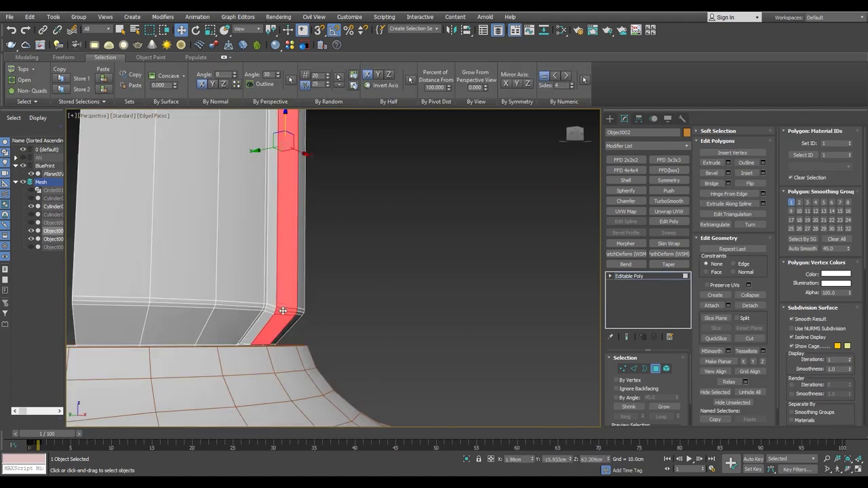
{"action": "middle_click_drag", "start_coordinate": [325, 231], "coordinate": [308, 207], "text": "alt"}
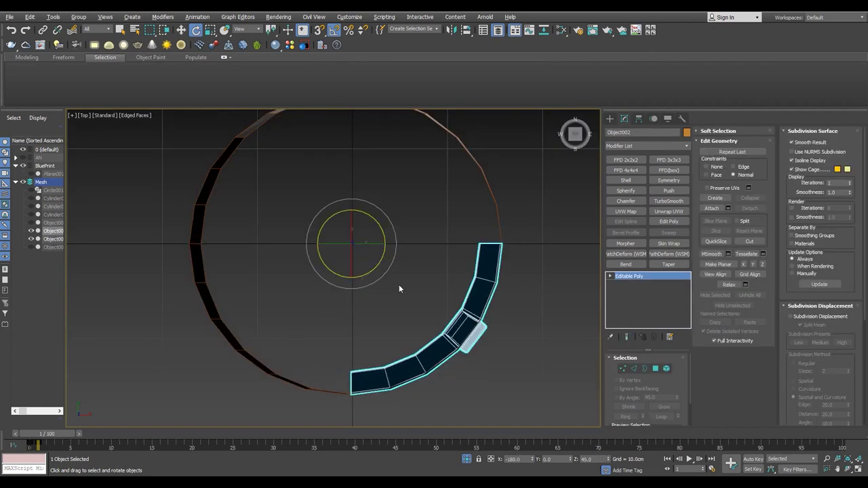
- Make rotated copies of the ribbed wall segment around the jar centre via Clone Options
{"action": "left_click_drag", "start_coordinate": [359, 276], "coordinate": [326, 283], "text": "shift"}
{"action": "left_click", "coordinate": [456, 268]}
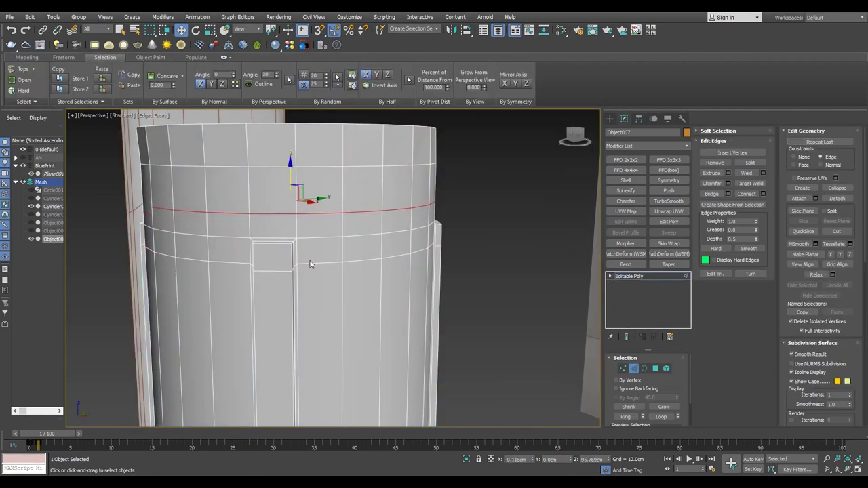
{"action": "left_click", "coordinate": [627, 276]}
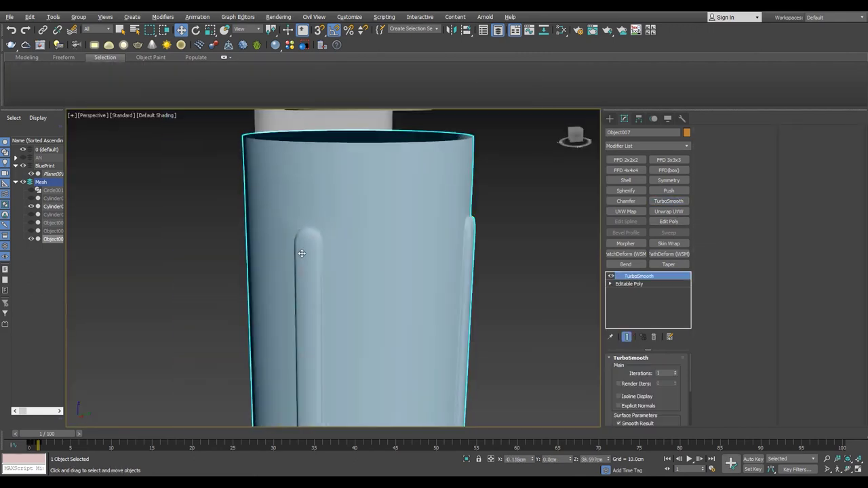
- Select edge loops near the jar's bottom corner and rim, chamfer the upper one 0.144 cm, and preview TurboSmooth
{"action": "double_click", "coordinate": [287, 226]}
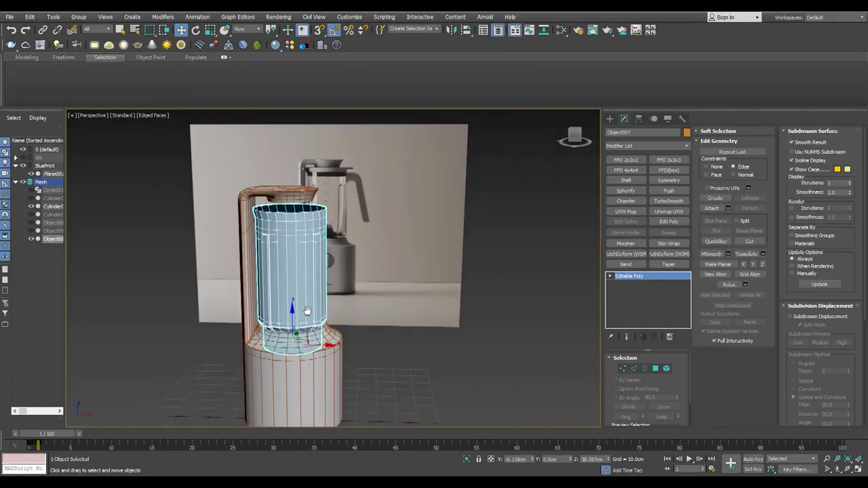
{"action": "key", "text": "f"}
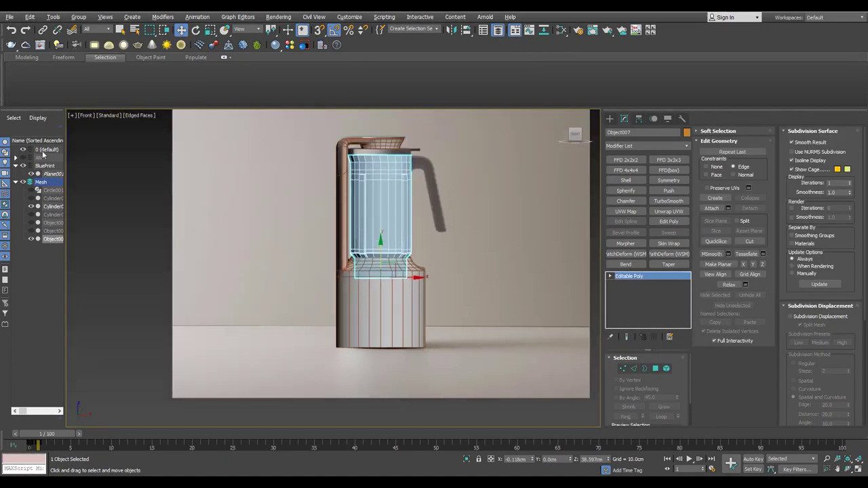
{"action": "scroll", "coordinate": [464, 266], "scroll_direction": "up", "scroll_amount": 6}
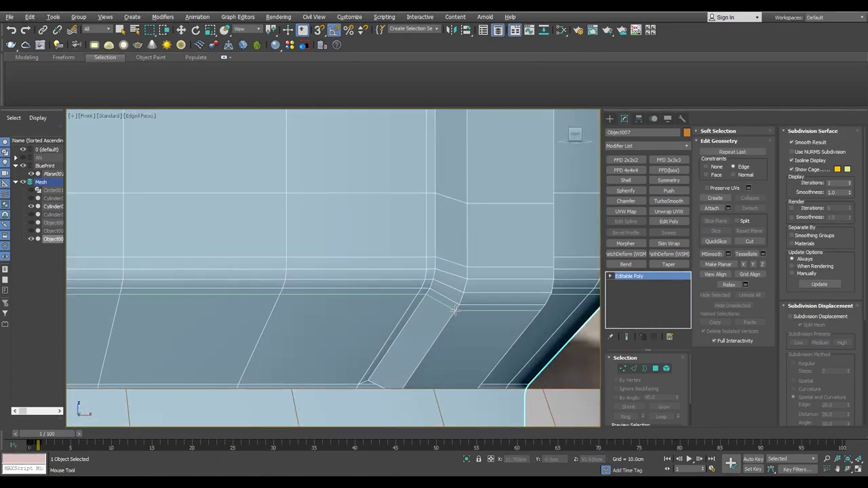
{"action": "key", "text": "2"}
{"action": "double_click", "coordinate": [454, 310]}
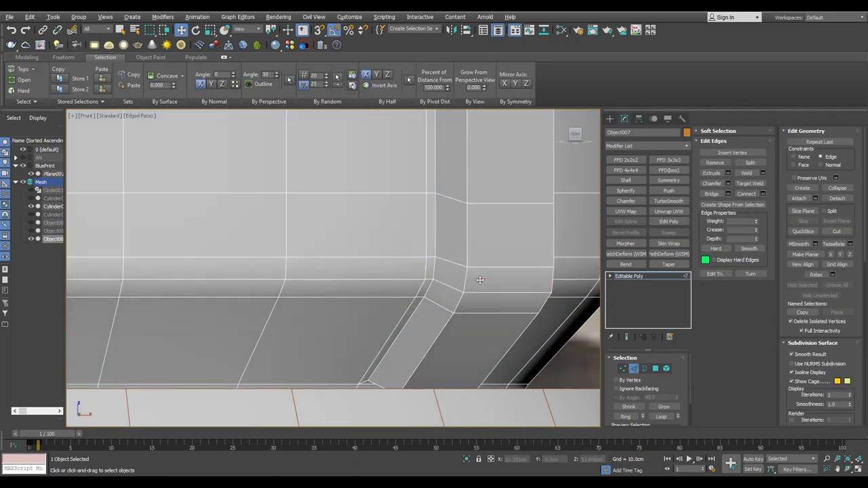
{"action": "scroll", "coordinate": [480, 279], "scroll_direction": "down", "scroll_amount": 2}
{"action": "key", "text": "2"}
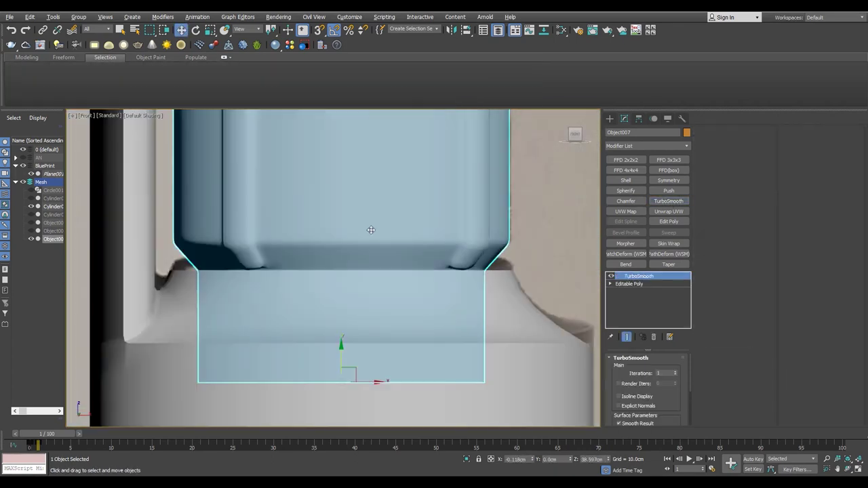
{"action": "scroll", "coordinate": [334, 151], "scroll_direction": "up", "scroll_amount": 5}
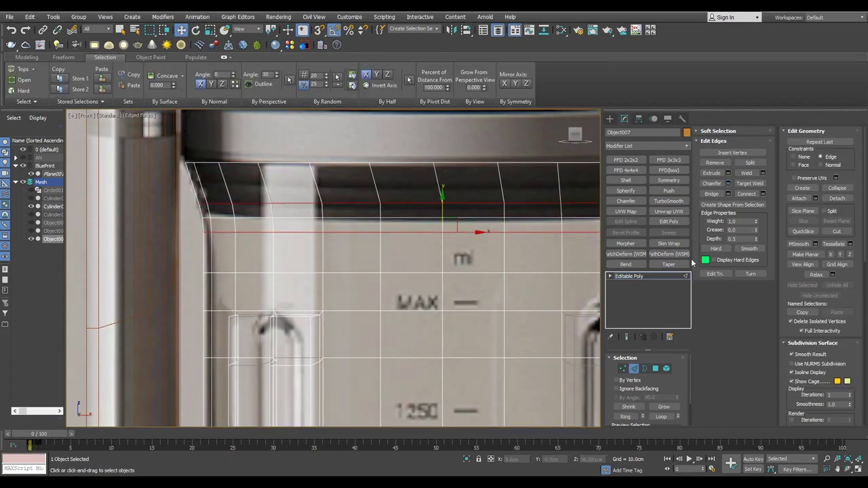
{"action": "left_click", "coordinate": [669, 200]}
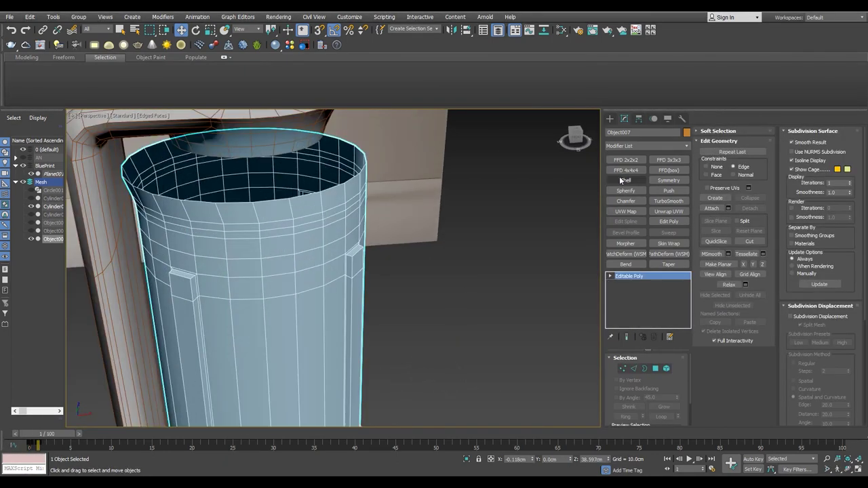
- Shell the jar body inward 0.5 cm and hide the old jar object
{"action": "left_click", "coordinate": [622, 181]}
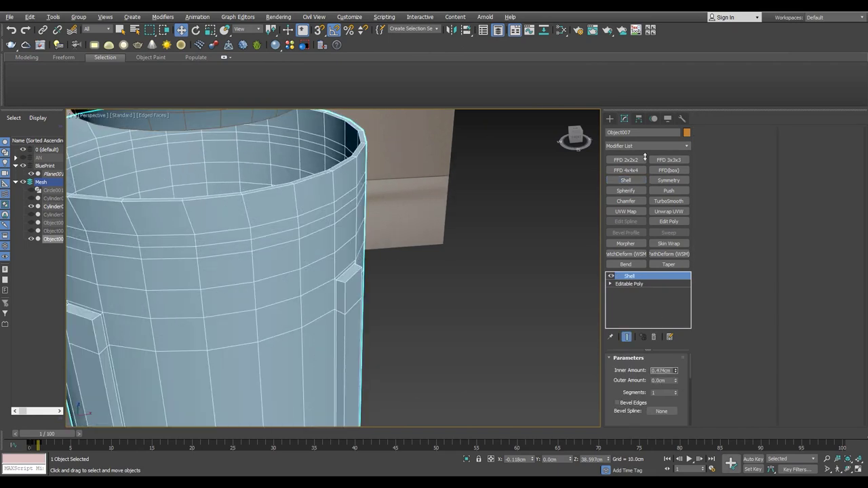
{"action": "type", "text": "0.5"}
{"action": "key", "text": "Return"}
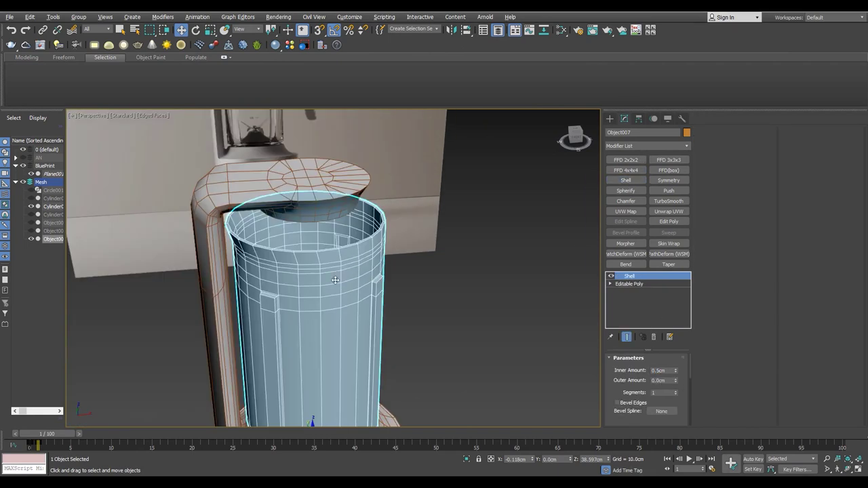
{"action": "left_click", "coordinate": [638, 284]}
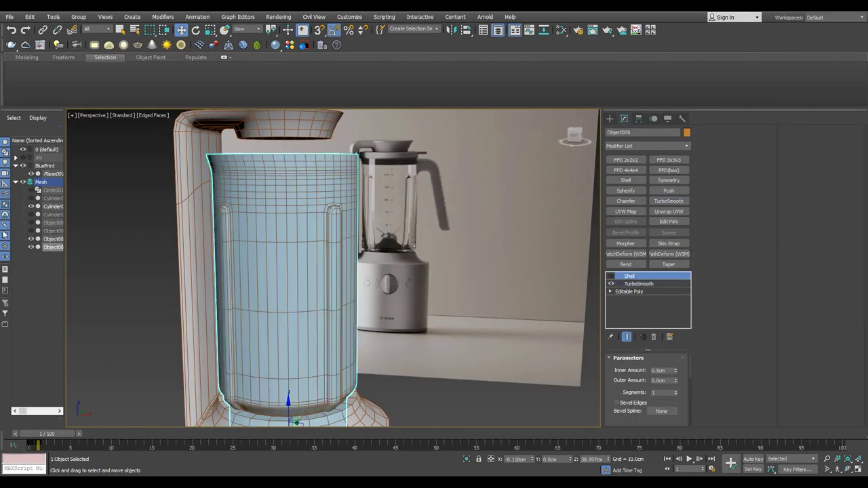
{"action": "left_click", "coordinate": [30, 239]}
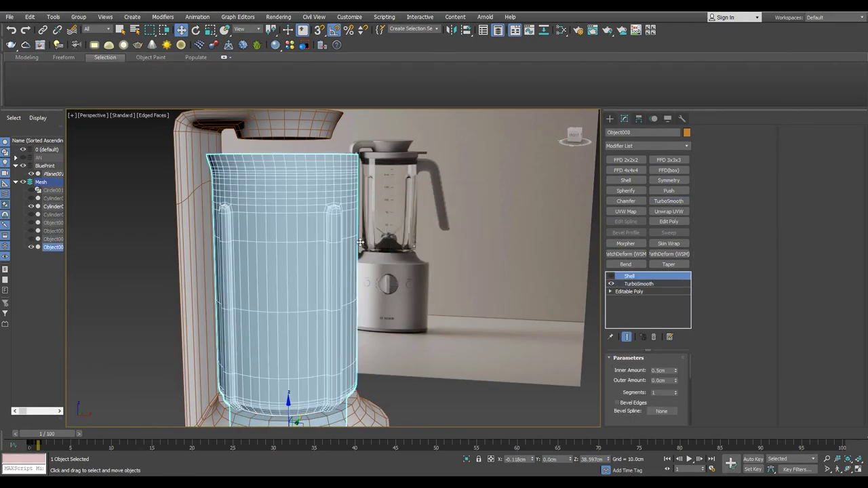
{"action": "middle_click_drag", "start_coordinate": [569, 263], "coordinate": [361, 196], "text": "alt"}
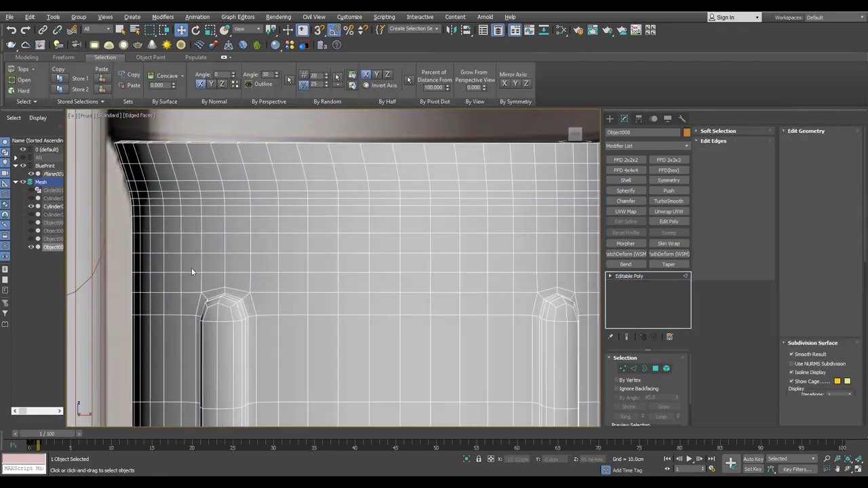
- In a wireframe Front view, select the horizontal edge loop just below the jar body's rim
{"action": "left_click", "coordinate": [847, 192]}
{"action": "middle_click_drag", "start_coordinate": [220, 174], "coordinate": [254, 205]}
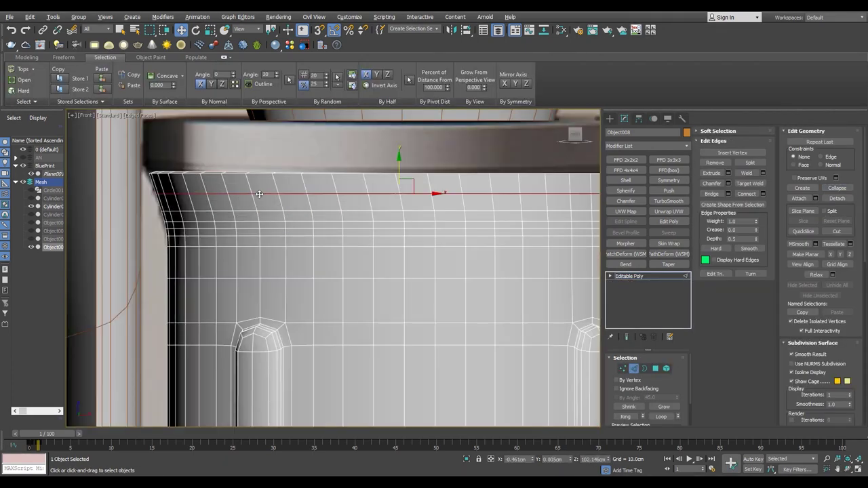
{"action": "scroll", "coordinate": [277, 202], "scroll_direction": "up", "scroll_amount": 2}
{"action": "double_click", "coordinate": [275, 208]}
{"action": "key", "text": "F3"}
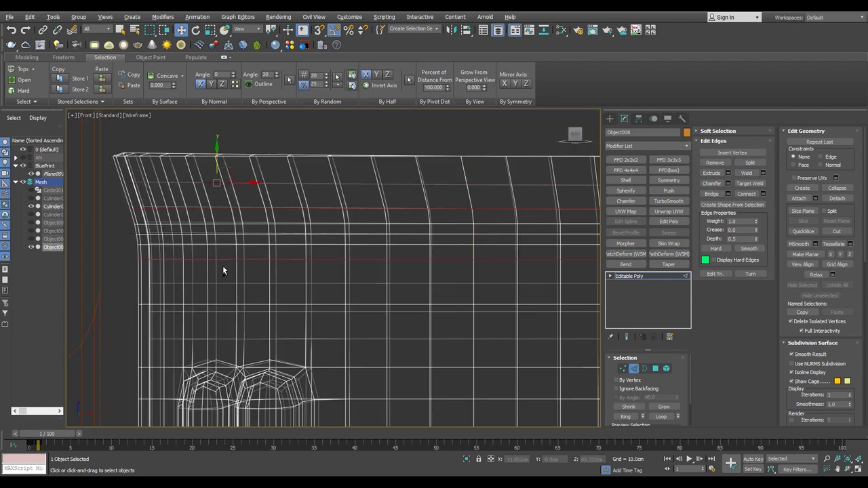
{"action": "scroll", "coordinate": [223, 265], "scroll_direction": "up", "scroll_amount": 2}
- Reposition the edges near the jar's top edge, then clear the edge selection
{"action": "left_click", "coordinate": [220, 257]}
{"action": "scroll", "coordinate": [220, 258], "scroll_direction": "down", "scroll_amount": 2}
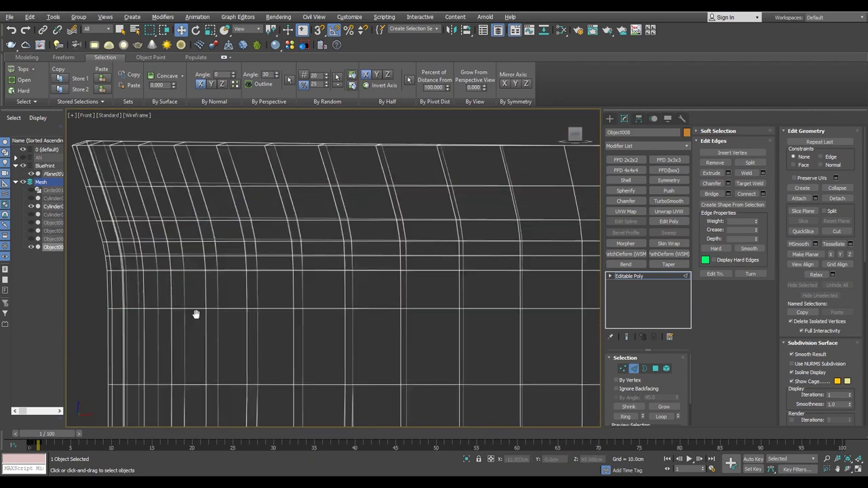
{"action": "left_click", "coordinate": [226, 264]}
{"action": "left_click", "coordinate": [223, 254]}
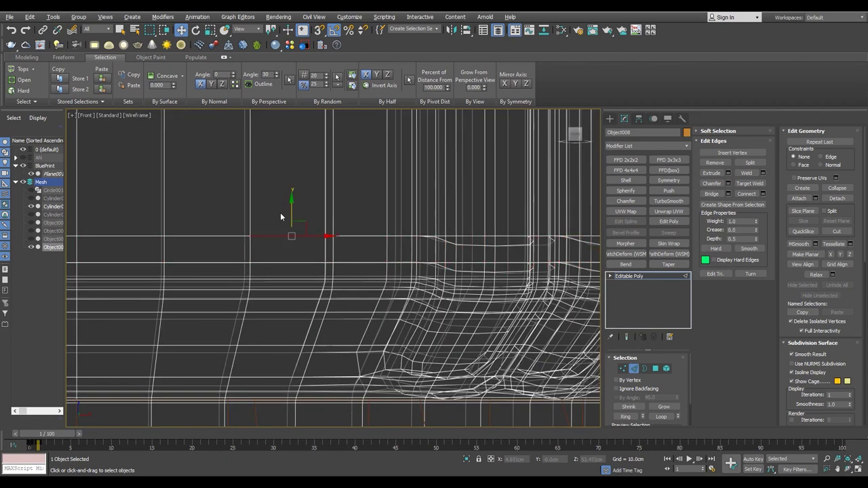
{"action": "left_click", "coordinate": [281, 217]}
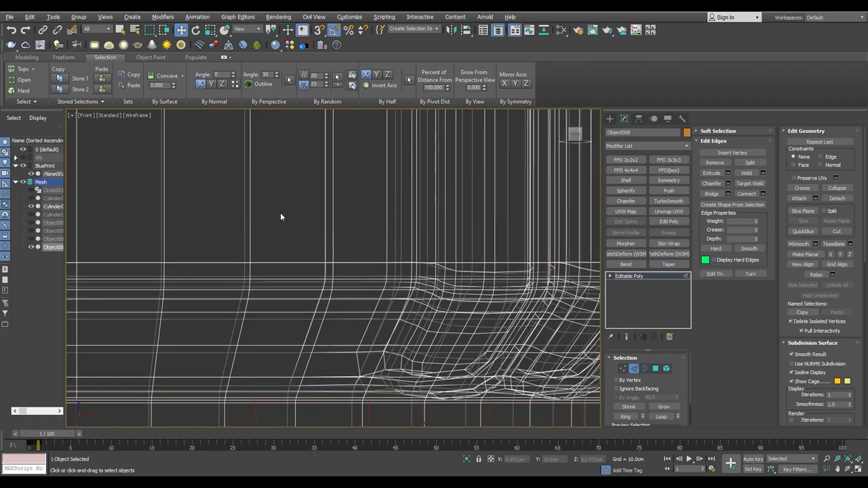
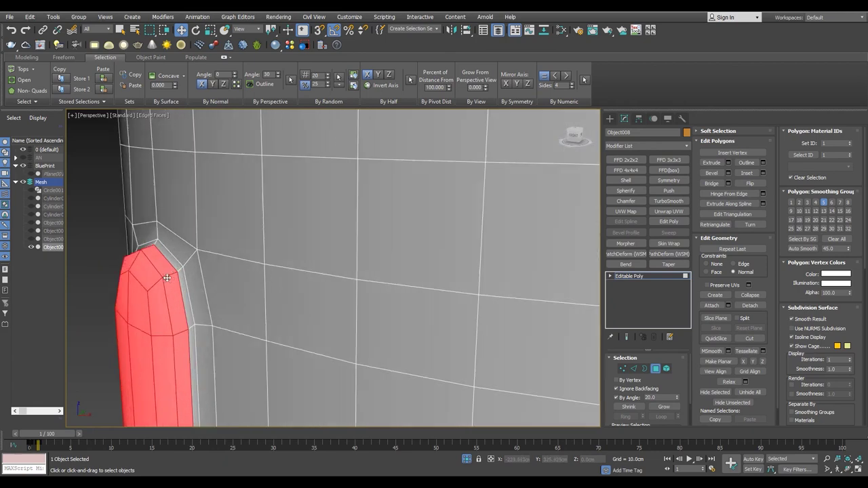
- Inspect the edges around the tab corner and the cup's base from several angles
{"action": "key", "text": "2"}
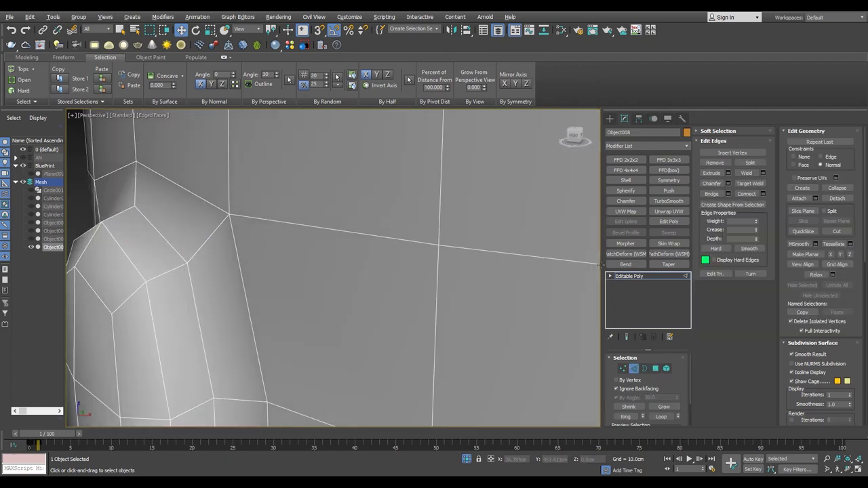
{"action": "left_click", "coordinate": [669, 201]}
{"action": "scroll", "coordinate": [232, 248], "scroll_direction": "down", "scroll_amount": 5}
{"action": "scroll", "coordinate": [246, 233], "scroll_direction": "down", "scroll_amount": 3}
{"action": "middle_click_drag", "start_coordinate": [246, 233], "coordinate": [303, 258], "text": "alt"}
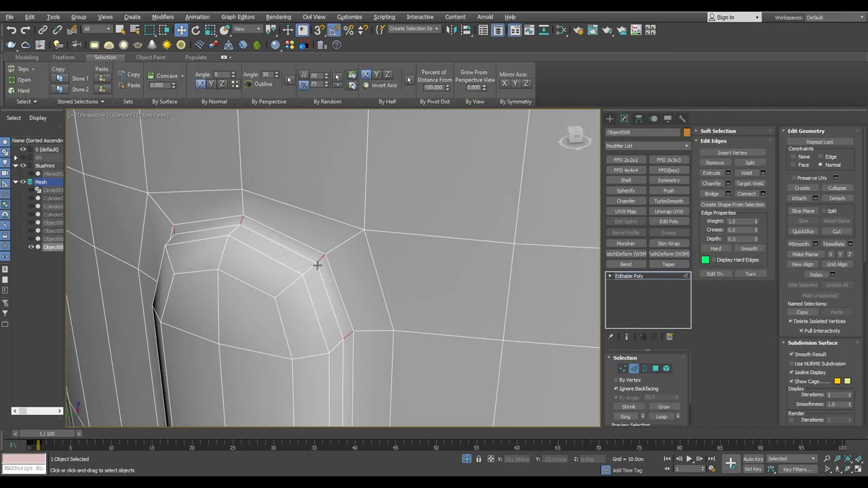
{"action": "scroll", "coordinate": [330, 238], "scroll_direction": "down", "scroll_amount": 5}
{"action": "scroll", "coordinate": [340, 252], "scroll_direction": "down", "scroll_amount": 2}
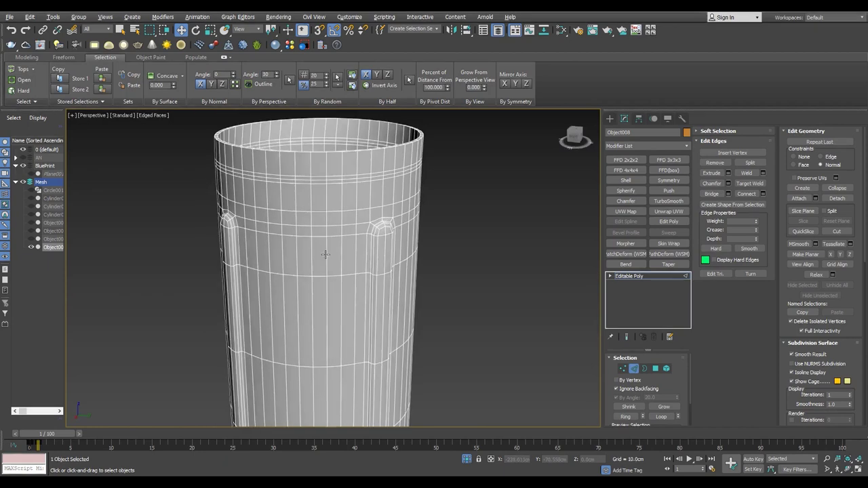
{"action": "key", "text": "2"}
{"action": "scroll", "coordinate": [329, 199], "scroll_direction": "up", "scroll_amount": 2}
{"action": "scroll", "coordinate": [329, 199], "scroll_direction": "up", "scroll_amount": 3}
{"action": "scroll", "coordinate": [359, 285], "scroll_direction": "down", "scroll_amount": 1}
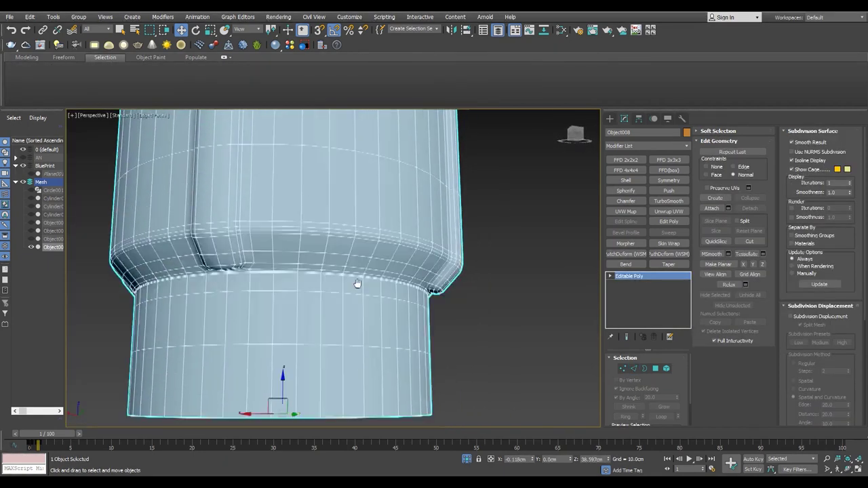
{"action": "middle_click_drag", "start_coordinate": [359, 285], "coordinate": [291, 310], "text": "alt"}
{"action": "key", "text": "z"}
{"action": "key", "text": "F4"}
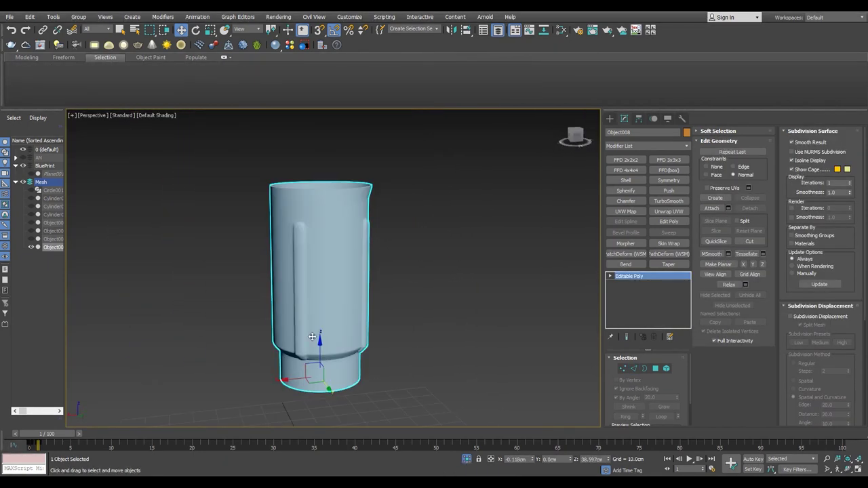
{"action": "scroll", "coordinate": [312, 337], "scroll_direction": "up", "scroll_amount": 5}
{"action": "key", "text": "F4"}
{"action": "key", "text": "2"}
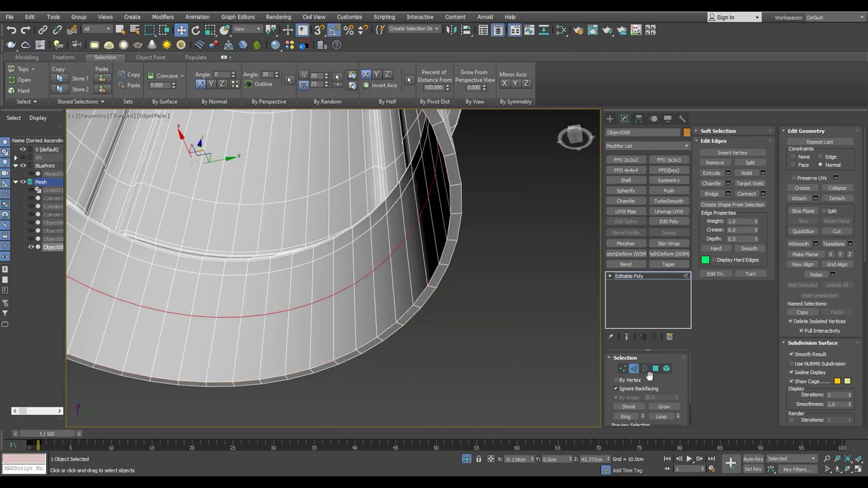
- Delete the cup's bottom cap polygon, leaving an open border at the base
{"action": "left_click", "coordinate": [653, 370]}
{"action": "key", "text": "2"}
{"action": "scroll", "coordinate": [416, 329], "scroll_direction": "down", "scroll_amount": 1}
{"action": "scroll", "coordinate": [329, 267], "scroll_direction": "down", "scroll_amount": 5}
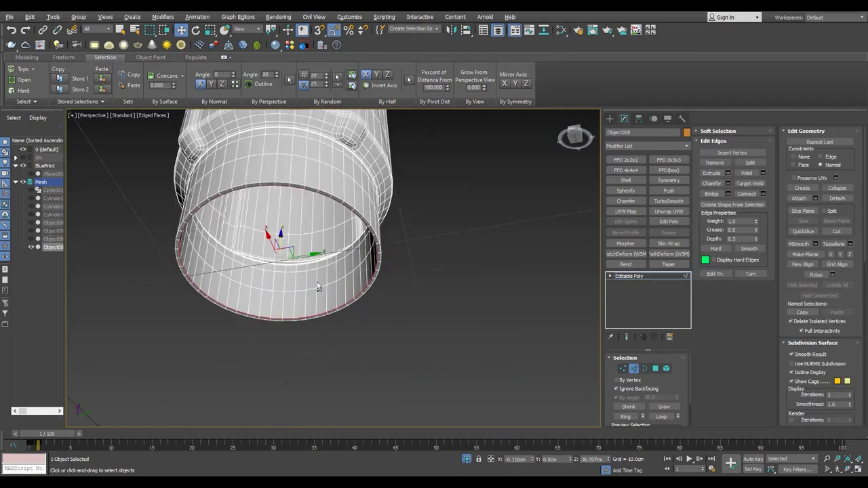
{"action": "scroll", "coordinate": [317, 287], "scroll_direction": "up", "scroll_amount": 4}
{"action": "scroll", "coordinate": [317, 286], "scroll_direction": "down", "scroll_amount": 4}
{"action": "mouse_move", "coordinate": [317, 286]}
{"action": "middle_mouse_down", "text": "alt"}
{"action": "mouse_move", "coordinate": [371, 239]}
{"action": "mouse_move", "coordinate": [427, 287]}
{"action": "mouse_move", "coordinate": [407, 285]}
{"action": "middle_mouse_up", "text": "alt"}
{"action": "scroll", "coordinate": [428, 286], "scroll_direction": "up", "scroll_amount": 2}
{"action": "scroll", "coordinate": [428, 286], "scroll_direction": "up", "scroll_amount": 2}
{"action": "scroll", "coordinate": [427, 286], "scroll_direction": "up", "scroll_amount": 2}
{"action": "right_click", "coordinate": [403, 291]}
{"action": "left_click", "coordinate": [340, 262]}
{"action": "left_click", "coordinate": [374, 316]}
{"action": "key", "text": "Delete"}
- Select the open bottom border and maximize the Front view
{"action": "key", "text": "3"}
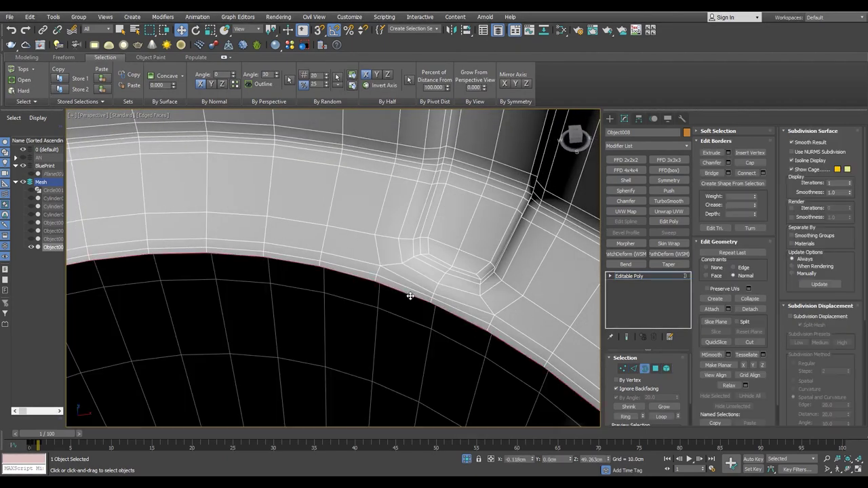
{"action": "key", "text": "alt+w"}
{"action": "left_click", "coordinate": [415, 198]}
{"action": "key", "text": "alt+w"}
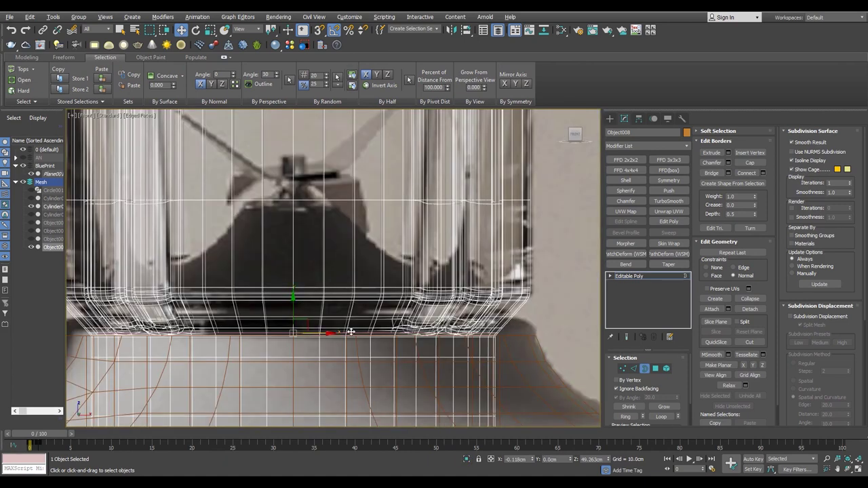
{"action": "key", "text": "p"}
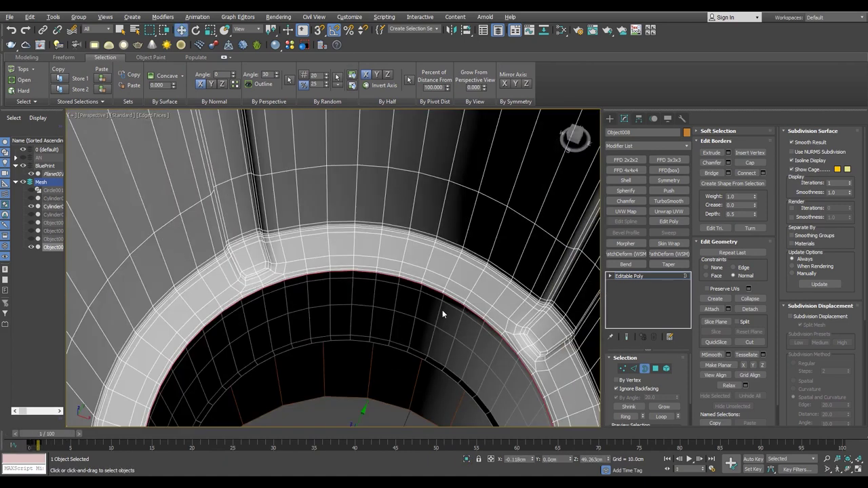
{"action": "scroll", "coordinate": [443, 310], "scroll_direction": "down", "scroll_amount": 5}
{"action": "mouse_move", "coordinate": [442, 310]}
{"action": "middle_mouse_down", "text": "alt"}
{"action": "mouse_move", "coordinate": [444, 257]}
{"action": "mouse_move", "coordinate": [397, 278]}
{"action": "mouse_move", "coordinate": [357, 345]}
{"action": "middle_mouse_up", "text": "alt"}
{"action": "scroll", "coordinate": [444, 257], "scroll_direction": "up", "scroll_amount": 4}
{"action": "key", "text": "alt+w"}
{"action": "left_click", "coordinate": [257, 339]}
{"action": "key", "text": "alt+w"}
{"action": "scroll", "coordinate": [340, 315], "scroll_direction": "up", "scroll_amount": 3}
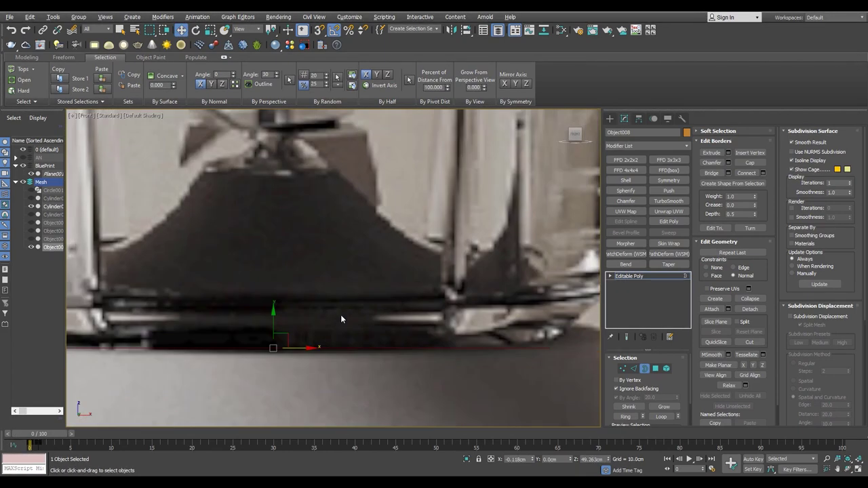
{"action": "scroll", "coordinate": [349, 316], "scroll_direction": "down", "scroll_amount": 3}
{"action": "scroll", "coordinate": [349, 317], "scroll_direction": "up", "scroll_amount": 3}
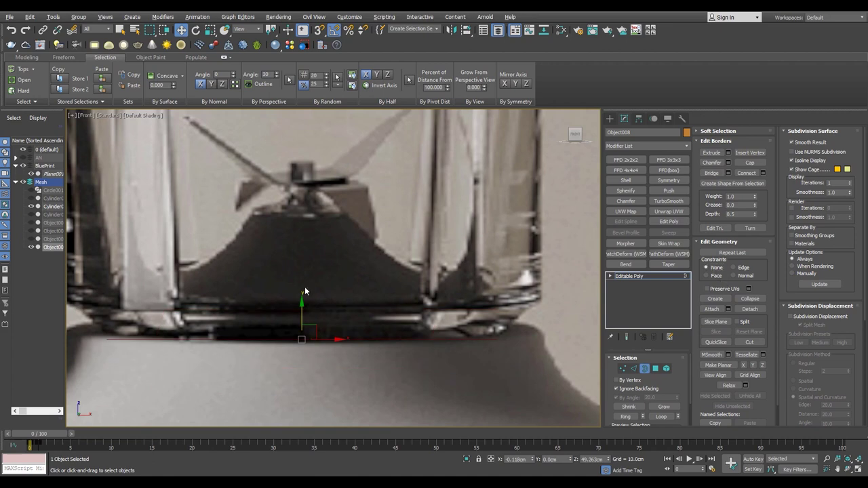
{"action": "scroll", "coordinate": [317, 282], "scroll_direction": "up", "scroll_amount": 2}
- Scale the border up to the blade hub and move edges into a cone shape
{"action": "key", "text": "r"}
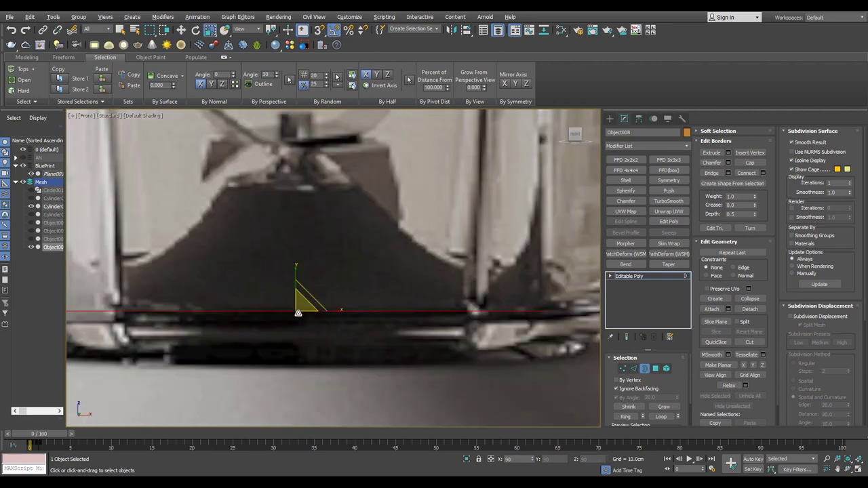
{"action": "middle_click_drag", "start_coordinate": [298, 312], "coordinate": [310, 213]}
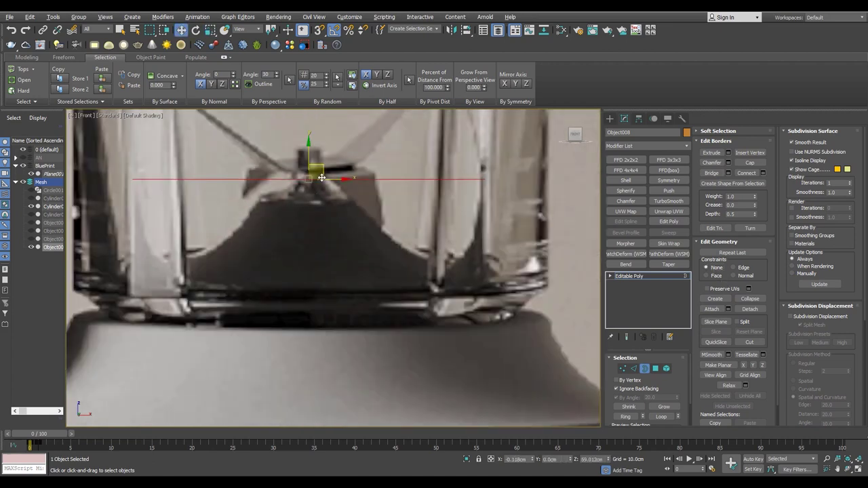
{"action": "key", "text": "F4"}
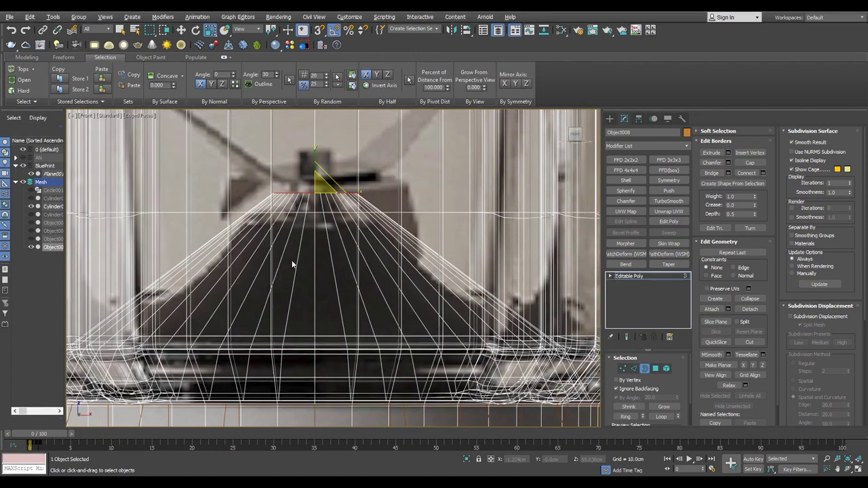
{"action": "scroll", "coordinate": [294, 262], "scroll_direction": "up", "scroll_amount": 5}
{"action": "left_click_drag", "start_coordinate": [674, 382], "coordinate": [674, 346]}
{"action": "scroll", "coordinate": [339, 238], "scroll_direction": "down", "scroll_amount": 4}
{"action": "scroll", "coordinate": [353, 224], "scroll_direction": "up", "scroll_amount": 4}
{"action": "key", "text": "w"}
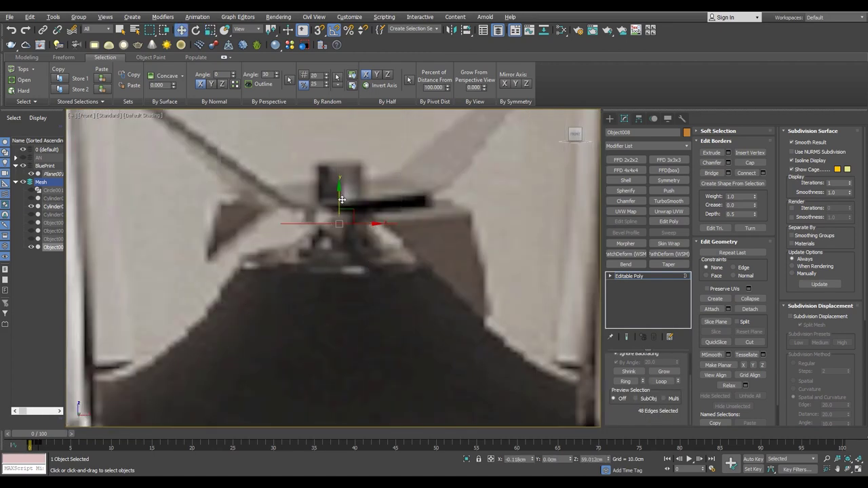
{"action": "key", "text": "2"}
{"action": "left_click_drag", "start_coordinate": [342, 300], "coordinate": [339, 325]}
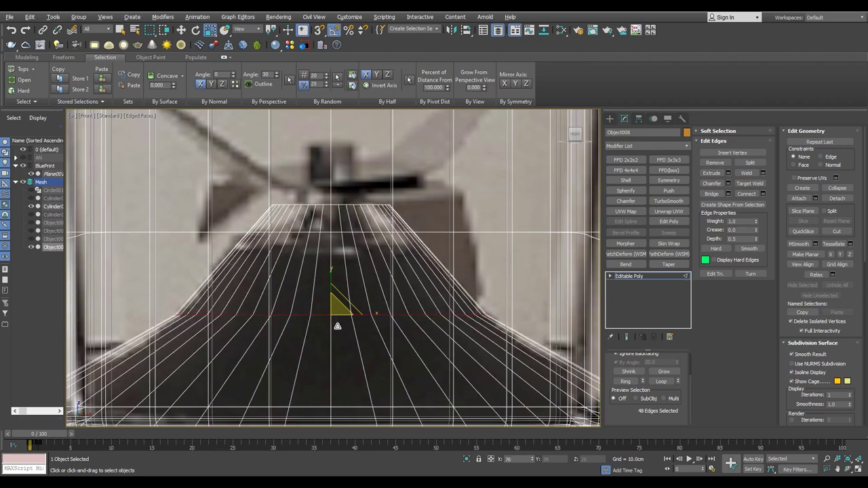
- Return to the four-view layout and zoom in on the cup's bottom
{"action": "key", "text": "alt+w"}
{"action": "key", "text": "alt+w"}
{"action": "scroll", "coordinate": [455, 342], "scroll_direction": "up", "scroll_amount": 3}
{"action": "middle_click_drag", "start_coordinate": [441, 339], "coordinate": [414, 325], "text": "alt"}
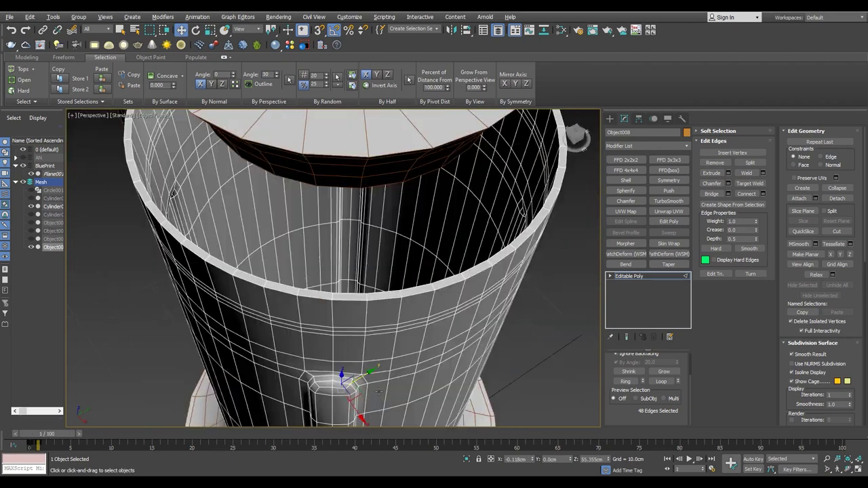
{"action": "scroll", "coordinate": [409, 341], "scroll_direction": "up", "scroll_amount": 3}
{"action": "scroll", "coordinate": [409, 341], "scroll_direction": "up", "scroll_amount": 2}
{"action": "right_click", "coordinate": [407, 336]}
- Detach the cone faces as a new object, Object009, and view it from the front
{"action": "left_click", "coordinate": [380, 332]}
{"action": "key", "text": "Return"}
{"action": "left_click", "coordinate": [53, 255]}
{"action": "key", "text": "f"}
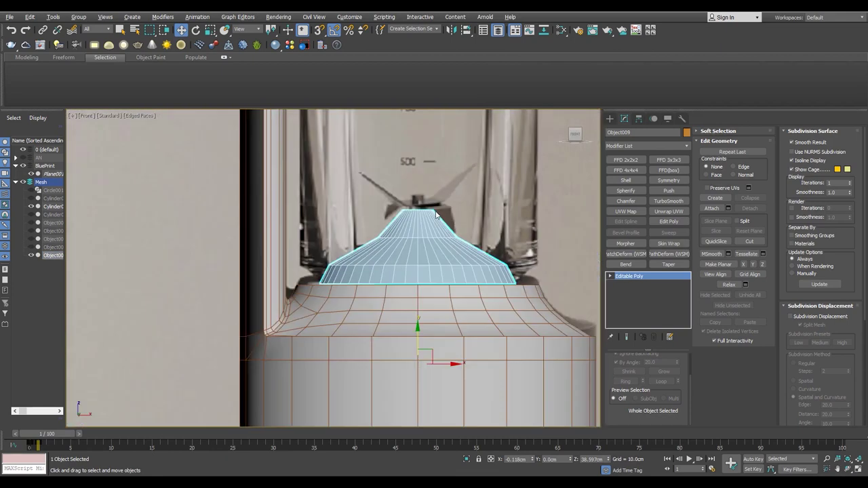
{"action": "scroll", "coordinate": [448, 204], "scroll_direction": "up", "scroll_amount": 2}
{"action": "scroll", "coordinate": [419, 236], "scroll_direction": "up", "scroll_amount": 1}
{"action": "scroll", "coordinate": [419, 236], "scroll_direction": "up", "scroll_amount": 2}
{"action": "scroll", "coordinate": [419, 237], "scroll_direction": "up", "scroll_amount": 2}
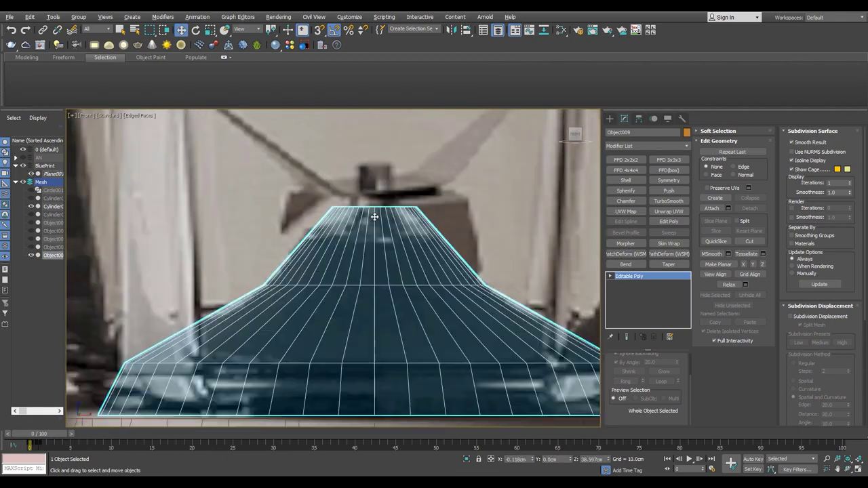
- Select Object009's top border and scale it to narrow the opening
{"action": "key", "text": "2"}
{"action": "scroll", "coordinate": [393, 234], "scroll_direction": "down", "scroll_amount": 2}
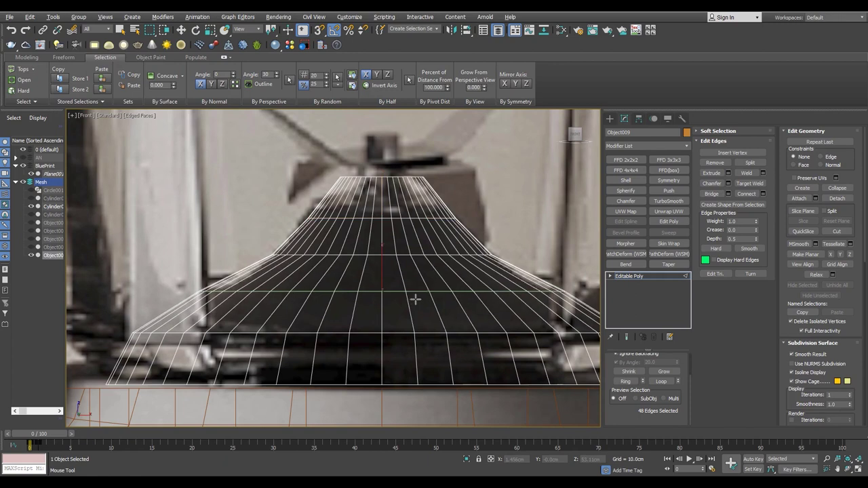
{"action": "scroll", "coordinate": [386, 291], "scroll_direction": "up", "scroll_amount": 2}
{"action": "scroll", "coordinate": [386, 271], "scroll_direction": "up", "scroll_amount": 2}
{"action": "scroll", "coordinate": [388, 244], "scroll_direction": "up", "scroll_amount": 2}
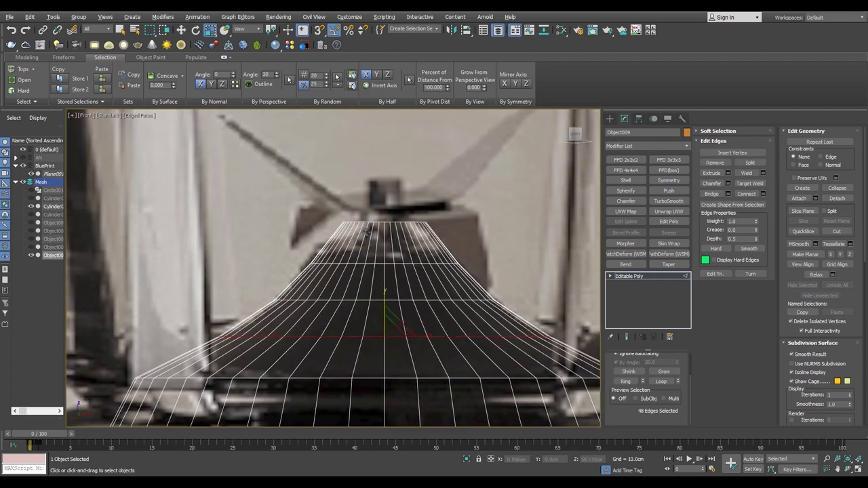
{"action": "scroll", "coordinate": [390, 217], "scroll_direction": "up", "scroll_amount": 2}
{"action": "key", "text": "3"}
{"action": "scroll", "coordinate": [390, 218], "scroll_direction": "up", "scroll_amount": 3}
{"action": "scroll", "coordinate": [389, 217], "scroll_direction": "down", "scroll_amount": 3}
{"action": "key", "text": "w"}
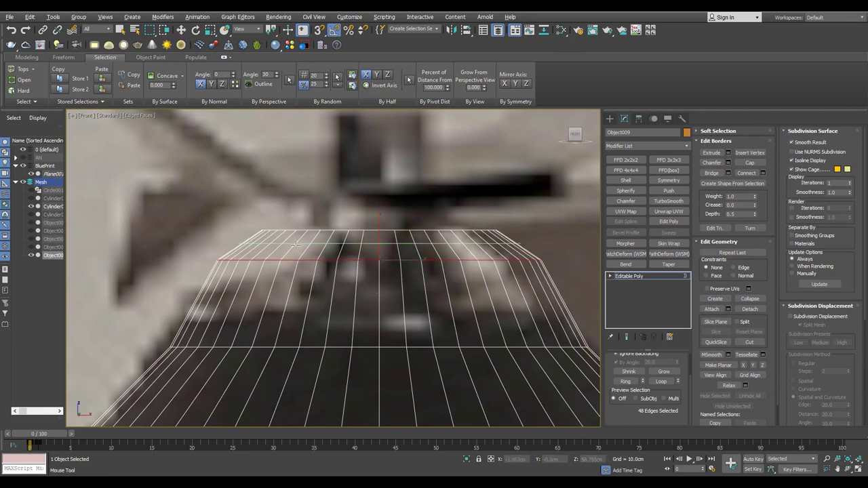
{"action": "left_click", "coordinate": [296, 245]}
{"action": "key", "text": "r"}
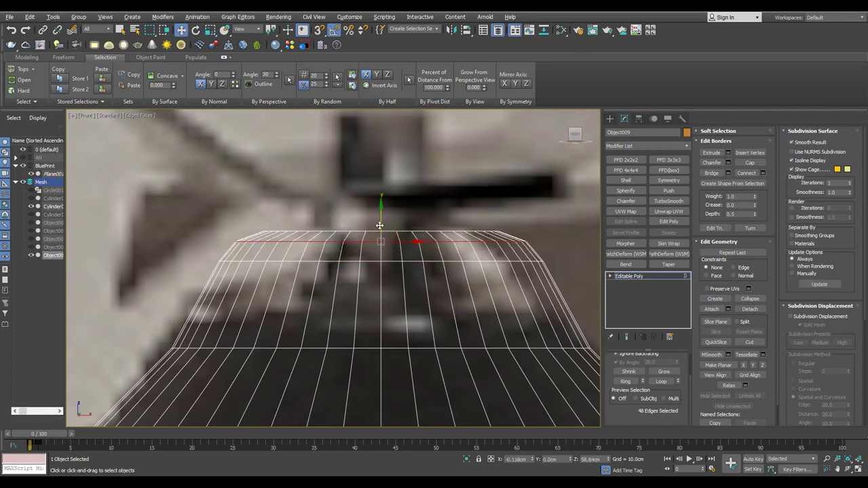
{"action": "scroll", "coordinate": [287, 293], "scroll_direction": "up", "scroll_amount": 3}
{"action": "scroll", "coordinate": [288, 293], "scroll_direction": "down", "scroll_amount": 3}
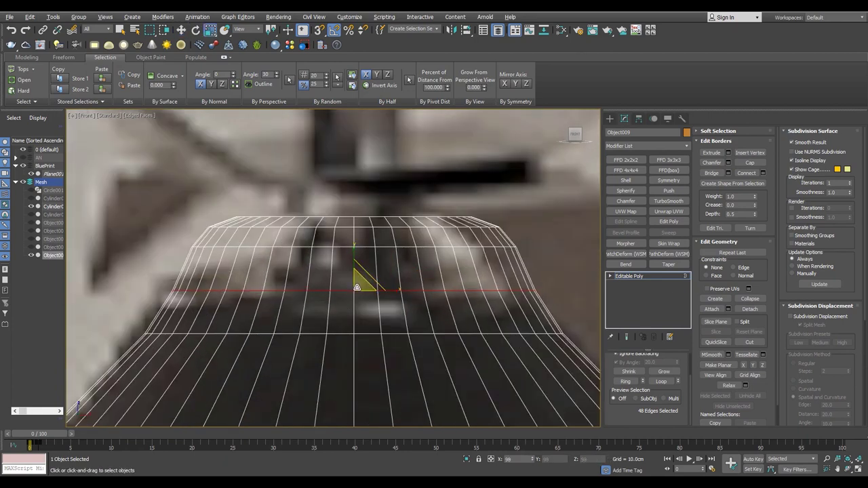
{"action": "scroll", "coordinate": [358, 288], "scroll_direction": "down", "scroll_amount": 2}
- Move the top edges to round the shoulder, checking it in the perspective view
{"action": "key", "text": "2"}
{"action": "key", "text": "w"}
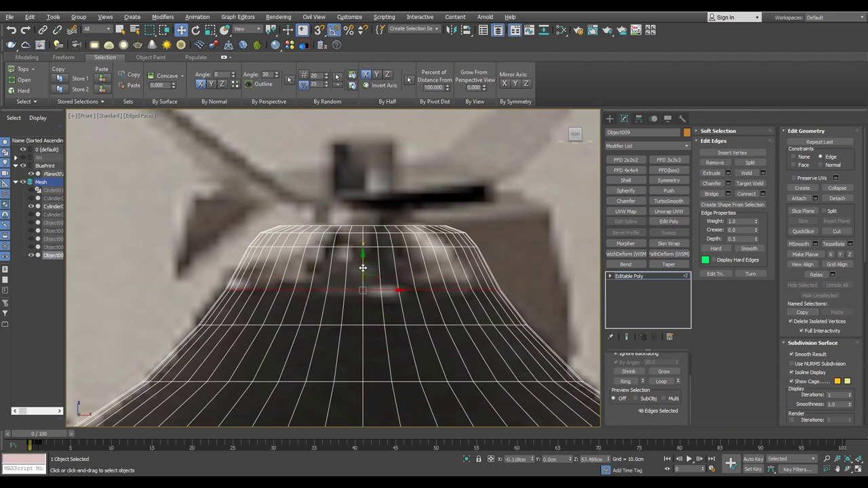
{"action": "key", "text": "p"}
{"action": "scroll", "coordinate": [348, 296], "scroll_direction": "up", "scroll_amount": 3}
{"action": "key", "text": "3"}
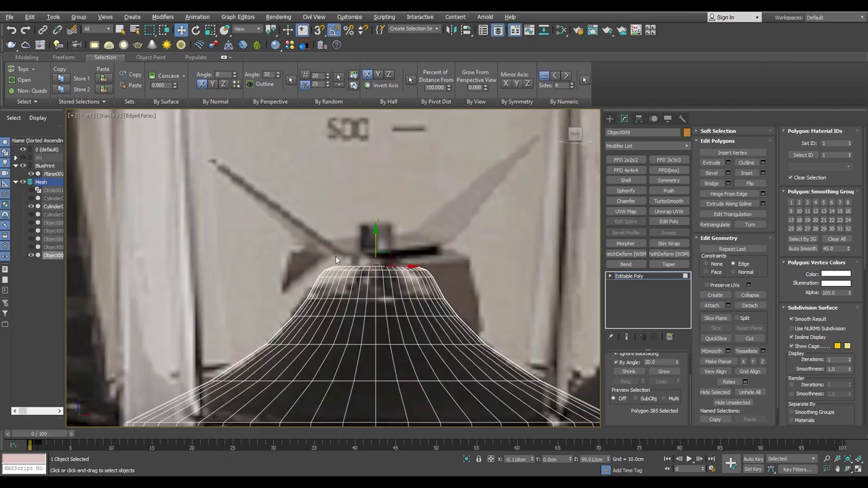
- Select the ring of vertices at the cone's top
{"action": "scroll", "coordinate": [336, 260], "scroll_direction": "up", "scroll_amount": 4}
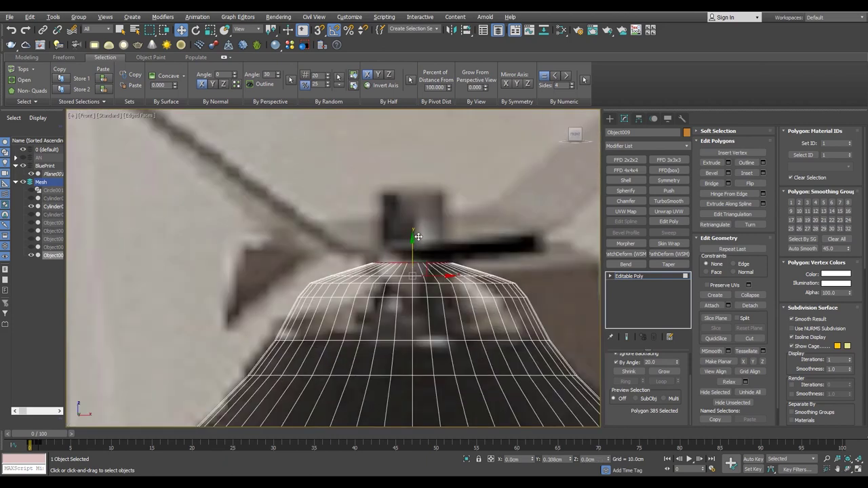
{"action": "scroll", "coordinate": [419, 237], "scroll_direction": "up", "scroll_amount": 1}
{"action": "key", "text": "2"}
{"action": "key", "text": "r"}
{"action": "scroll", "coordinate": [410, 261], "scroll_direction": "up", "scroll_amount": 1}
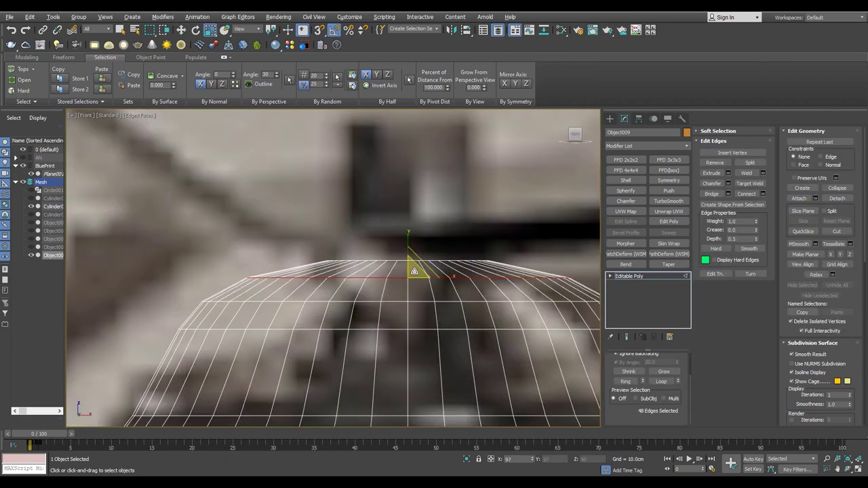
{"action": "key", "text": "4"}
{"action": "scroll", "coordinate": [400, 274], "scroll_direction": "down", "scroll_amount": 3}
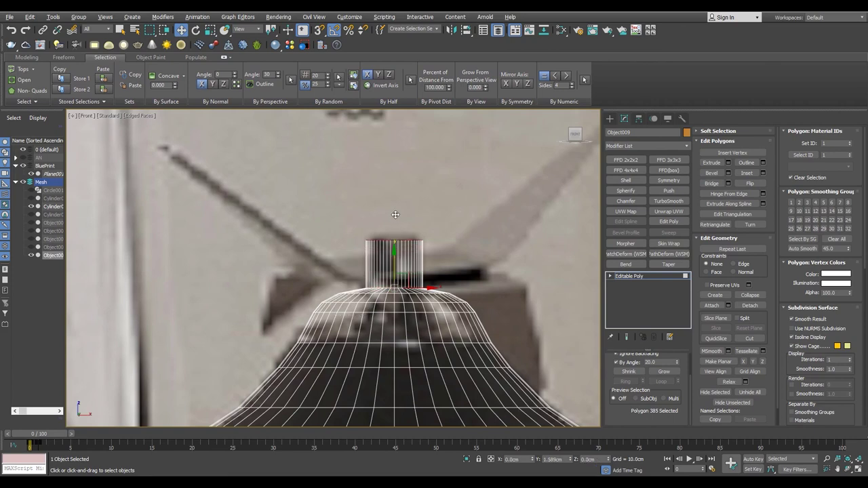
{"action": "scroll", "coordinate": [395, 215], "scroll_direction": "down", "scroll_amount": 2}
{"action": "scroll", "coordinate": [284, 294], "scroll_direction": "up", "scroll_amount": 3}
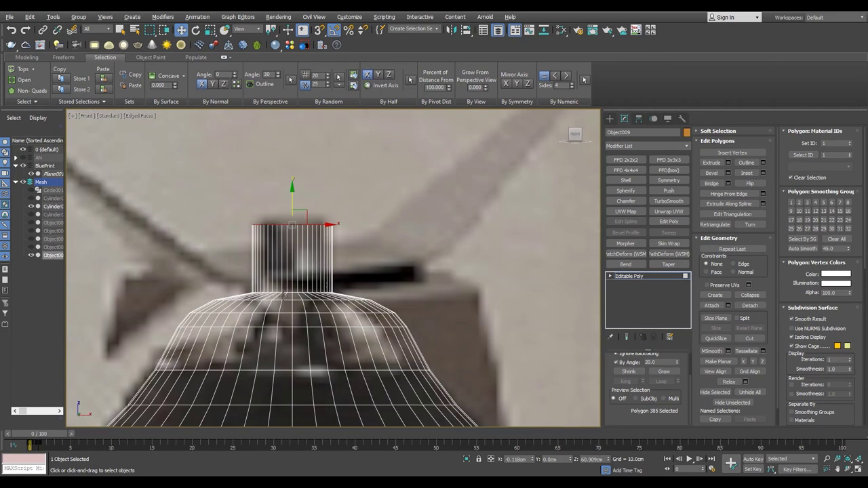
{"action": "scroll", "coordinate": [283, 295], "scroll_direction": "down", "scroll_amount": 3}
{"action": "scroll", "coordinate": [283, 295], "scroll_direction": "up", "scroll_amount": 5}
{"action": "key", "text": "1"}
{"action": "left_click_drag", "start_coordinate": [417, 194], "coordinate": [178, 250]}
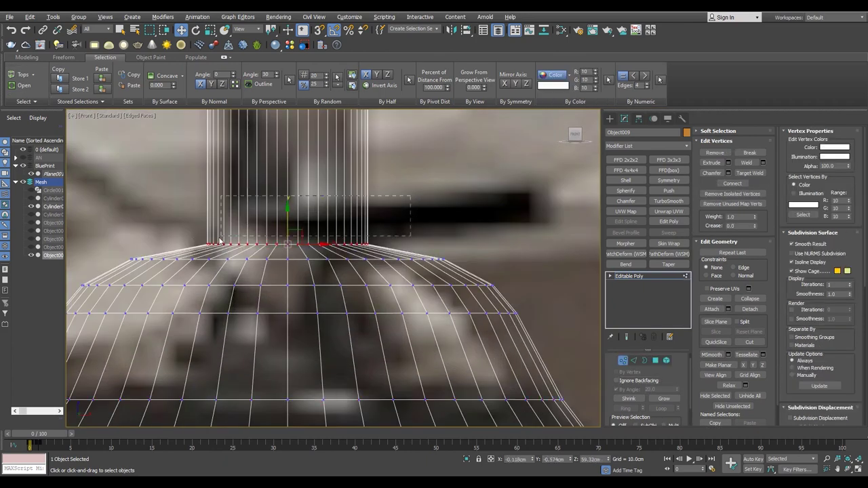
- Select an edge loop on the jar's upper section and pan the front view down
{"action": "key", "text": "2"}
{"action": "double_click", "coordinate": [342, 259]}
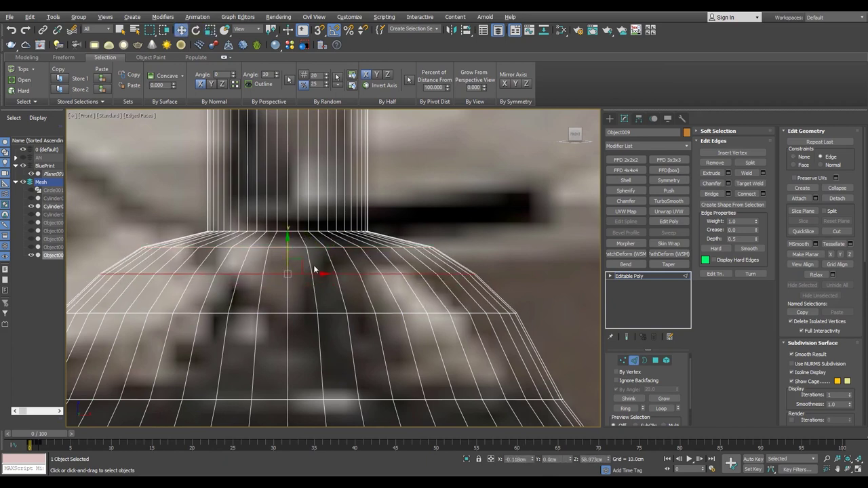
{"action": "scroll", "coordinate": [315, 270], "scroll_direction": "down", "scroll_amount": 3}
{"action": "scroll", "coordinate": [314, 270], "scroll_direction": "down", "scroll_amount": 1}
{"action": "middle_click_drag", "start_coordinate": [407, 285], "coordinate": [405, 309]}
- Chamfer the small cylinder's top rim edge with a uniform profile and a reduced amount
{"action": "key", "text": "alt+w"}
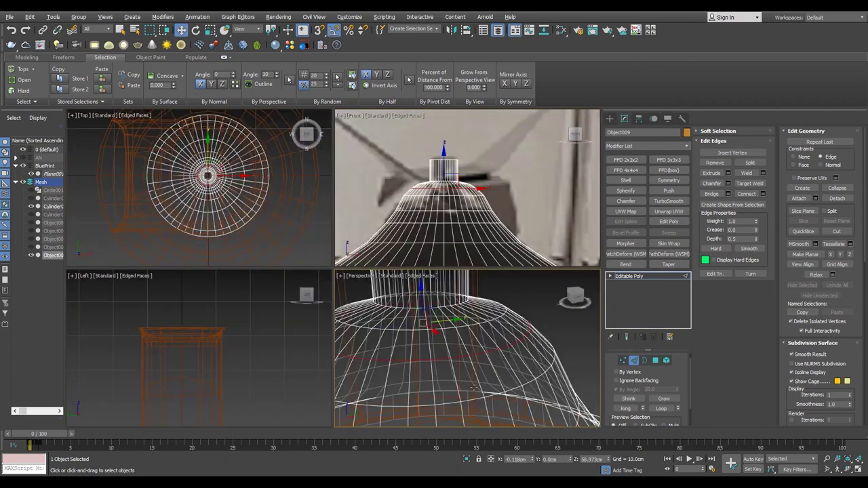
{"action": "key", "text": "alt+w"}
{"action": "middle_click_drag", "start_coordinate": [475, 305], "coordinate": [475, 271], "text": "alt"}
{"action": "key", "text": "4"}
{"action": "key", "text": "2"}
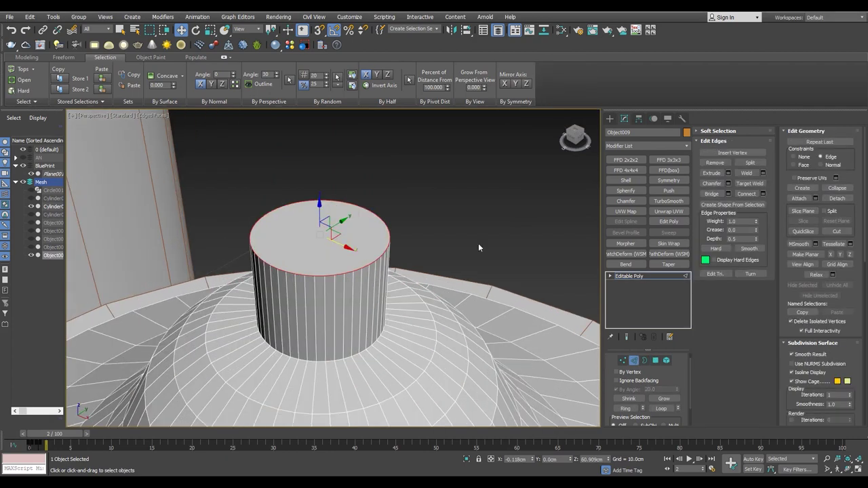
{"action": "scroll", "coordinate": [353, 221], "scroll_direction": "up", "scroll_amount": 2}
{"action": "key", "text": "ctrl+shift+c"}
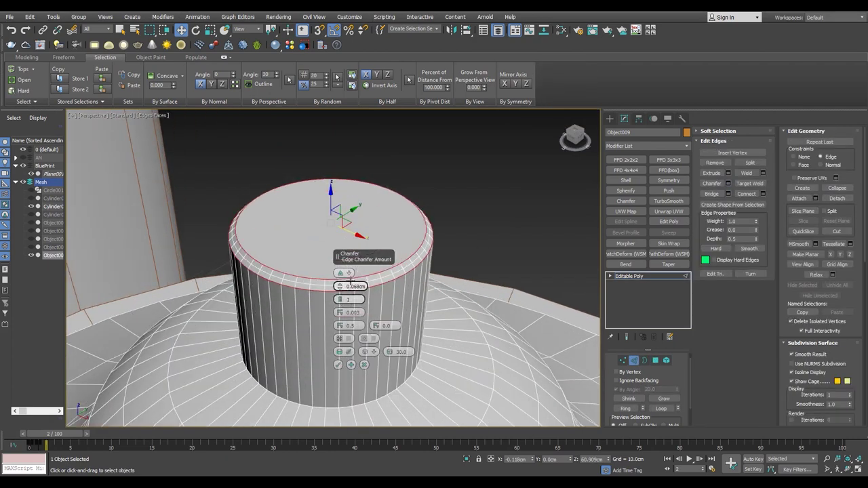
{"action": "left_click", "coordinate": [368, 303]}
{"action": "scroll", "coordinate": [369, 303], "scroll_direction": "up", "scroll_amount": 2}
{"action": "middle_click_drag", "start_coordinate": [339, 272], "coordinate": [290, 246], "text": "alt"}
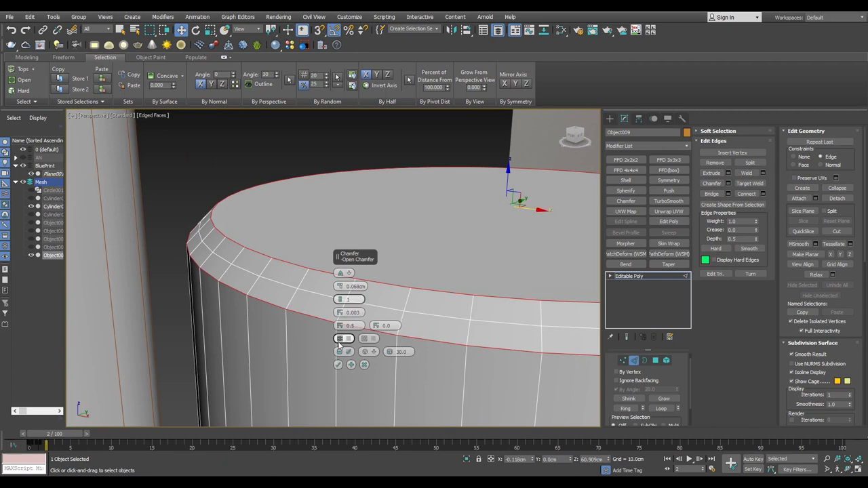
{"action": "left_click_drag", "start_coordinate": [341, 282], "coordinate": [341, 286]}
{"action": "middle_click_drag", "start_coordinate": [343, 337], "coordinate": [217, 256], "text": "alt"}
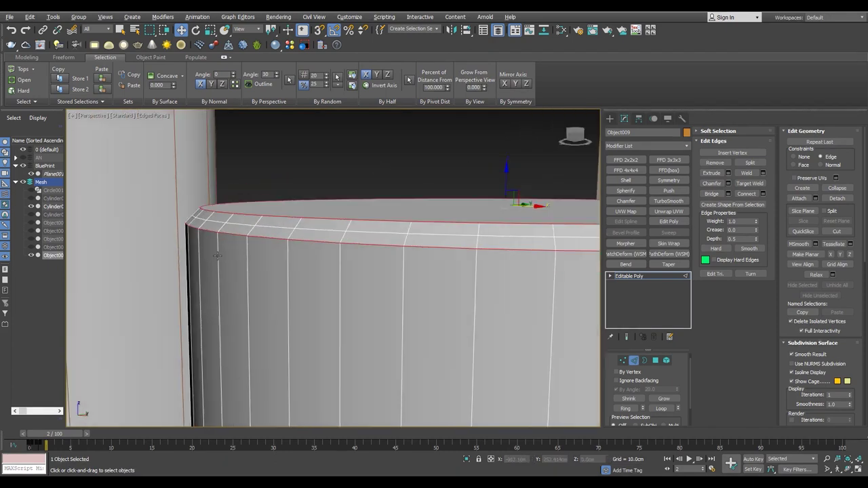
{"action": "middle_click_drag", "start_coordinate": [264, 206], "coordinate": [481, 184], "text": "alt"}
- Redo the top rim chamfer at 0.04cm with depth 0.5
{"action": "key", "text": "ctrl+z"}
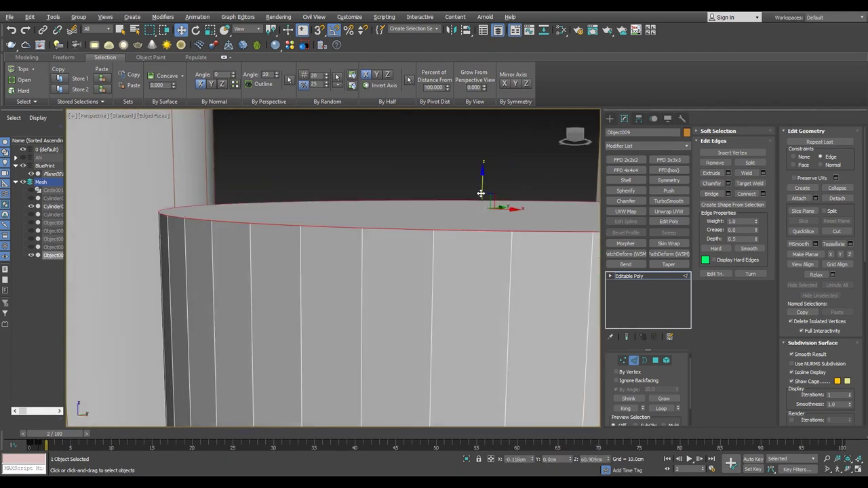
{"action": "left_click", "coordinate": [729, 183]}
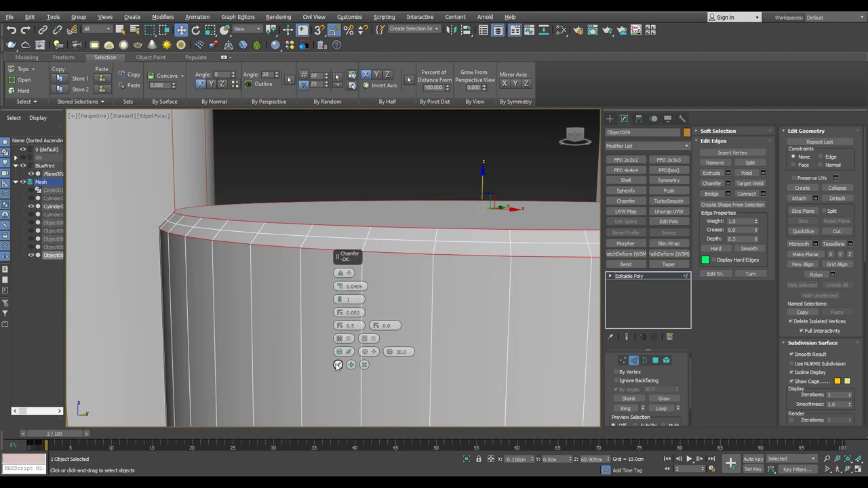
{"action": "left_click_drag", "start_coordinate": [347, 231], "coordinate": [360, 312]}
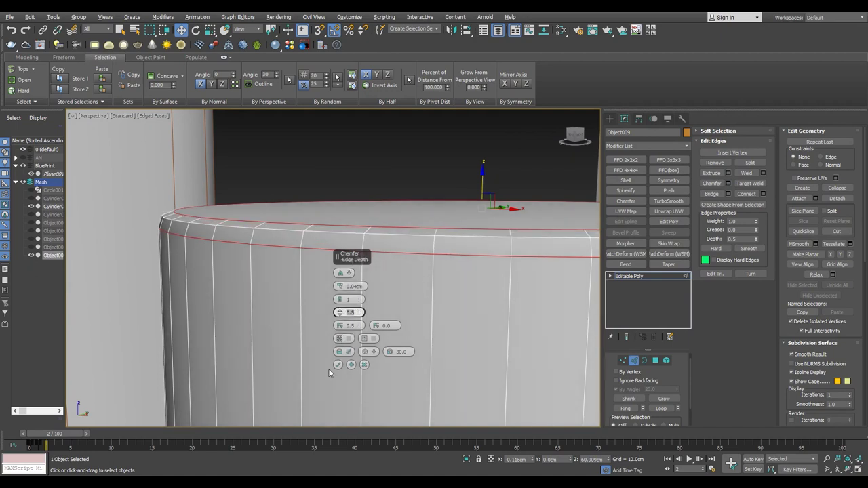
{"action": "left_click", "coordinate": [338, 365]}
- Delete the cylinder's top polygon and Cap the open border to rebuild the top
{"action": "scroll", "coordinate": [333, 305], "scroll_direction": "down", "scroll_amount": 3}
{"action": "middle_click_drag", "start_coordinate": [332, 305], "coordinate": [334, 271], "text": "alt"}
{"action": "key", "text": "4"}
{"action": "left_click", "coordinate": [328, 267]}
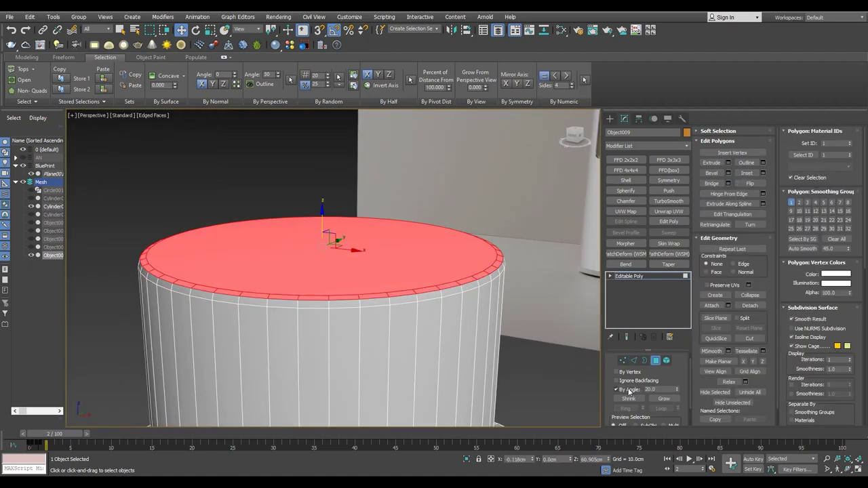
{"action": "key", "text": "Delete"}
{"action": "key", "text": "2"}
{"action": "double_click", "coordinate": [339, 293]}
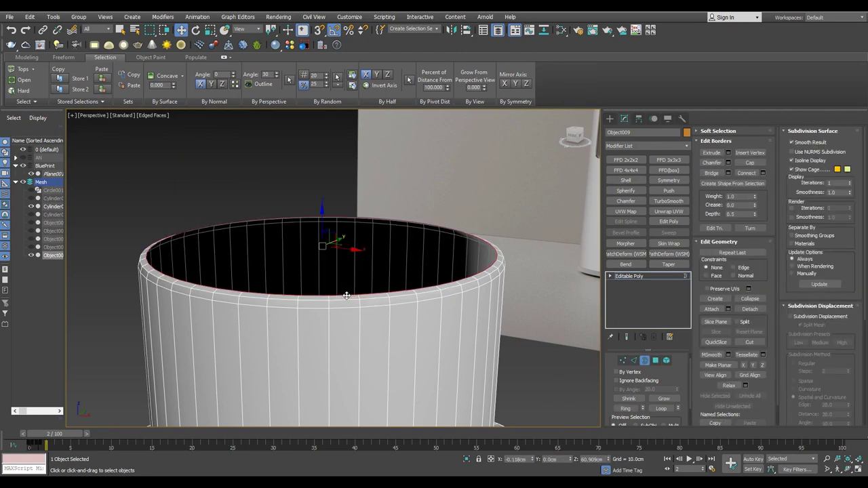
{"action": "key", "text": "alt+p"}
{"action": "scroll", "coordinate": [505, 245], "scroll_direction": "up", "scroll_amount": 5}
{"action": "mouse_move", "coordinate": [319, 285]}
{"action": "middle_mouse_down", "text": "alt"}
{"action": "mouse_move", "coordinate": [359, 298]}
{"action": "mouse_move", "coordinate": [346, 272]}
{"action": "middle_mouse_up", "text": "alt"}
- Chamfer the edge loop at the cylinder's base
{"action": "key", "text": "F4"}
{"action": "scroll", "coordinate": [359, 299], "scroll_direction": "down", "scroll_amount": 5}
{"action": "scroll", "coordinate": [337, 231], "scroll_direction": "up", "scroll_amount": 10}
{"action": "key", "text": "2"}
{"action": "key", "text": "F4"}
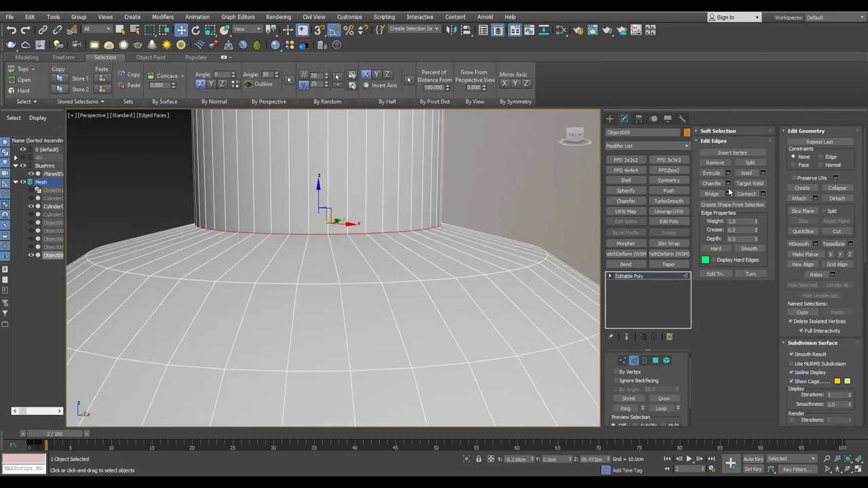
{"action": "left_click", "coordinate": [337, 365]}
{"action": "scroll", "coordinate": [343, 367], "scroll_direction": "down", "scroll_amount": 4}
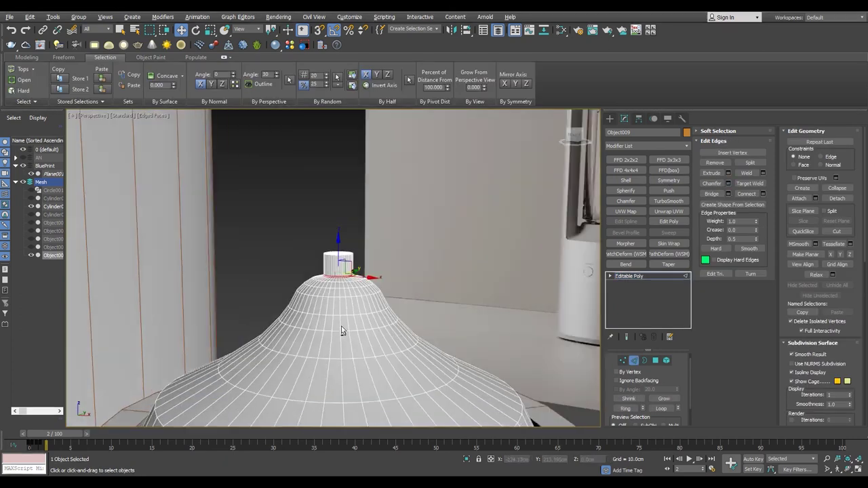
{"action": "middle_click_drag", "start_coordinate": [345, 329], "coordinate": [353, 299], "text": "alt"}
- Select the jar body, Object008, and inspect it in wireframe
{"action": "key", "text": "6"}
{"action": "scroll", "coordinate": [456, 335], "scroll_direction": "up", "scroll_amount": 4}
{"action": "middle_click_drag", "start_coordinate": [456, 335], "coordinate": [407, 306], "text": "alt"}
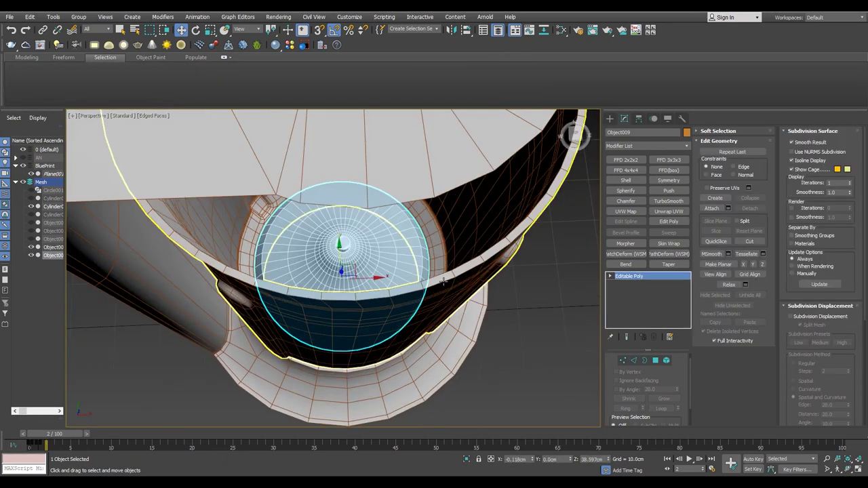
{"action": "scroll", "coordinate": [407, 305], "scroll_direction": "down", "scroll_amount": 4}
{"action": "left_click", "coordinate": [407, 313]}
{"action": "scroll", "coordinate": [414, 315], "scroll_direction": "up", "scroll_amount": 6}
{"action": "key", "text": "3"}
{"action": "key", "text": "F3"}
{"action": "scroll", "coordinate": [421, 320], "scroll_direction": "down", "scroll_amount": 3}
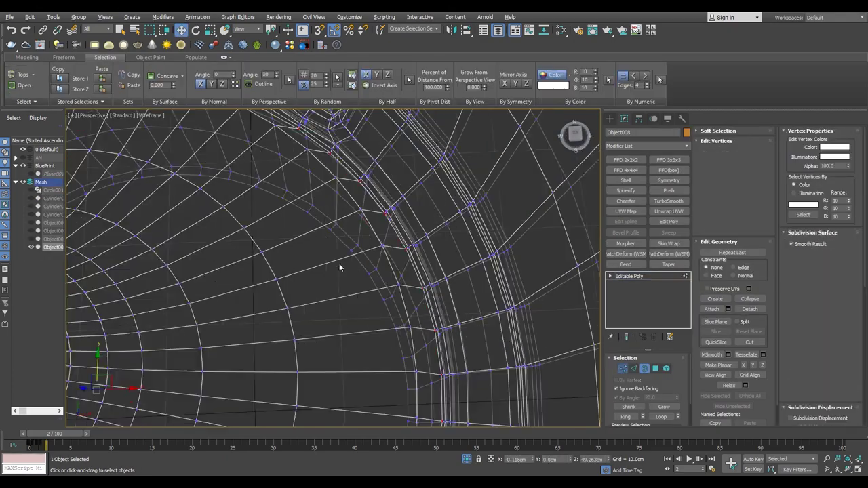
{"action": "key", "text": "F3"}
- Show the jar in Front view, shaded, and framed against the blender blueprint
{"action": "scroll", "coordinate": [467, 267], "scroll_direction": "down", "scroll_amount": 6}
{"action": "mouse_move", "coordinate": [466, 267]}
{"action": "middle_mouse_down", "text": "alt"}
{"action": "mouse_move", "coordinate": [370, 295]}
{"action": "mouse_move", "coordinate": [367, 336]}
{"action": "middle_mouse_up", "text": "alt"}
{"action": "scroll", "coordinate": [366, 336], "scroll_direction": "up", "scroll_amount": 5}
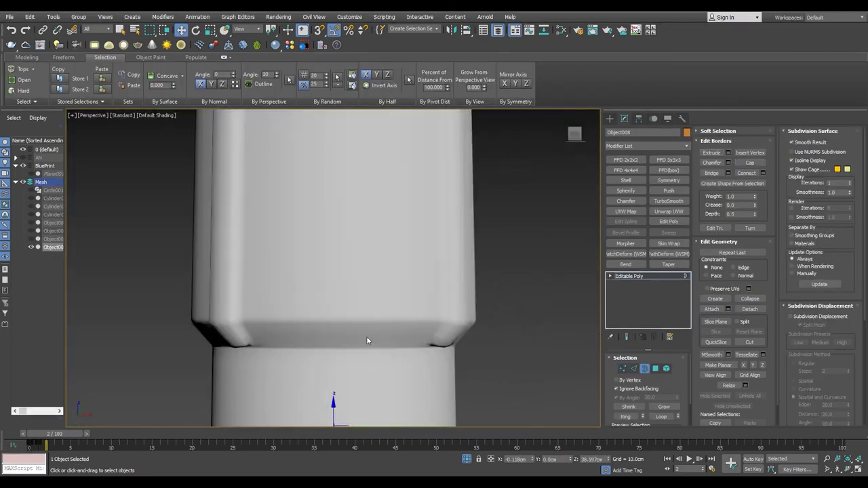
{"action": "key", "text": "F3"}
{"action": "scroll", "coordinate": [386, 303], "scroll_direction": "up", "scroll_amount": 1}
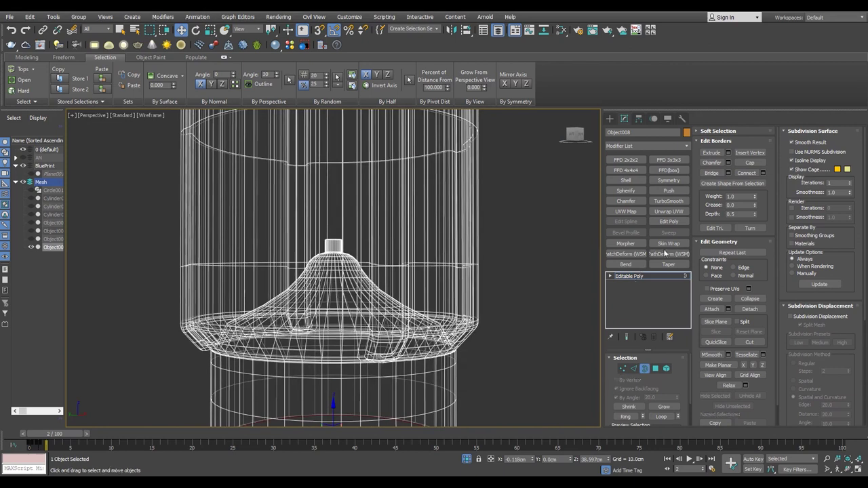
{"action": "key", "text": "3"}
{"action": "key", "text": "F3"}
{"action": "key", "text": "f"}
{"action": "key", "text": "z"}
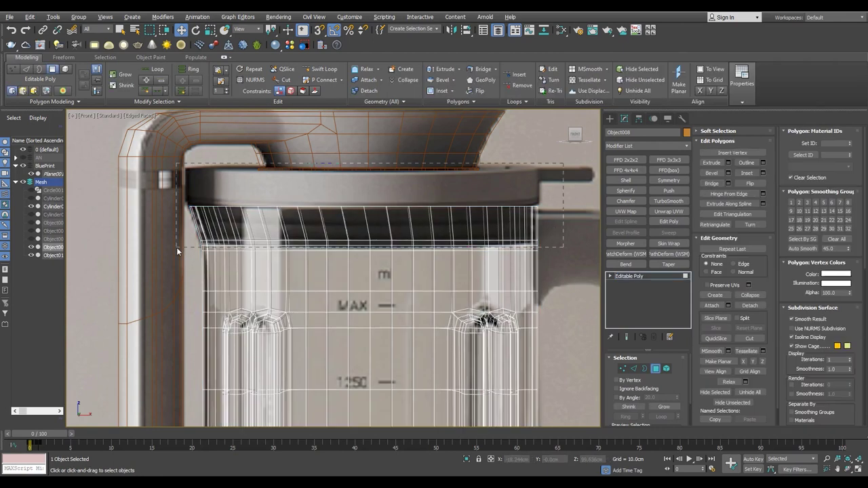
- Connect the vertical rim edges with 1 segment to add a loop below the top rim
{"action": "left_click_drag", "start_coordinate": [177, 247], "coordinate": [176, 259]}
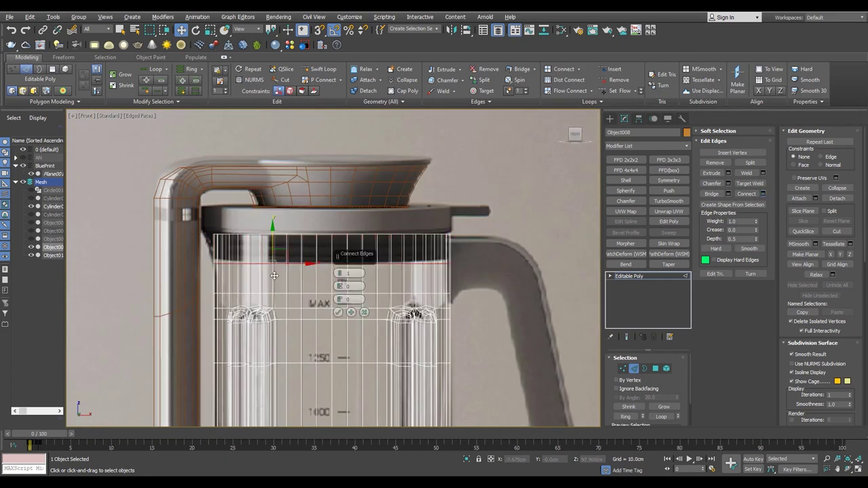
{"action": "scroll", "coordinate": [274, 276], "scroll_direction": "up", "scroll_amount": 4}
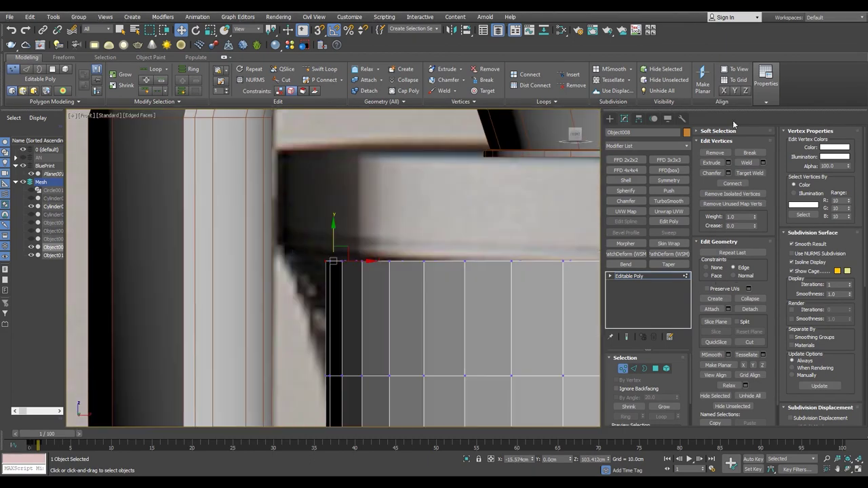
- With Soft Selection on, move the rim corner vertex beside the handle to match the reference
{"action": "left_click", "coordinate": [719, 131]}
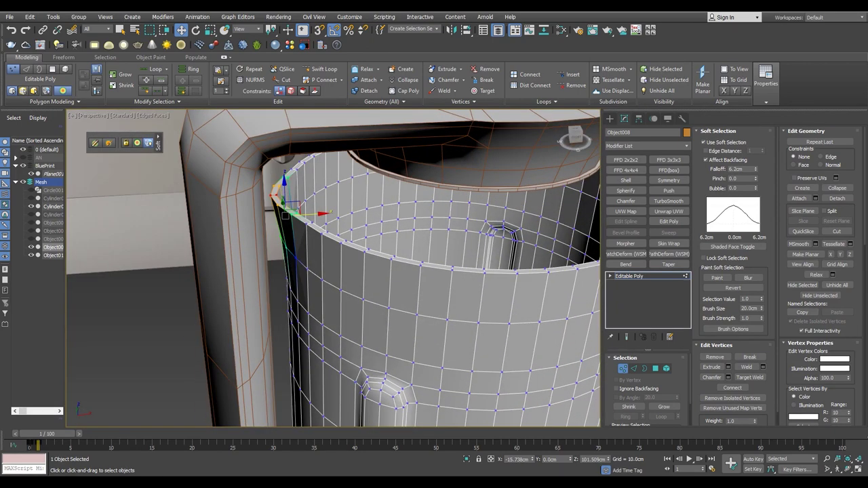
{"action": "middle_click_drag", "start_coordinate": [341, 256], "coordinate": [274, 216], "text": "alt"}
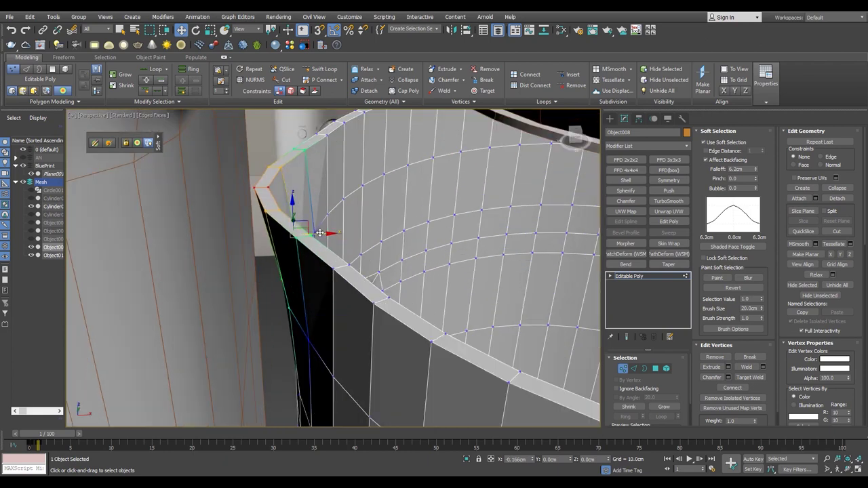
{"action": "middle_click_drag", "start_coordinate": [319, 233], "coordinate": [324, 214], "text": "alt"}
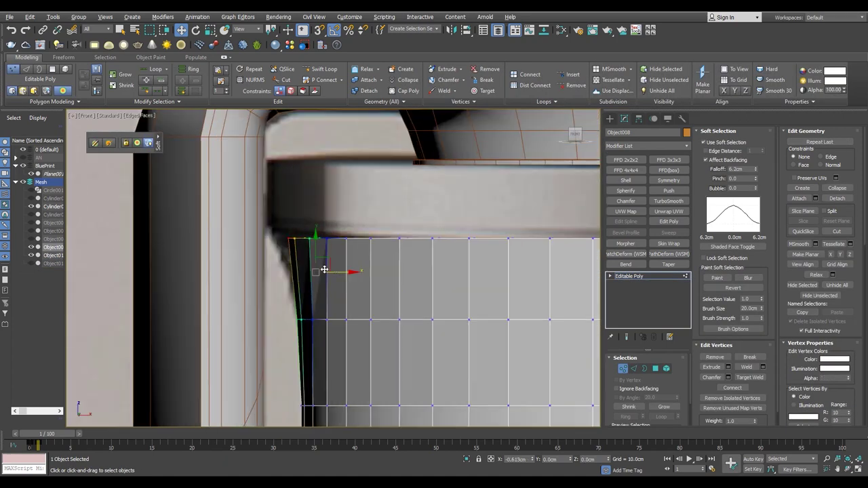
{"action": "key", "text": "p"}
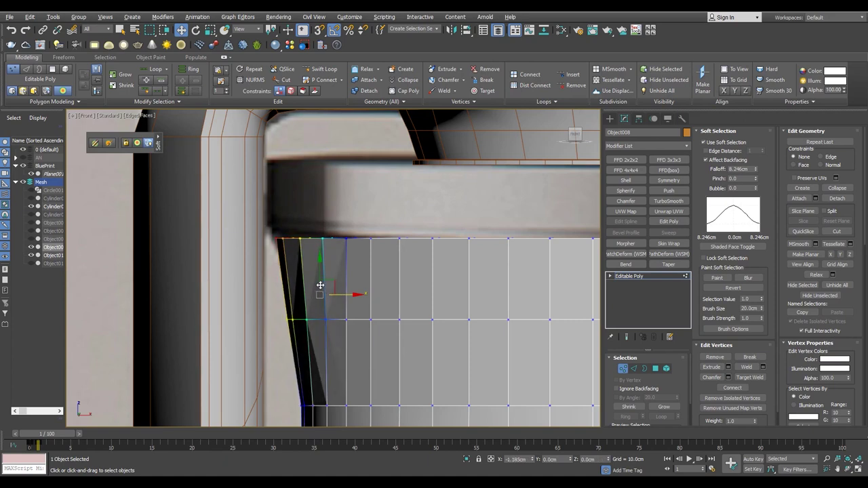
{"action": "left_click_drag", "start_coordinate": [53, 435], "coordinate": [41, 435]}
{"action": "key", "text": "w"}
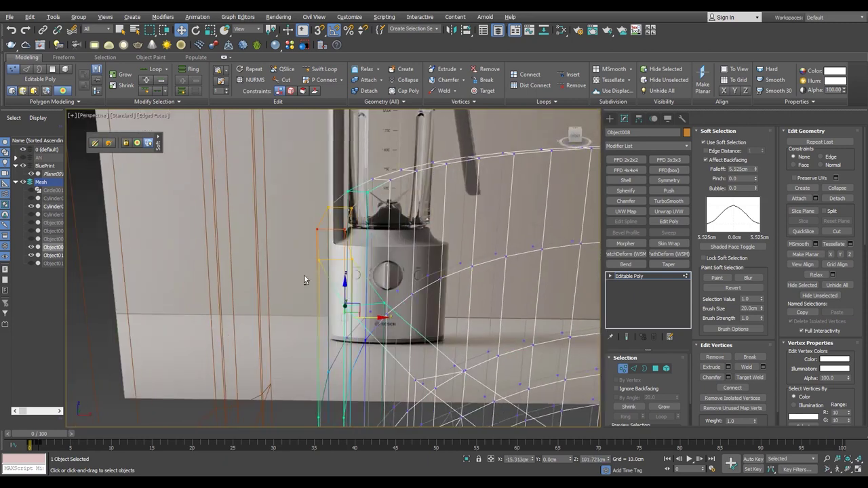
{"action": "key", "text": "alt+w"}
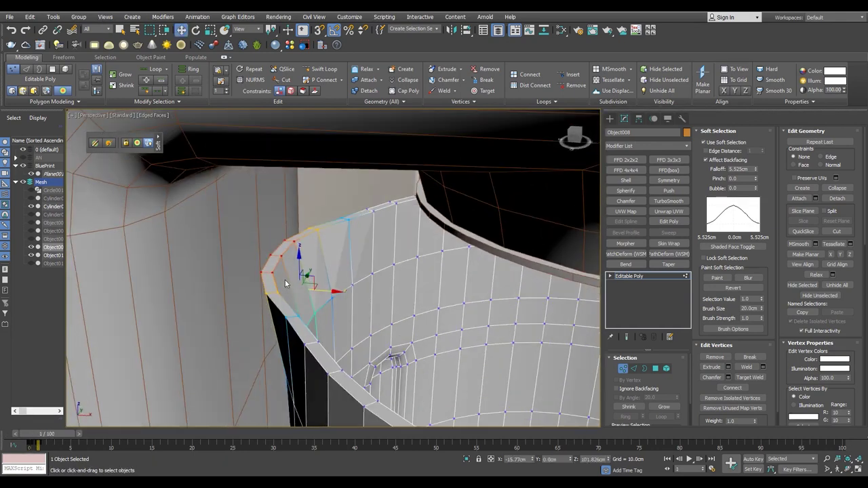
{"action": "key", "text": "f"}
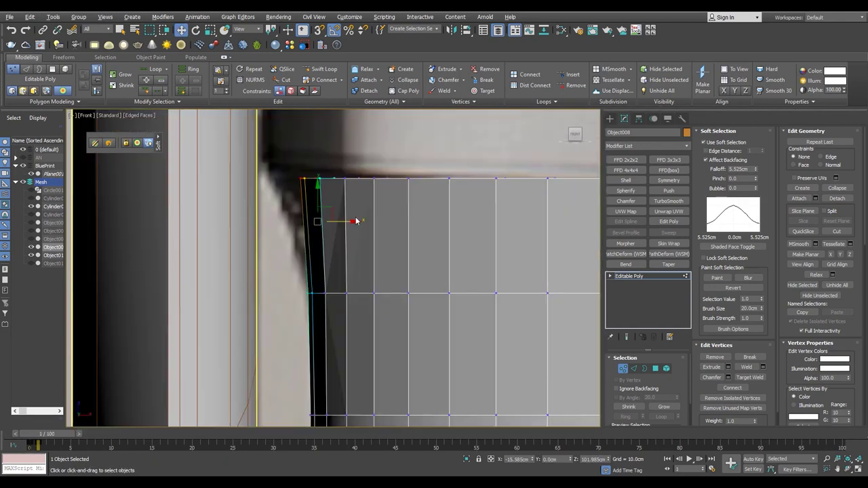
{"action": "key", "text": "p"}
{"action": "middle_click_drag", "start_coordinate": [319, 221], "coordinate": [319, 285], "text": "alt"}
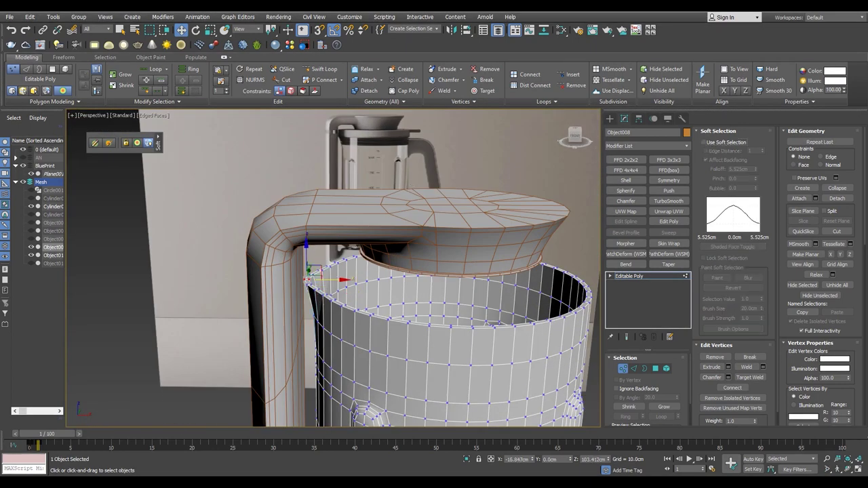
{"action": "scroll", "coordinate": [305, 280], "scroll_direction": "up", "scroll_amount": 5}
- Detach the selected rim faces as their own object and return to object level
{"action": "key", "text": "4"}
{"action": "middle_click_drag", "start_coordinate": [278, 259], "coordinate": [284, 285], "text": "alt"}
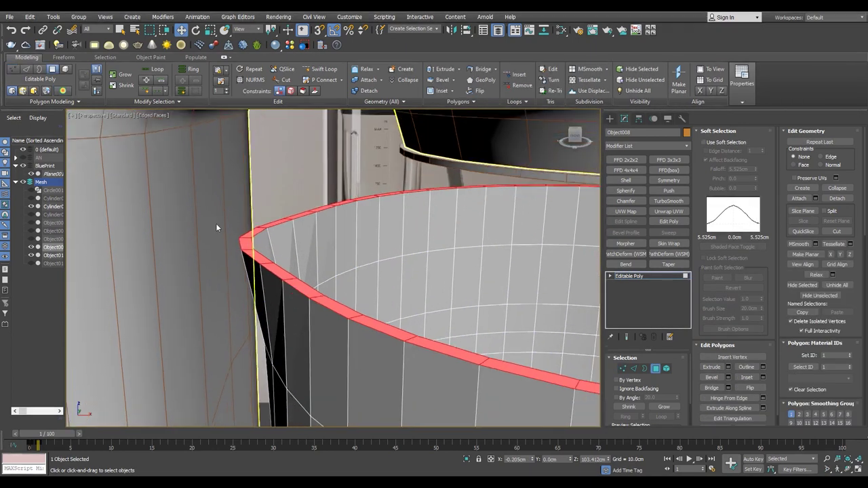
{"action": "left_click", "coordinate": [369, 90]}
{"action": "left_click", "coordinate": [461, 251]}
{"action": "left_click", "coordinate": [630, 276]}
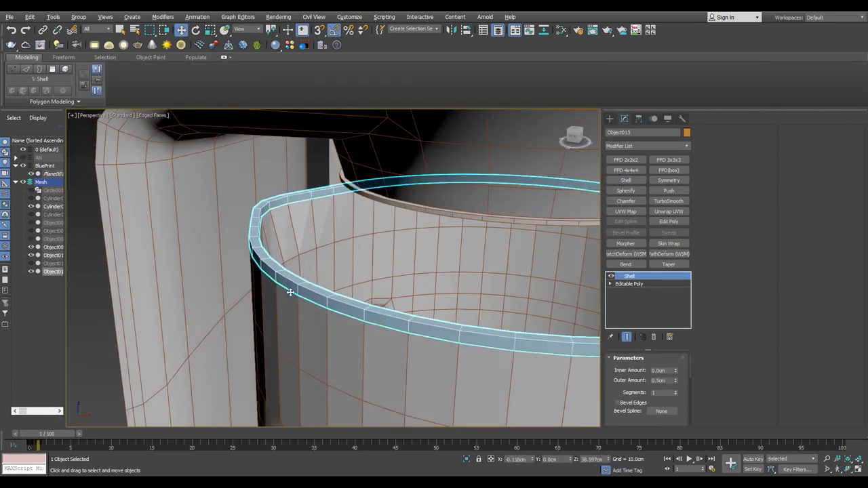
- Check the shelled rim in wireframe and shaded views, then add the jar body to the selection
{"action": "mouse_move", "coordinate": [291, 292]}
{"action": "middle_mouse_down", "text": "alt"}
{"action": "mouse_move", "coordinate": [307, 306]}
{"action": "mouse_move", "coordinate": [310, 287]}
{"action": "middle_mouse_up", "text": "alt"}
{"action": "scroll", "coordinate": [306, 305], "scroll_direction": "down", "scroll_amount": 3}
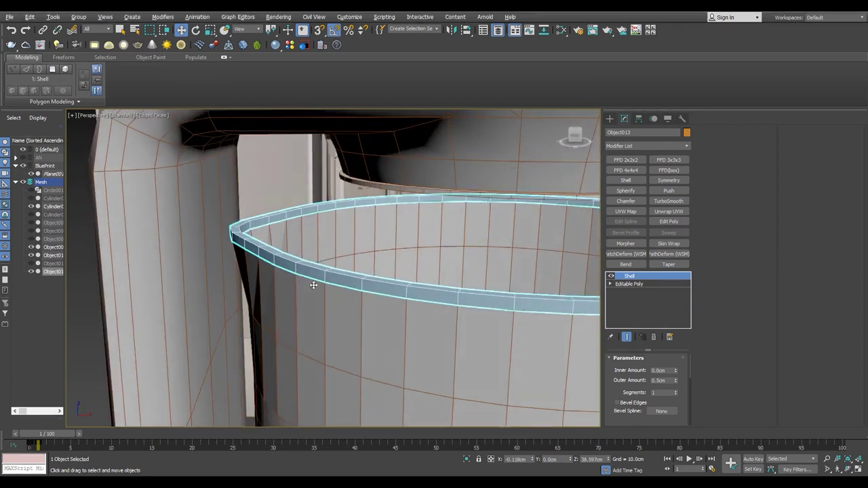
{"action": "scroll", "coordinate": [315, 298], "scroll_direction": "down", "scroll_amount": 2}
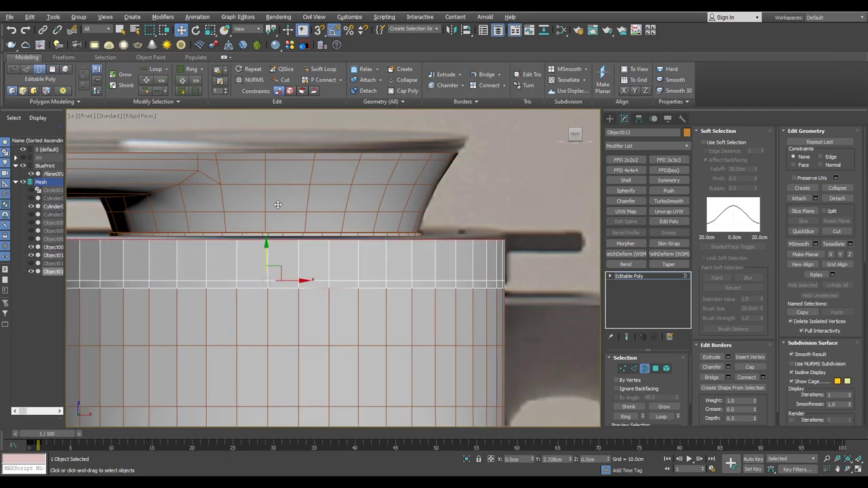
{"action": "key", "text": "alt+w"}
{"action": "key", "text": "alt+w"}
{"action": "middle_click_drag", "start_coordinate": [322, 278], "coordinate": [270, 223], "text": "alt"}
{"action": "key", "text": "F3"}
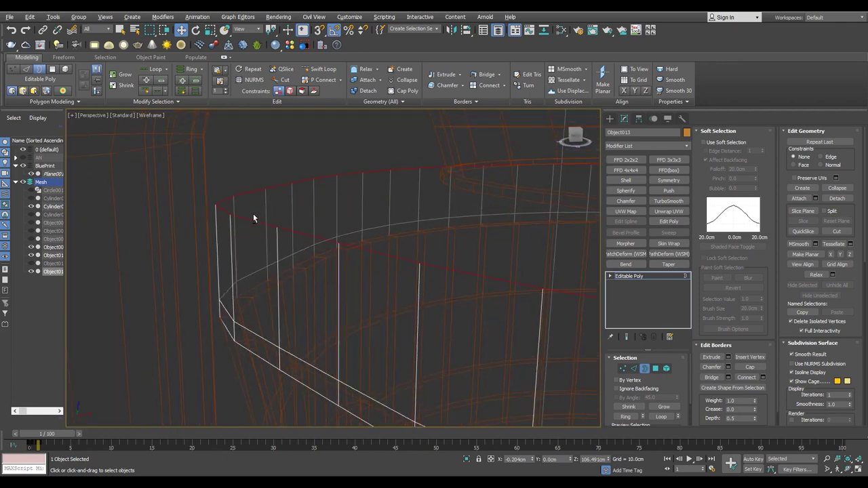
{"action": "key", "text": "1"}
{"action": "key", "text": "F3"}
{"action": "middle_click_drag", "start_coordinate": [278, 168], "coordinate": [260, 166], "text": "alt"}
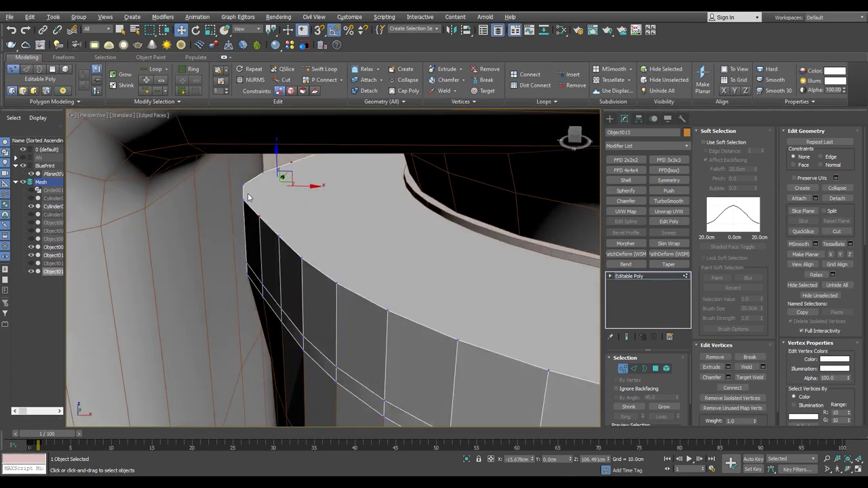
{"action": "key", "text": "F3"}
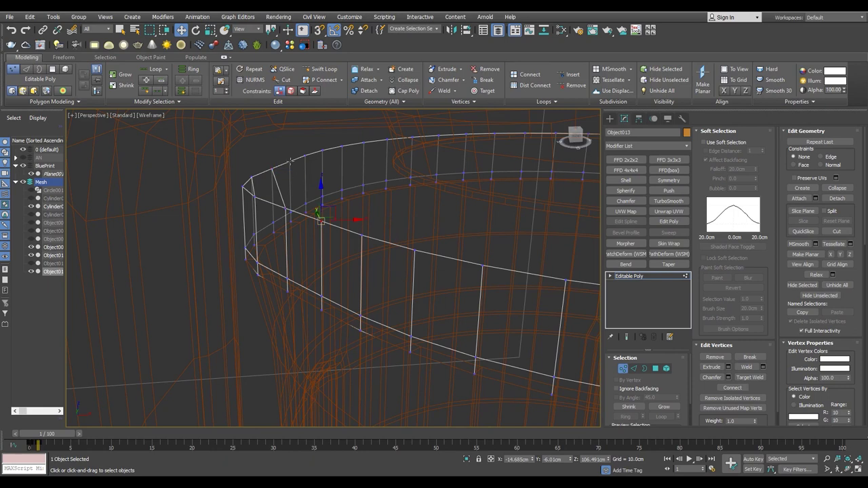
{"action": "key", "text": "F3"}
{"action": "left_click", "coordinate": [330, 301]}
- From Top view, add a shared Edit Poly modifier to the jar body and band
{"action": "key", "text": "t"}
{"action": "key", "text": "F3"}
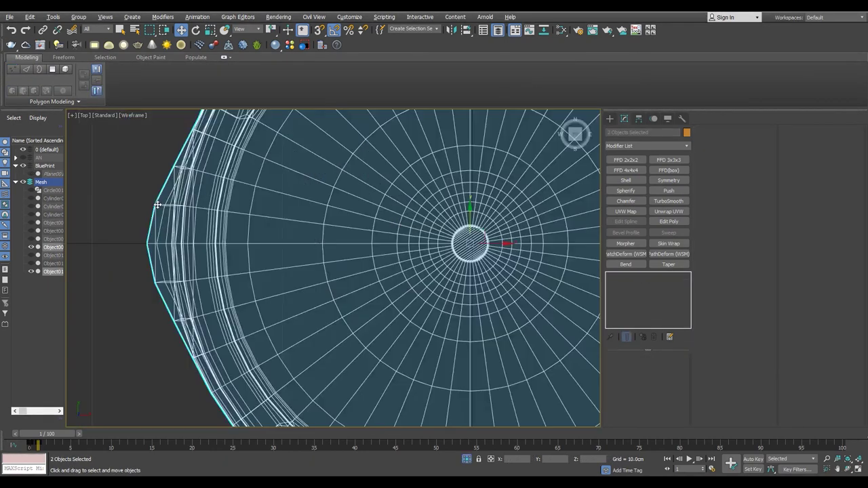
{"action": "key", "text": "F3"}
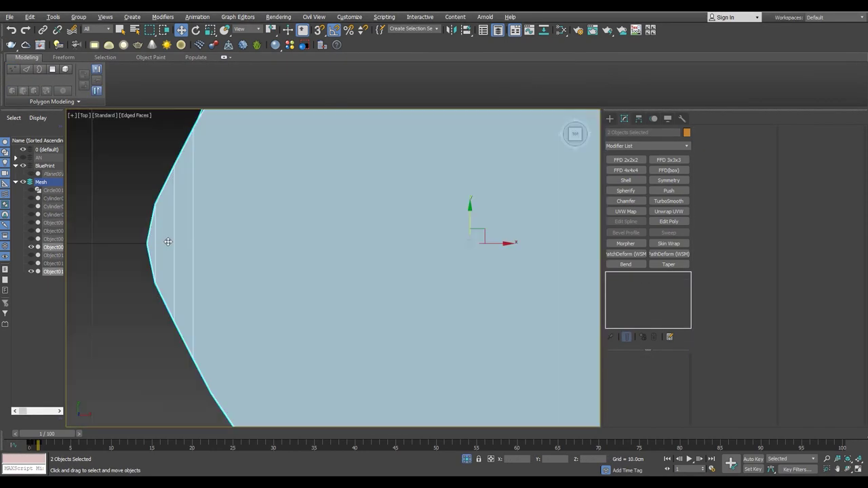
{"action": "left_click", "coordinate": [669, 221]}
{"action": "key", "text": "F3"}
{"action": "key", "text": "1"}
{"action": "key", "text": "F3"}
{"action": "key", "text": "alt+w"}
{"action": "key", "text": "alt+w"}
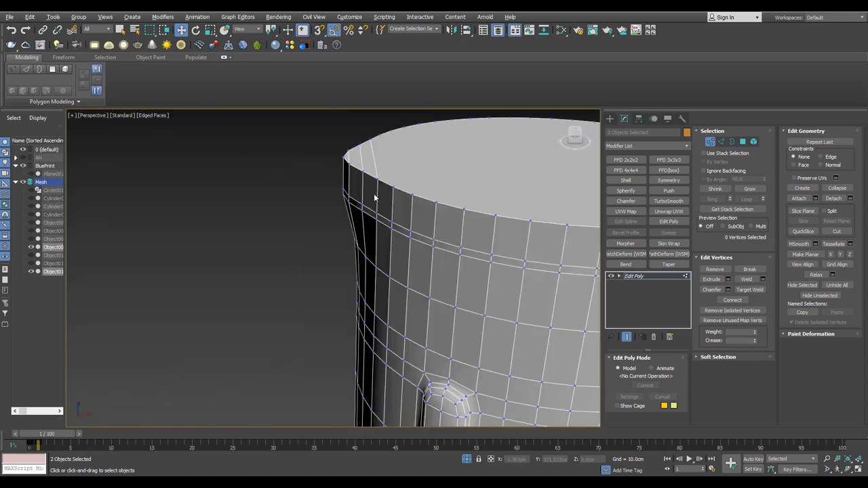
{"action": "middle_click_drag", "start_coordinate": [374, 197], "coordinate": [379, 217], "text": "alt"}
- Select the top ring of rim vertices plus those beside the handle for scaling
{"action": "key", "text": "alt+w"}
{"action": "key", "text": "alt+w"}
{"action": "left_click_drag", "start_coordinate": [233, 251], "coordinate": [330, 161]}
{"action": "key", "text": "alt+w"}
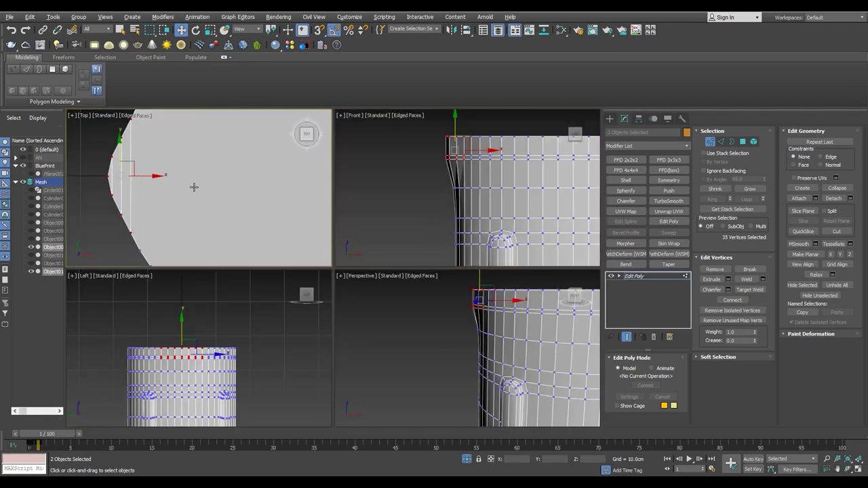
{"action": "key", "text": "alt+w"}
{"action": "key", "text": "r"}
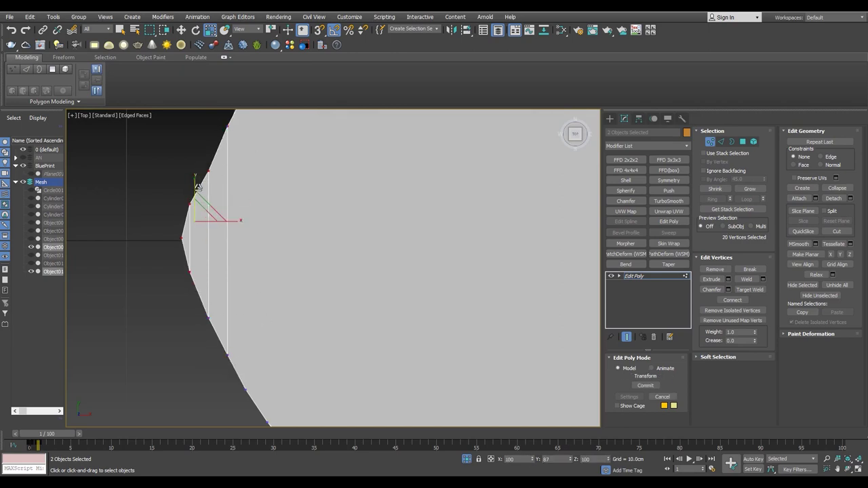
{"action": "left_click_drag", "start_coordinate": [219, 363], "coordinate": [226, 346], "text": "ctrl"}
{"action": "key", "text": "F3"}
{"action": "key", "text": "F3"}
{"action": "key", "text": "alt+w"}
{"action": "key", "text": "alt+w"}
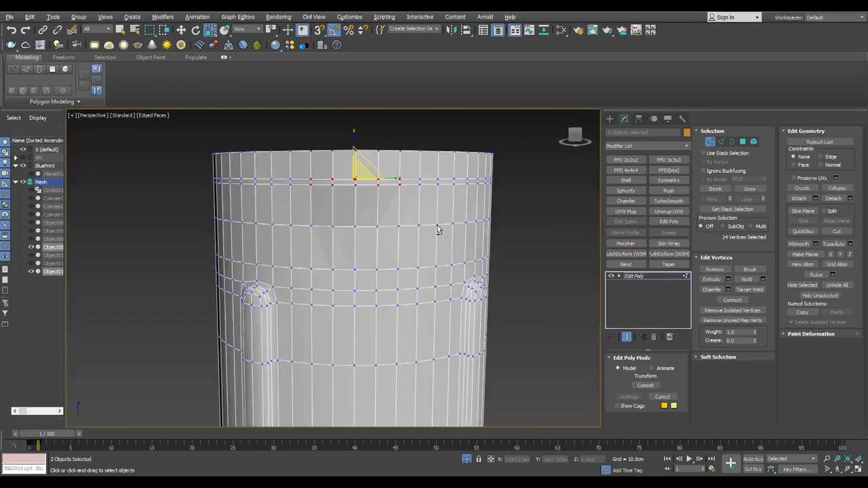
{"action": "middle_click_drag", "start_coordinate": [438, 230], "coordinate": [376, 209], "text": "alt"}
{"action": "scroll", "coordinate": [377, 209], "scroll_direction": "up", "scroll_amount": 2}
{"action": "key", "text": "alt+w"}
{"action": "key", "text": "alt+w"}
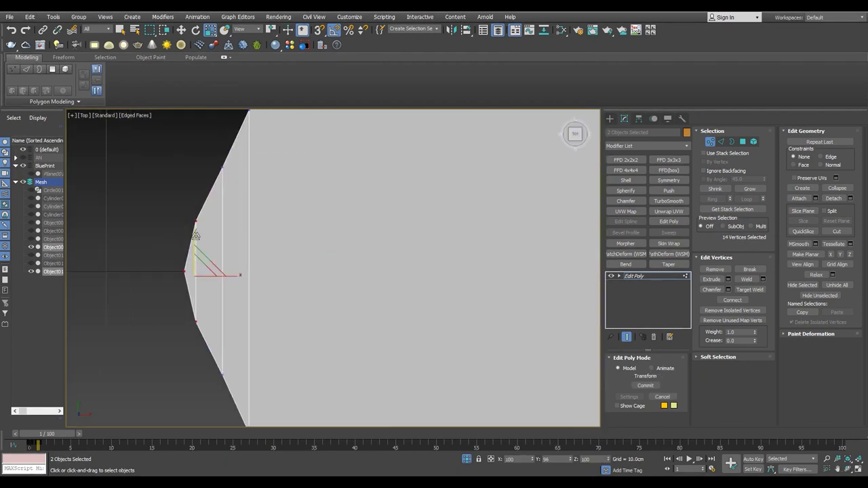
- Shape the 14 corner vertices beside the handle into a pointed spout
{"action": "key", "text": "alt+w"}
{"action": "key", "text": "alt+w"}
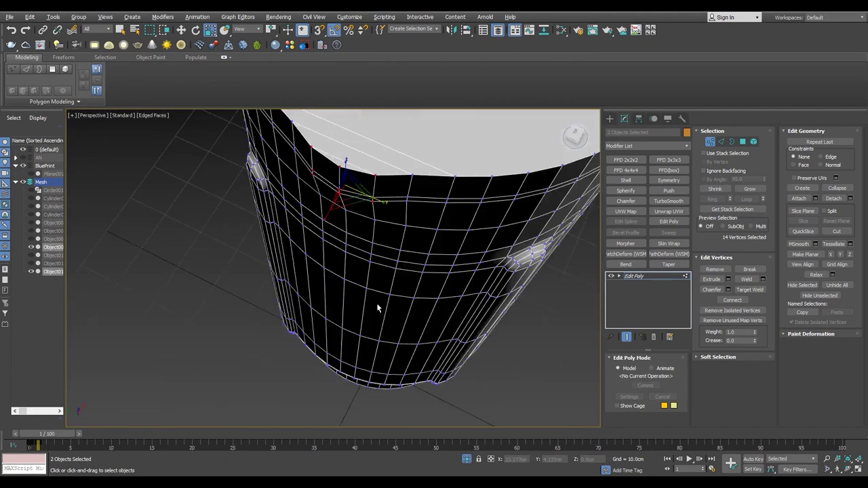
{"action": "key", "text": "f"}
{"action": "scroll", "coordinate": [319, 209], "scroll_direction": "up", "scroll_amount": 2}
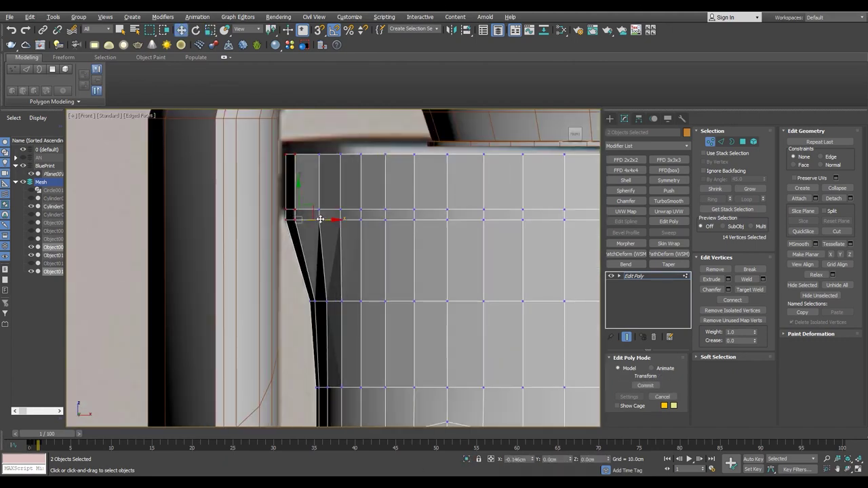
{"action": "key", "text": "p"}
{"action": "mouse_move", "coordinate": [321, 219]}
{"action": "middle_mouse_down", "text": "alt"}
{"action": "mouse_move", "coordinate": [346, 263]}
{"action": "mouse_move", "coordinate": [341, 258]}
{"action": "middle_mouse_up", "text": "alt"}
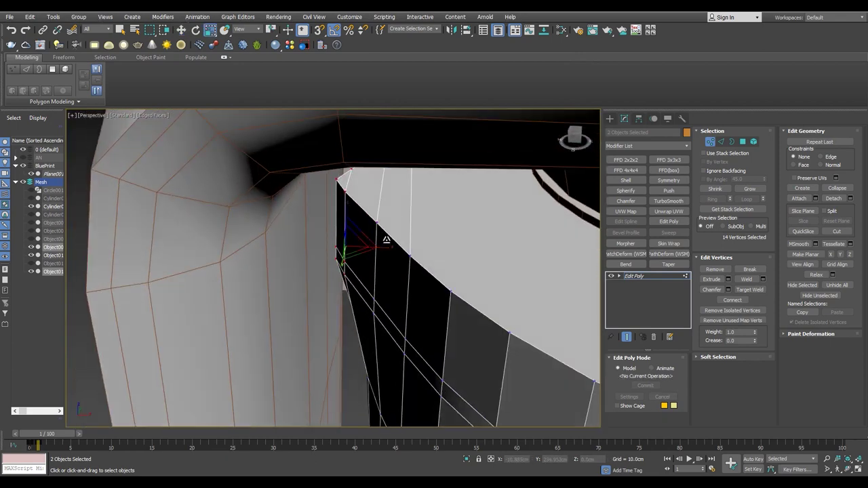
{"action": "scroll", "coordinate": [341, 257], "scroll_direction": "down", "scroll_amount": 3}
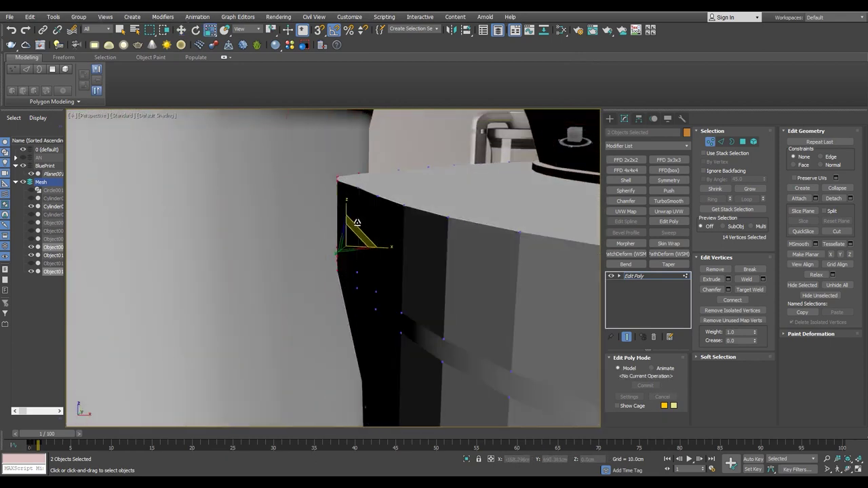
{"action": "mouse_move", "coordinate": [341, 257]}
{"action": "middle_mouse_down", "text": "alt"}
{"action": "mouse_move", "coordinate": [320, 213]}
{"action": "mouse_move", "coordinate": [380, 224]}
{"action": "middle_mouse_up", "text": "alt"}
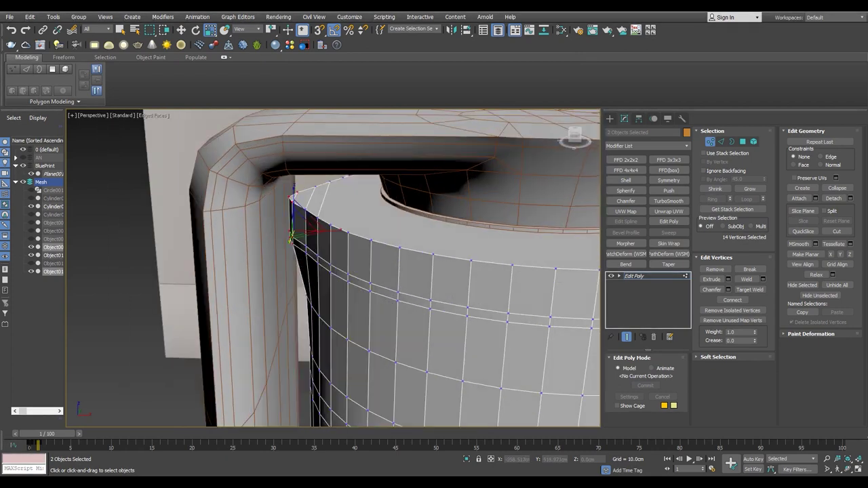
{"action": "key", "text": "f"}
{"action": "middle_click_drag", "start_coordinate": [474, 262], "coordinate": [569, 262]}
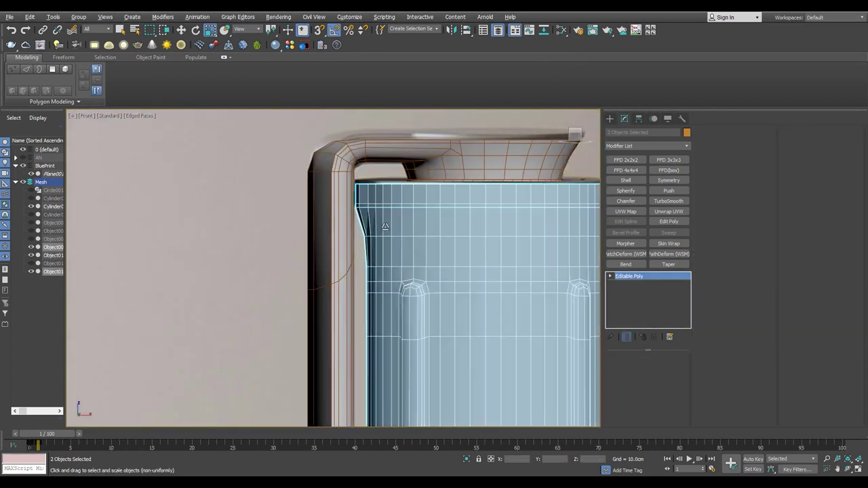
- Select and move the spout-side vertices beside the handle in Front view to realign them
{"action": "scroll", "coordinate": [287, 272], "scroll_direction": "up", "scroll_amount": 3}
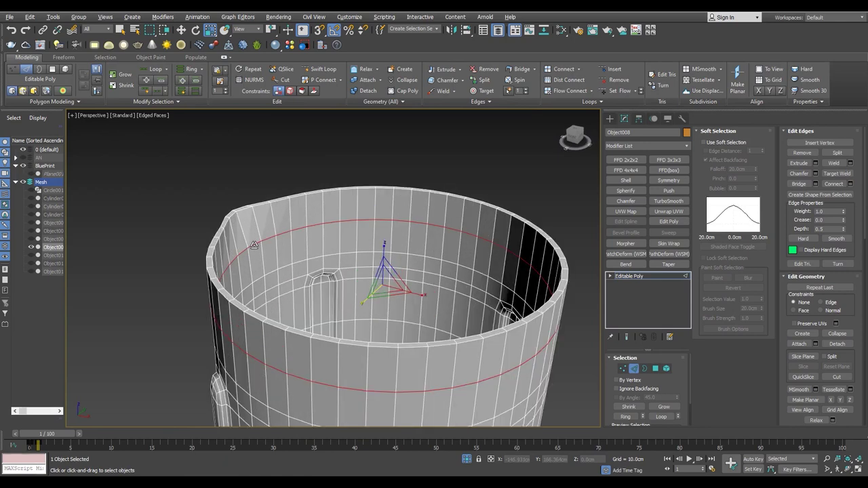
{"action": "middle_click_drag", "start_coordinate": [254, 244], "coordinate": [297, 227], "text": "alt"}
{"action": "key", "text": "f"}
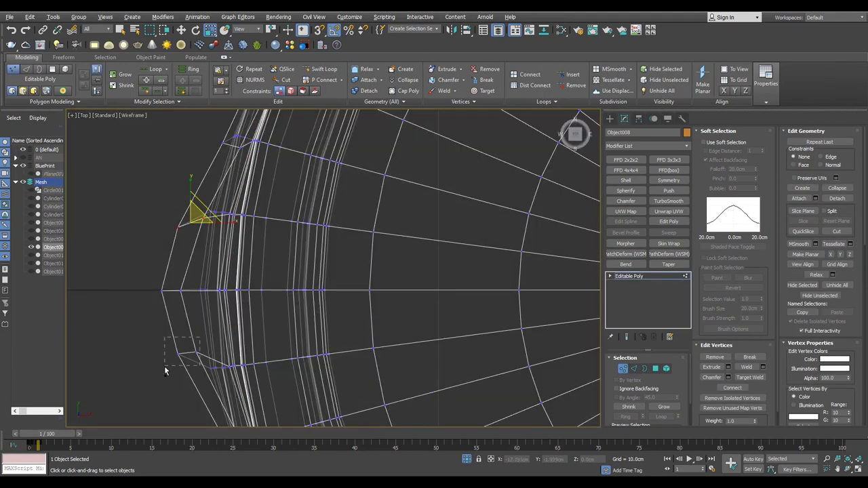
{"action": "left_click_drag", "start_coordinate": [165, 370], "coordinate": [164, 370], "text": "ctrl"}
{"action": "key", "text": "F3"}
{"action": "key", "text": "w"}
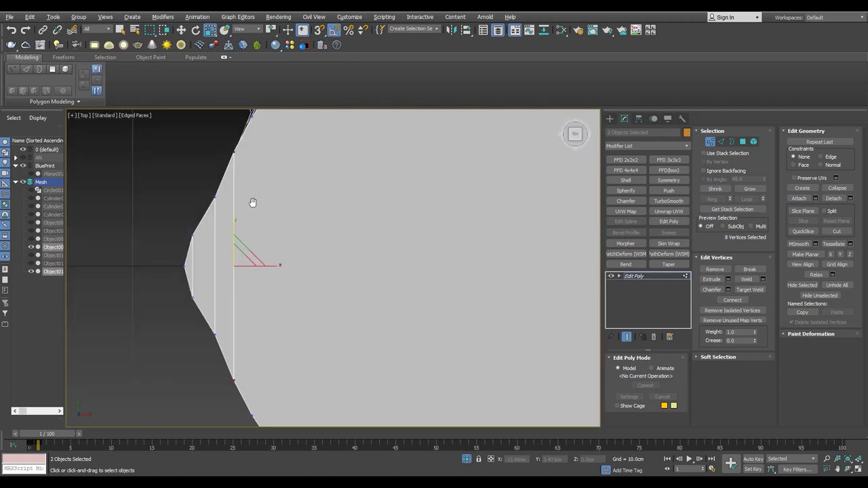
{"action": "middle_click_drag", "start_coordinate": [253, 202], "coordinate": [246, 222]}
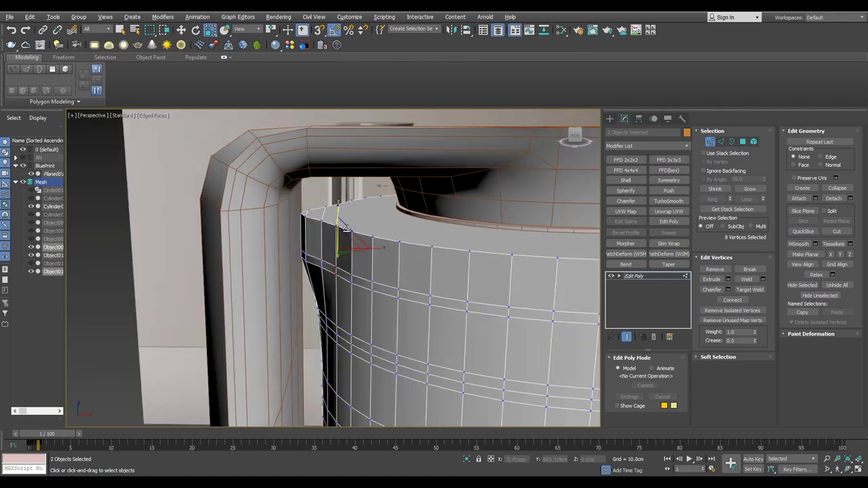
{"action": "key", "text": "F3"}
{"action": "key", "text": "alt+w"}
{"action": "key", "text": "alt+w"}
{"action": "key", "text": "alt+w"}
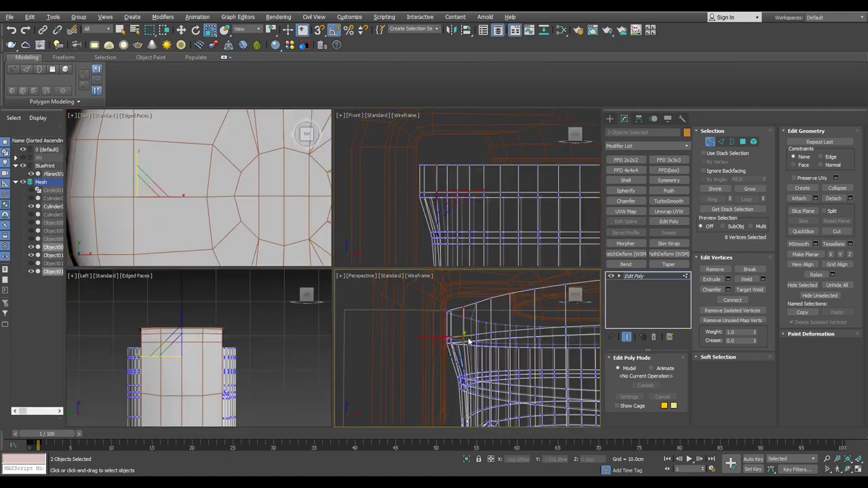
{"action": "key", "text": "alt+w"}
{"action": "key", "text": "w"}
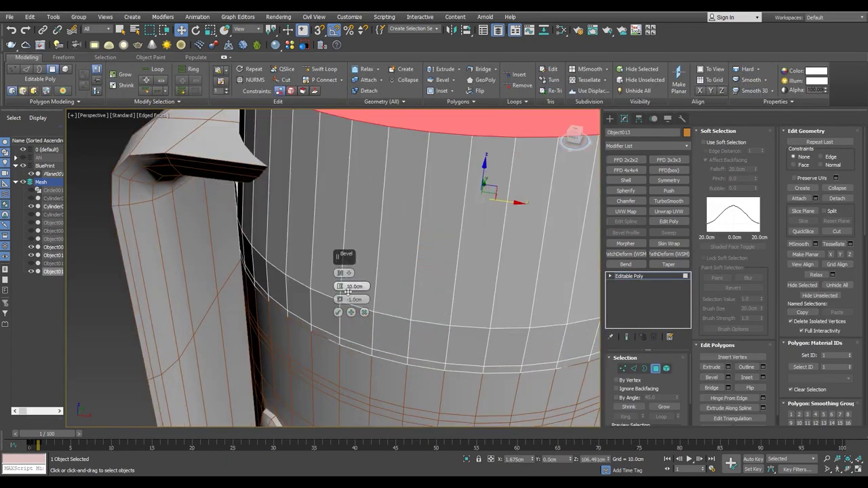
- Inset the band's top polygon using a Bevel with height 0
{"action": "right_click", "coordinate": [348, 291]}
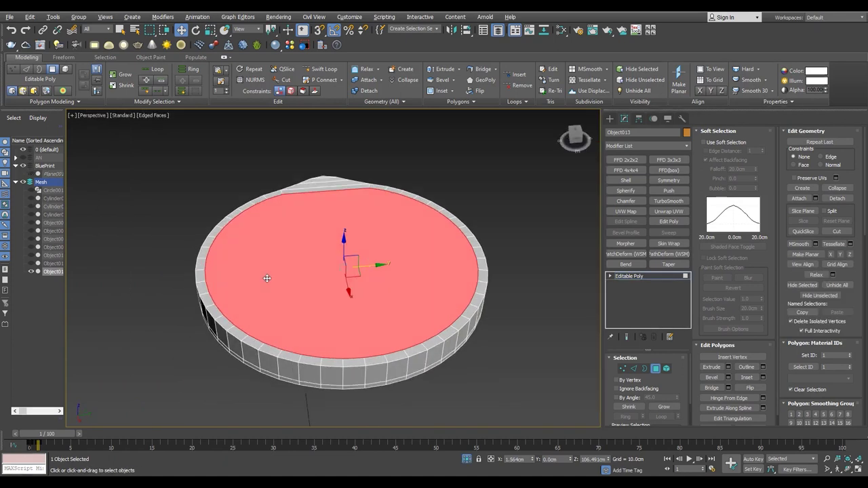
{"action": "key", "text": "2"}
{"action": "key", "text": "F3"}
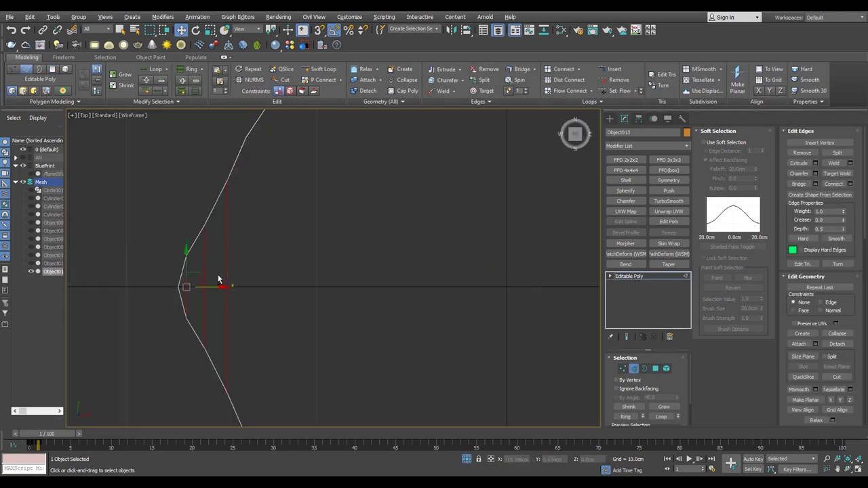
{"action": "key", "text": "1"}
{"action": "scroll", "coordinate": [204, 285], "scroll_direction": "up", "scroll_amount": 2}
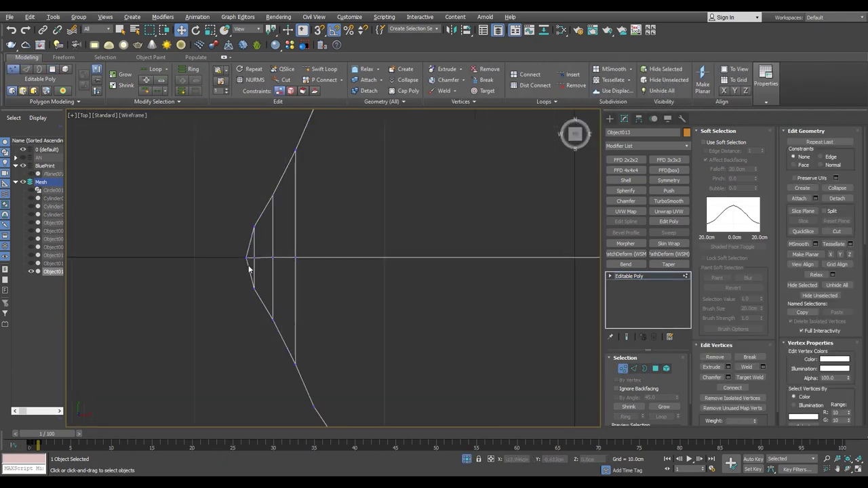
{"action": "key", "text": "p"}
{"action": "key", "text": "F3"}
{"action": "key", "text": "4"}
{"action": "scroll", "coordinate": [343, 304], "scroll_direction": "down", "scroll_amount": 3}
{"action": "scroll", "coordinate": [352, 256], "scroll_direction": "up", "scroll_amount": 4}
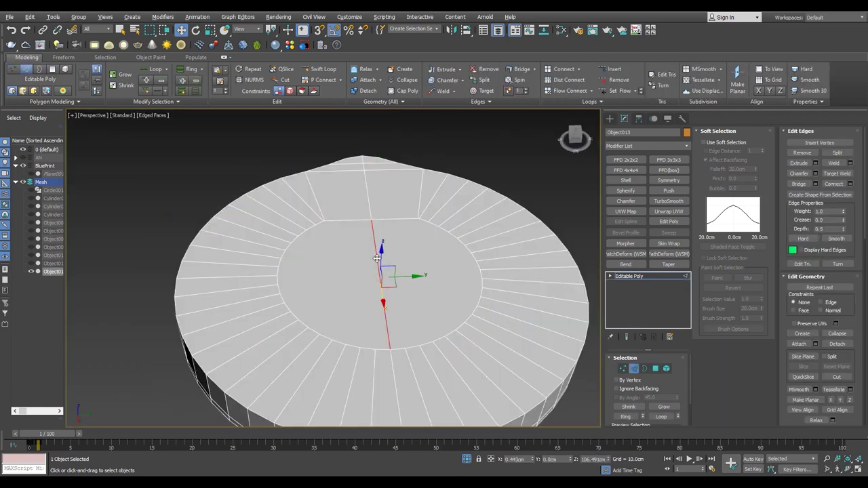
- Delete the inset top face and Cap the resulting border opening with a new face
{"action": "key", "text": "Delete"}
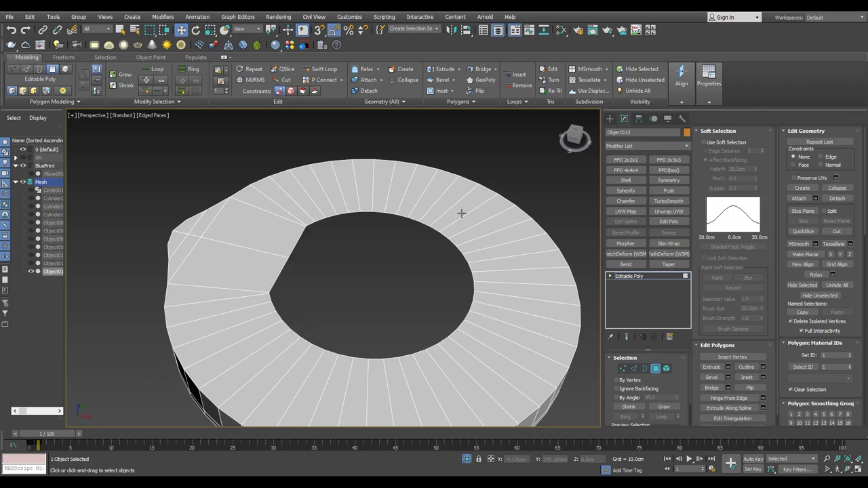
{"action": "key", "text": "2"}
{"action": "key", "text": "3"}
{"action": "left_click", "coordinate": [447, 238]}
{"action": "scroll", "coordinate": [447, 239], "scroll_direction": "down", "scroll_amount": 2}
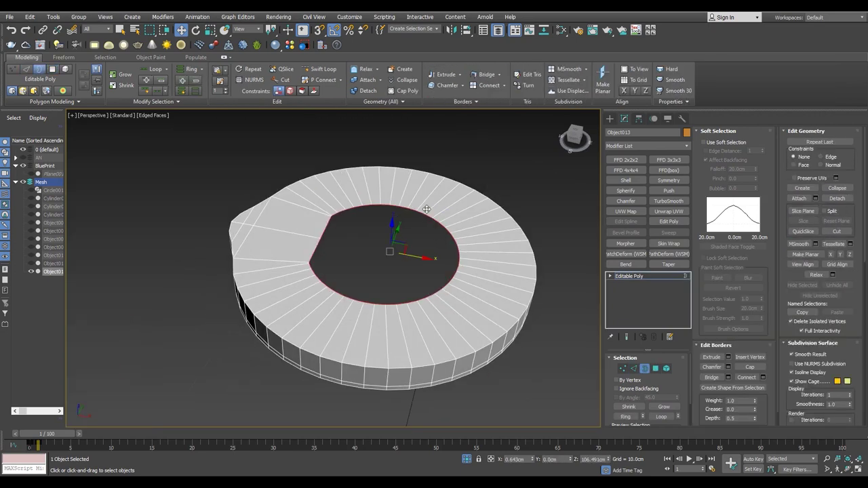
{"action": "key", "text": "alt+p"}
{"action": "key", "text": "4"}
{"action": "scroll", "coordinate": [388, 233], "scroll_direction": "up", "scroll_amount": 3}
- Detach the new cap face as a clone named Object014
{"action": "middle_click_drag", "start_coordinate": [387, 233], "coordinate": [400, 279], "text": "alt"}
{"action": "key", "text": "t"}
{"action": "key", "text": "alt+d"}
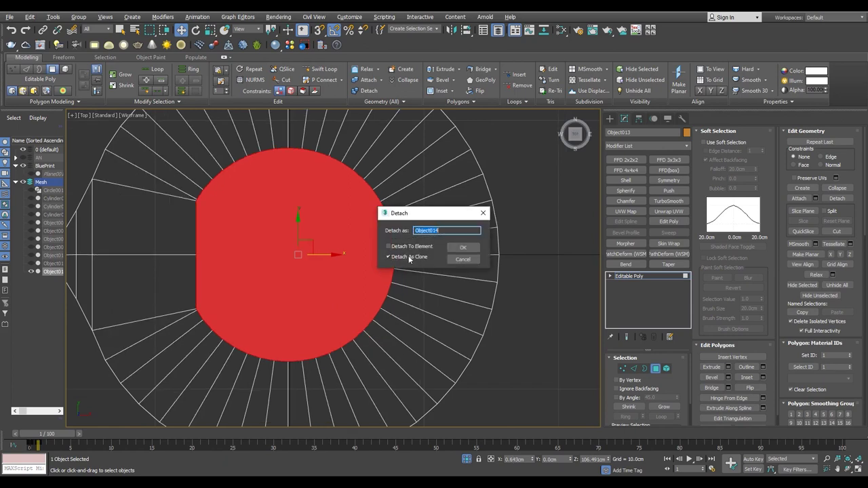
{"action": "key", "text": "Return"}
{"action": "scroll", "coordinate": [376, 265], "scroll_direction": "down", "scroll_amount": 5}
{"action": "left_click", "coordinate": [324, 246]}
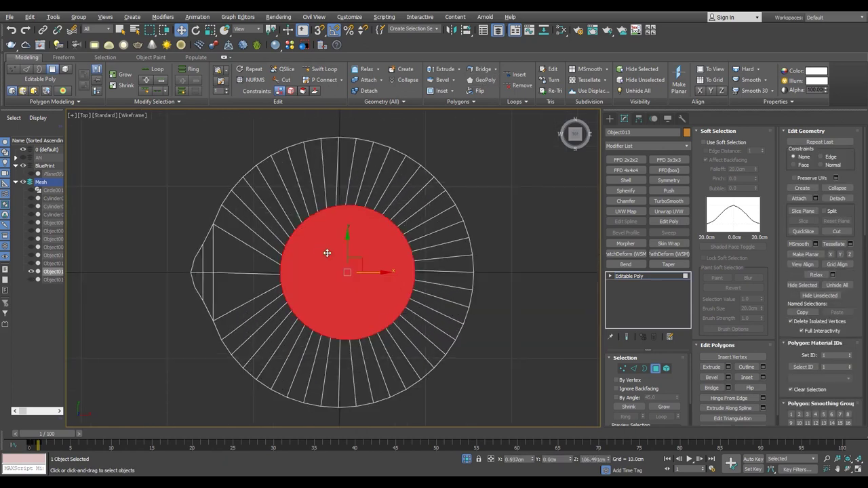
- Delete the cap face and Connect the inner opening's edges with 1 segment
{"action": "key", "text": "Delete"}
{"action": "scroll", "coordinate": [333, 267], "scroll_direction": "up", "scroll_amount": 2}
{"action": "key", "text": "2"}
{"action": "left_click", "coordinate": [362, 369]}
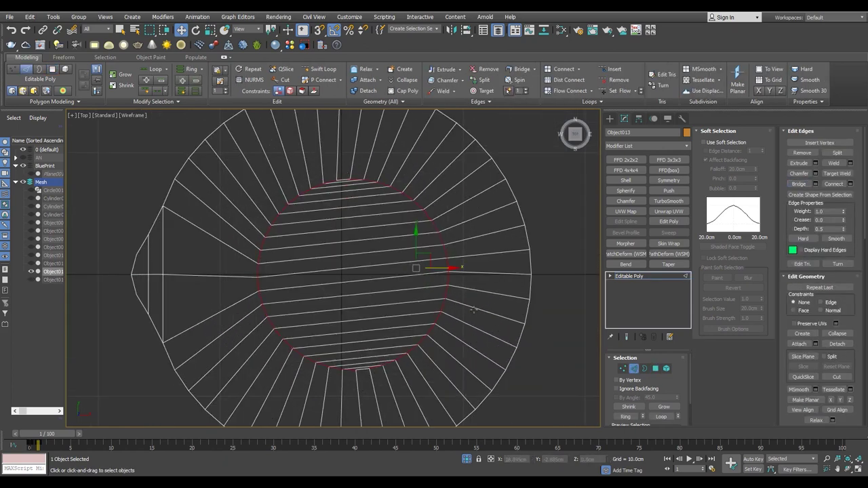
{"action": "key", "text": "p"}
{"action": "scroll", "coordinate": [460, 243], "scroll_direction": "up", "scroll_amount": 4}
{"action": "scroll", "coordinate": [460, 243], "scroll_direction": "up", "scroll_amount": 3}
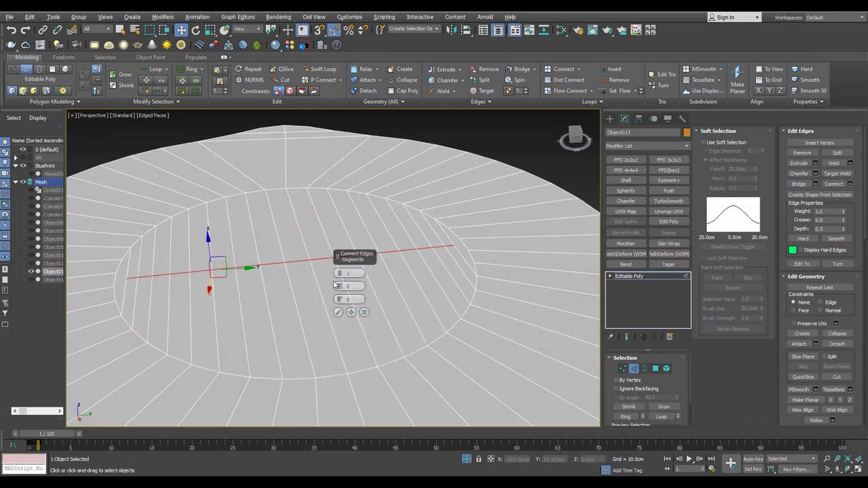
- Exit sub-object editing, End Isolate, and restore the four-viewport layout
{"action": "key", "text": "1"}
{"action": "left_click", "coordinate": [116, 281]}
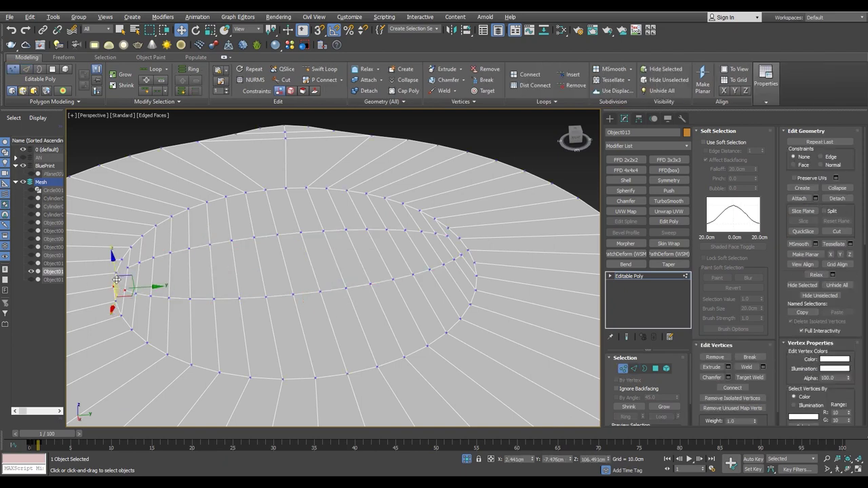
{"action": "left_click", "coordinate": [629, 276]}
{"action": "key", "text": "z"}
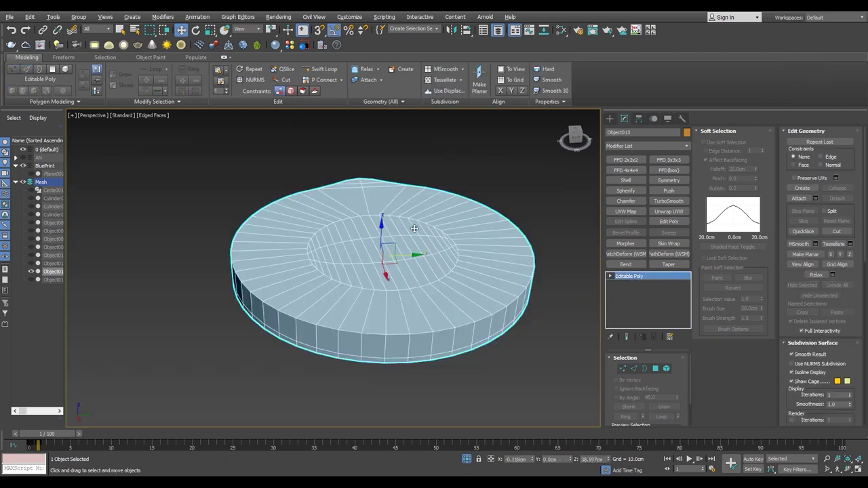
{"action": "middle_click_drag", "start_coordinate": [422, 203], "coordinate": [423, 170], "text": "alt"}
{"action": "left_click", "coordinate": [467, 460]}
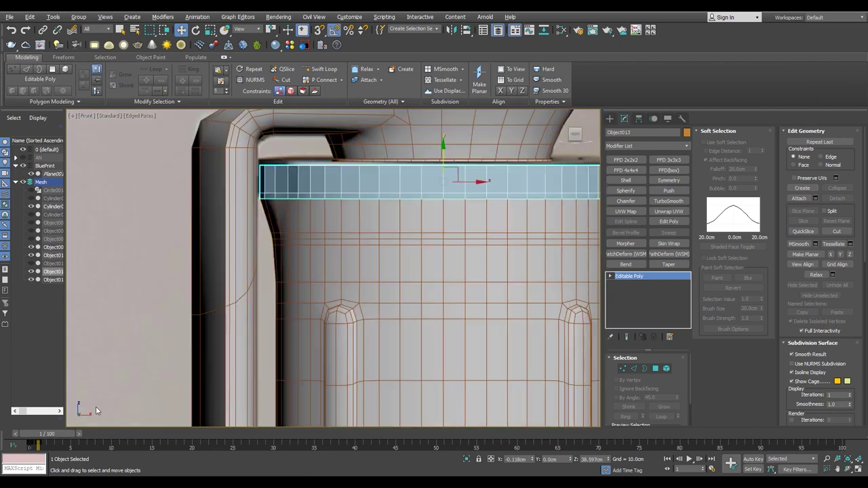
{"action": "key", "text": "alt+w"}
{"action": "key", "text": "alt+w"}
{"action": "scroll", "coordinate": [448, 339], "scroll_direction": "up", "scroll_amount": 3}
- Select the cloned disc Object014 at object level from the scene list
{"action": "key", "text": "F3"}
{"action": "left_click", "coordinate": [296, 257]}
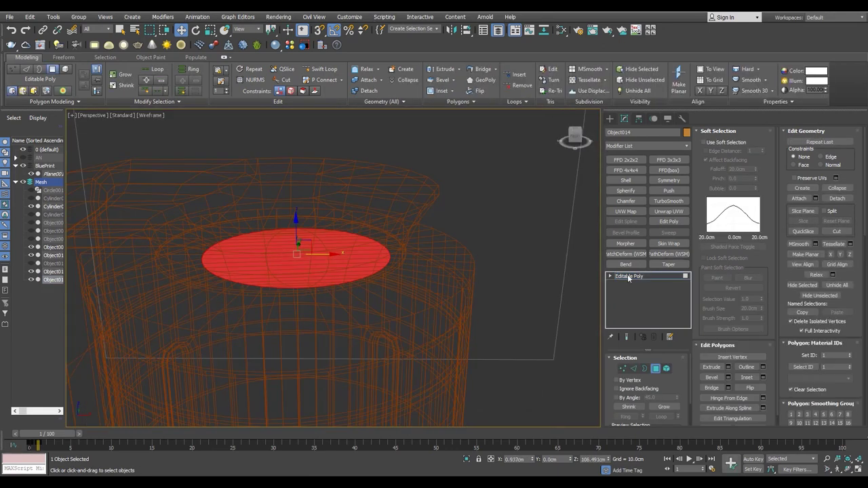
{"action": "left_click", "coordinate": [629, 276]}
{"action": "key", "text": "t"}
{"action": "key", "text": "F3"}
{"action": "scroll", "coordinate": [248, 247], "scroll_direction": "down", "scroll_amount": 2}
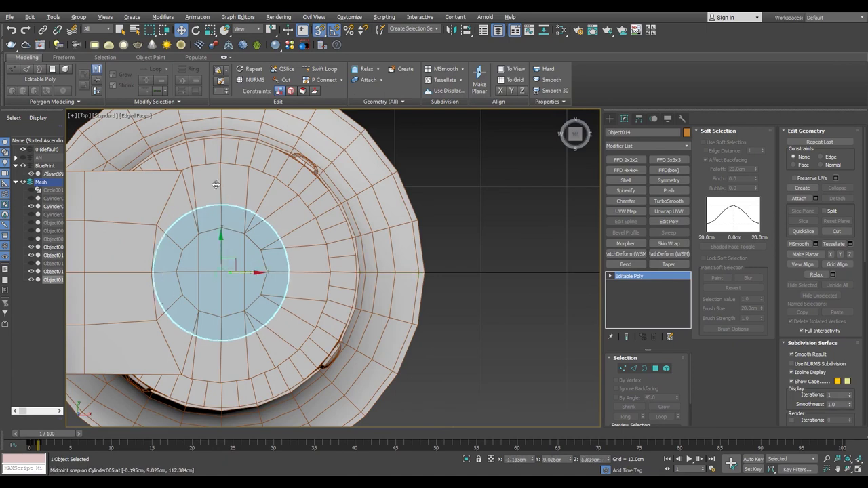
{"action": "key", "text": "p"}
{"action": "middle_click_drag", "start_coordinate": [268, 241], "coordinate": [339, 264], "text": "alt"}
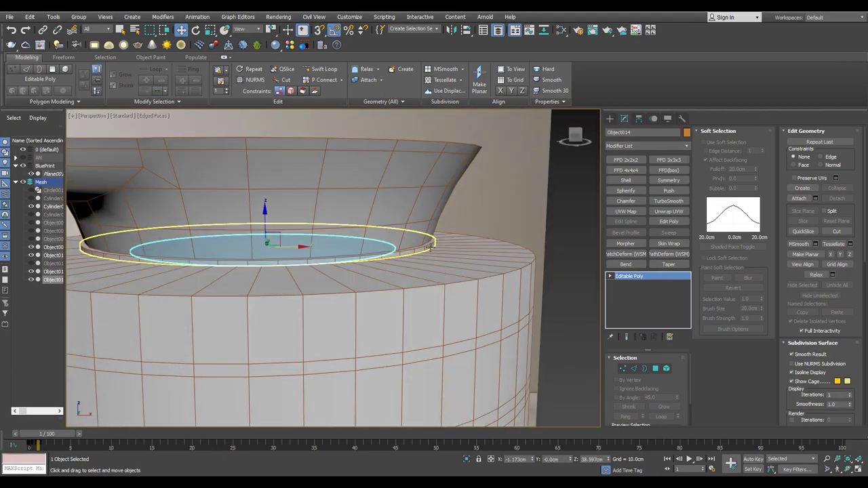
{"action": "left_click", "coordinate": [355, 272]}
{"action": "left_click", "coordinate": [53, 263]}
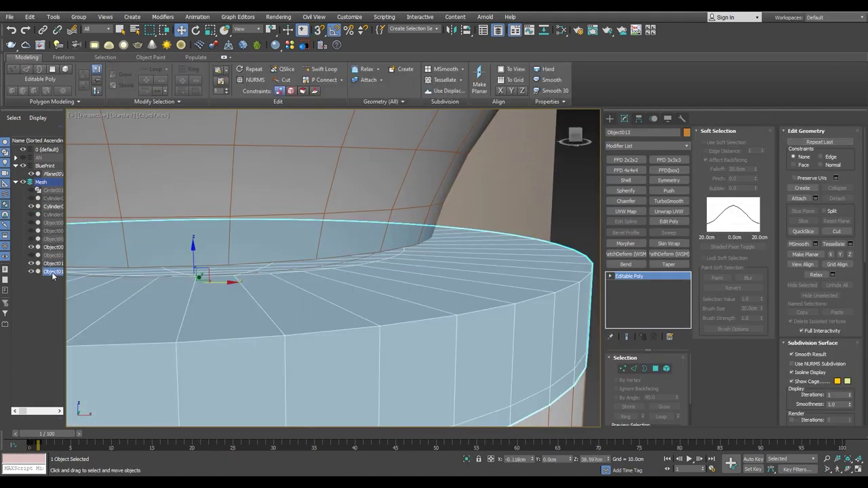
{"action": "left_click", "coordinate": [53, 271]}
- Adjust Object014's pivot in the Hierarchy panel
{"action": "key", "text": "r"}
{"action": "scroll", "coordinate": [272, 271], "scroll_direction": "down", "scroll_amount": 3}
{"action": "left_click", "coordinate": [625, 118]}
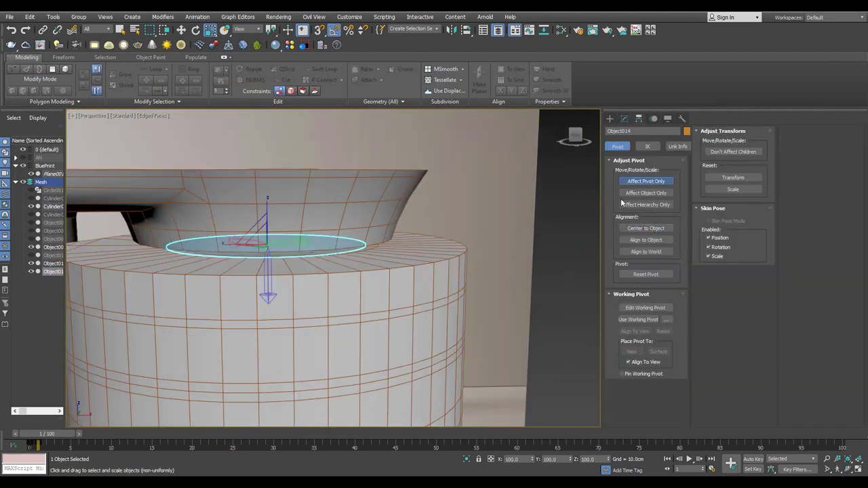
{"action": "left_click", "coordinate": [641, 181]}
{"action": "scroll", "coordinate": [280, 241], "scroll_direction": "up", "scroll_amount": 2}
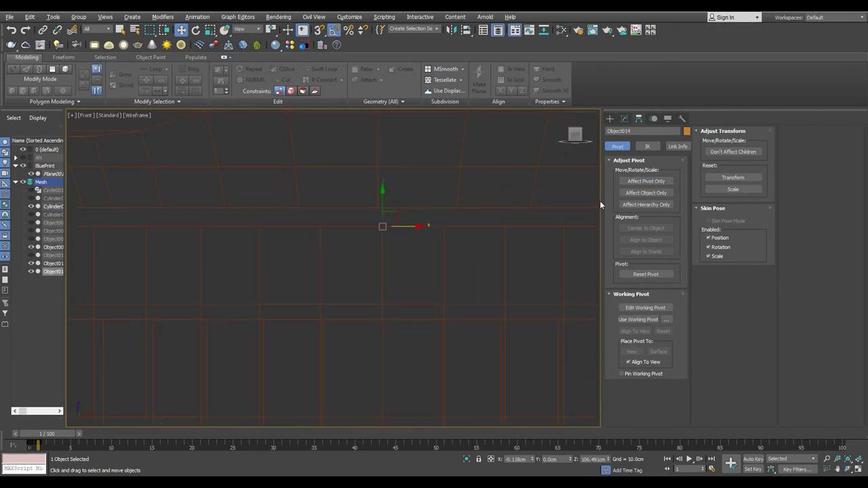
- Give the disc a Shell with 0.5 cm outer amount and collapse it to Editable Poly
{"action": "key", "text": "alt+w"}
{"action": "middle_click_drag", "start_coordinate": [520, 351], "coordinate": [370, 301], "text": "alt"}
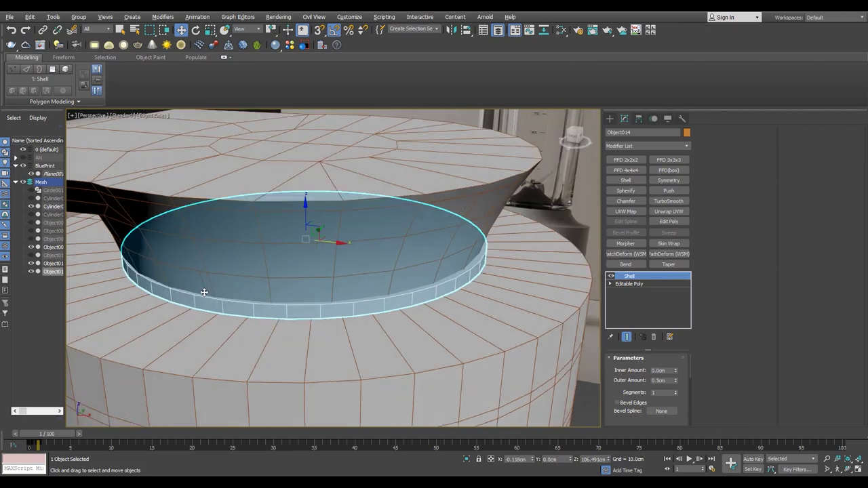
{"action": "scroll", "coordinate": [370, 300], "scroll_direction": "up", "scroll_amount": 3}
{"action": "key", "text": "ctrl+z"}
{"action": "key", "text": "f"}
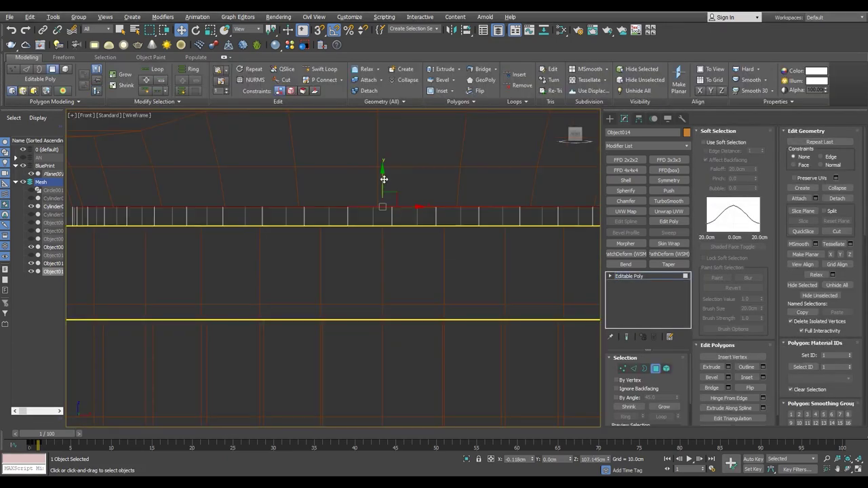
{"action": "key", "text": "p"}
{"action": "scroll", "coordinate": [353, 285], "scroll_direction": "down", "scroll_amount": 3}
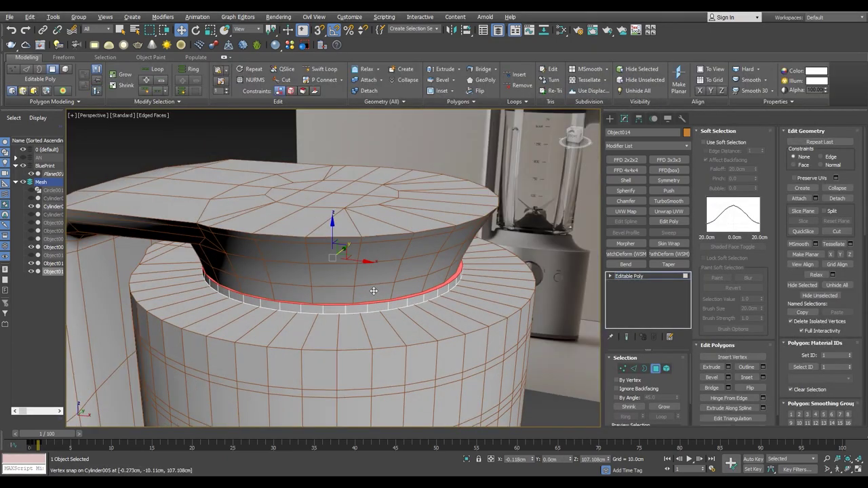
{"action": "middle_click_drag", "start_coordinate": [353, 285], "coordinate": [312, 278], "text": "alt"}
{"action": "scroll", "coordinate": [306, 281], "scroll_direction": "up", "scroll_amount": 3}
- Uniformly scale the shelled disc to fit the jar rim
{"action": "left_click", "coordinate": [630, 276]}
{"action": "key", "text": "z"}
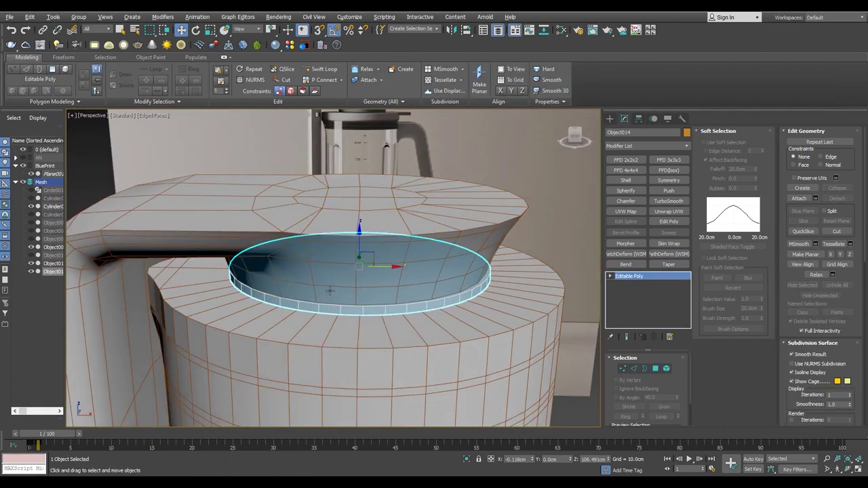
{"action": "key", "text": "r"}
{"action": "scroll", "coordinate": [387, 258], "scroll_direction": "up", "scroll_amount": 2}
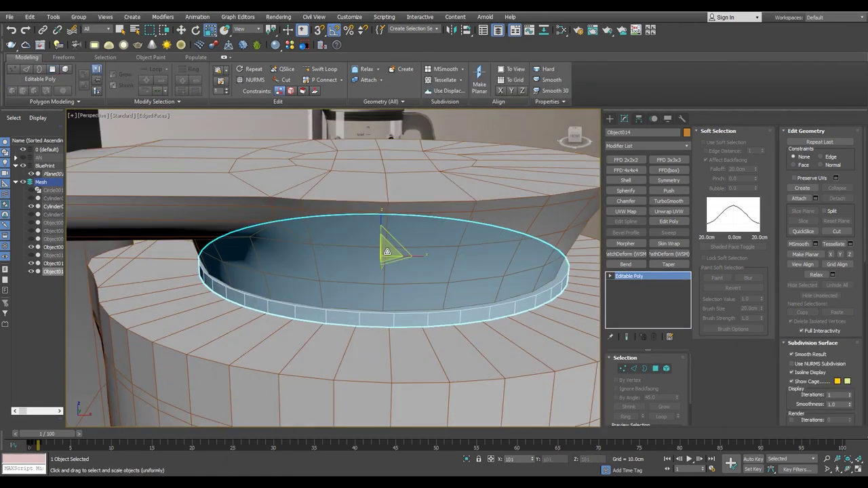
{"action": "key", "text": "alt+w"}
{"action": "key", "text": "alt+w"}
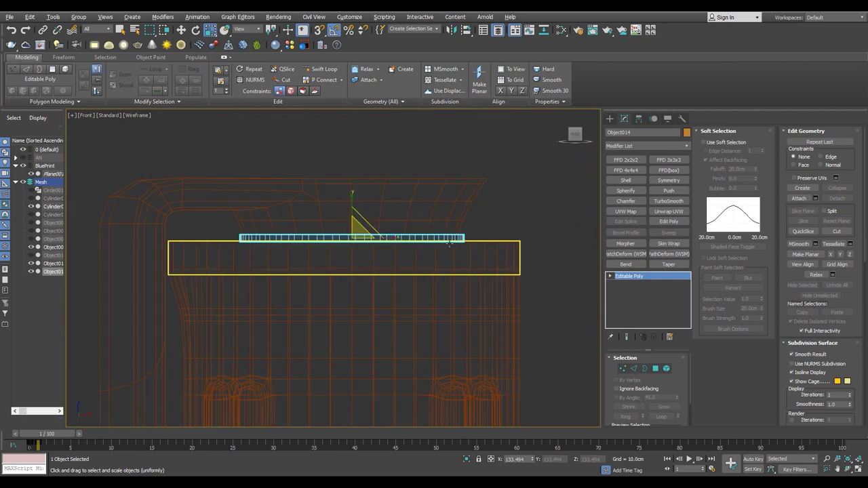
- Select the band's top ring of faces with Ignore Backfacing turned on
{"action": "key", "text": "1"}
{"action": "key", "text": "p"}
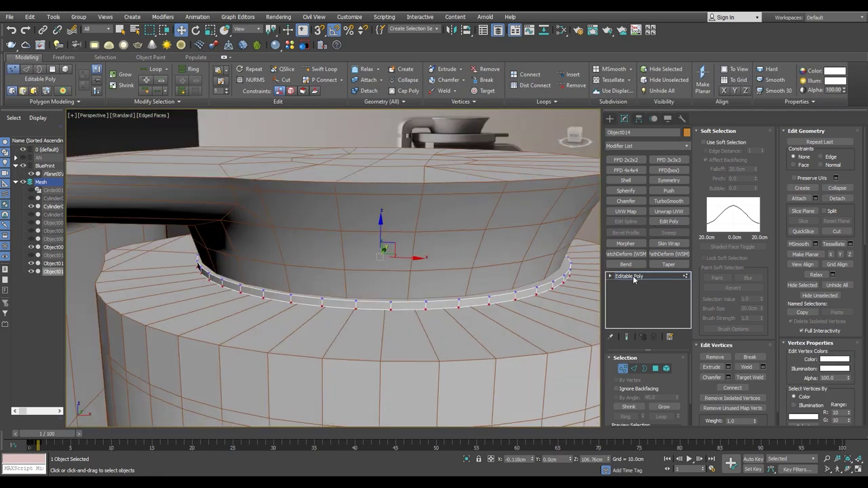
{"action": "key", "text": "4"}
{"action": "left_click", "coordinate": [634, 392]}
{"action": "left_click", "coordinate": [400, 325]}
{"action": "key", "text": "f"}
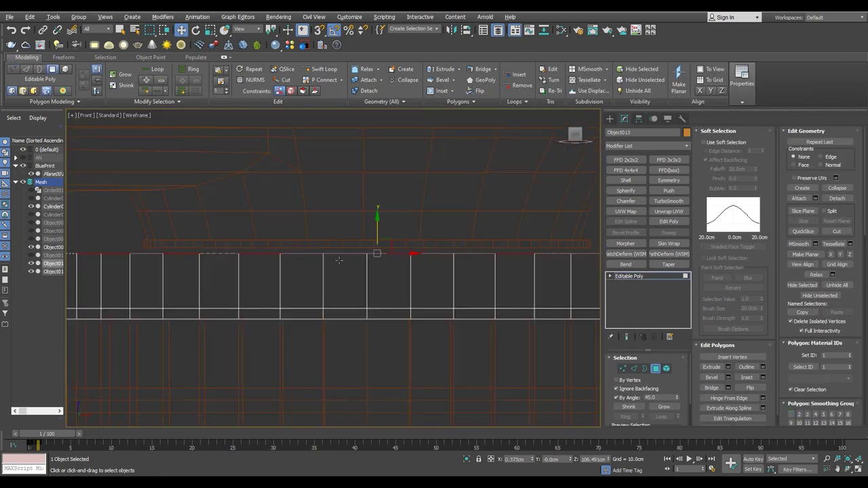
{"action": "key", "text": "alt+w"}
{"action": "key", "text": "alt+w"}
{"action": "key", "text": "z"}
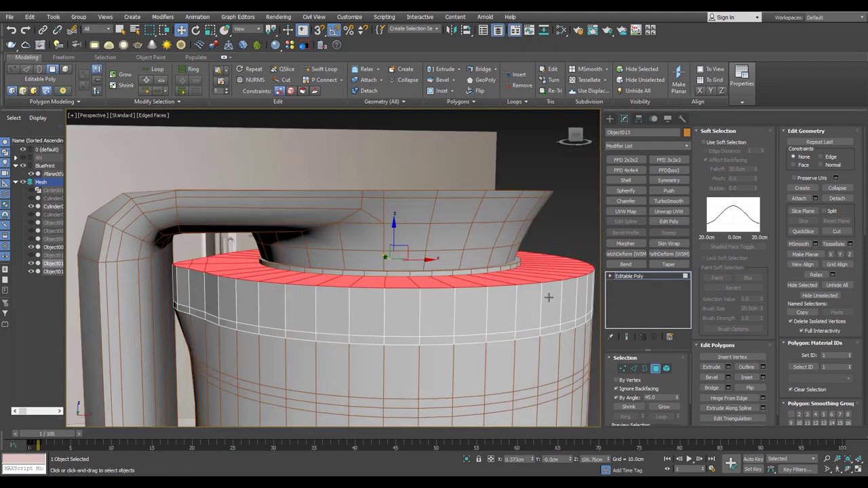
- Isolate the cup Object008, select its rim edge loop, and detach it as Object015
{"action": "left_click", "coordinate": [635, 277]}
{"action": "left_click", "coordinate": [380, 380]}
{"action": "key", "text": "alt+q"}
{"action": "scroll", "coordinate": [258, 213], "scroll_direction": "up", "scroll_amount": 5}
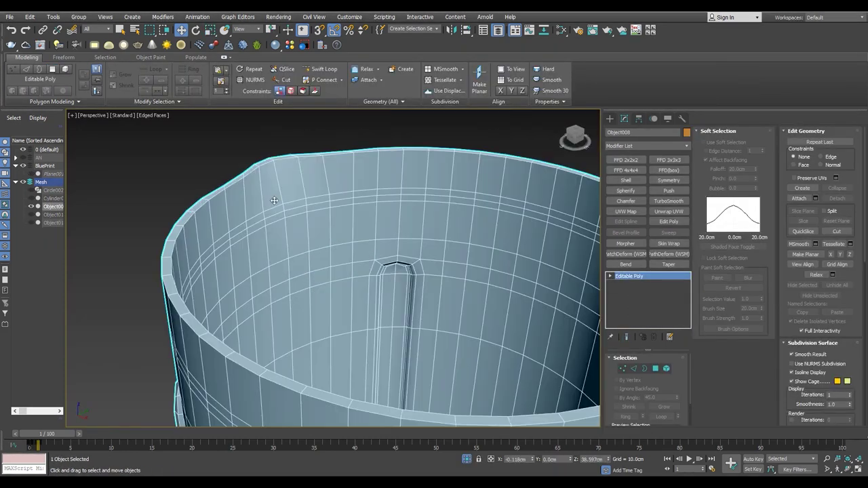
{"action": "key", "text": "2"}
{"action": "double_click", "coordinate": [271, 209]}
{"action": "scroll", "coordinate": [398, 281], "scroll_direction": "down", "scroll_amount": 5}
{"action": "left_click", "coordinate": [368, 90]}
{"action": "left_click", "coordinate": [461, 272]}
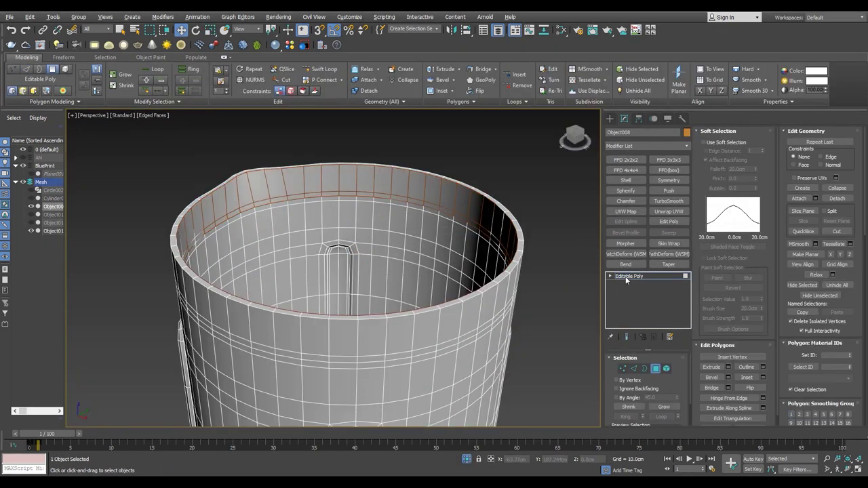
{"action": "left_click", "coordinate": [335, 189]}
- Frame the detached Object015 rim band in Front view alongside the whole blender
{"action": "key", "text": "f"}
{"action": "key", "text": "alt+q"}
{"action": "key", "text": "z"}
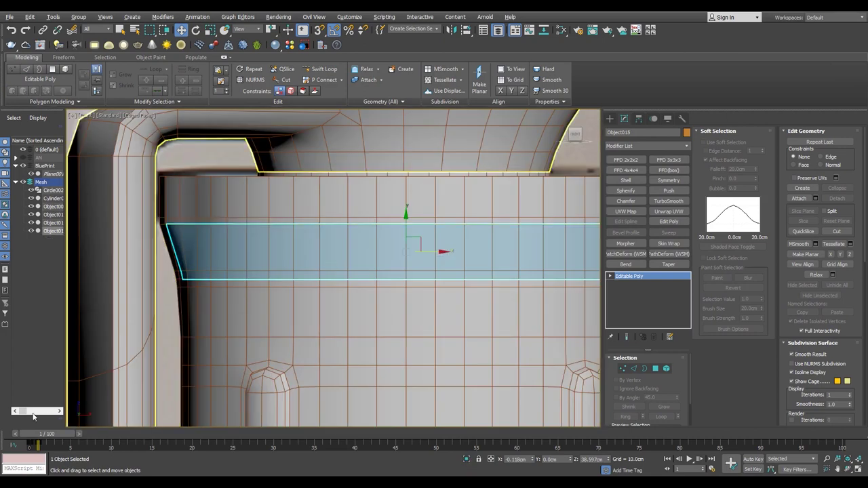
{"action": "key", "text": "shift+z"}
{"action": "scroll", "coordinate": [426, 226], "scroll_direction": "up", "scroll_amount": 5}
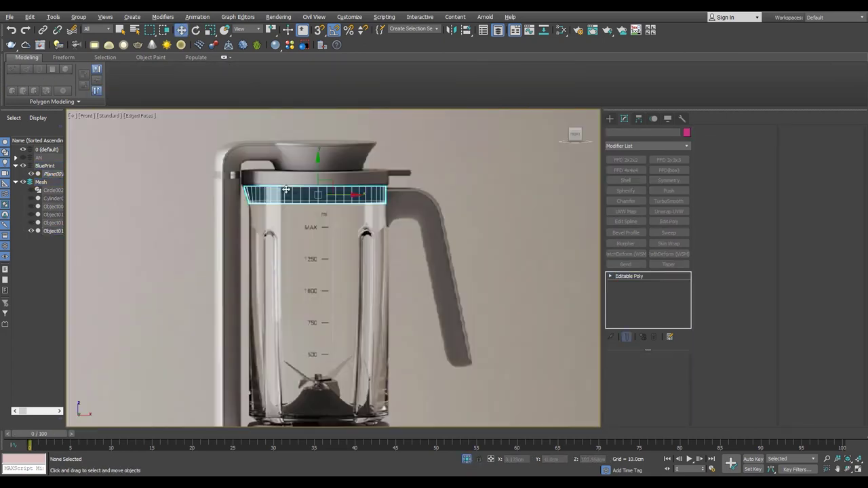
{"action": "scroll", "coordinate": [407, 224], "scroll_direction": "up", "scroll_amount": 3}
{"action": "scroll", "coordinate": [186, 252], "scroll_direction": "up", "scroll_amount": 2}
{"action": "key", "text": "1"}
{"action": "scroll", "coordinate": [185, 252], "scroll_direction": "down", "scroll_amount": 5}
{"action": "scroll", "coordinate": [142, 193], "scroll_direction": "up", "scroll_amount": 6}
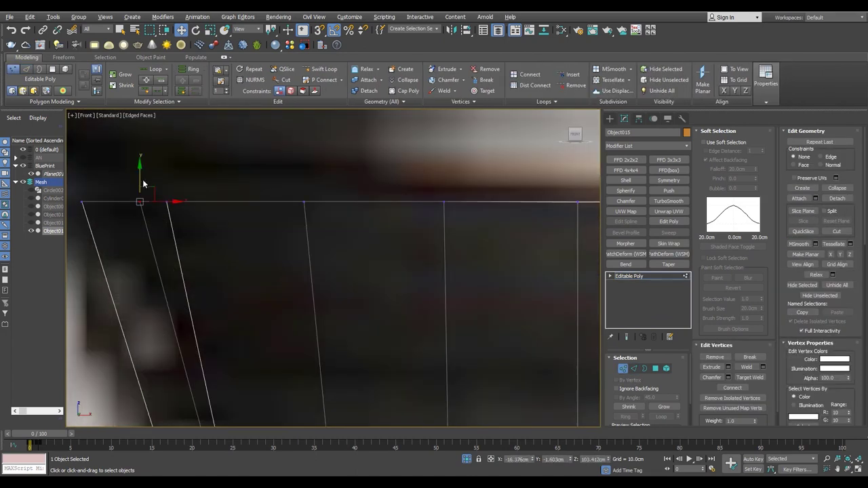
{"action": "scroll", "coordinate": [158, 201], "scroll_direction": "down", "scroll_amount": 2}
{"action": "key", "text": "1"}
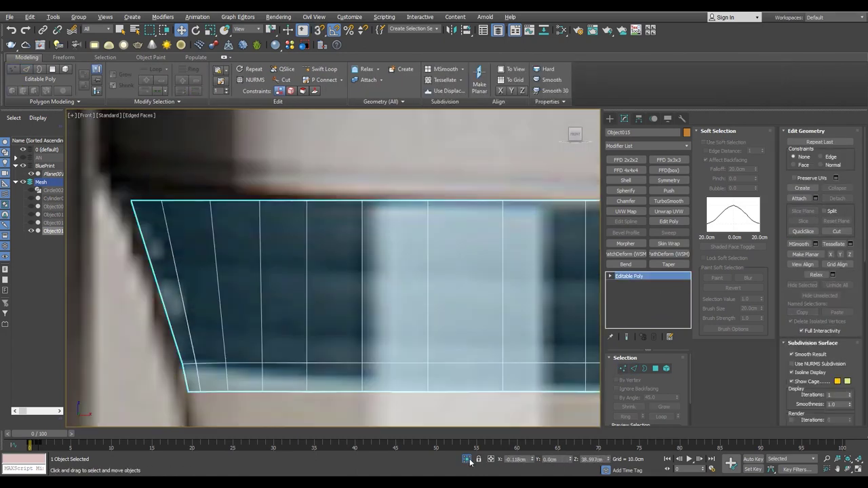
{"action": "scroll", "coordinate": [192, 223], "scroll_direction": "down", "scroll_amount": 2}
{"action": "scroll", "coordinate": [192, 223], "scroll_direction": "up", "scroll_amount": 3}
- Adjust the cup's rim corner vertex against the cup wall in Front view
{"action": "left_click", "coordinate": [186, 223]}
{"action": "key", "text": "1"}
{"action": "left_click", "coordinate": [188, 192]}
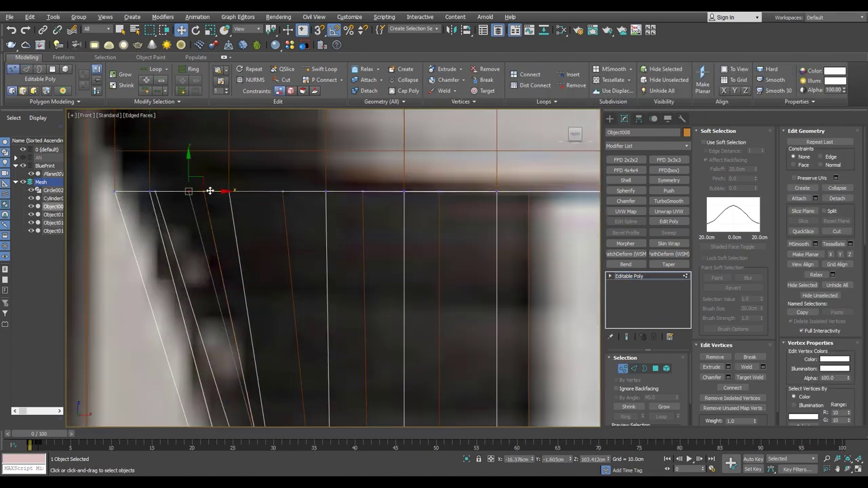
{"action": "scroll", "coordinate": [292, 316], "scroll_direction": "down", "scroll_amount": 3}
{"action": "key", "text": "p"}
{"action": "scroll", "coordinate": [245, 274], "scroll_direction": "up", "scroll_amount": 5}
{"action": "scroll", "coordinate": [254, 252], "scroll_direction": "down", "scroll_amount": 3}
{"action": "middle_click_drag", "start_coordinate": [254, 251], "coordinate": [260, 251], "text": "alt"}
{"action": "key", "text": "F3"}
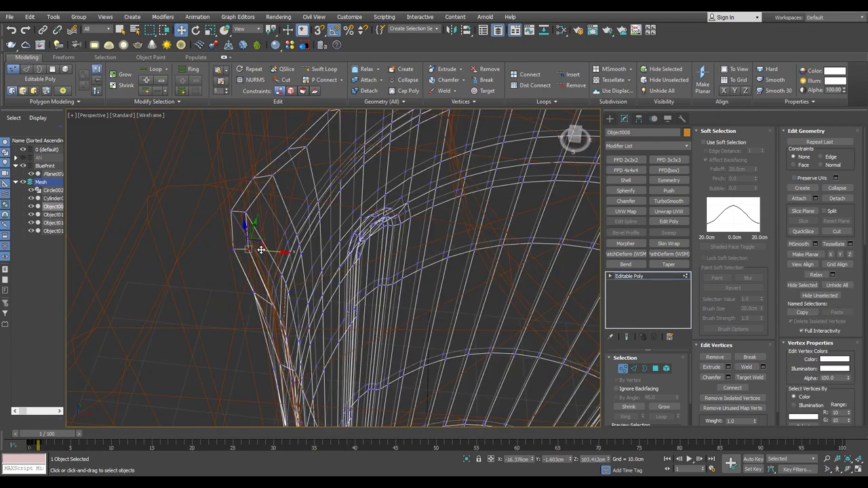
{"action": "key", "text": "F3"}
{"action": "key", "text": "f"}
{"action": "key", "text": "F3"}
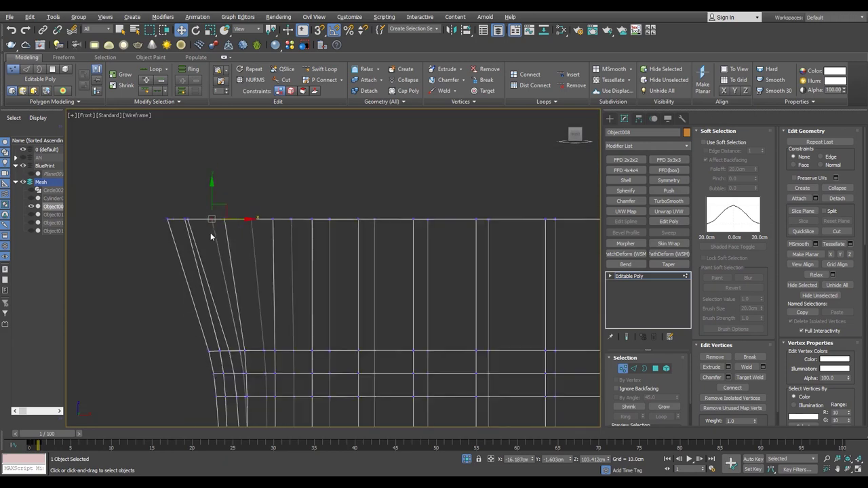
{"action": "middle_click_drag", "start_coordinate": [211, 233], "coordinate": [232, 365]}
{"action": "key", "text": "p"}
{"action": "key", "text": "F3"}
{"action": "mouse_move", "coordinate": [467, 398]}
{"action": "middle_mouse_down", "text": "alt"}
{"action": "mouse_move", "coordinate": [278, 288]}
{"action": "mouse_move", "coordinate": [224, 271]}
{"action": "middle_mouse_up", "text": "alt"}
- Delete the leftover rim faces, End Isolate, and select the rim band
{"action": "key", "text": "1"}
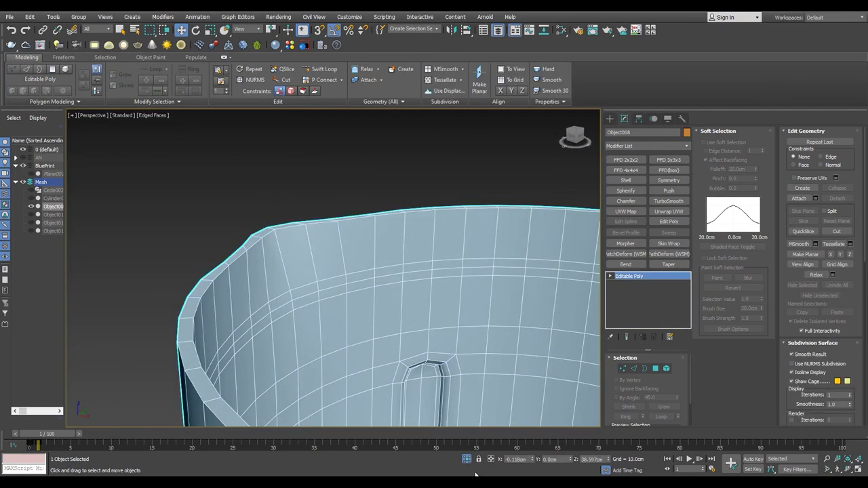
{"action": "key", "text": "alt+q"}
{"action": "left_click", "coordinate": [349, 257]}
{"action": "key", "text": "Delete"}
{"action": "scroll", "coordinate": [175, 213], "scroll_direction": "up", "scroll_amount": 5}
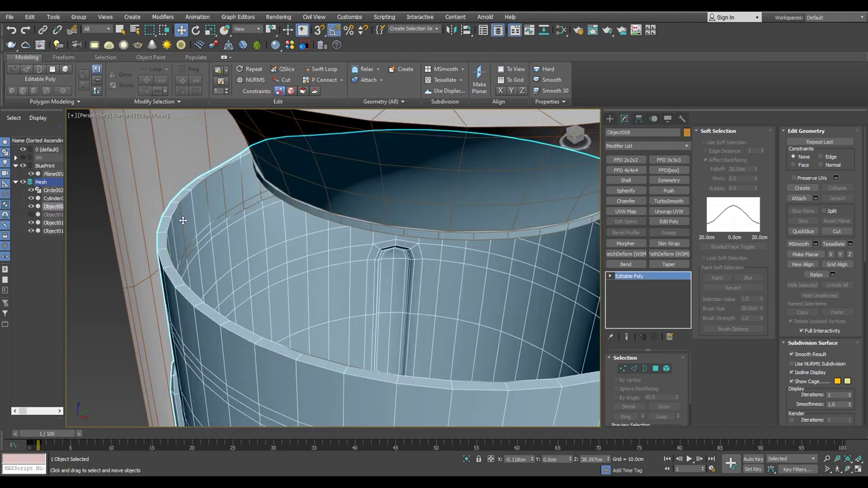
{"action": "key", "text": "F3"}
{"action": "left_click", "coordinate": [80, 250]}
{"action": "scroll", "coordinate": [80, 250], "scroll_direction": "down", "scroll_amount": 3}
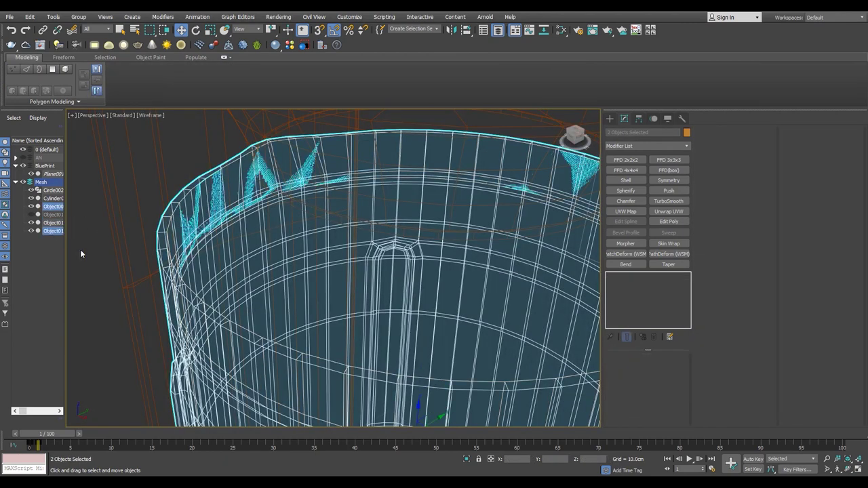
{"action": "key", "text": "F3"}
{"action": "scroll", "coordinate": [233, 275], "scroll_direction": "down", "scroll_amount": 3}
{"action": "left_click", "coordinate": [232, 274]}
- Select the jar's rim band and give it a Shell with 0.5 cm outer thickness
{"action": "scroll", "coordinate": [281, 219], "scroll_direction": "up", "scroll_amount": 5}
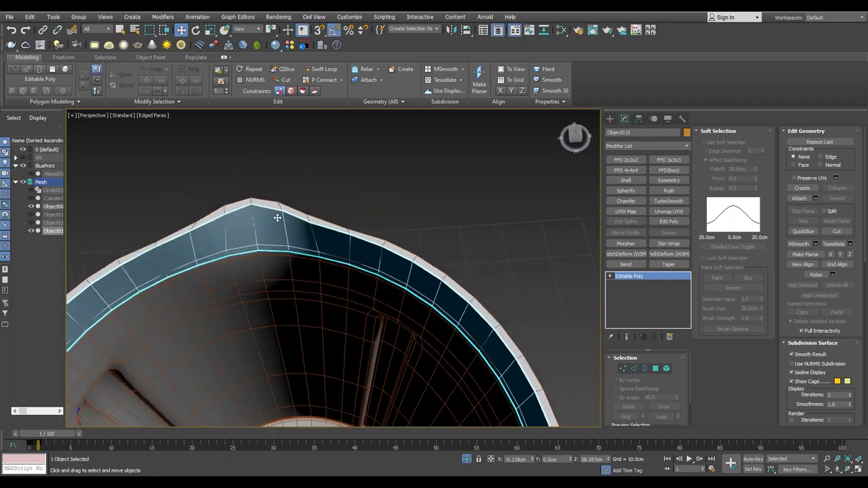
{"action": "scroll", "coordinate": [285, 213], "scroll_direction": "up", "scroll_amount": 3}
{"action": "scroll", "coordinate": [270, 226], "scroll_direction": "down", "scroll_amount": 2}
{"action": "left_click", "coordinate": [270, 226]}
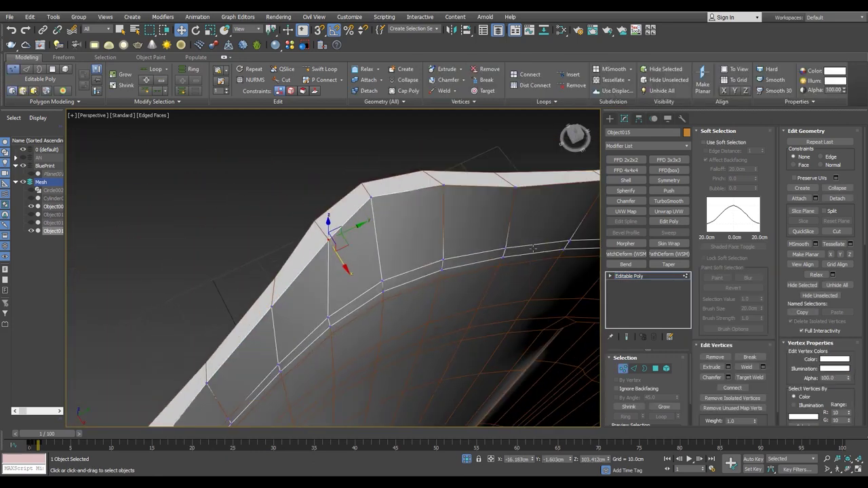
{"action": "scroll", "coordinate": [285, 228], "scroll_direction": "down", "scroll_amount": 5}
{"action": "scroll", "coordinate": [283, 301], "scroll_direction": "up", "scroll_amount": 3}
{"action": "left_click", "coordinate": [625, 180]}
{"action": "scroll", "coordinate": [291, 219], "scroll_direction": "up", "scroll_amount": 2}
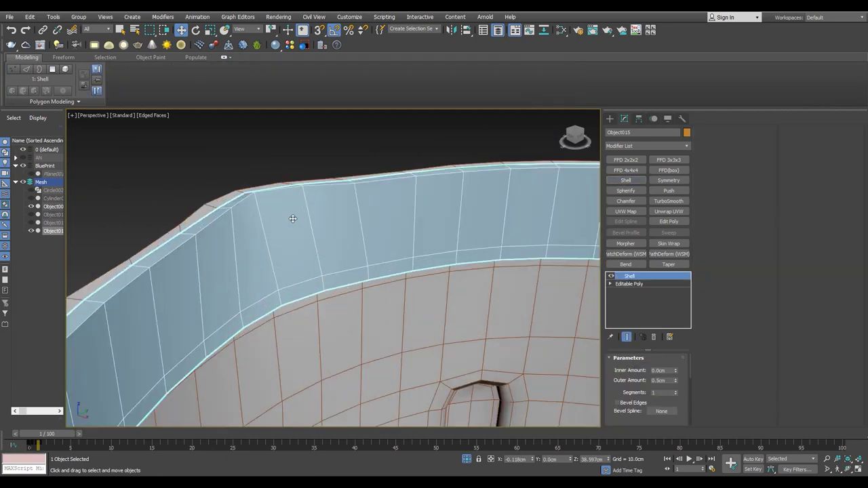
{"action": "scroll", "coordinate": [291, 219], "scroll_direction": "down", "scroll_amount": 5}
{"action": "scroll", "coordinate": [302, 213], "scroll_direction": "up", "scroll_amount": 2}
{"action": "key", "text": "alt+w"}
{"action": "key", "text": "f"}
{"action": "key", "text": "alt+w"}
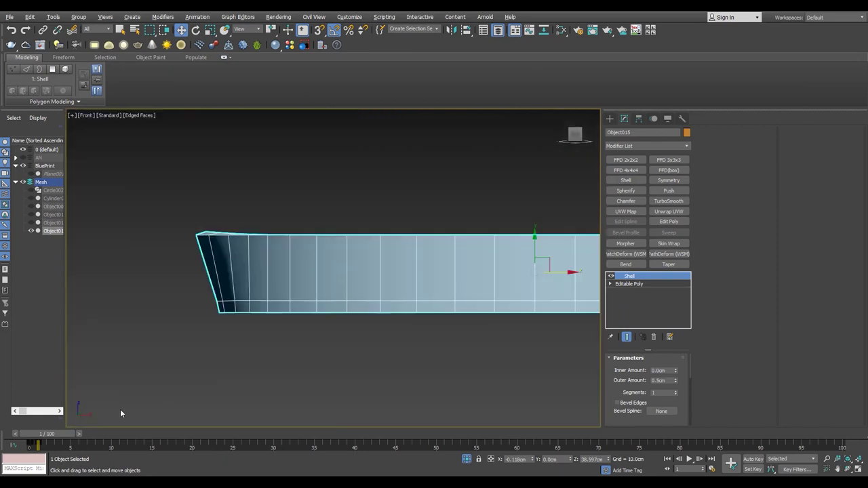
{"action": "scroll", "coordinate": [151, 257], "scroll_direction": "up", "scroll_amount": 1}
{"action": "scroll", "coordinate": [207, 246], "scroll_direction": "up", "scroll_amount": 1}
{"action": "key", "text": "p"}
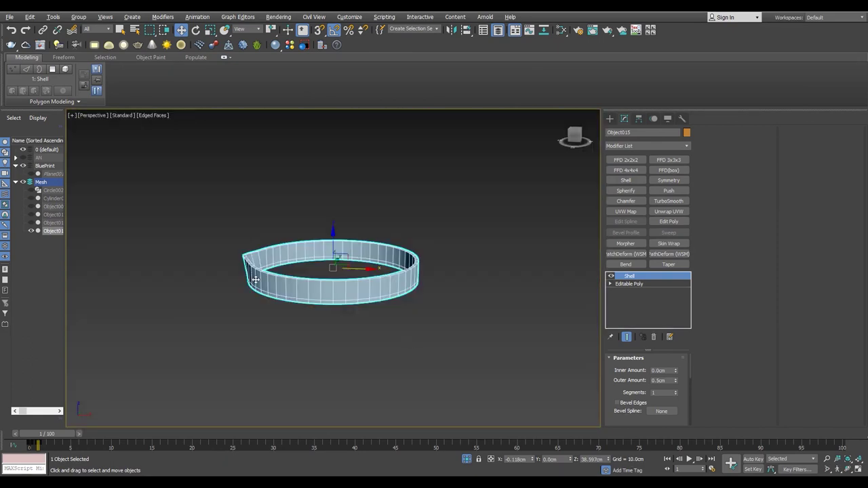
{"action": "scroll", "coordinate": [262, 271], "scroll_direction": "up", "scroll_amount": 4}
- Add an Edit Poly modifier above the shell and frame the band
{"action": "left_click", "coordinate": [669, 222]}
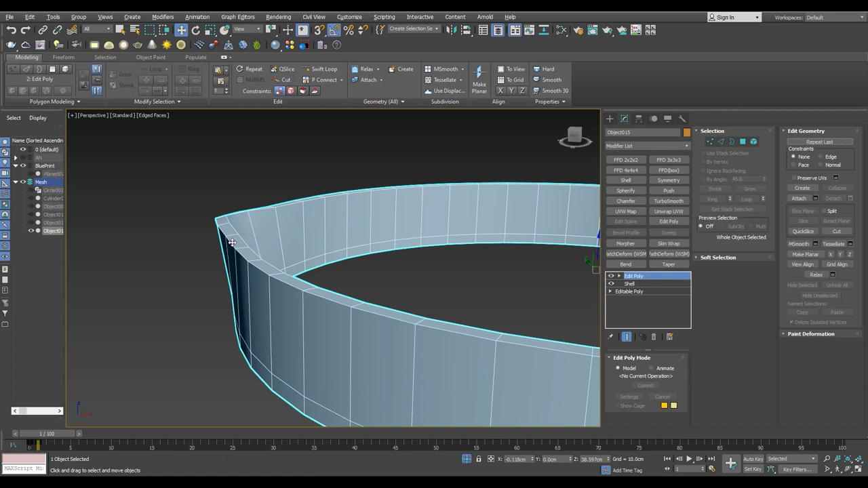
{"action": "key", "text": "2"}
{"action": "key", "text": "f"}
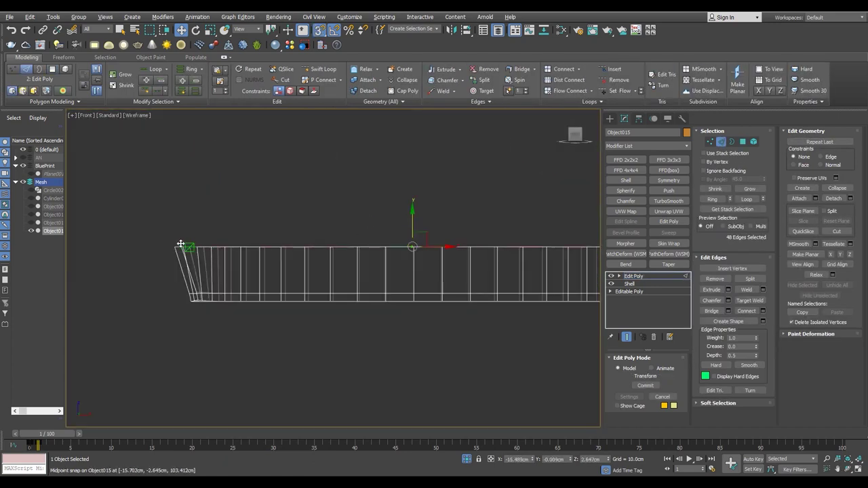
{"action": "key", "text": "alt+w"}
{"action": "key", "text": "alt+w"}
{"action": "key", "text": "alt+w"}
{"action": "key", "text": "alt+w"}
{"action": "key", "text": "F3"}
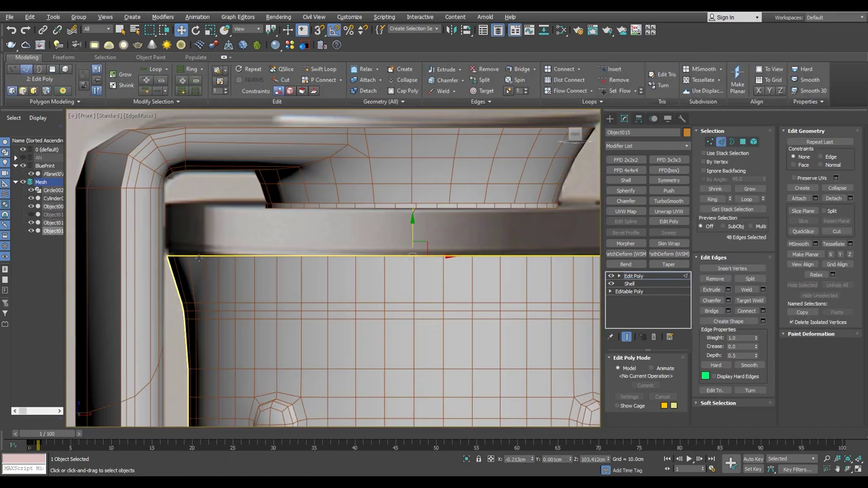
{"action": "key", "text": "F3"}
{"action": "scroll", "coordinate": [182, 269], "scroll_direction": "up", "scroll_amount": 2}
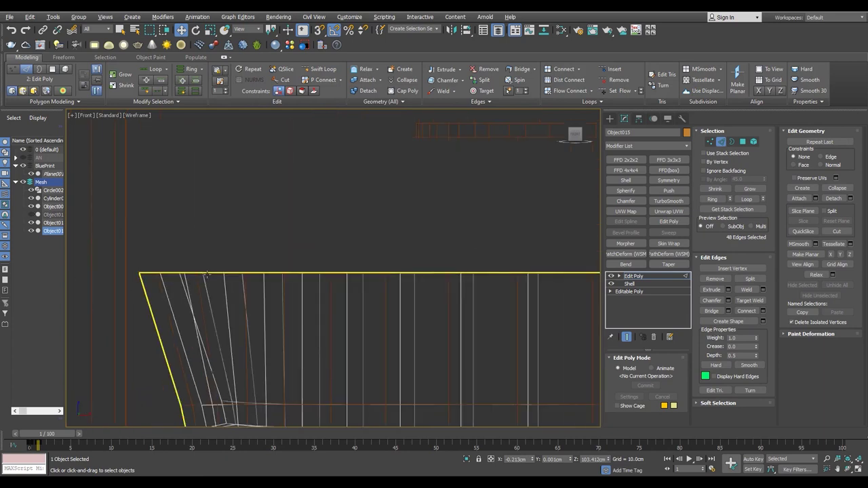
{"action": "middle_click_drag", "start_coordinate": [436, 409], "coordinate": [428, 385]}
{"action": "key", "text": "F3"}
{"action": "scroll", "coordinate": [428, 380], "scroll_direction": "down", "scroll_amount": 3}
{"action": "key", "text": "2"}
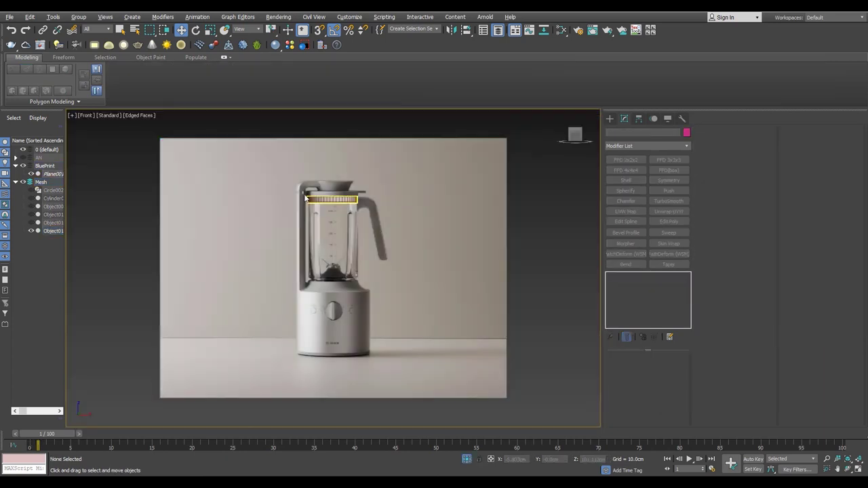
{"action": "key", "text": "z"}
- Insert a horizontal Swift Loop edge loop around the band
{"action": "key", "text": "shift+alt+w"}
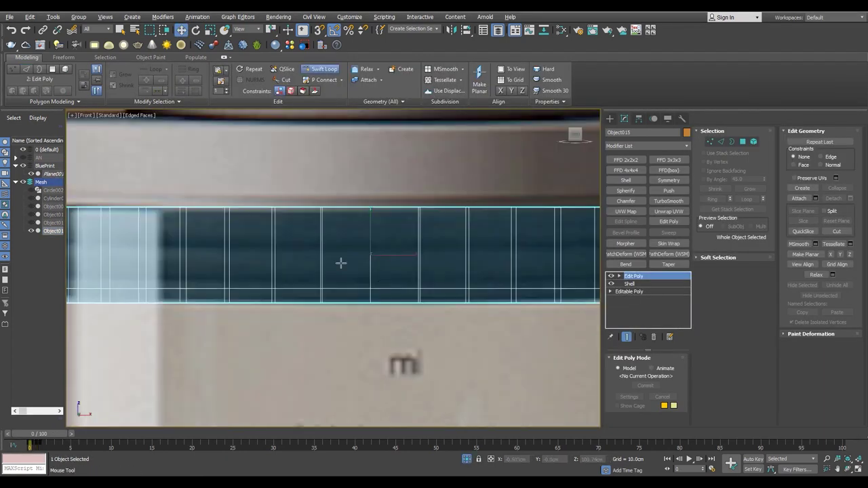
{"action": "left_click", "coordinate": [337, 257]}
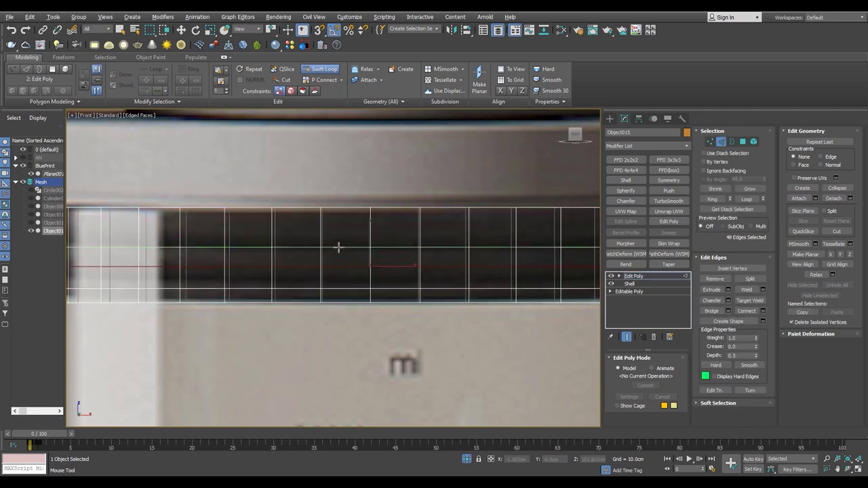
{"action": "key", "text": "w"}
{"action": "key", "text": "alt+w"}
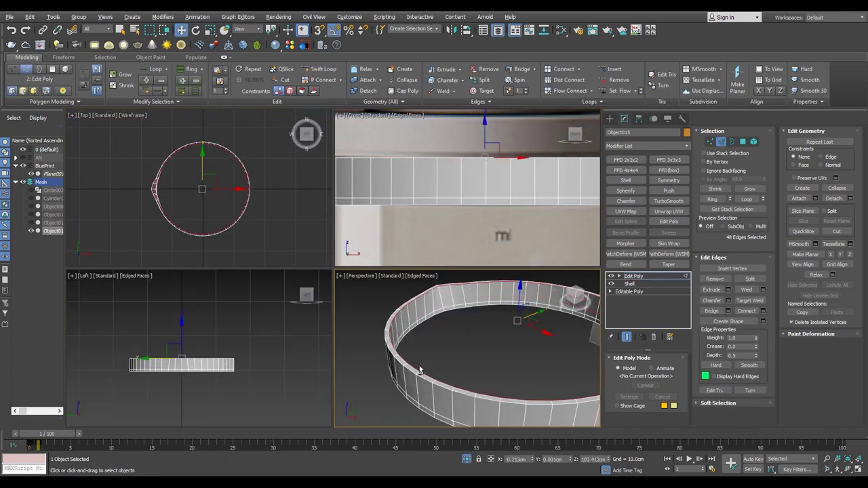
{"action": "key", "text": "alt+w"}
- Ring-select the band's vertical edges and connect them into new edge loops
{"action": "key", "text": "alt+r"}
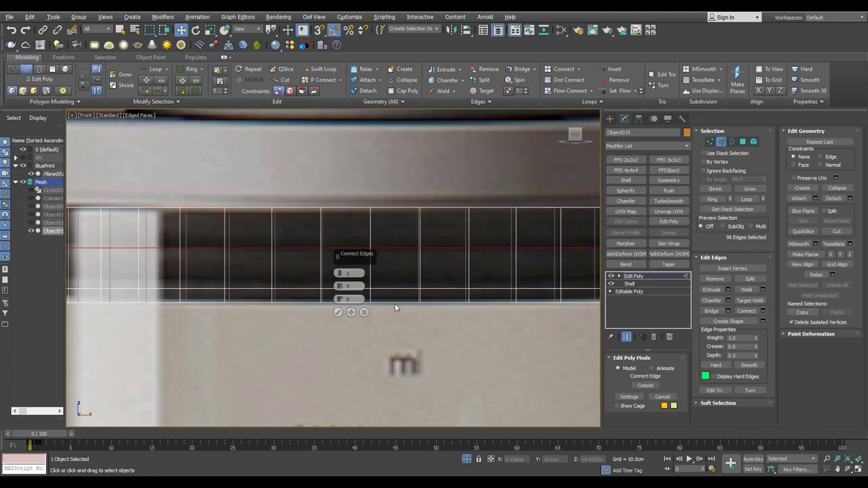
{"action": "scroll", "coordinate": [373, 217], "scroll_direction": "up", "scroll_amount": 2}
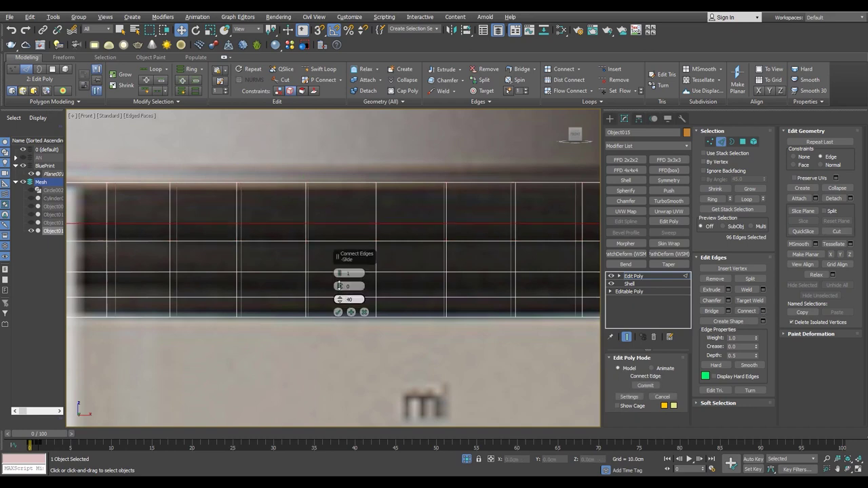
{"action": "left_click", "coordinate": [338, 312]}
- Bevel the two polygon loops inward with negative height to form grooves
{"action": "key", "text": "4"}
{"action": "left_click", "coordinate": [397, 283], "text": "shift"}
{"action": "left_click", "coordinate": [321, 228], "text": "ctrl+shift"}
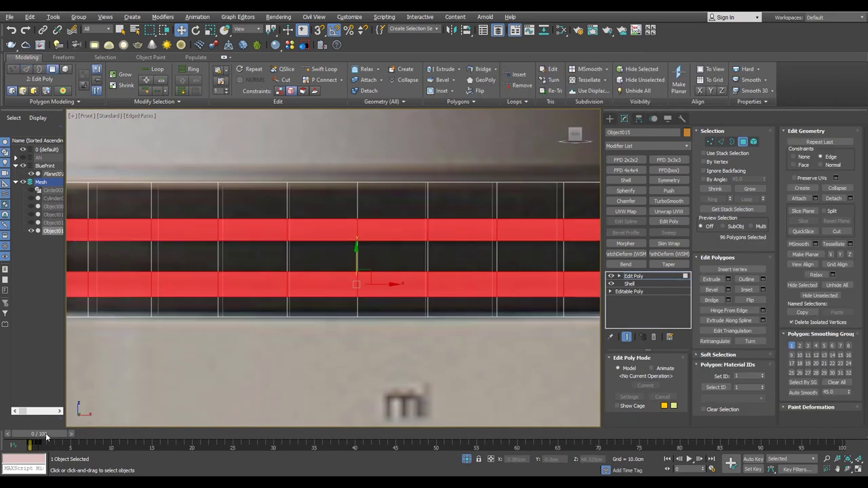
{"action": "key", "text": "p"}
{"action": "left_click_drag", "start_coordinate": [340, 287], "coordinate": [166, 212]}
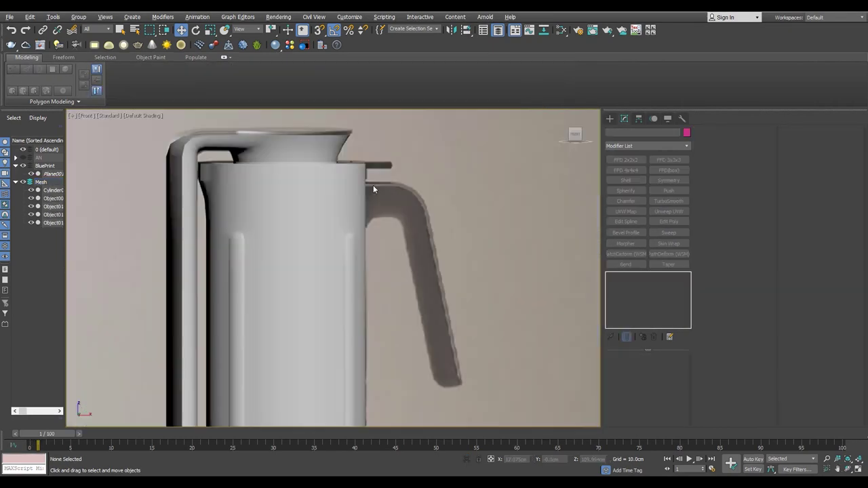
- Create a small Standard Primitives box above the jar's handle
{"action": "scroll", "coordinate": [373, 185], "scroll_direction": "up", "scroll_amount": 3}
{"action": "left_click", "coordinate": [611, 118]}
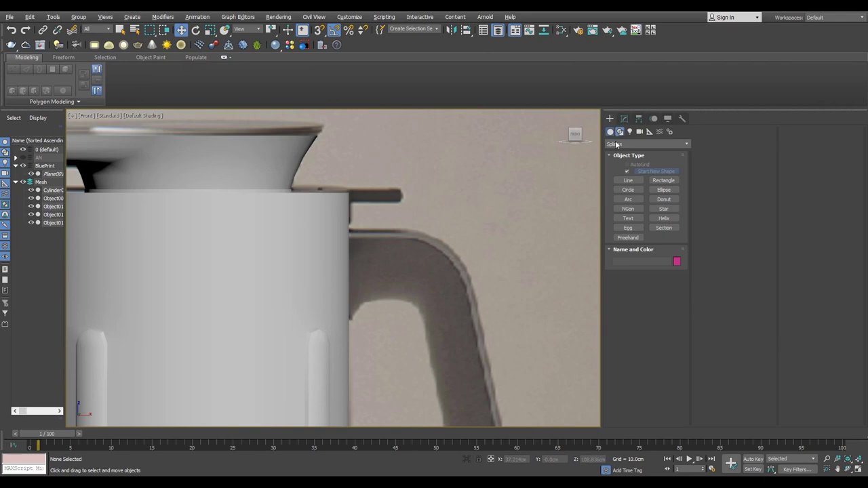
{"action": "left_click", "coordinate": [611, 131]}
{"action": "left_click", "coordinate": [628, 173]}
{"action": "scroll", "coordinate": [369, 195], "scroll_direction": "up", "scroll_amount": 3}
{"action": "left_click_drag", "start_coordinate": [423, 181], "coordinate": [438, 212]}
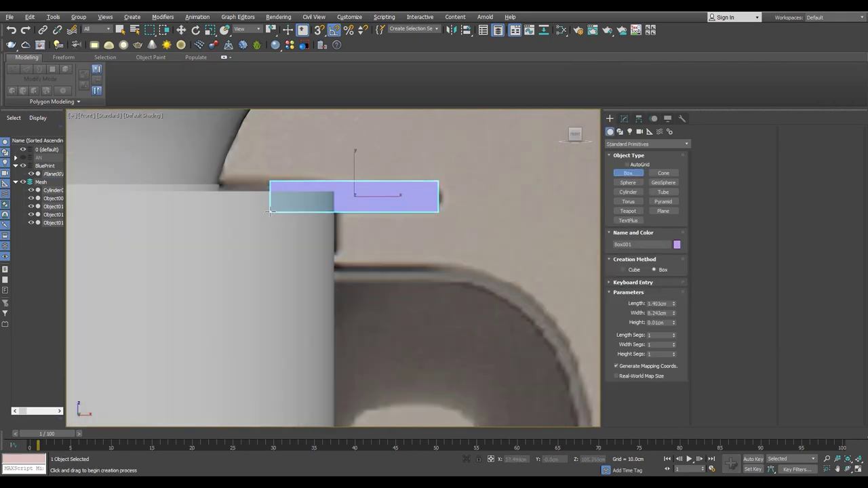
{"action": "left_click", "coordinate": [271, 211]}
{"action": "key", "text": "alt+w"}
{"action": "key", "text": "alt+w"}
{"action": "middle_click_drag", "start_coordinate": [460, 219], "coordinate": [448, 224], "text": "alt"}
{"action": "scroll", "coordinate": [425, 229], "scroll_direction": "up", "scroll_amount": 2}
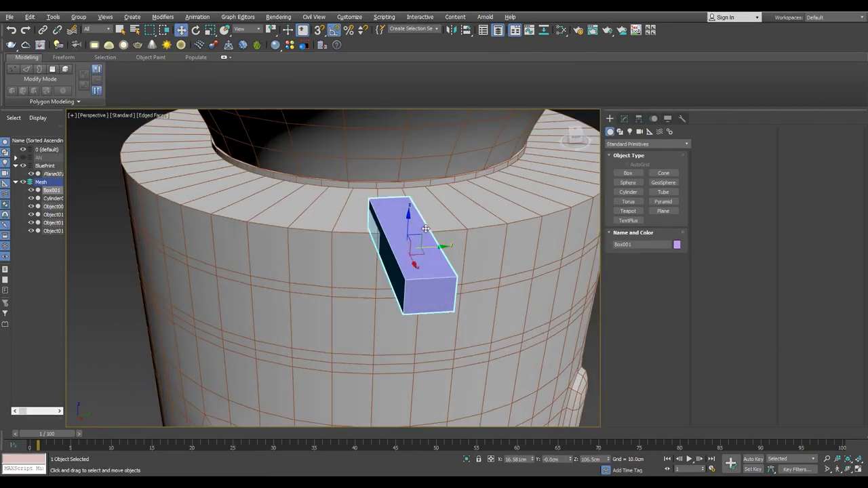
- Reduce the box's Height slightly in the Modify panel
{"action": "left_click", "coordinate": [624, 119]}
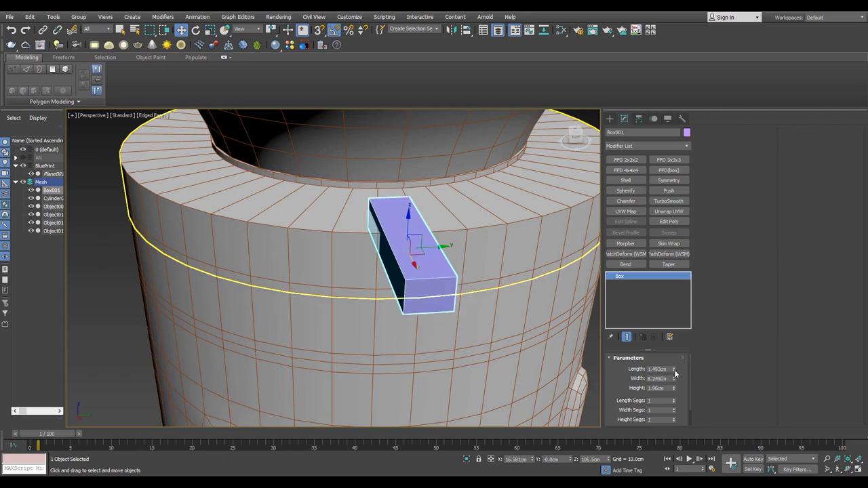
{"action": "left_click_drag", "start_coordinate": [687, 342], "coordinate": [687, 346]}
{"action": "middle_click_drag", "start_coordinate": [380, 271], "coordinate": [399, 309], "text": "alt"}
{"action": "scroll", "coordinate": [399, 309], "scroll_direction": "down", "scroll_amount": 2}
{"action": "scroll", "coordinate": [405, 310], "scroll_direction": "up", "scroll_amount": 2}
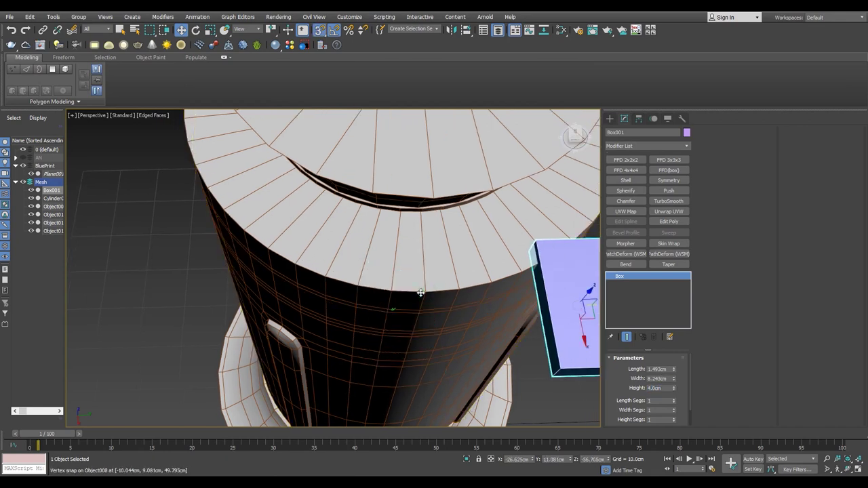
- Turn off pivot-only editing and vertex-snap the box onto the rim edge in front view
{"action": "left_click", "coordinate": [639, 119]}
{"action": "left_click", "coordinate": [648, 229]}
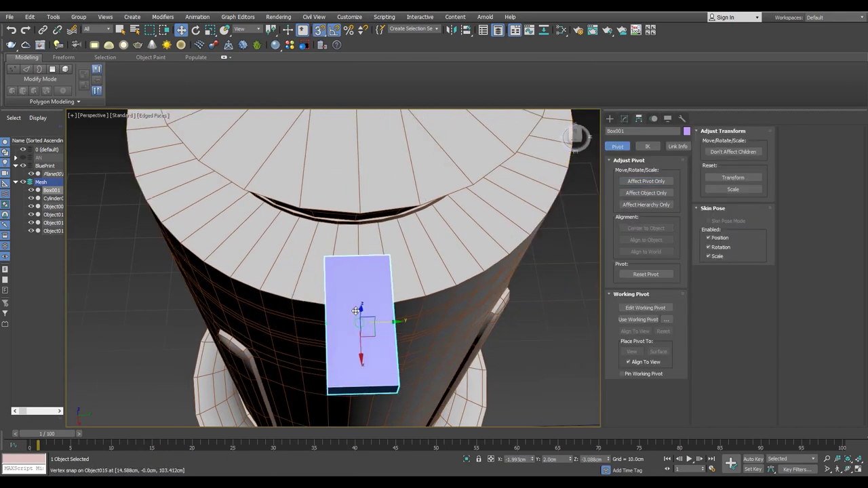
{"action": "middle_click_drag", "start_coordinate": [394, 285], "coordinate": [409, 242], "text": "alt"}
{"action": "key", "text": "f"}
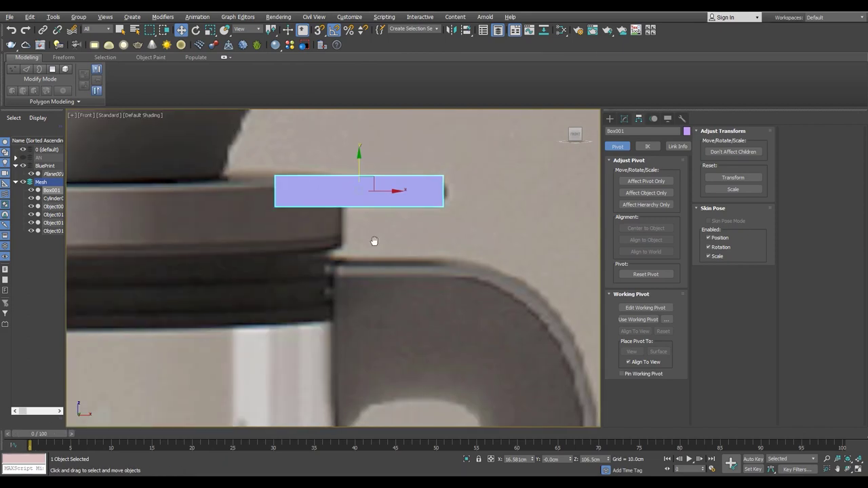
{"action": "scroll", "coordinate": [437, 178], "scroll_direction": "up", "scroll_amount": 2}
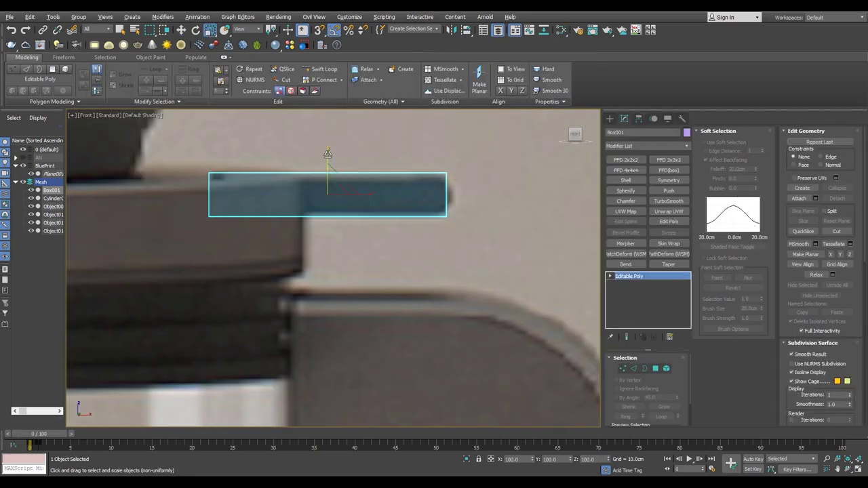
{"action": "key", "text": "w"}
{"action": "key", "text": "s"}
{"action": "key", "text": "F4"}
{"action": "left_click_drag", "start_coordinate": [296, 199], "coordinate": [300, 195]}
- Check the box's vertices, then select the rim ring object at edge level
{"action": "key", "text": "1"}
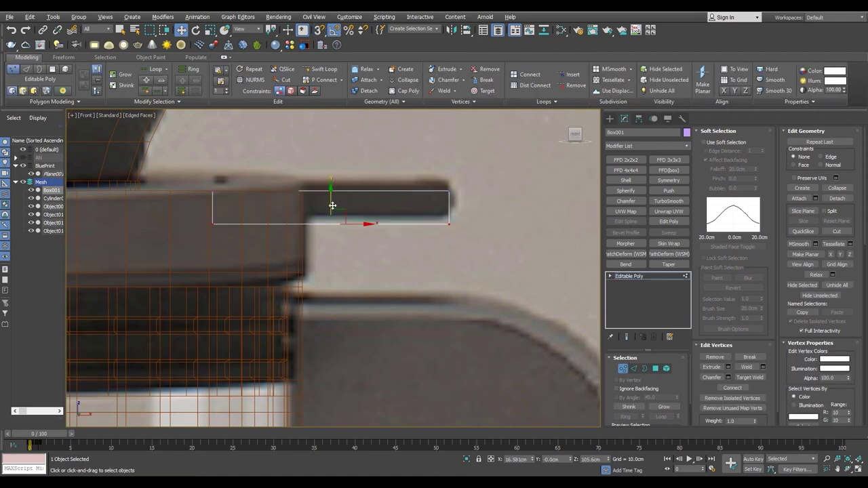
{"action": "left_click", "coordinate": [39, 438]}
{"action": "key", "text": "p"}
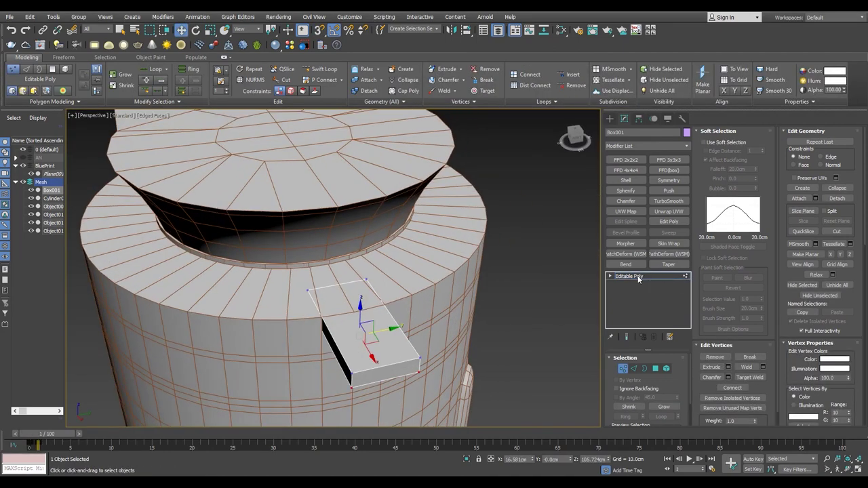
{"action": "key", "text": "1"}
{"action": "left_click", "coordinate": [392, 260]}
{"action": "key", "text": "2"}
{"action": "mouse_move", "coordinate": [392, 260]}
{"action": "middle_mouse_down", "text": "alt"}
{"action": "mouse_move", "coordinate": [526, 283]}
{"action": "mouse_move", "coordinate": [264, 289]}
{"action": "middle_mouse_up", "text": "alt"}
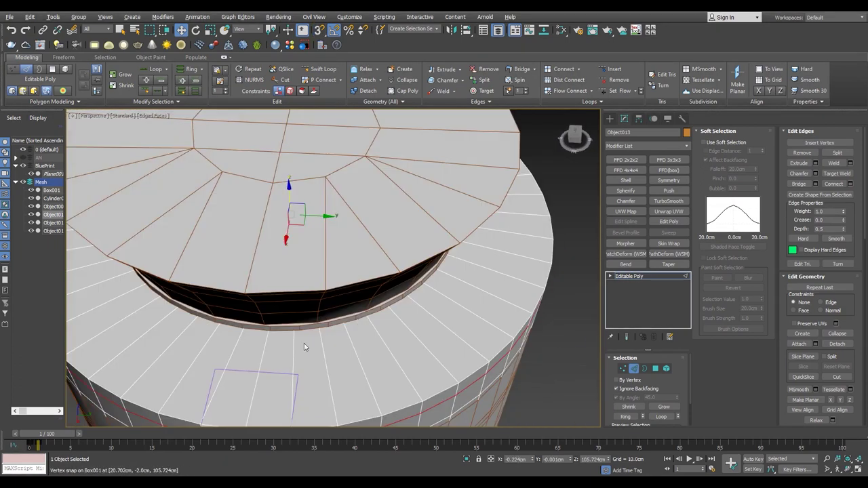
- Select a vertex on the top of the rim ring
{"action": "key", "text": "shift+alt+w"}
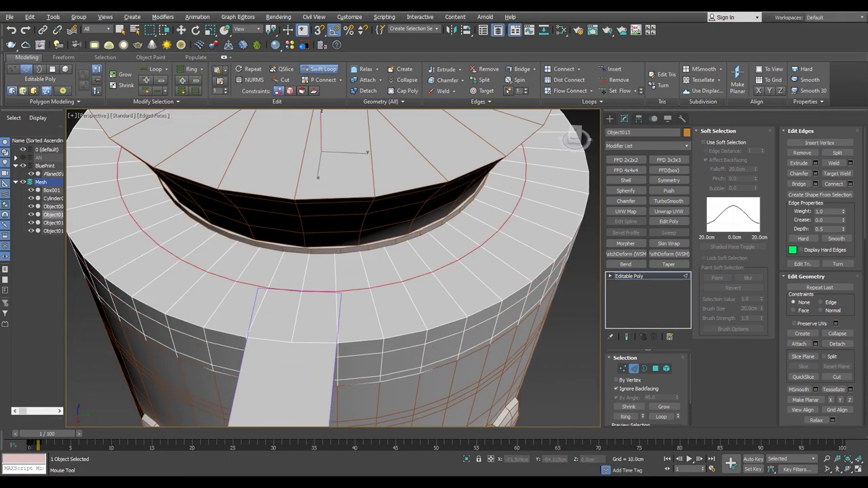
{"action": "middle_click_drag", "start_coordinate": [273, 278], "coordinate": [398, 303], "text": "alt"}
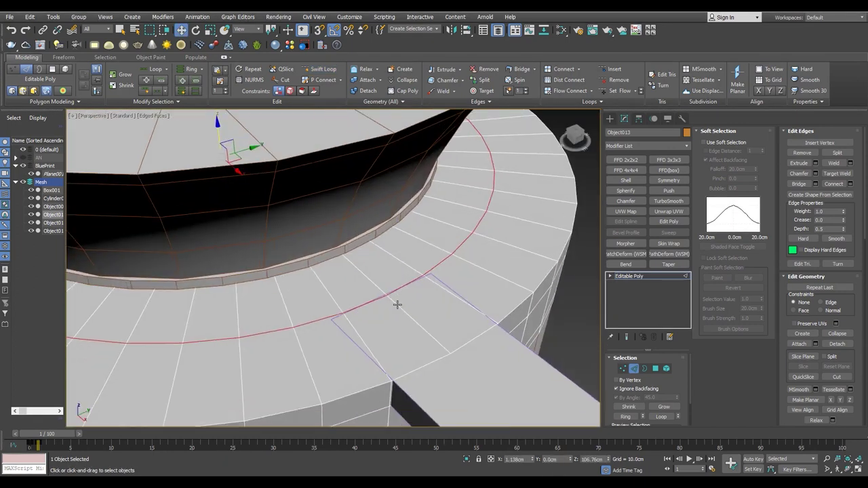
{"action": "key", "text": "1"}
{"action": "key", "text": "w"}
{"action": "left_click", "coordinate": [422, 272]}
{"action": "scroll", "coordinate": [433, 255], "scroll_direction": "up", "scroll_amount": 4}
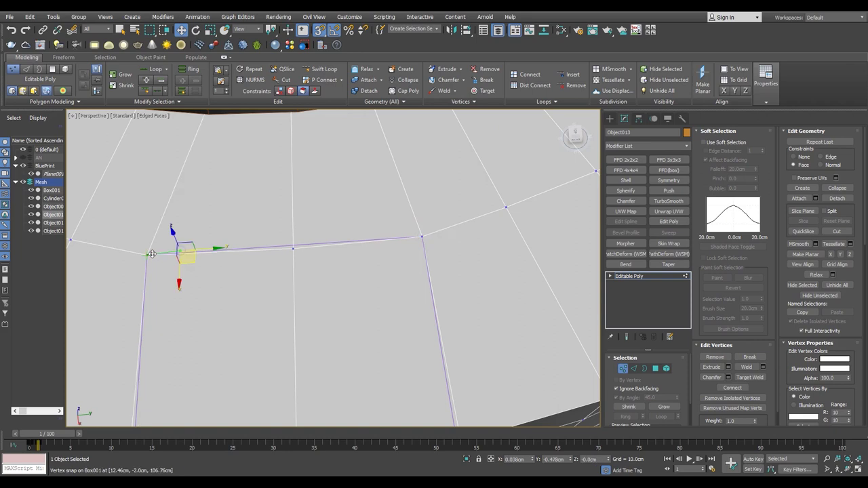
{"action": "scroll", "coordinate": [294, 233], "scroll_direction": "down", "scroll_amount": 3}
{"action": "mouse_move", "coordinate": [294, 233]}
{"action": "middle_mouse_down", "text": "alt"}
{"action": "mouse_move", "coordinate": [279, 203]}
{"action": "mouse_move", "coordinate": [362, 161]}
{"action": "mouse_move", "coordinate": [338, 248]}
{"action": "middle_mouse_up", "text": "alt"}
{"action": "scroll", "coordinate": [363, 167], "scroll_direction": "up", "scroll_amount": 3}
- Select the ring's edges and top polygons with back-facing selection enabled
{"action": "key", "text": "2"}
{"action": "left_click", "coordinate": [337, 248]}
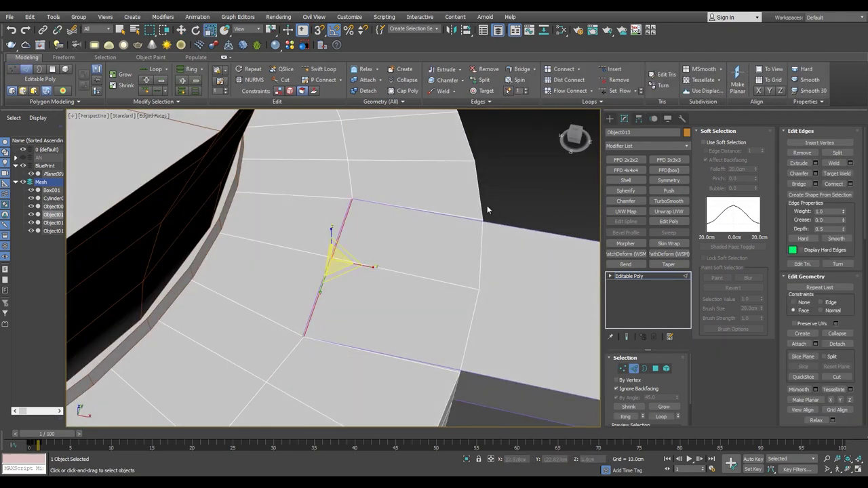
{"action": "scroll", "coordinate": [359, 266], "scroll_direction": "down", "scroll_amount": 3}
{"action": "middle_click_drag", "start_coordinate": [360, 266], "coordinate": [380, 203], "text": "alt"}
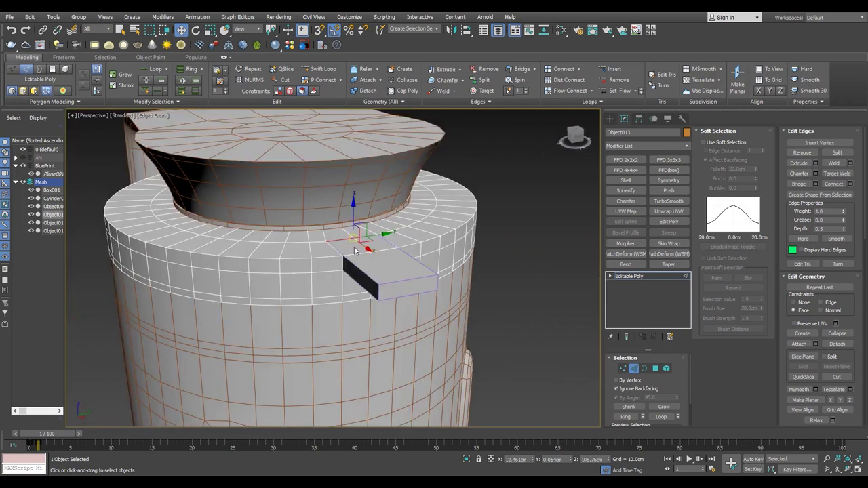
{"action": "key", "text": "4"}
{"action": "left_click", "coordinate": [407, 224]}
{"action": "scroll", "coordinate": [407, 224], "scroll_direction": "up", "scroll_amount": 2}
{"action": "left_click", "coordinate": [630, 392]}
{"action": "left_click", "coordinate": [345, 262]}
{"action": "key", "text": "F3"}
{"action": "key", "text": "F3"}
{"action": "key", "text": "3"}
{"action": "key", "text": "F3"}
- Cycle through the jar's vertex, edge and border levels while orbiting the rim
{"action": "middle_click_drag", "start_coordinate": [386, 232], "coordinate": [395, 299], "text": "alt"}
{"action": "key", "text": "1"}
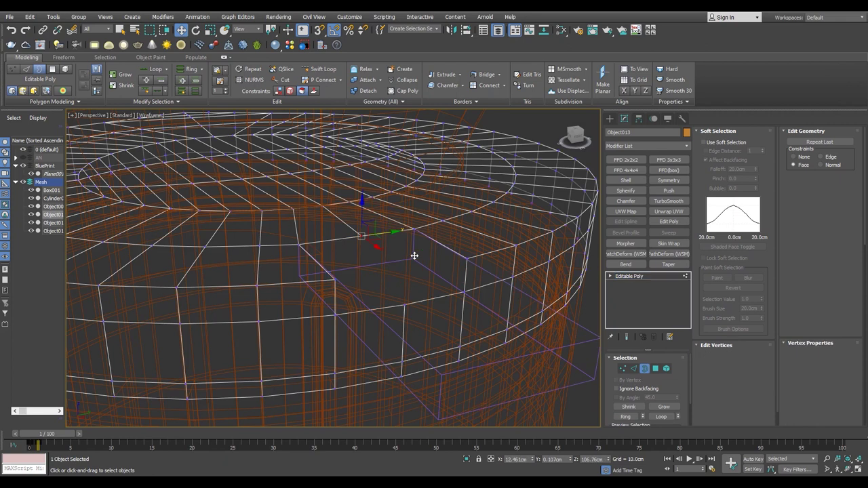
{"action": "key", "text": "2"}
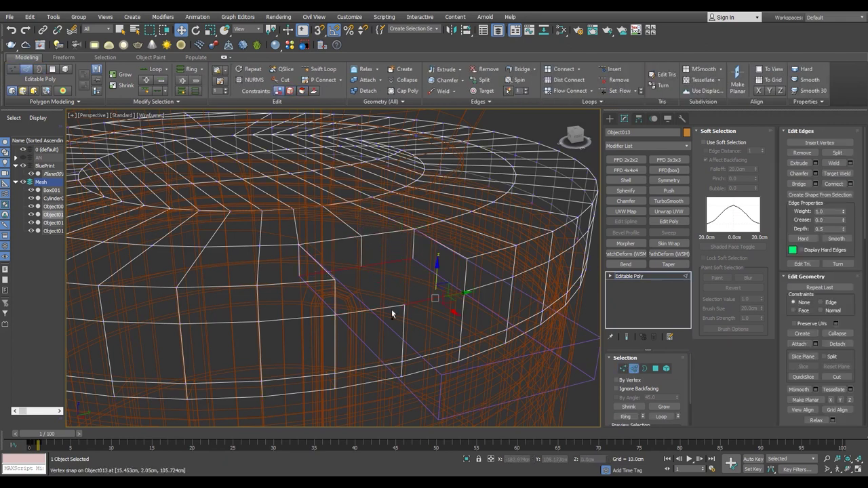
{"action": "key", "text": "3"}
{"action": "key", "text": "F3"}
{"action": "mouse_move", "coordinate": [316, 296]}
{"action": "middle_mouse_down", "text": "alt"}
{"action": "mouse_move", "coordinate": [436, 281]}
{"action": "mouse_move", "coordinate": [460, 254]}
{"action": "middle_mouse_up", "text": "alt"}
{"action": "key", "text": "3"}
- Select the tab box's edges and chamfer them by 1.0 cm with 2 segments
{"action": "left_click", "coordinate": [311, 264]}
{"action": "mouse_move", "coordinate": [312, 264]}
{"action": "middle_mouse_down", "text": "alt"}
{"action": "mouse_move", "coordinate": [407, 237]}
{"action": "mouse_move", "coordinate": [334, 200]}
{"action": "mouse_move", "coordinate": [264, 226]}
{"action": "mouse_move", "coordinate": [268, 285]}
{"action": "mouse_move", "coordinate": [305, 246]}
{"action": "mouse_move", "coordinate": [217, 292]}
{"action": "middle_mouse_up", "text": "alt"}
{"action": "key", "text": "2"}
{"action": "left_click", "coordinate": [815, 174]}
- Confirm the chamfer and move the tab's lower tip vertex in front view to taper it
{"action": "left_click", "coordinate": [338, 365]}
{"action": "middle_click_drag", "start_coordinate": [338, 364], "coordinate": [277, 267], "text": "alt"}
{"action": "key", "text": "f"}
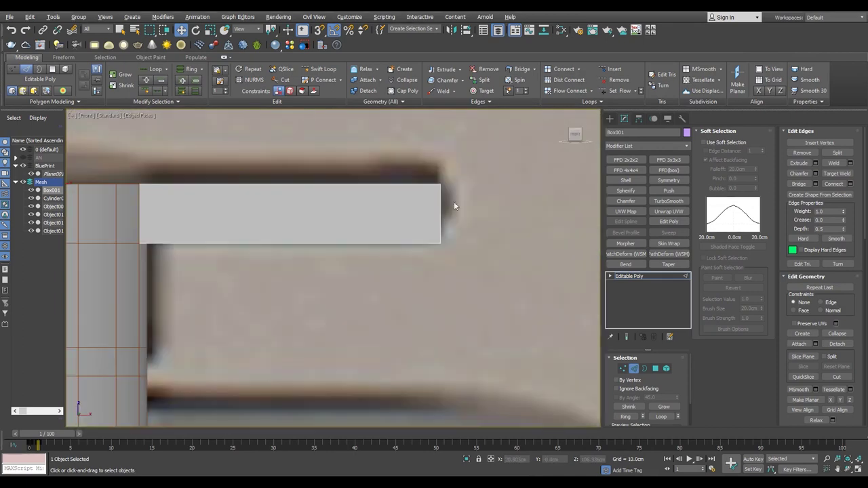
{"action": "key", "text": "1"}
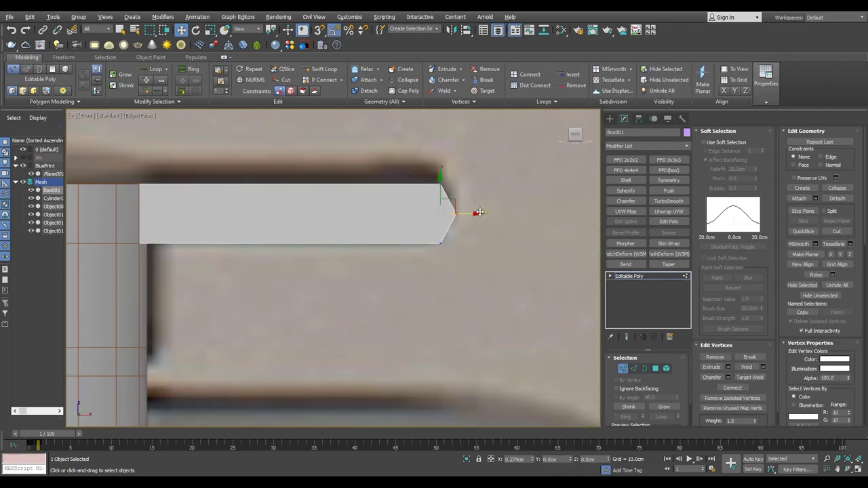
{"action": "key", "text": "alt+w"}
{"action": "key", "text": "alt+w"}
{"action": "scroll", "coordinate": [448, 231], "scroll_direction": "up", "scroll_amount": 3}
{"action": "left_click", "coordinate": [449, 264]}
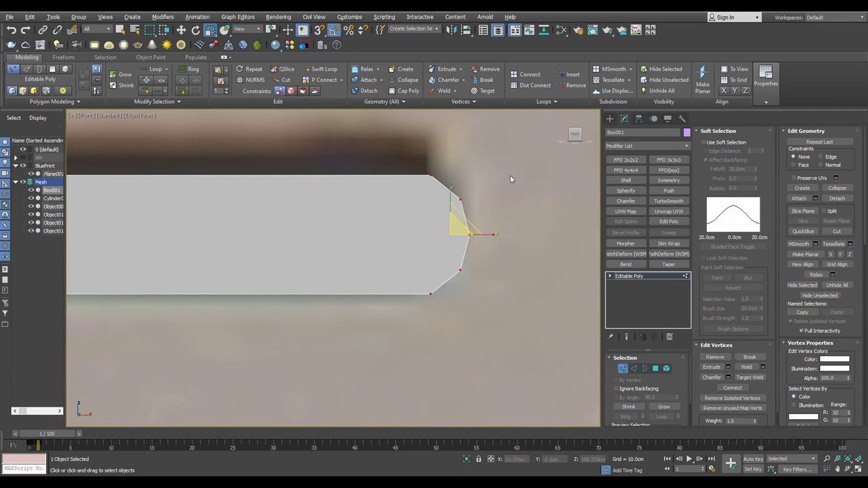
{"action": "key", "text": "alt+w"}
{"action": "key", "text": "alt+w"}
- Isolate the tab box and select an edge loop around it
{"action": "mouse_move", "coordinate": [235, 239]}
{"action": "middle_mouse_down", "text": "alt"}
{"action": "mouse_move", "coordinate": [365, 290]}
{"action": "mouse_move", "coordinate": [248, 374]}
{"action": "middle_mouse_up", "text": "alt"}
{"action": "key", "text": "F3"}
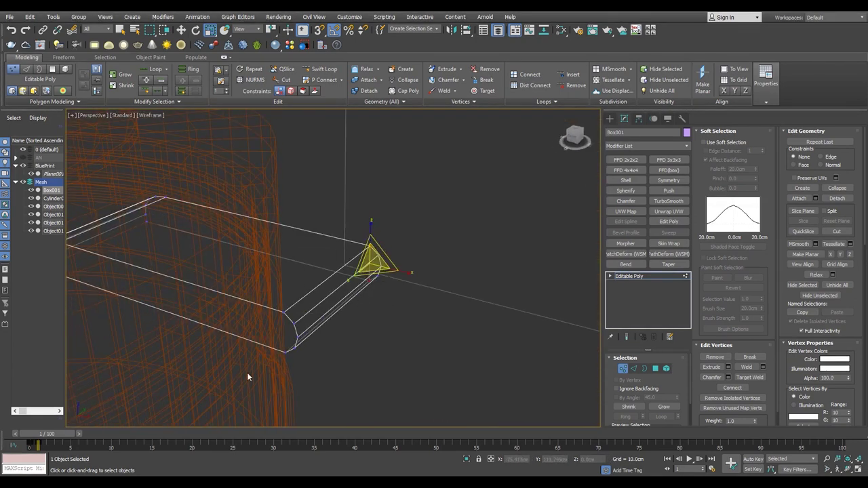
{"action": "key", "text": "2"}
{"action": "mouse_move", "coordinate": [286, 343]}
{"action": "middle_mouse_down", "text": "alt"}
{"action": "mouse_move", "coordinate": [276, 288]}
{"action": "mouse_move", "coordinate": [294, 265]}
{"action": "mouse_move", "coordinate": [290, 281]}
{"action": "mouse_move", "coordinate": [304, 282]}
{"action": "mouse_move", "coordinate": [265, 287]}
{"action": "mouse_move", "coordinate": [454, 273]}
{"action": "mouse_move", "coordinate": [374, 253]}
{"action": "mouse_move", "coordinate": [455, 264]}
{"action": "middle_mouse_up", "text": "alt"}
{"action": "key", "text": "alt+q"}
{"action": "key", "text": "F3"}
{"action": "scroll", "coordinate": [288, 268], "scroll_direction": "down", "scroll_amount": 3}
{"action": "double_click", "coordinate": [290, 280]}
{"action": "scroll", "coordinate": [290, 281], "scroll_direction": "up", "scroll_amount": 3}
- Select the vertex at the box's right corner and inspect its underside
{"action": "key", "text": "1"}
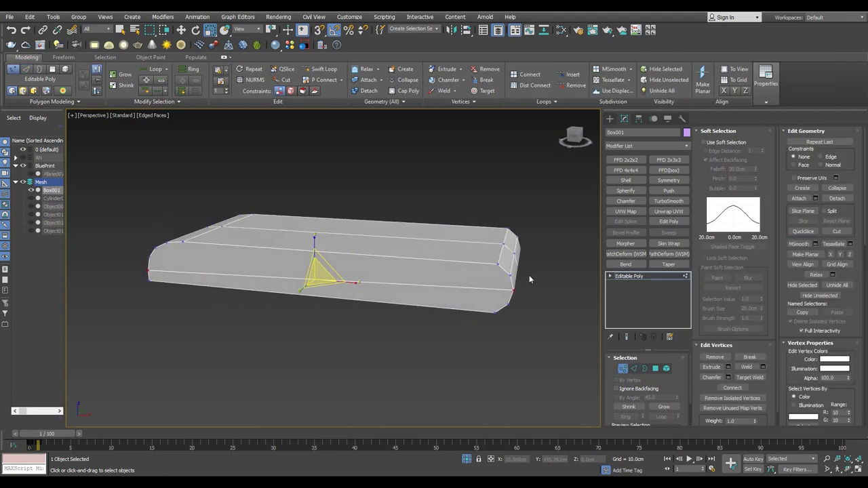
{"action": "left_click", "coordinate": [514, 290]}
{"action": "mouse_move", "coordinate": [352, 274]}
{"action": "middle_mouse_down", "text": "alt"}
{"action": "mouse_move", "coordinate": [252, 290]}
{"action": "mouse_move", "coordinate": [256, 244]}
{"action": "middle_mouse_up", "text": "alt"}
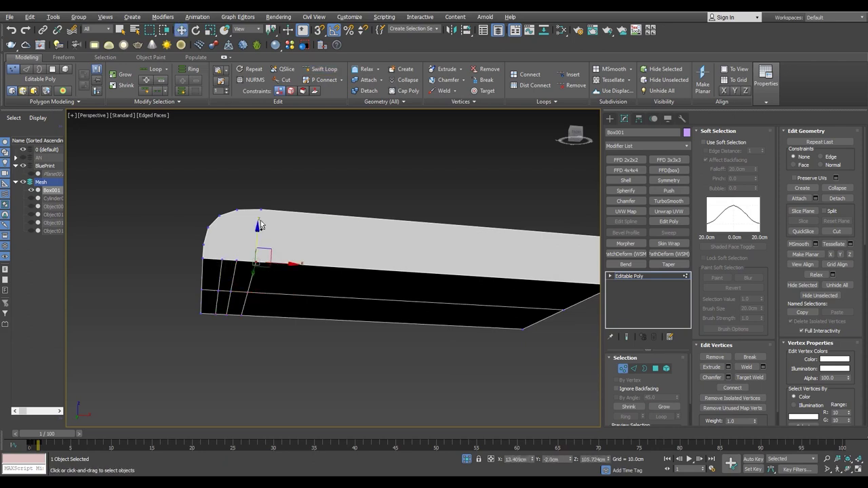
{"action": "key", "text": "2"}
{"action": "mouse_move", "coordinate": [214, 241]}
{"action": "middle_mouse_down", "text": "alt"}
{"action": "mouse_move", "coordinate": [215, 219]}
{"action": "mouse_move", "coordinate": [204, 260]}
{"action": "mouse_move", "coordinate": [306, 235]}
{"action": "middle_mouse_up", "text": "alt"}
{"action": "scroll", "coordinate": [206, 249], "scroll_direction": "down", "scroll_amount": 3}
- Select the box element and add an edge loop across its bevelled left end
{"action": "right_click", "coordinate": [310, 233]}
{"action": "left_click", "coordinate": [285, 227]}
{"action": "left_click", "coordinate": [277, 244]}
{"action": "left_click", "coordinate": [244, 253]}
{"action": "mouse_move", "coordinate": [243, 253]}
{"action": "middle_mouse_down", "text": "alt"}
{"action": "mouse_move", "coordinate": [122, 250]}
{"action": "mouse_move", "coordinate": [195, 244]}
{"action": "middle_mouse_up", "text": "alt"}
{"action": "key", "text": "2"}
{"action": "left_click", "coordinate": [195, 245]}
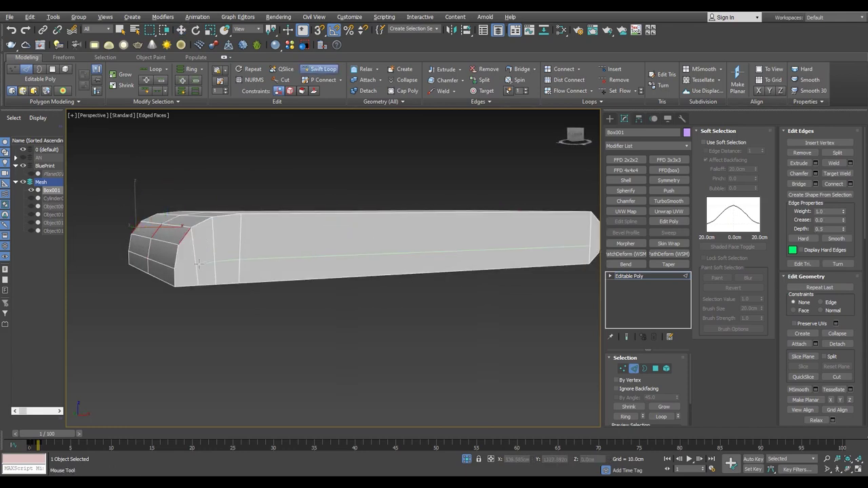
- Add a Symmetry modifier to the tab box, then remove it again and undo
{"action": "key", "text": "w"}
{"action": "mouse_move", "coordinate": [177, 277]}
{"action": "middle_mouse_down", "text": "alt"}
{"action": "mouse_move", "coordinate": [472, 285]}
{"action": "mouse_move", "coordinate": [394, 294]}
{"action": "mouse_move", "coordinate": [188, 281]}
{"action": "mouse_move", "coordinate": [534, 197]}
{"action": "middle_mouse_up", "text": "alt"}
{"action": "key", "text": "5"}
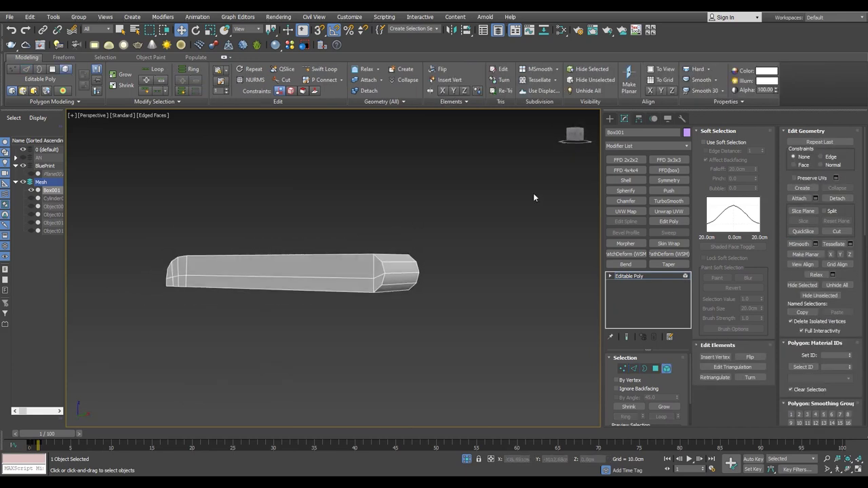
{"action": "key", "text": "4"}
{"action": "left_click", "coordinate": [106, 57]}
{"action": "middle_click_drag", "start_coordinate": [407, 271], "coordinate": [285, 259], "text": "alt"}
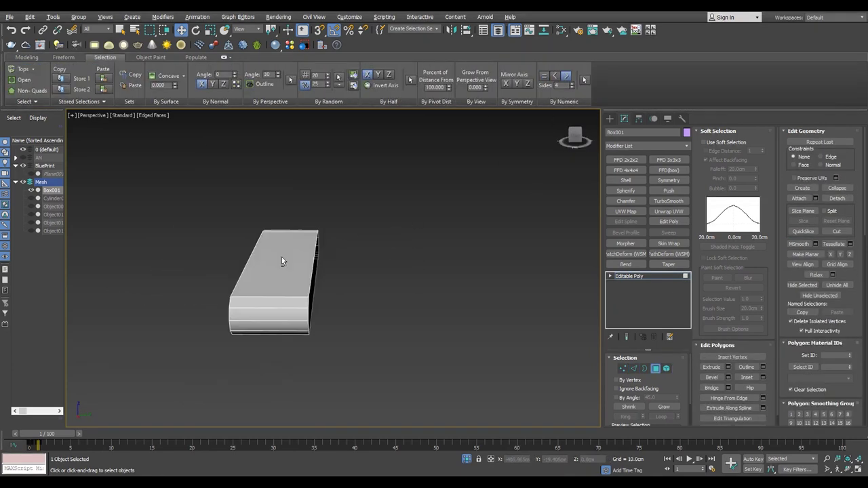
{"action": "key", "text": "4"}
{"action": "left_click", "coordinate": [677, 181]}
{"action": "left_click", "coordinate": [647, 375]}
{"action": "mouse_move", "coordinate": [407, 271]}
{"action": "middle_mouse_down", "text": "alt"}
{"action": "mouse_move", "coordinate": [309, 255]}
{"action": "mouse_move", "coordinate": [319, 285]}
{"action": "middle_mouse_up", "text": "alt"}
{"action": "key", "text": "ctrl+z"}
{"action": "key", "text": "ctrl+z"}
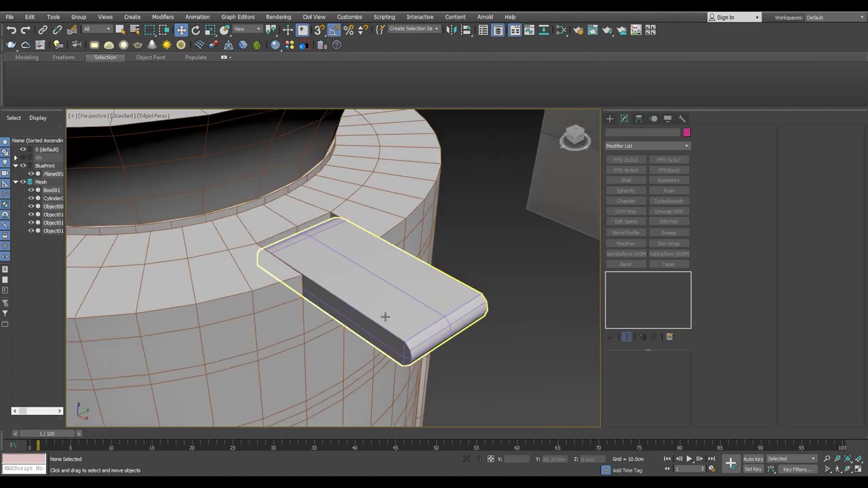
- Select the tab box's outer long edges and chamfer them by 0.101cm with 1 segment
{"action": "left_click", "coordinate": [387, 314]}
{"action": "key", "text": "F3"}
{"action": "key", "text": "z"}
{"action": "key", "text": "2"}
{"action": "mouse_move", "coordinate": [467, 307]}
{"action": "middle_mouse_down", "text": "alt"}
{"action": "mouse_move", "coordinate": [299, 269]}
{"action": "mouse_move", "coordinate": [302, 240]}
{"action": "middle_mouse_up", "text": "alt"}
{"action": "middle_click_drag", "start_coordinate": [372, 234], "coordinate": [515, 210], "text": "alt"}
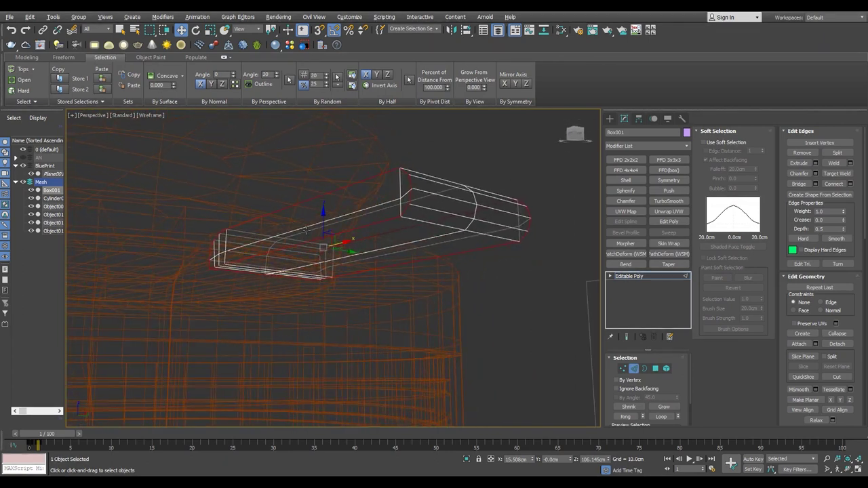
{"action": "key", "text": "F3"}
{"action": "left_click", "coordinate": [850, 174]}
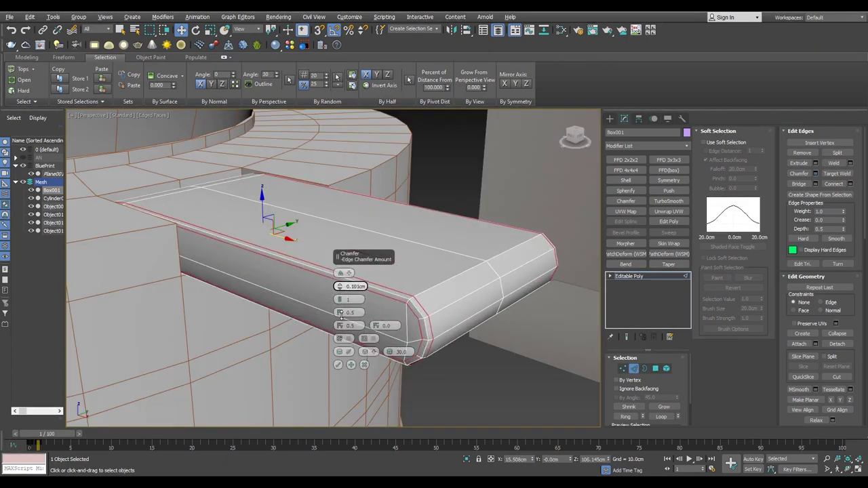
- Confirm the 0.101cm chamfer and reposition an edge loop near the box end
{"action": "left_click", "coordinate": [338, 366]}
{"action": "middle_click_drag", "start_coordinate": [338, 366], "coordinate": [490, 278], "text": "alt"}
{"action": "left_click", "coordinate": [444, 269]}
{"action": "key", "text": "w"}
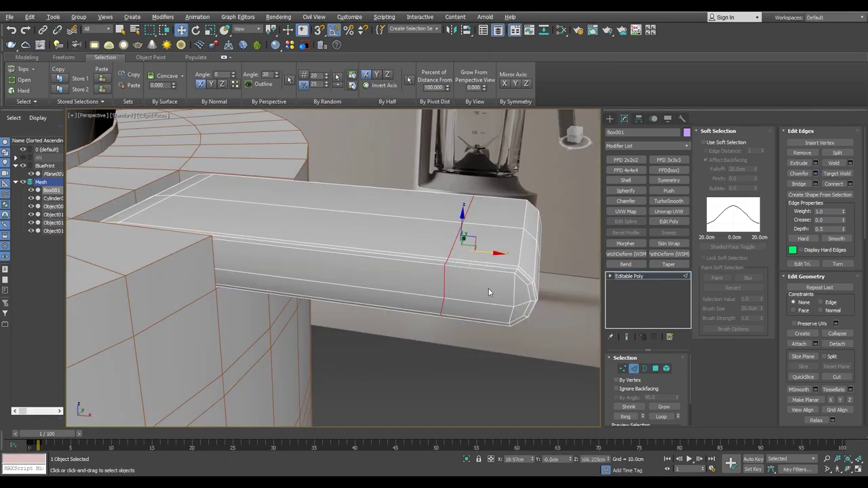
{"action": "mouse_move", "coordinate": [418, 257]}
{"action": "middle_mouse_down", "text": "alt"}
{"action": "mouse_move", "coordinate": [320, 249]}
{"action": "mouse_move", "coordinate": [380, 271]}
{"action": "middle_mouse_up", "text": "alt"}
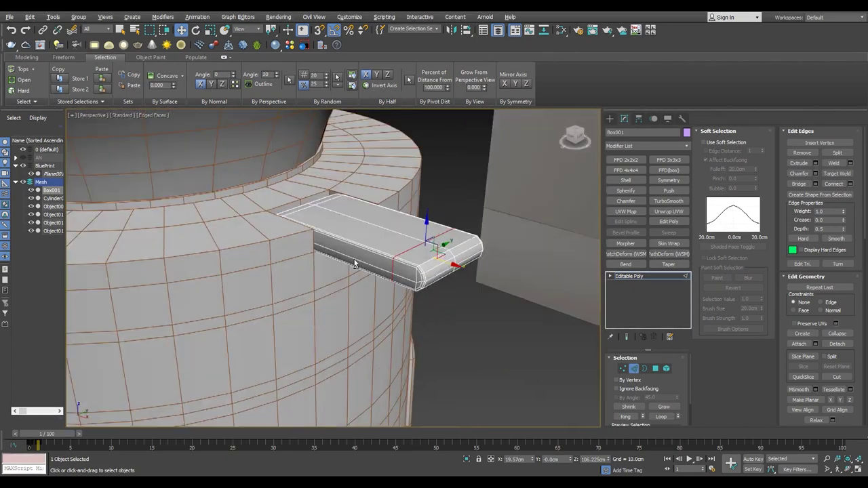
{"action": "scroll", "coordinate": [407, 291], "scroll_direction": "up", "scroll_amount": 2}
{"action": "scroll", "coordinate": [414, 295], "scroll_direction": "up", "scroll_amount": 2}
{"action": "scroll", "coordinate": [422, 301], "scroll_direction": "up", "scroll_amount": 2}
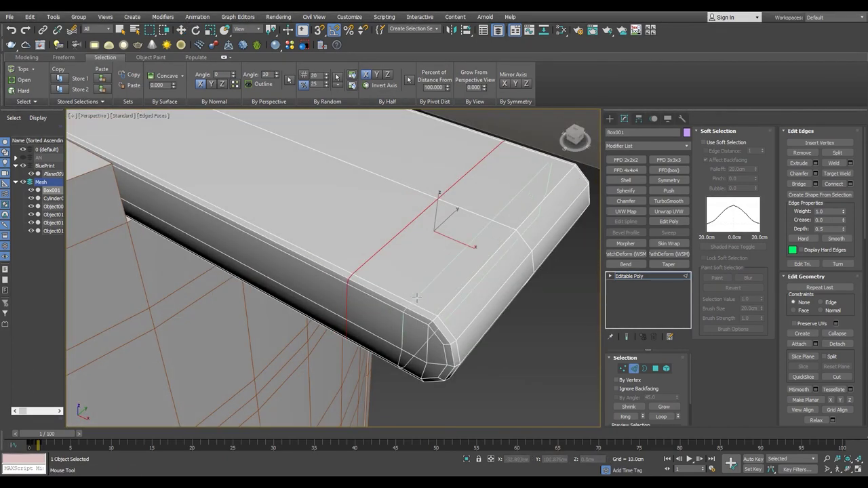
{"action": "middle_click_drag", "start_coordinate": [381, 286], "coordinate": [400, 286], "text": "alt"}
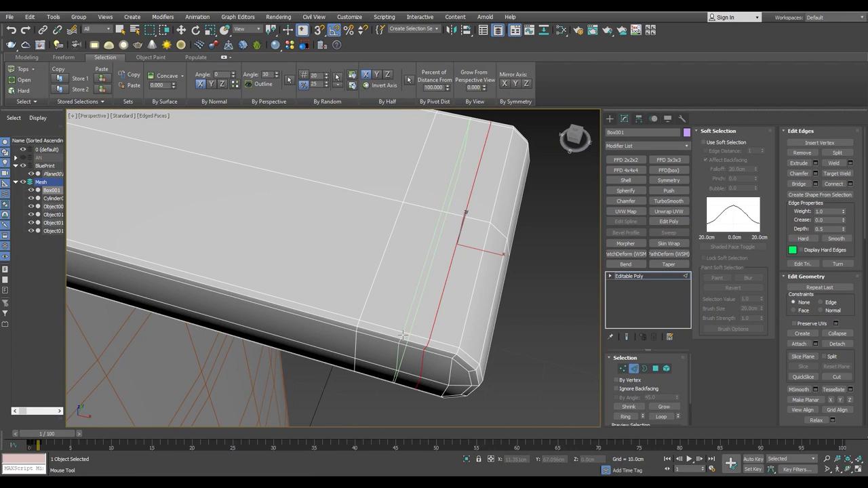
{"action": "key", "text": "w"}
{"action": "middle_click_drag", "start_coordinate": [376, 329], "coordinate": [395, 302], "text": "alt"}
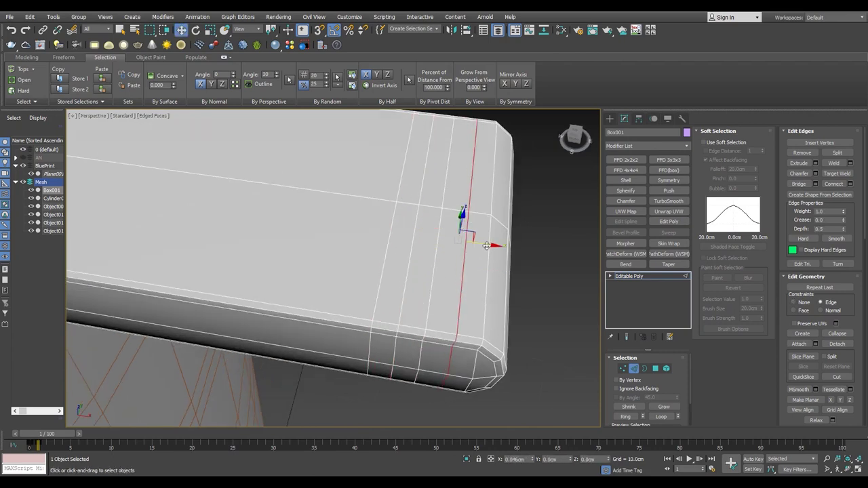
{"action": "mouse_move", "coordinate": [463, 250]}
{"action": "middle_mouse_down", "text": "alt"}
{"action": "mouse_move", "coordinate": [446, 242]}
{"action": "mouse_move", "coordinate": [413, 248]}
{"action": "mouse_move", "coordinate": [430, 249]}
{"action": "mouse_move", "coordinate": [466, 281]}
{"action": "mouse_move", "coordinate": [425, 264]}
{"action": "mouse_move", "coordinate": [399, 287]}
{"action": "mouse_move", "coordinate": [550, 237]}
{"action": "middle_mouse_up", "text": "alt"}
- Preview the box with TurboSmooth and delete the accidentally pasted extra box
{"action": "key", "text": "4"}
{"action": "left_click", "coordinate": [669, 201]}
{"action": "scroll", "coordinate": [396, 281], "scroll_direction": "down", "scroll_amount": 5}
{"action": "key", "text": "ctrl+v"}
{"action": "key", "text": "Delete"}
- Loop-select a polygon strip along the box and bevel it 0.042cm high with -0.014cm outline
{"action": "left_click", "coordinate": [51, 190]}
{"action": "scroll", "coordinate": [367, 246], "scroll_direction": "up", "scroll_amount": 5}
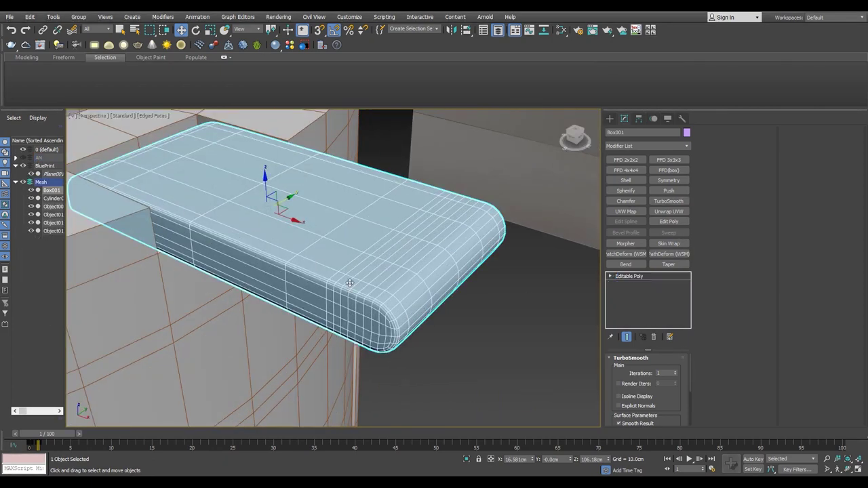
{"action": "key", "text": "4"}
{"action": "left_click", "coordinate": [366, 246], "text": "shift"}
{"action": "mouse_move", "coordinate": [414, 198]}
{"action": "middle_mouse_down", "text": "alt"}
{"action": "mouse_move", "coordinate": [457, 210]}
{"action": "mouse_move", "coordinate": [308, 248]}
{"action": "mouse_move", "coordinate": [275, 230]}
{"action": "mouse_move", "coordinate": [520, 225]}
{"action": "middle_mouse_up", "text": "alt"}
{"action": "key", "text": "2"}
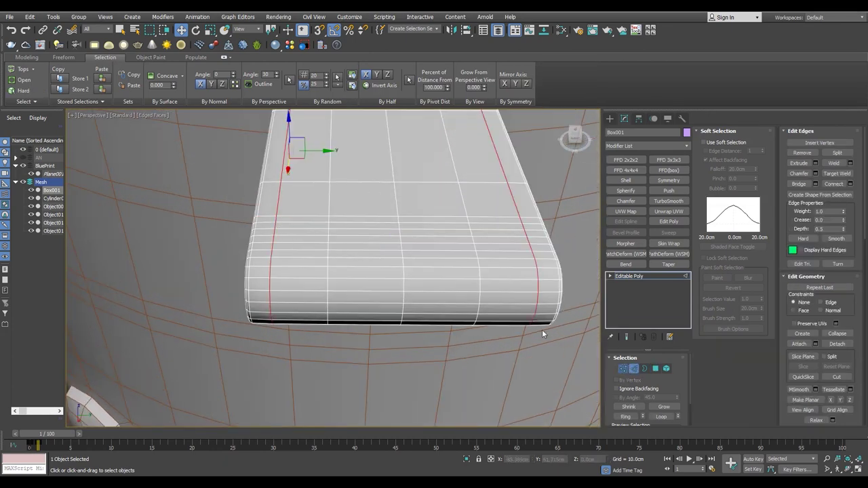
{"action": "key", "text": "1"}
{"action": "middle_click_drag", "start_coordinate": [542, 333], "coordinate": [378, 214], "text": "alt"}
{"action": "key", "text": "r"}
{"action": "key", "text": "4"}
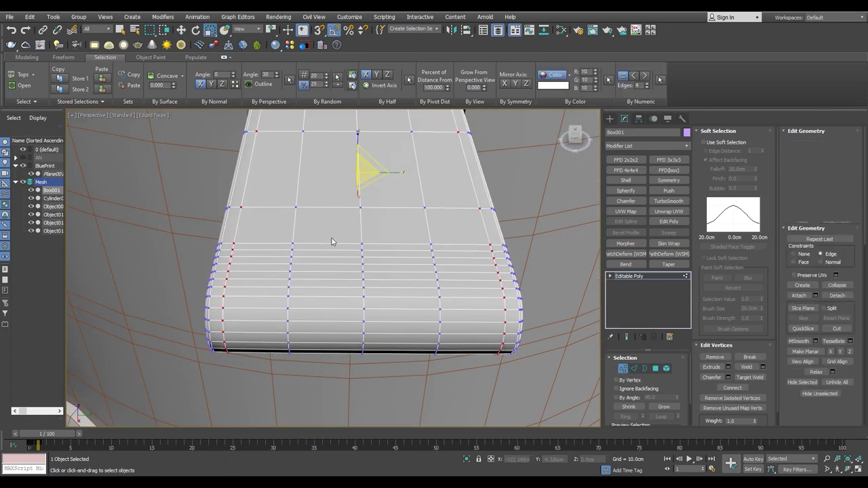
{"action": "mouse_move", "coordinate": [369, 246]}
{"action": "middle_mouse_down", "text": "alt"}
{"action": "mouse_move", "coordinate": [387, 258]}
{"action": "mouse_move", "coordinate": [343, 284]}
{"action": "middle_mouse_up", "text": "alt"}
{"action": "key", "text": "ctrl+shift+b"}
{"action": "left_click_drag", "start_coordinate": [342, 283], "coordinate": [340, 301]}
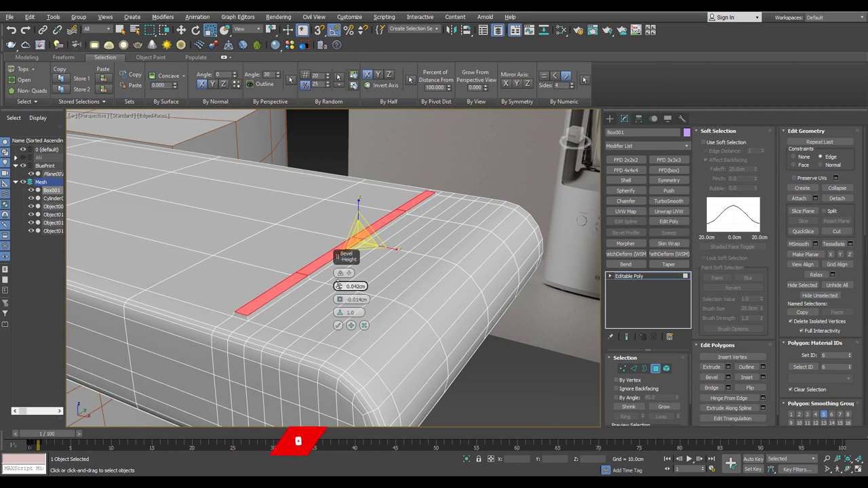
- Select further polygon rows near the tab box's rounded end for the parallel grooves
{"action": "mouse_move", "coordinate": [337, 327]}
{"action": "middle_mouse_down", "text": "alt"}
{"action": "mouse_move", "coordinate": [401, 227]}
{"action": "mouse_move", "coordinate": [355, 233]}
{"action": "mouse_move", "coordinate": [349, 264]}
{"action": "mouse_move", "coordinate": [468, 186]}
{"action": "mouse_move", "coordinate": [446, 202]}
{"action": "middle_mouse_up", "text": "alt"}
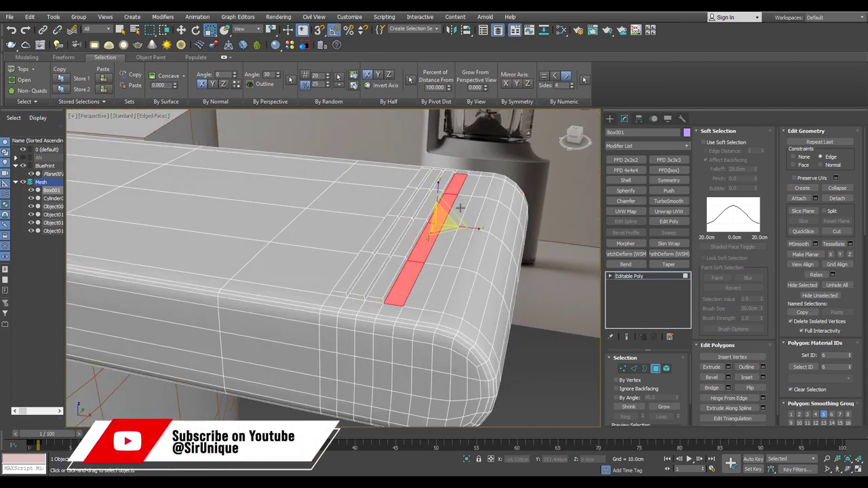
{"action": "left_click", "coordinate": [460, 292]}
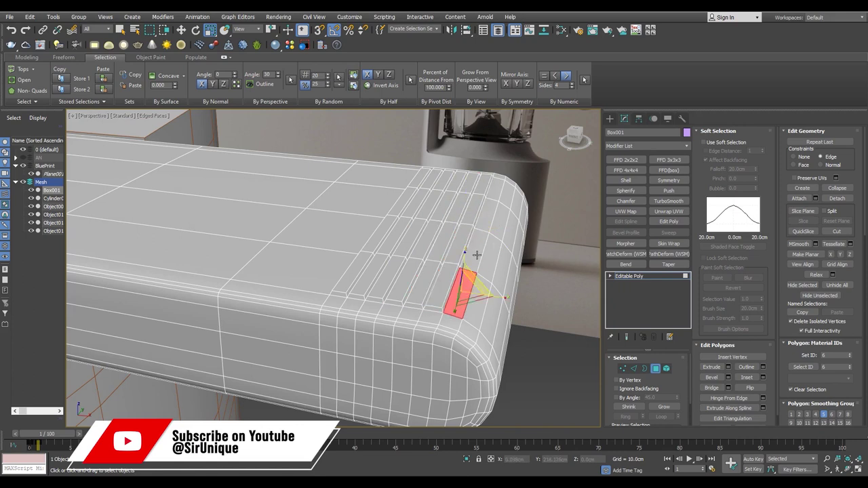
{"action": "mouse_move", "coordinate": [486, 237]}
{"action": "middle_mouse_down", "text": "alt"}
{"action": "mouse_move", "coordinate": [469, 224]}
{"action": "mouse_move", "coordinate": [440, 243]}
{"action": "mouse_move", "coordinate": [271, 253]}
{"action": "middle_mouse_up", "text": "alt"}
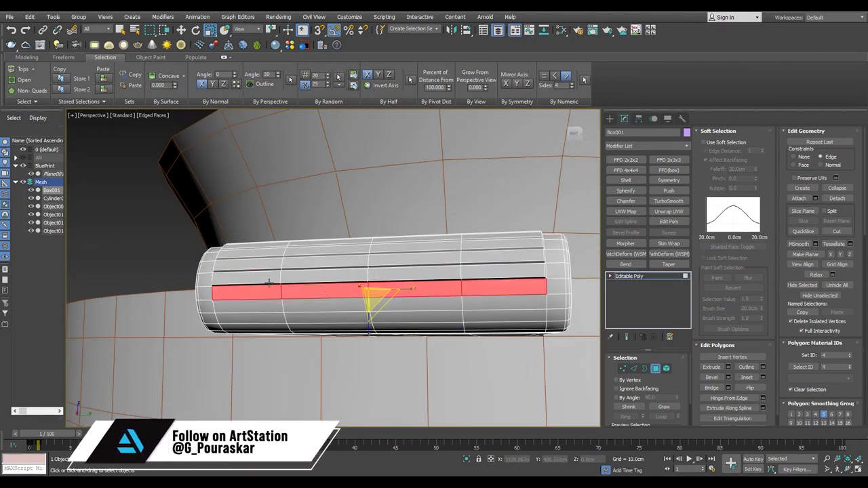
{"action": "left_click", "coordinate": [269, 305]}
{"action": "middle_click_drag", "start_coordinate": [498, 299], "coordinate": [277, 285], "text": "alt"}
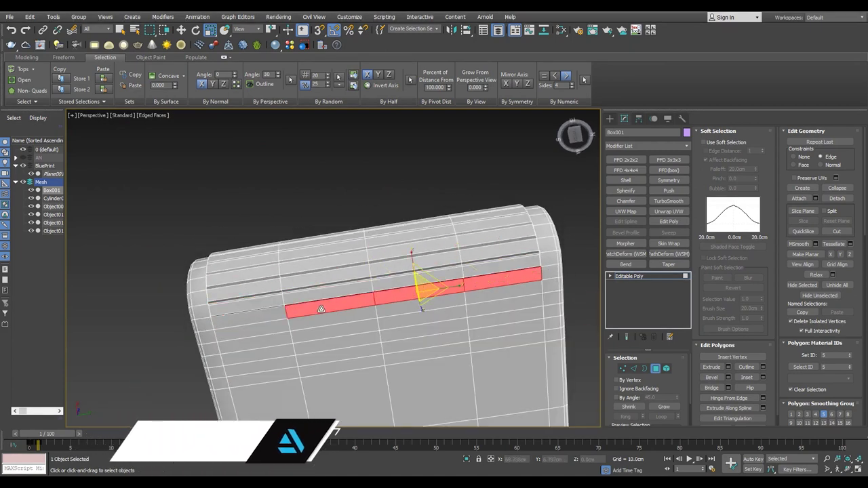
{"action": "middle_click_drag", "start_coordinate": [317, 262], "coordinate": [438, 304], "text": "alt"}
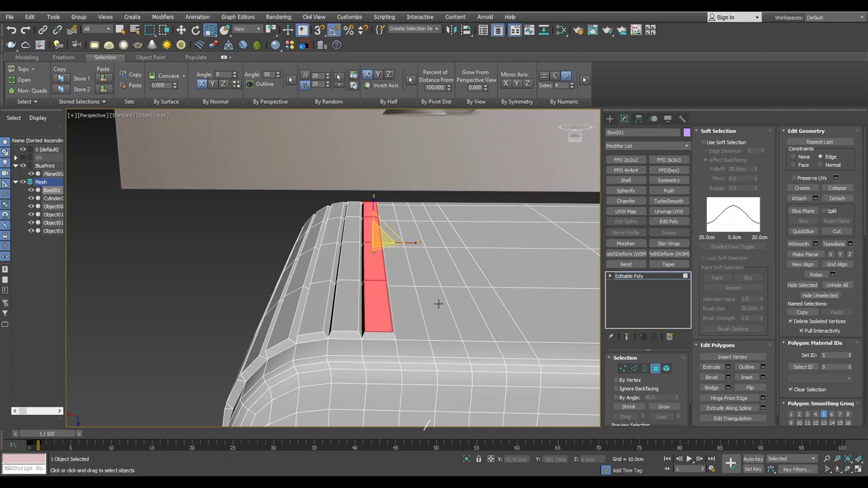